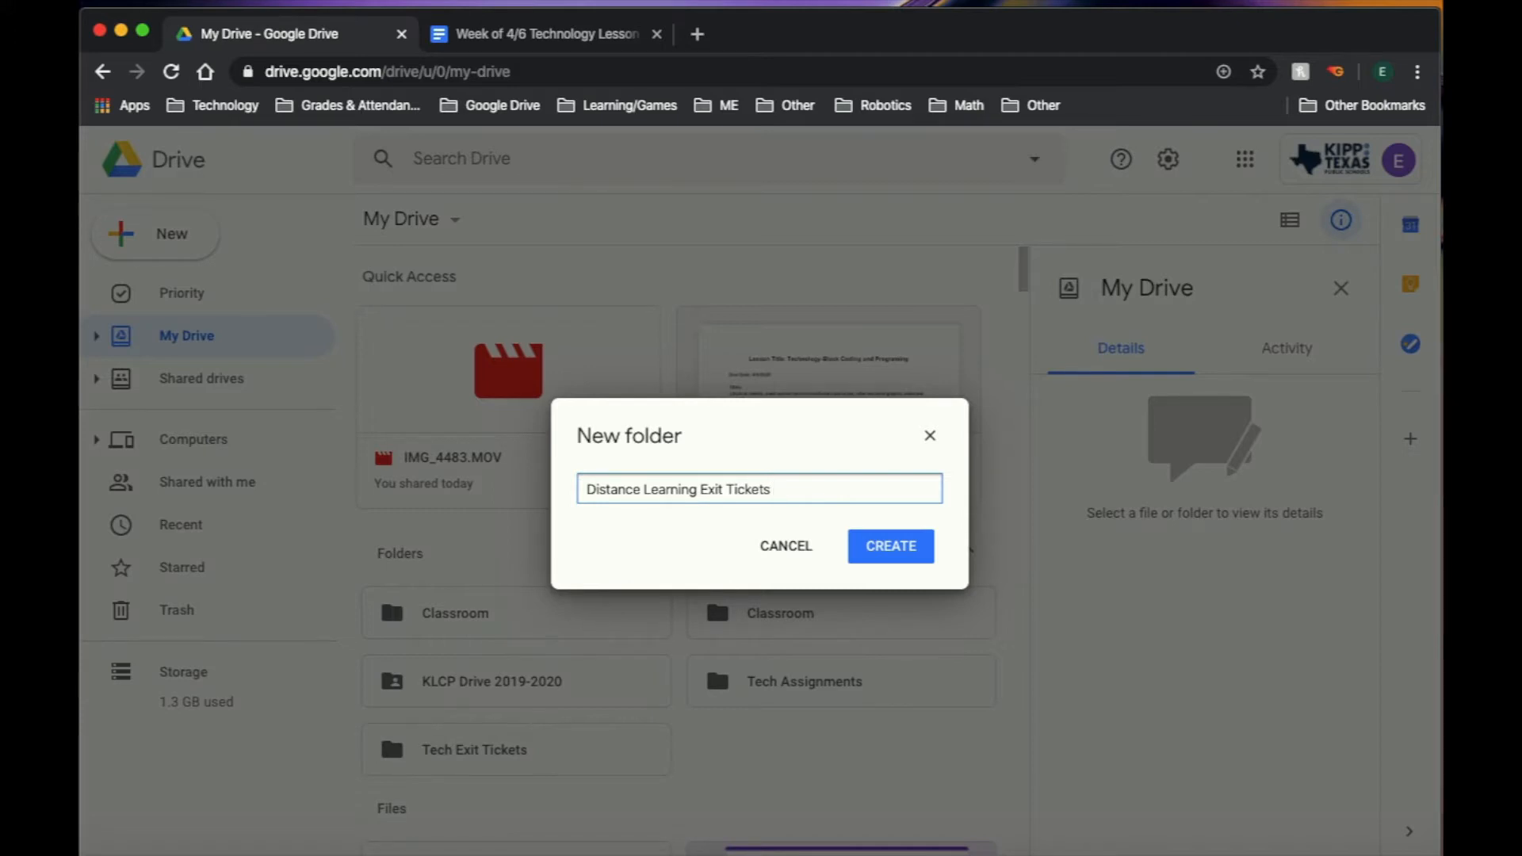
Create the "Distance Learning Exit Tickets" folder and start a blank Google Form inside it.
left_click(914, 548)
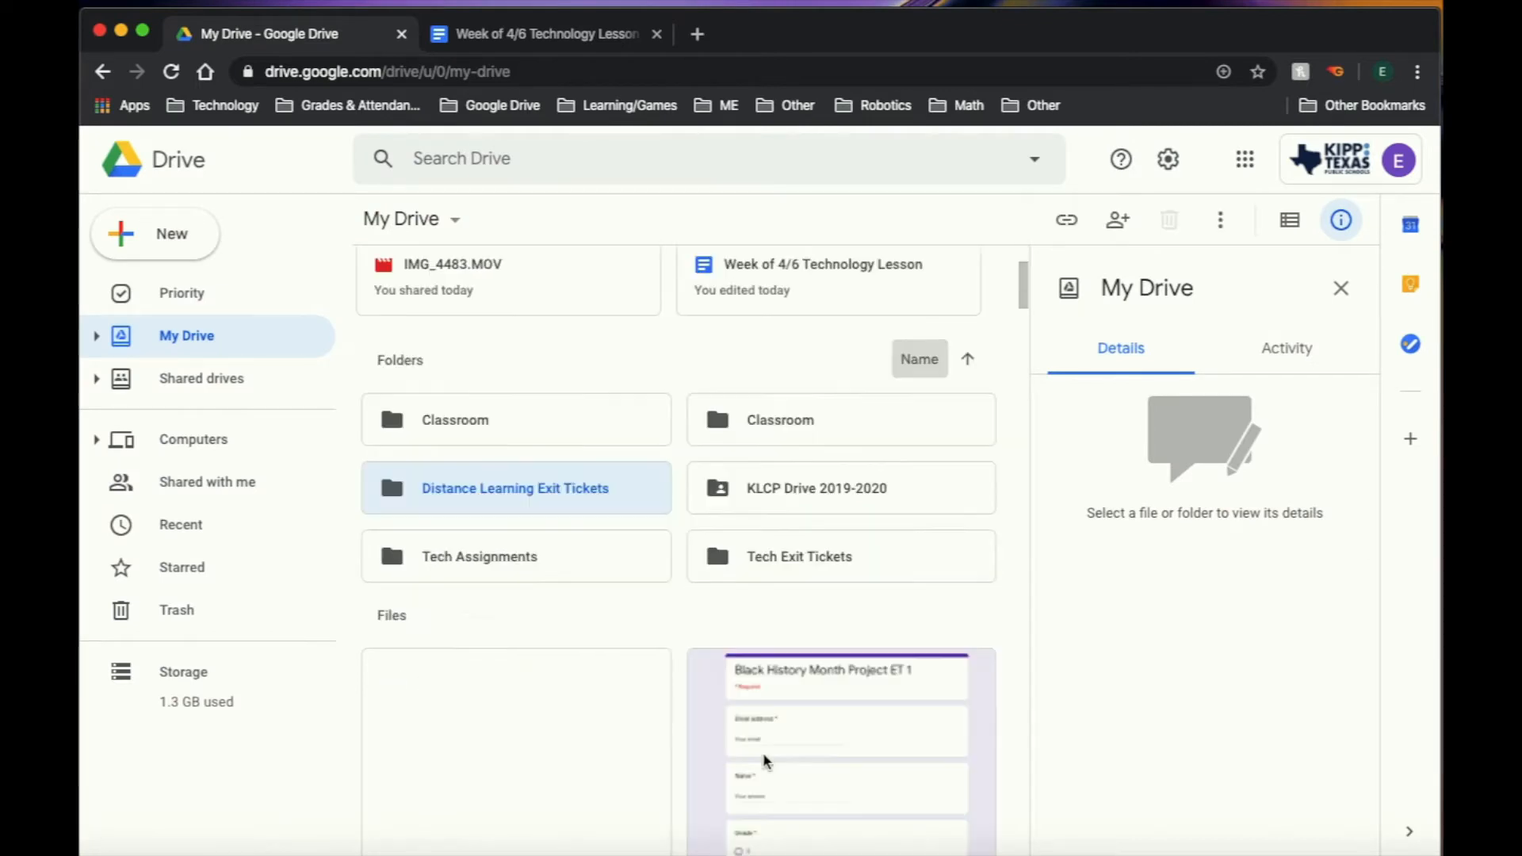
double_click(557, 503)
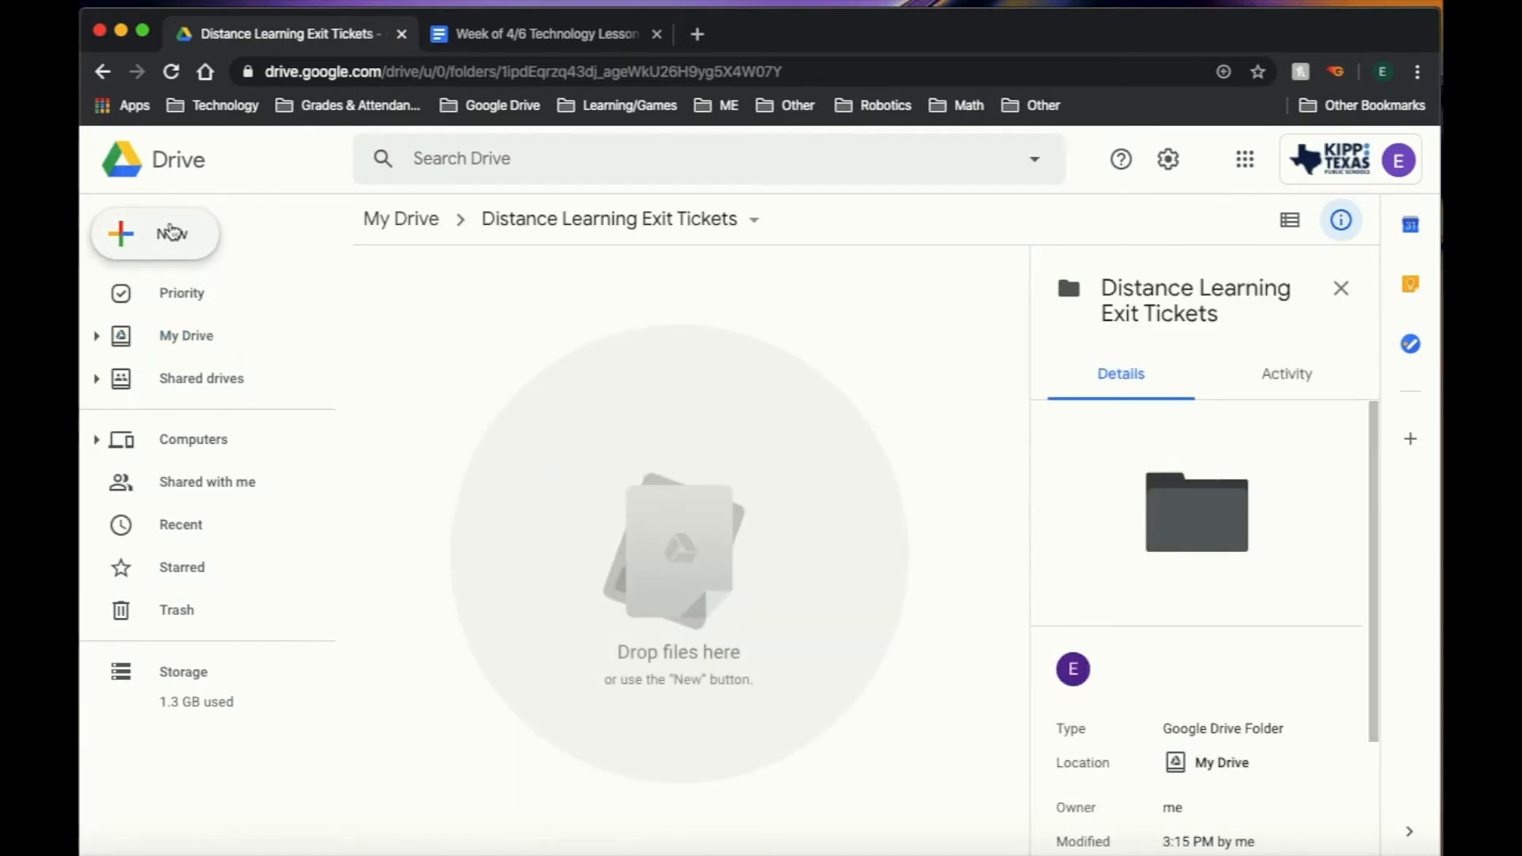
left_click(170, 230)
mouse_move(178, 485)
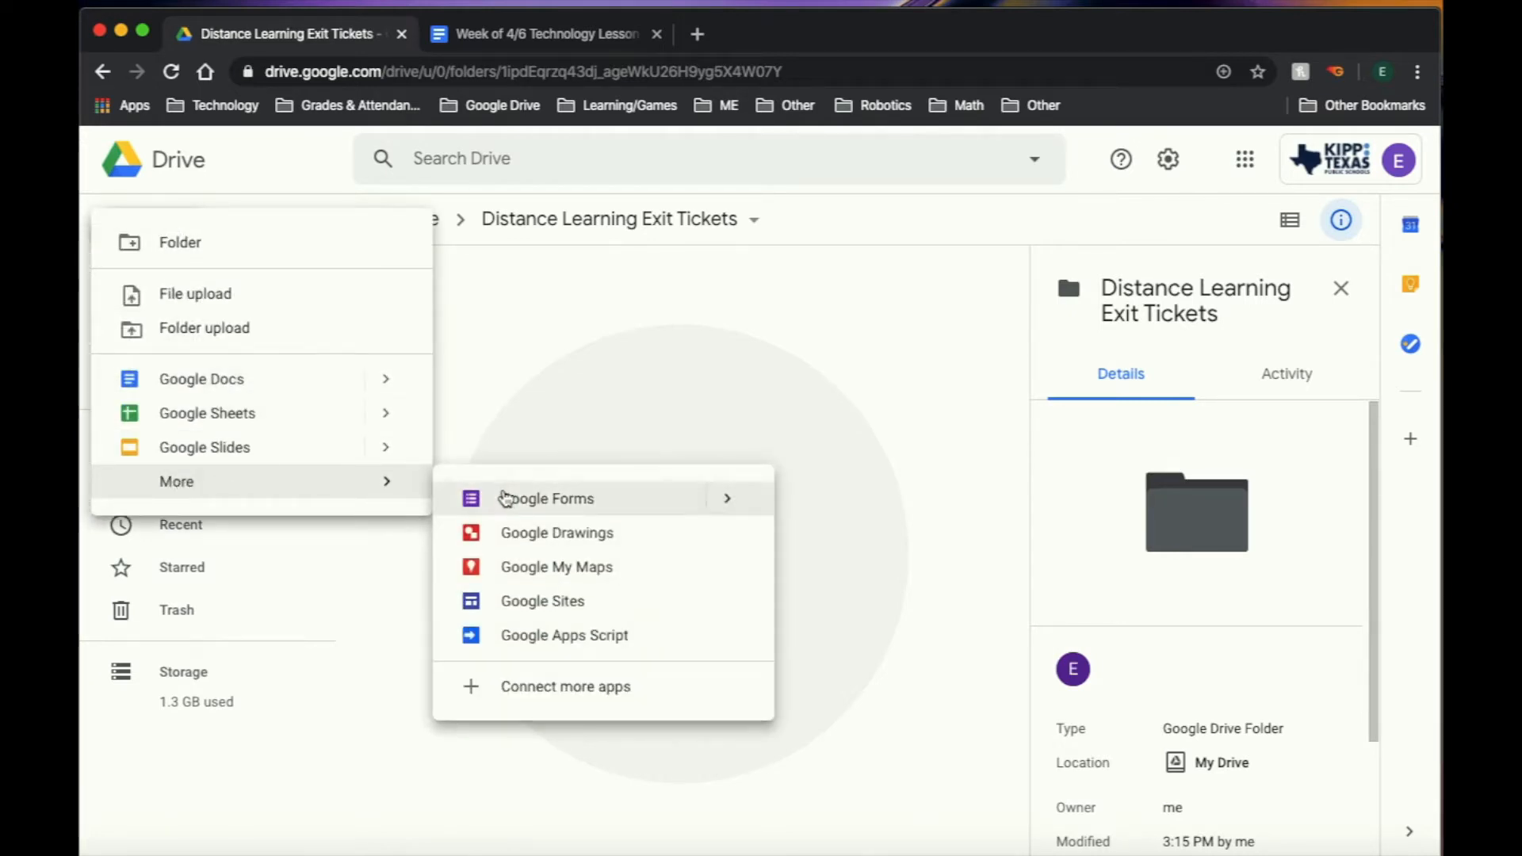
left_click(505, 497)
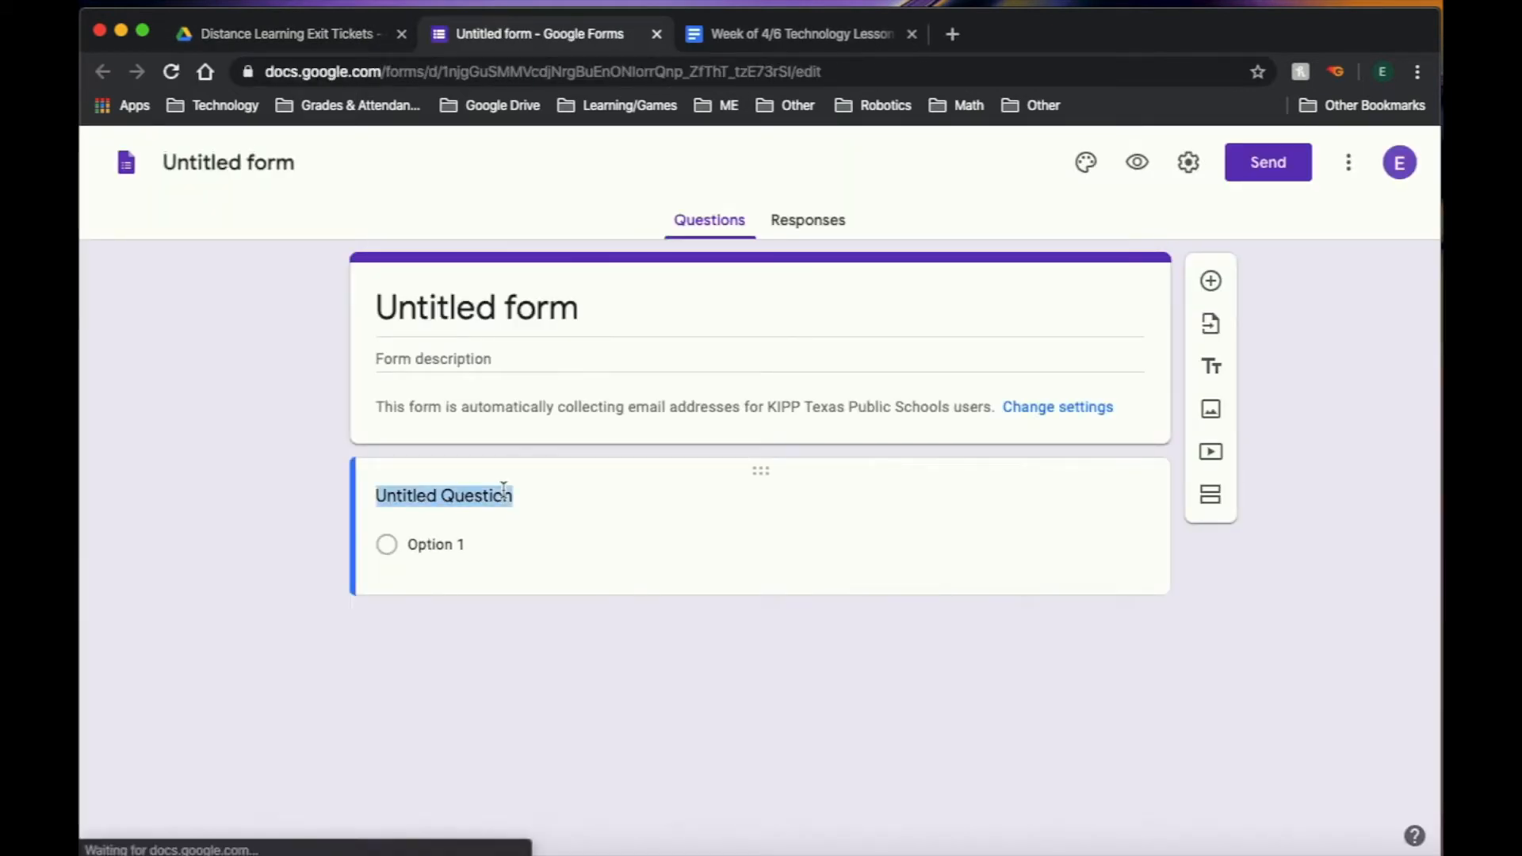
Name the form "Week of 4/6 Exit Ticket" and apply the same title to its header.
left_click(213, 161)
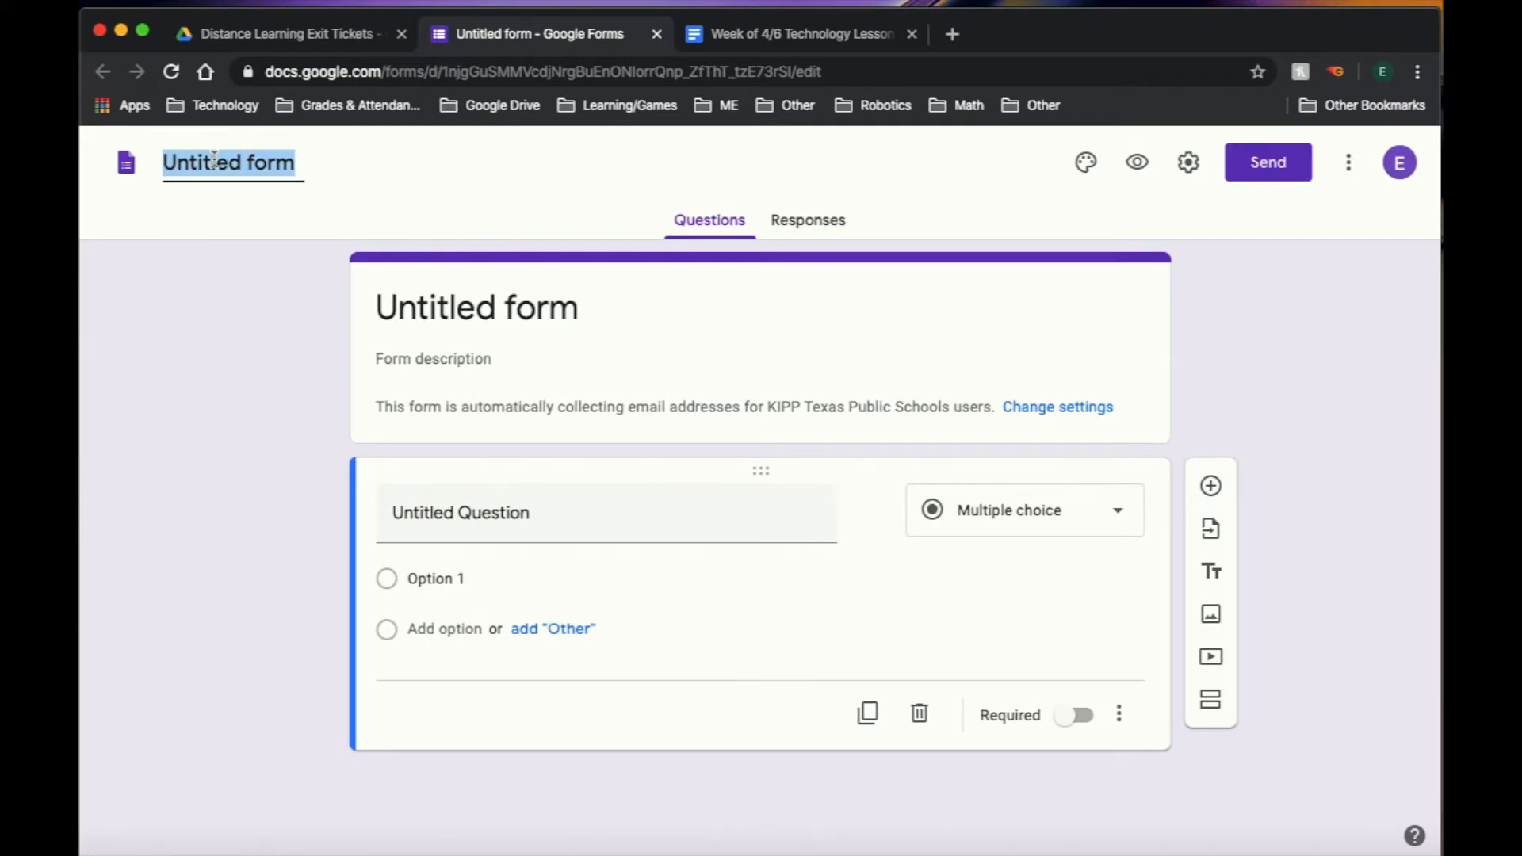
type("W")
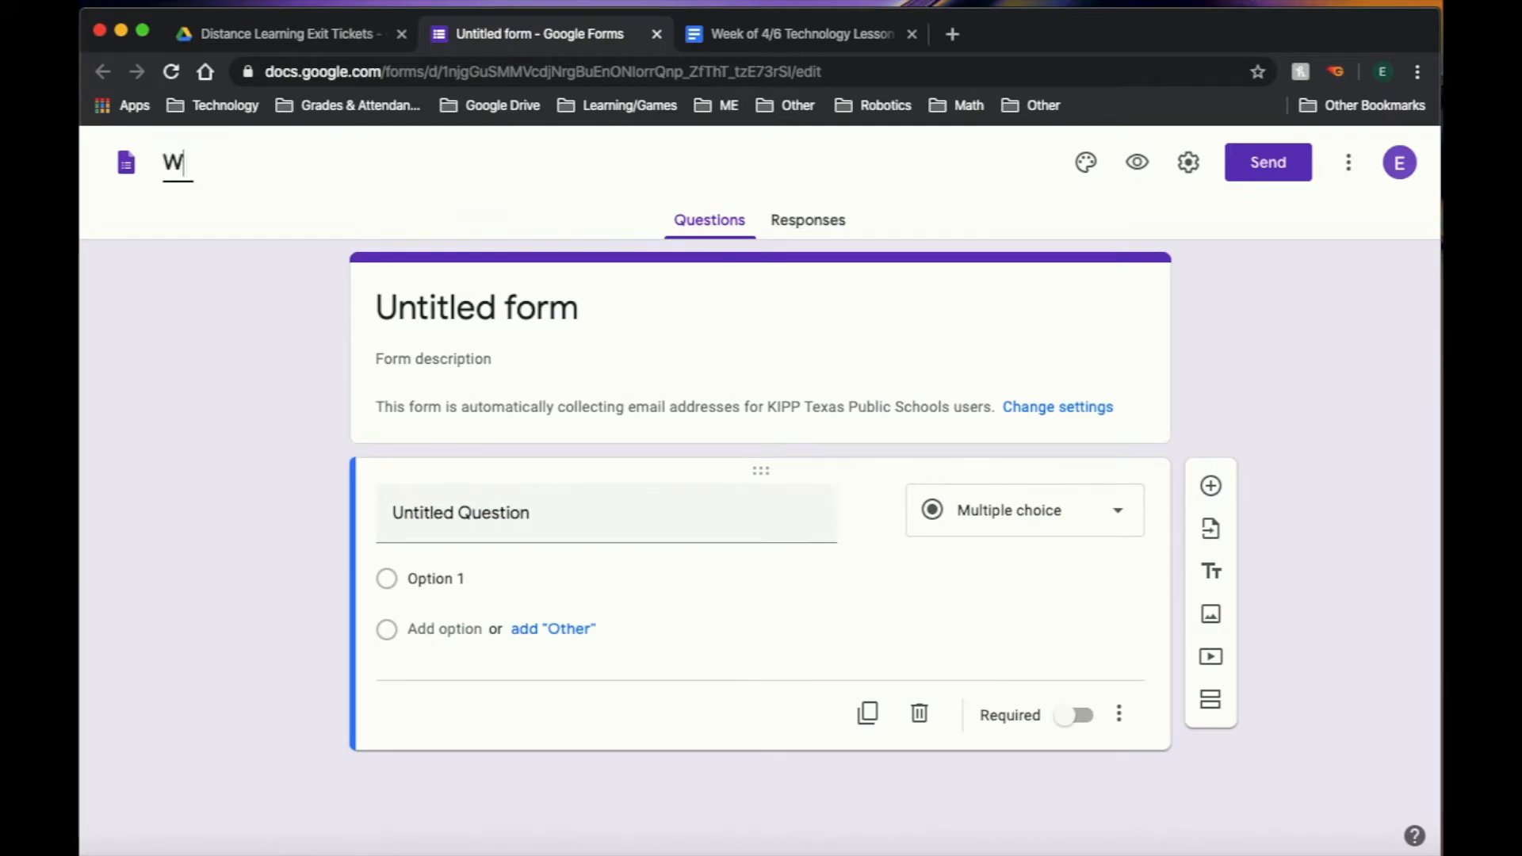
type("eek of ")
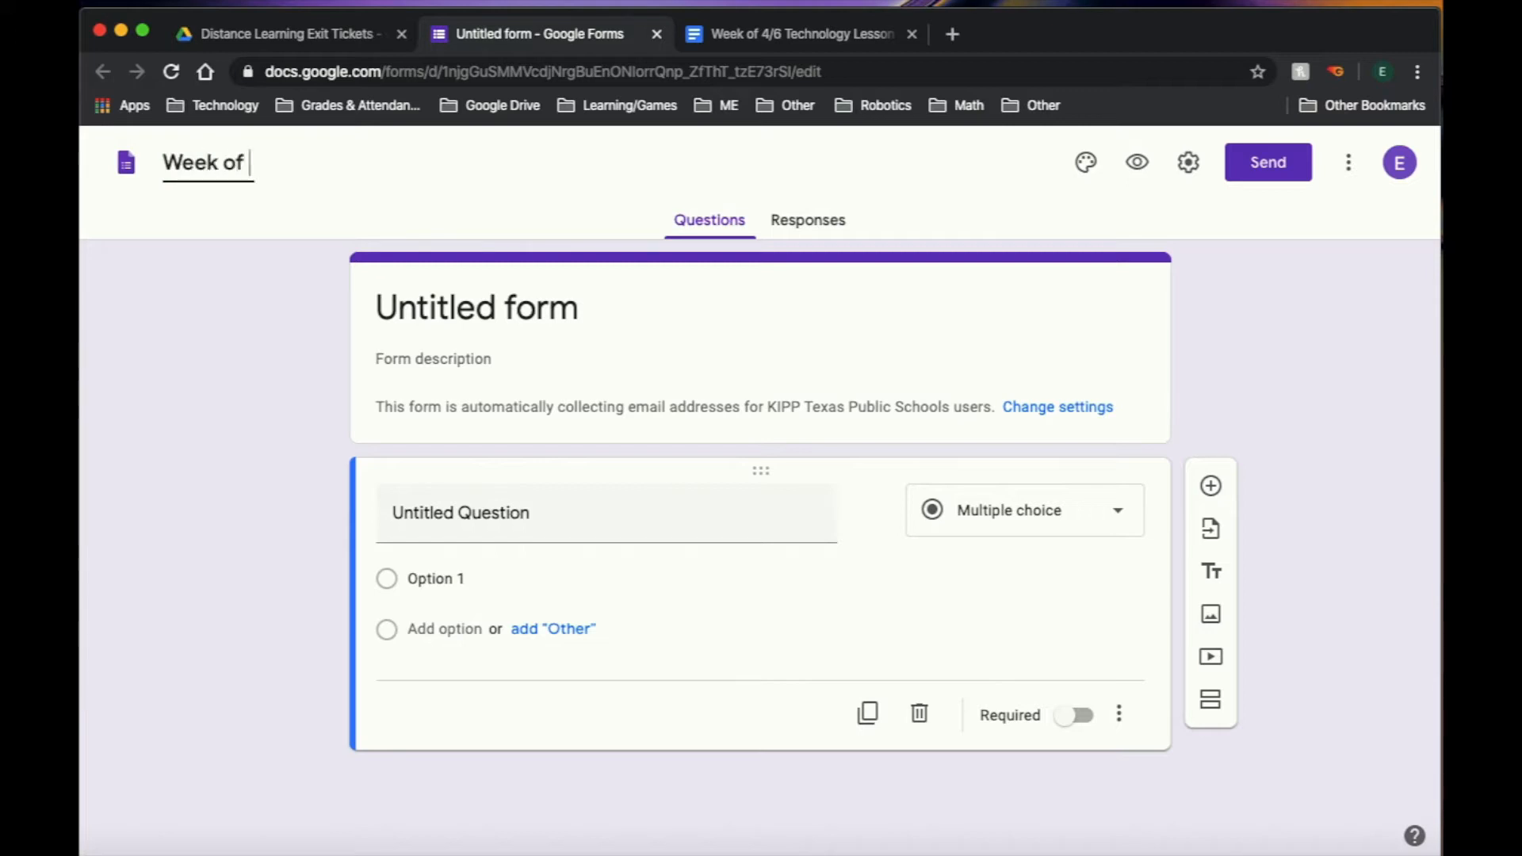
type("4/6 Exit Ticket")
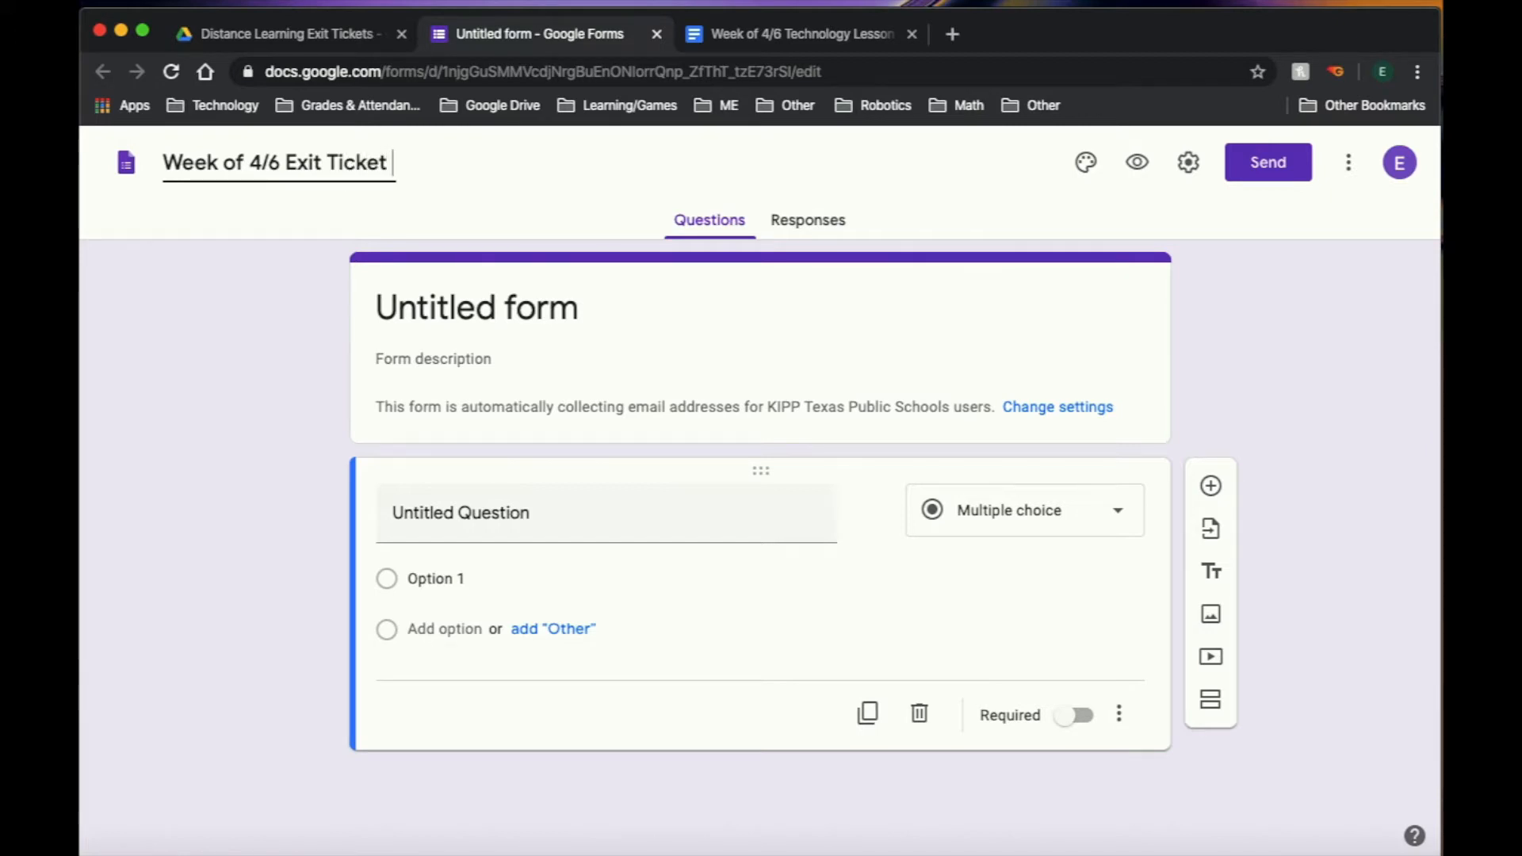
left_click(446, 321)
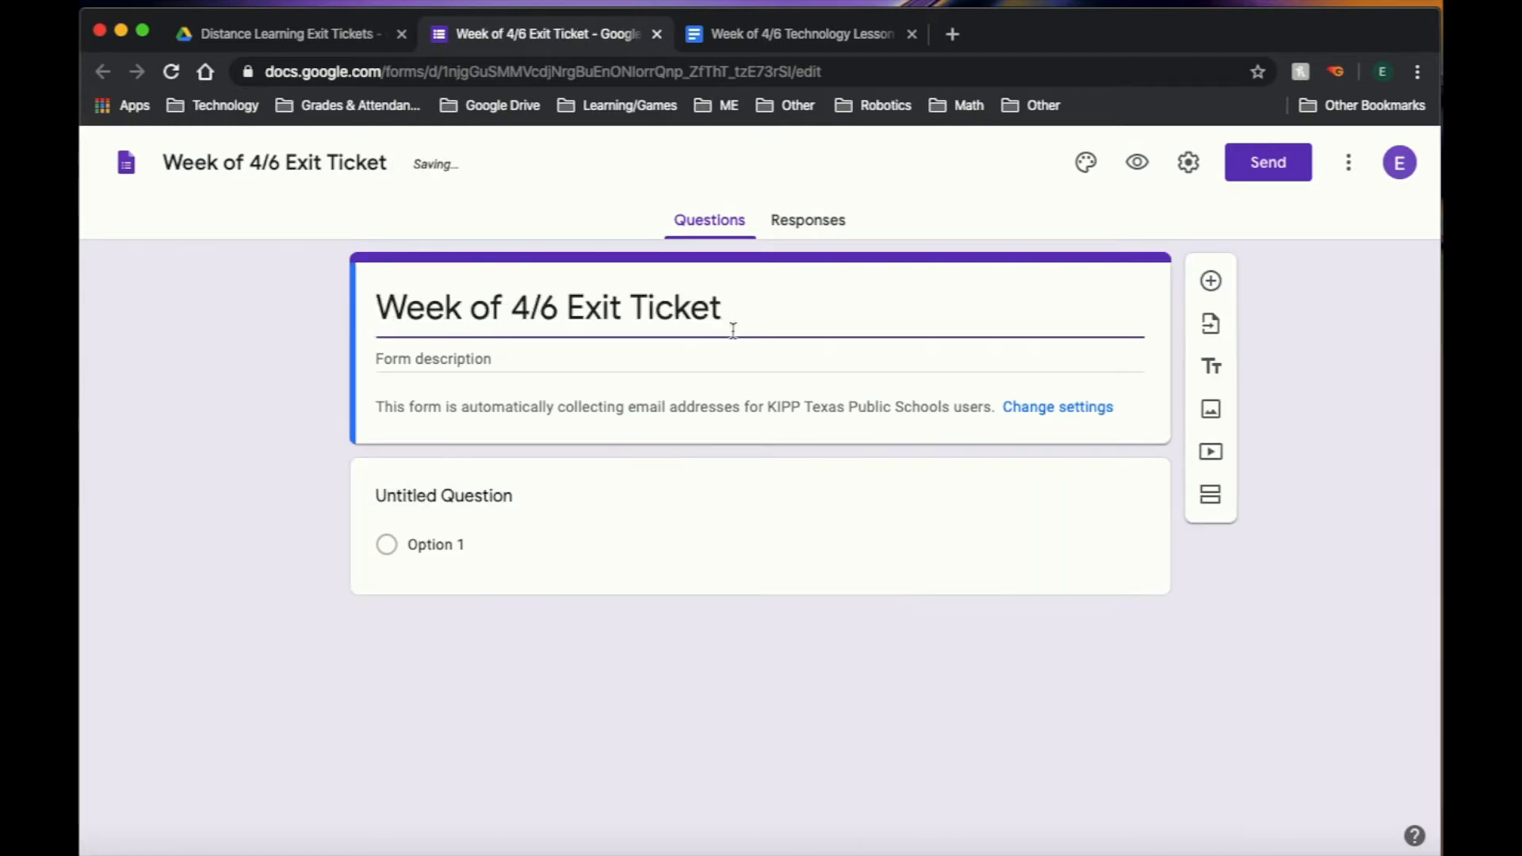
Turn the untitled first question into a required short-answer question titled "Name".
left_click(421, 498)
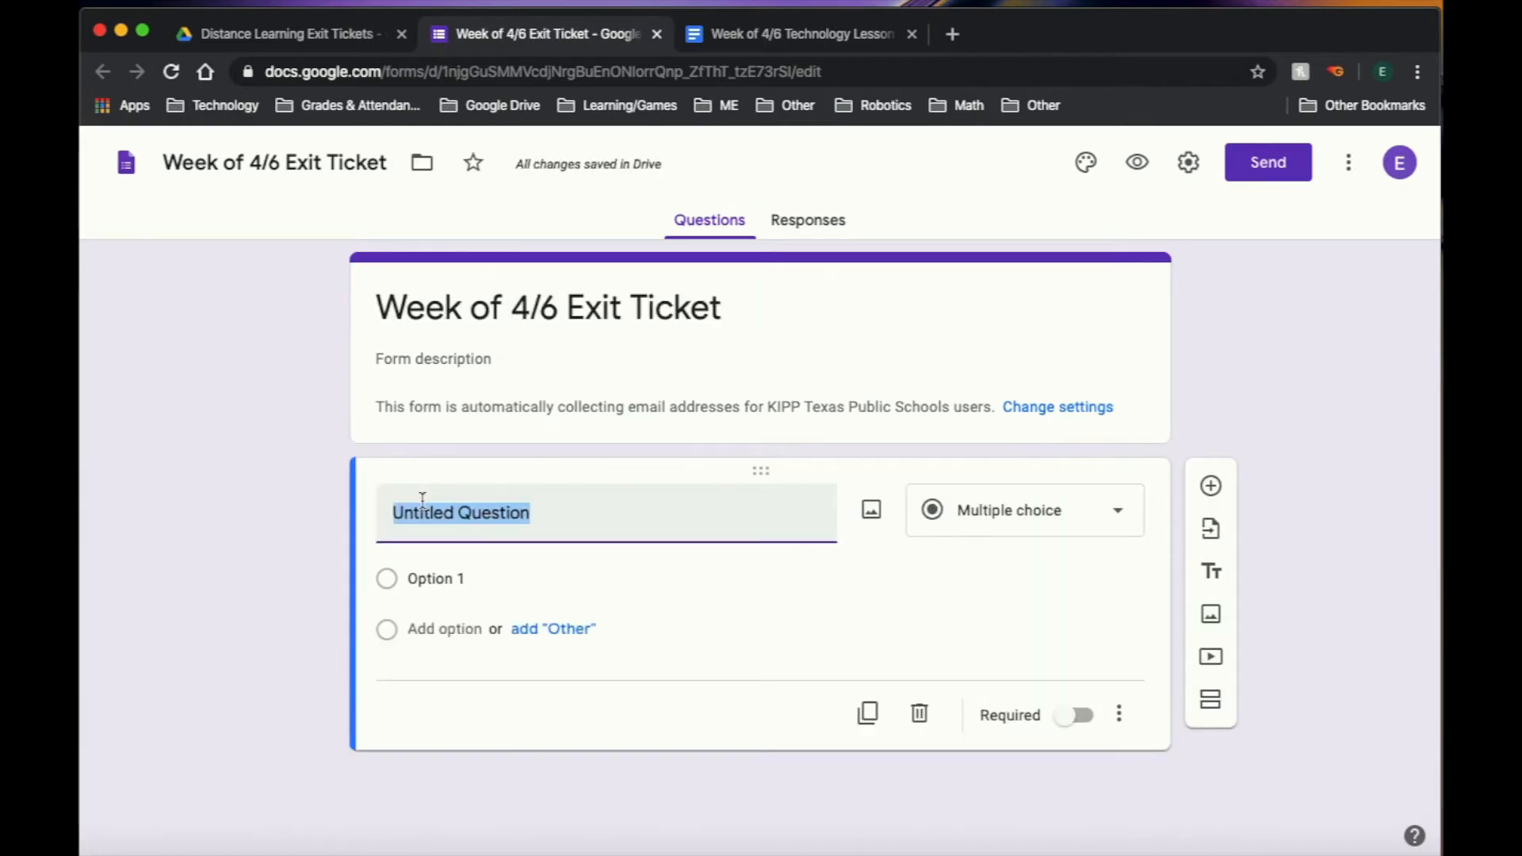
type("Name")
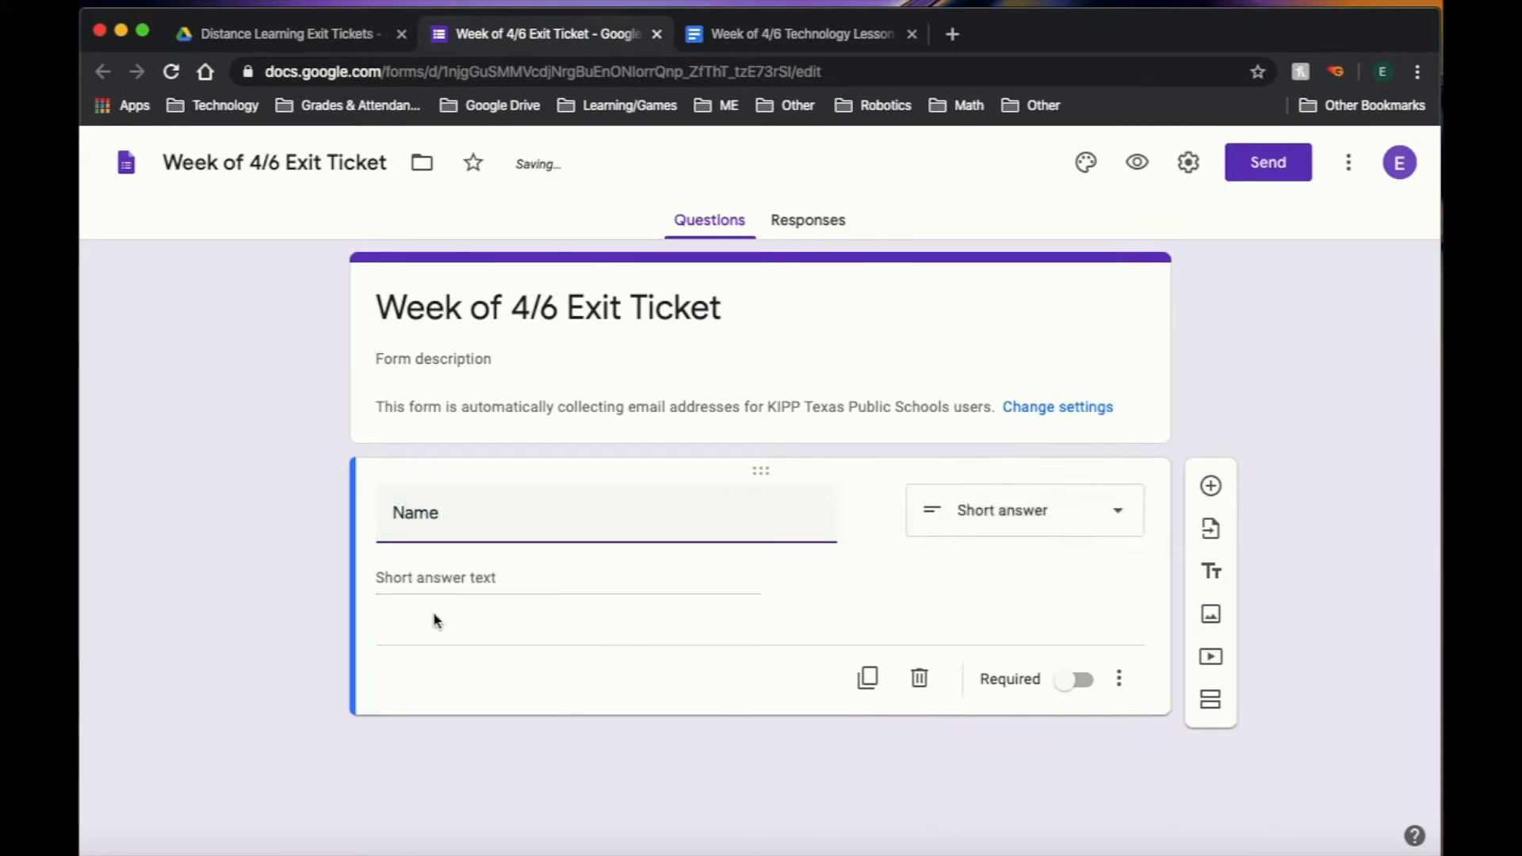
left_click(1078, 682)
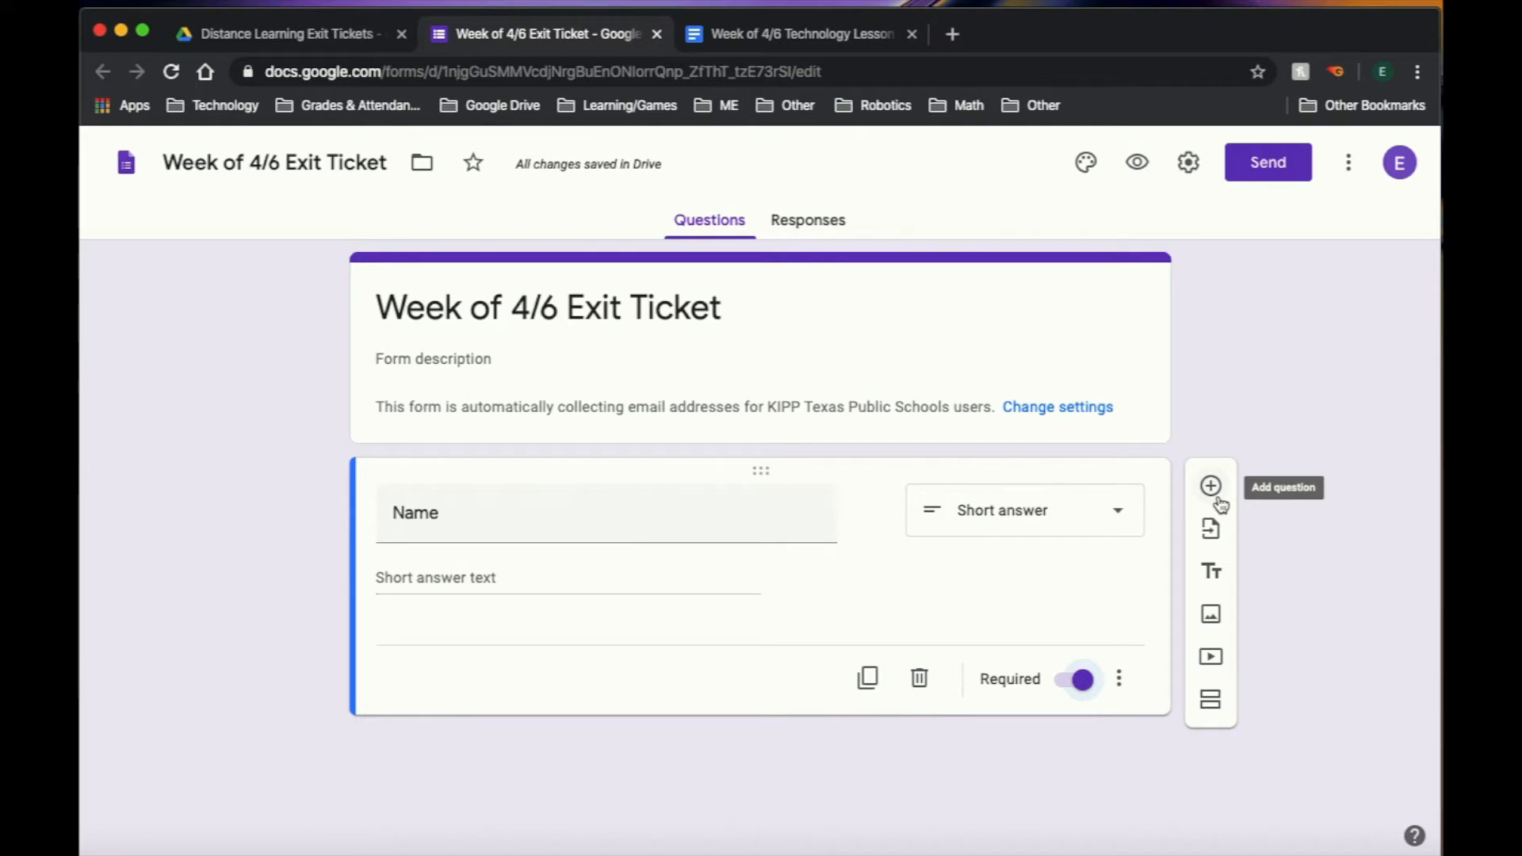
Add a second question titled "Grade Level" below the Name question.
left_click(1213, 489)
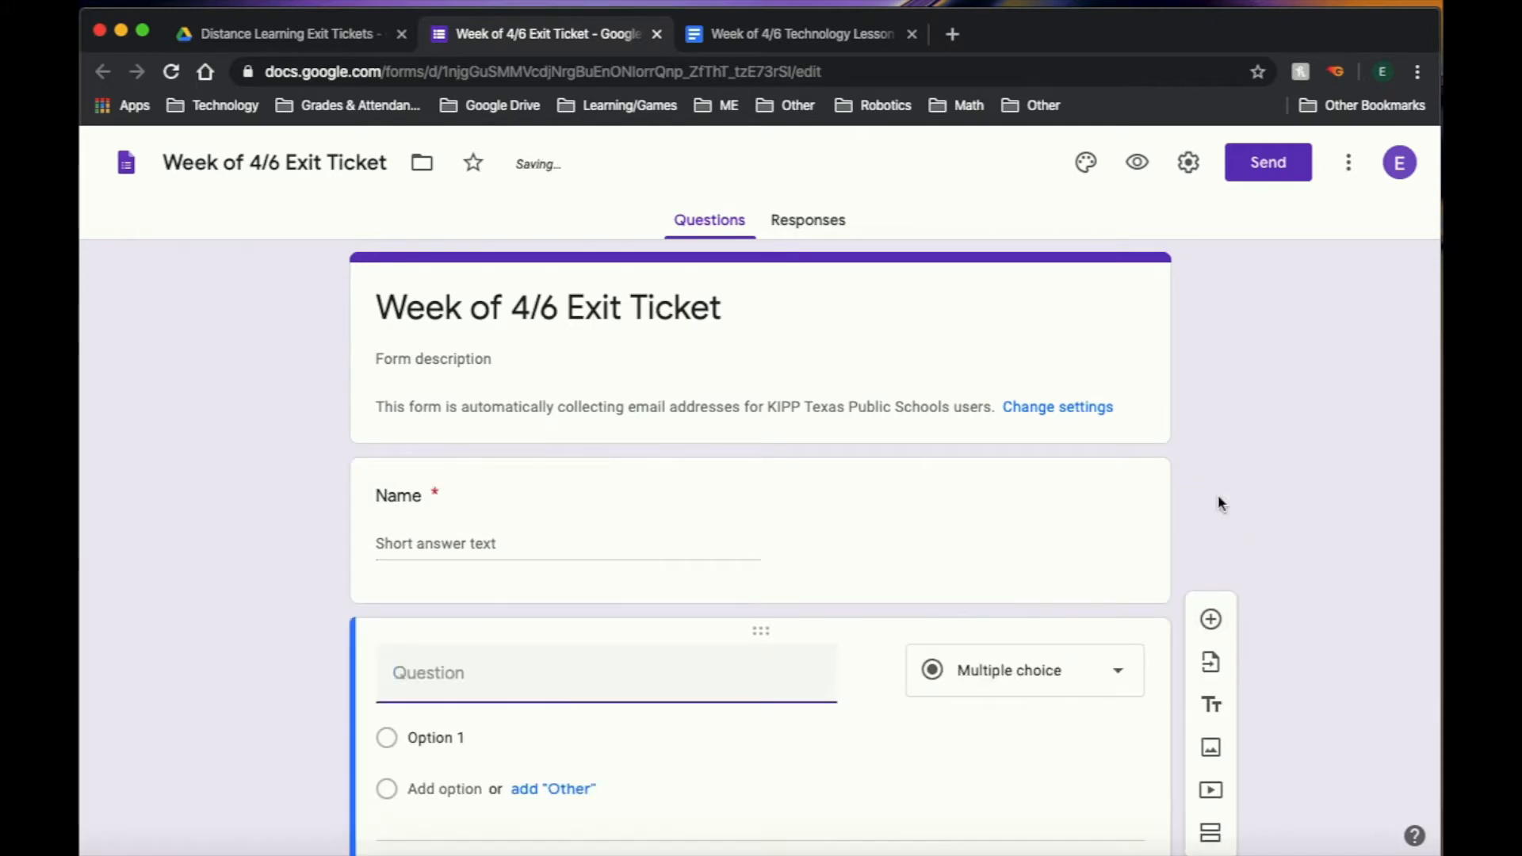
type("Ga")
type("ade L")
type("evel")
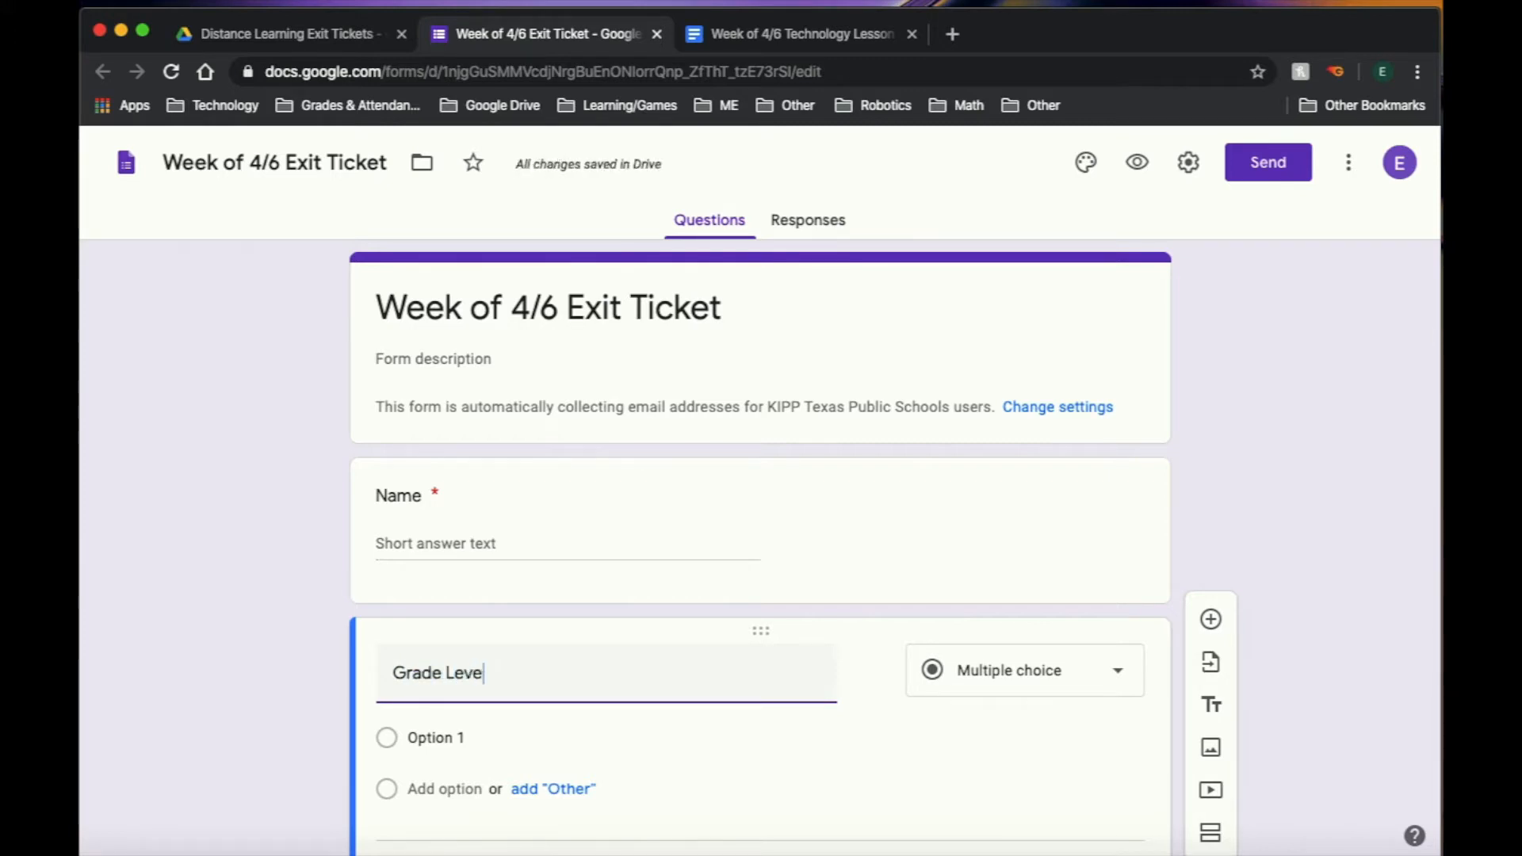
Enter 5, 6, 7 and 8 as the answer options of the Grade Level question.
left_click(490, 737)
type("5")
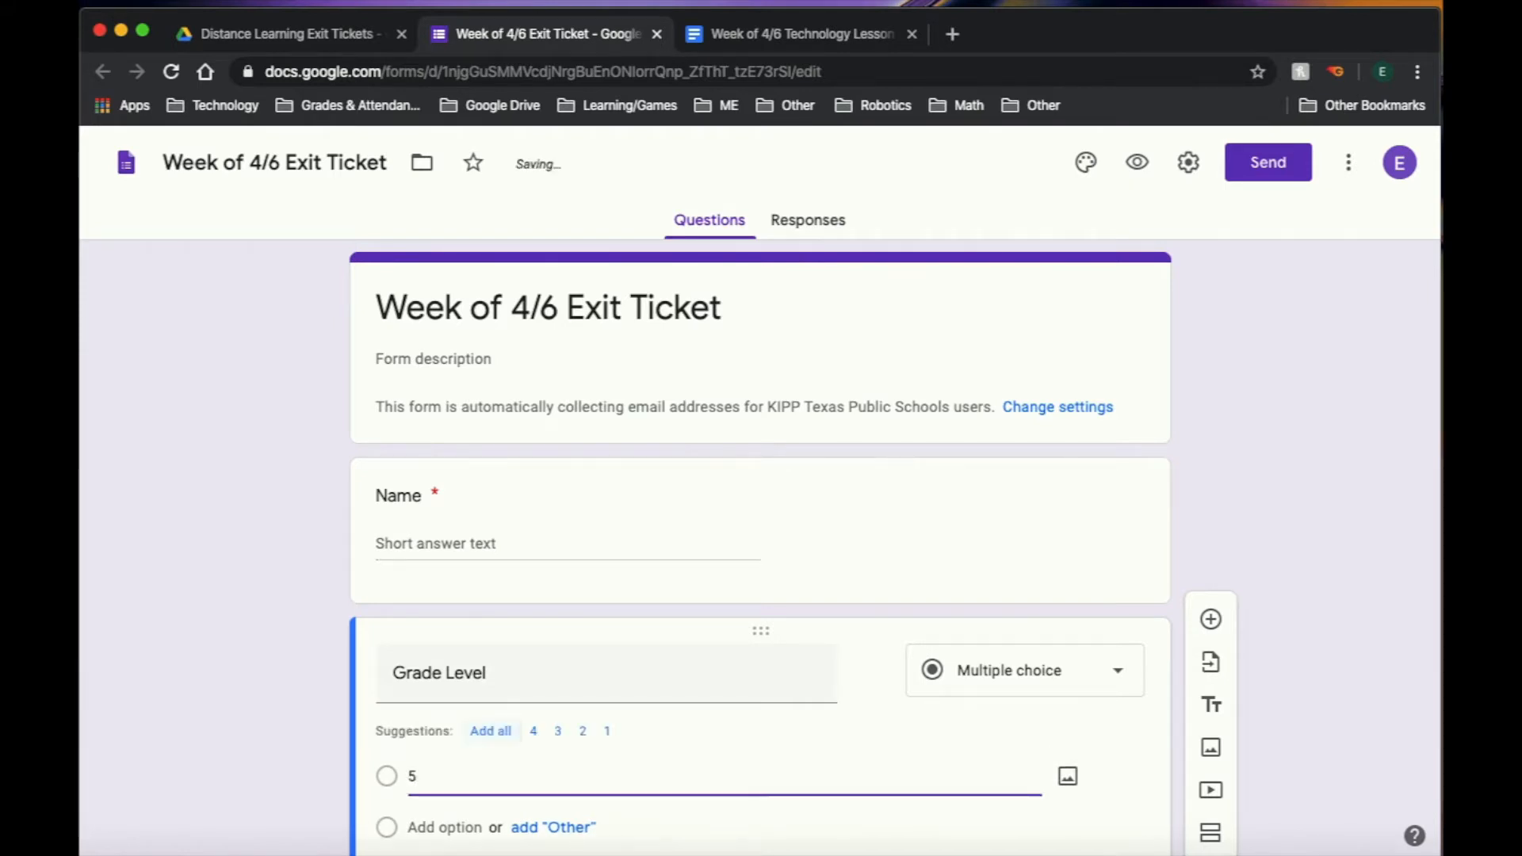
key("Return")
type("6")
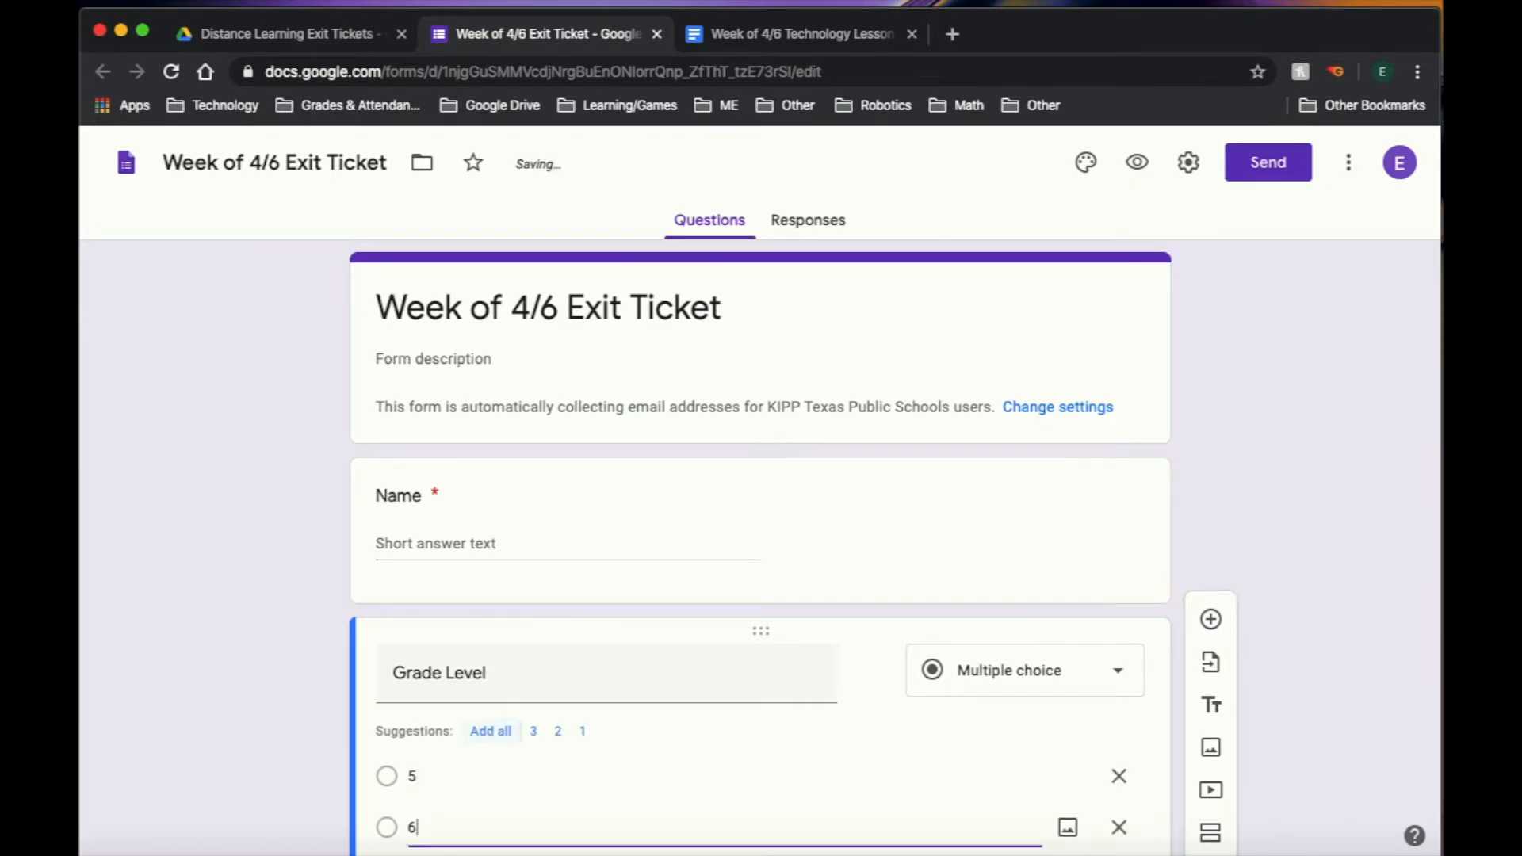
key("Return")
type("7")
key("Return")
type("8")
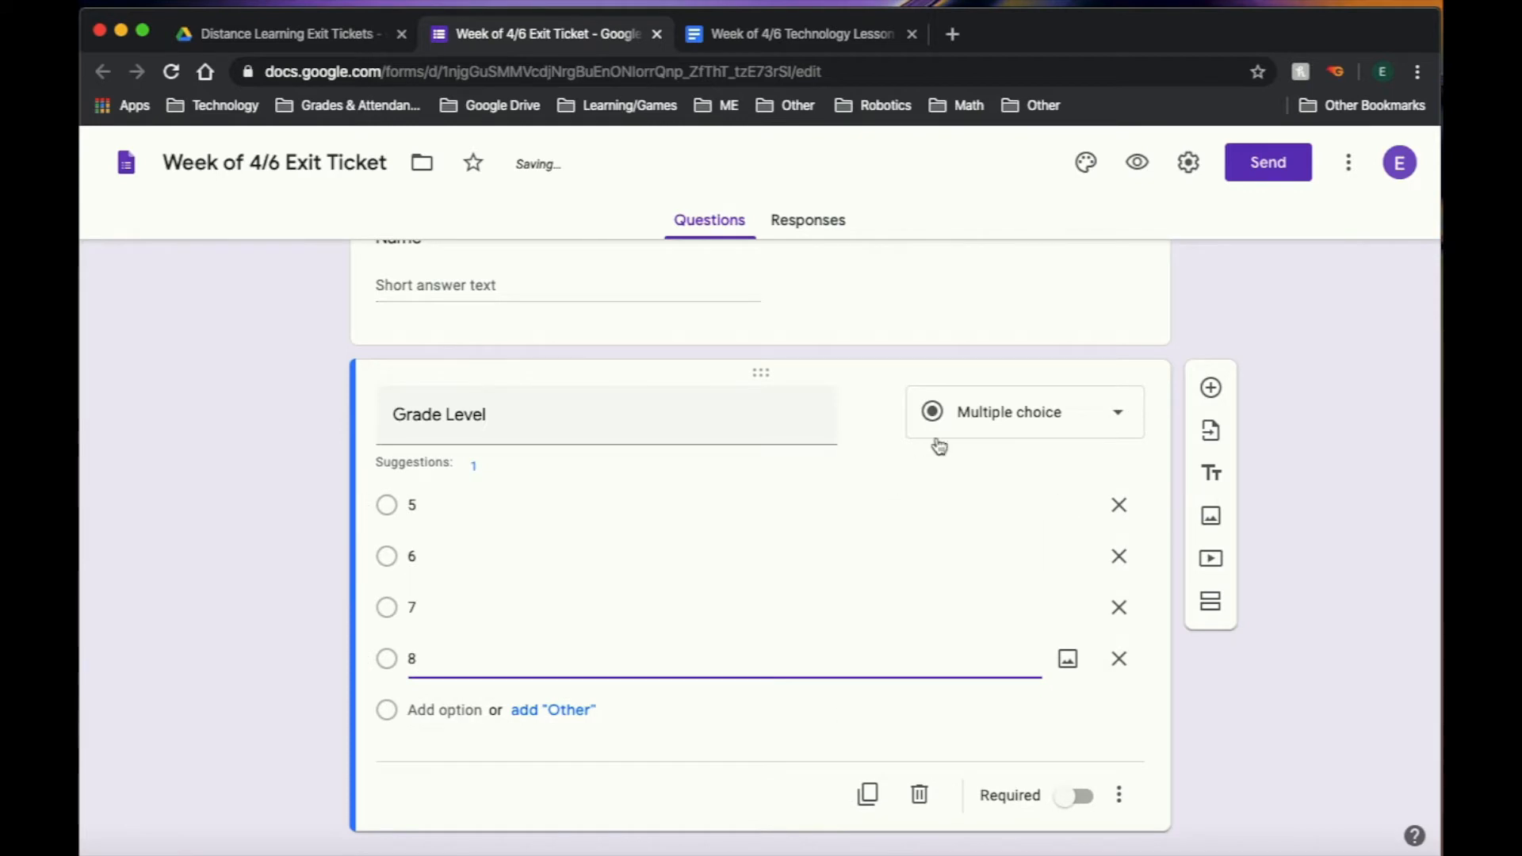
Change the Grade Level question to the Dropdown type and make it required.
left_click(1011, 414)
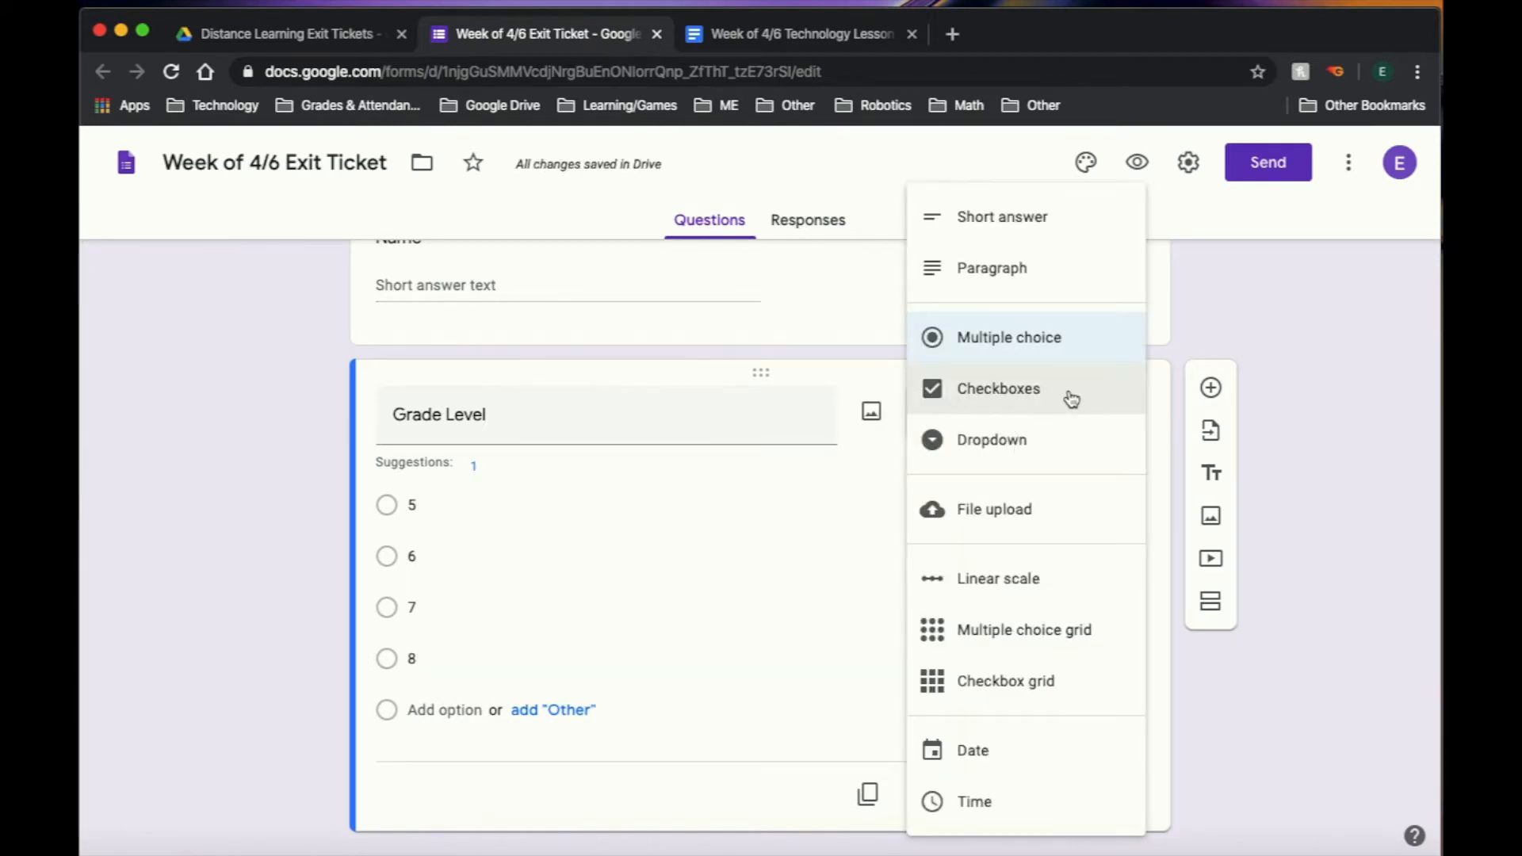
left_click(1060, 449)
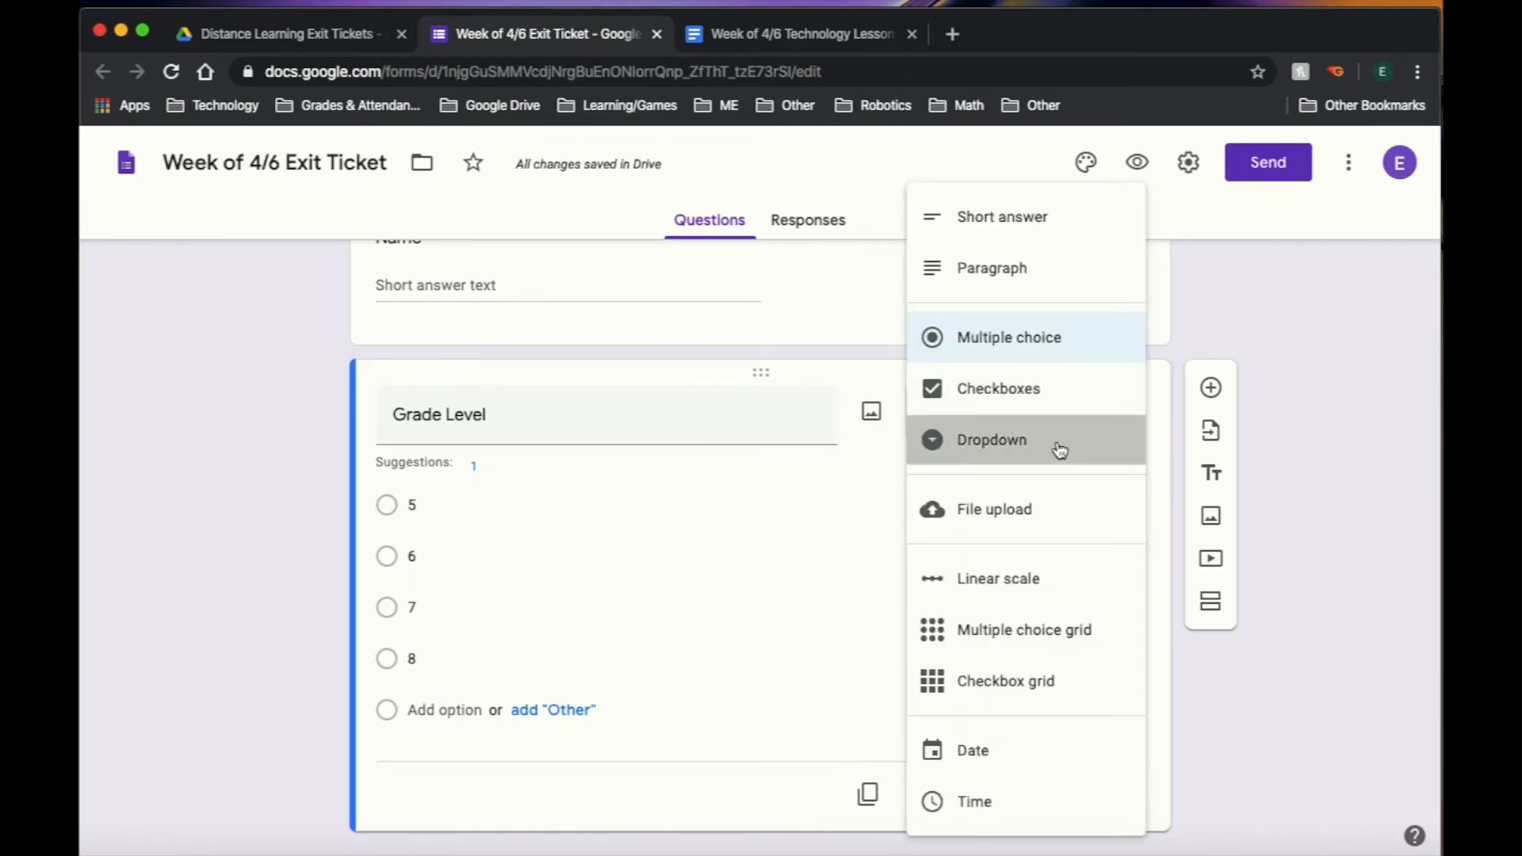
left_click(1073, 426)
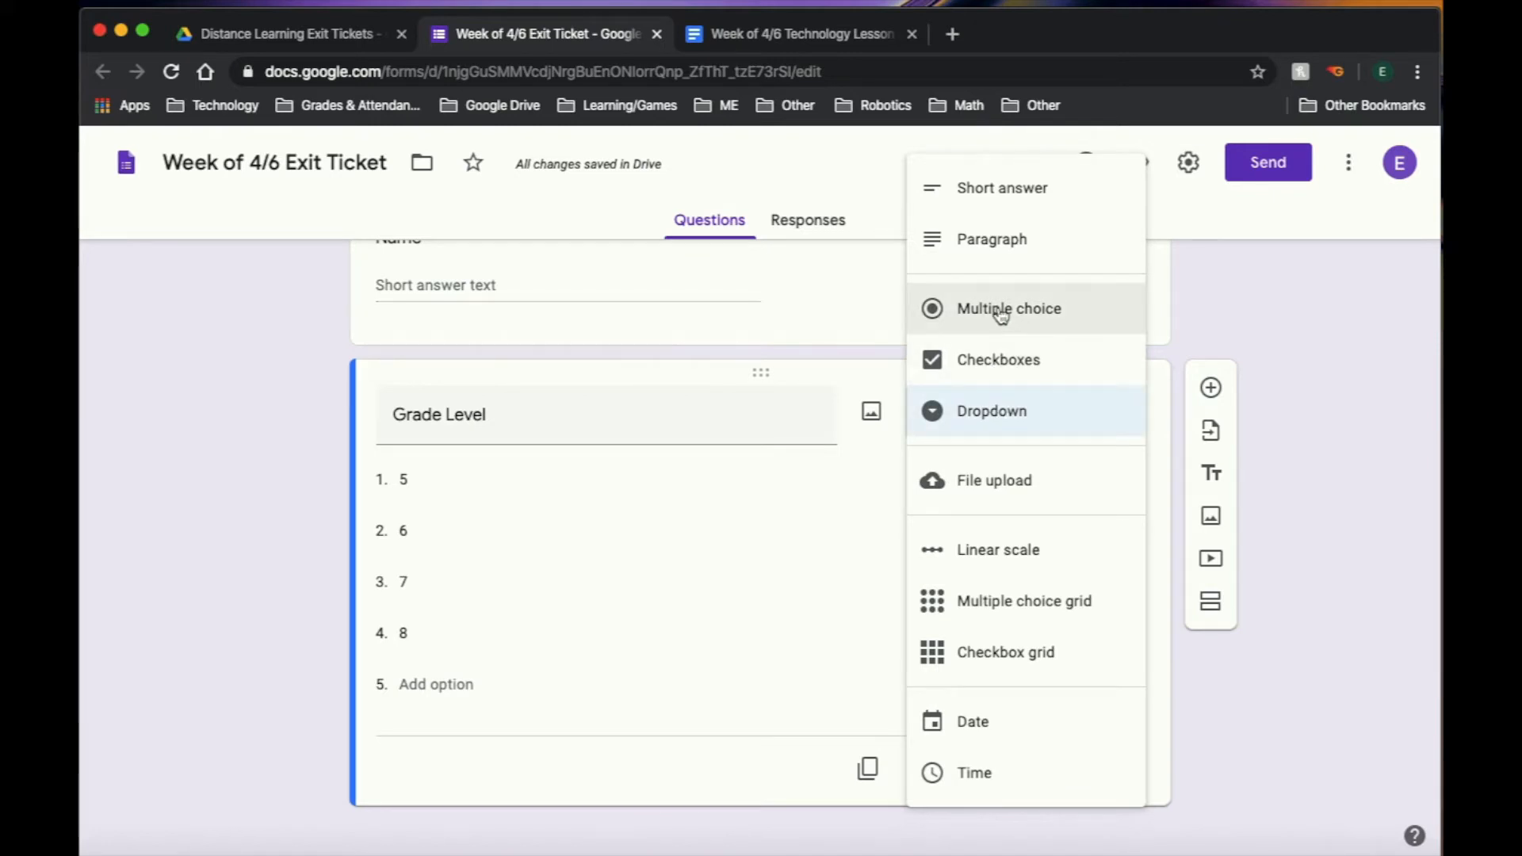
left_click(985, 418)
left_click(1062, 776)
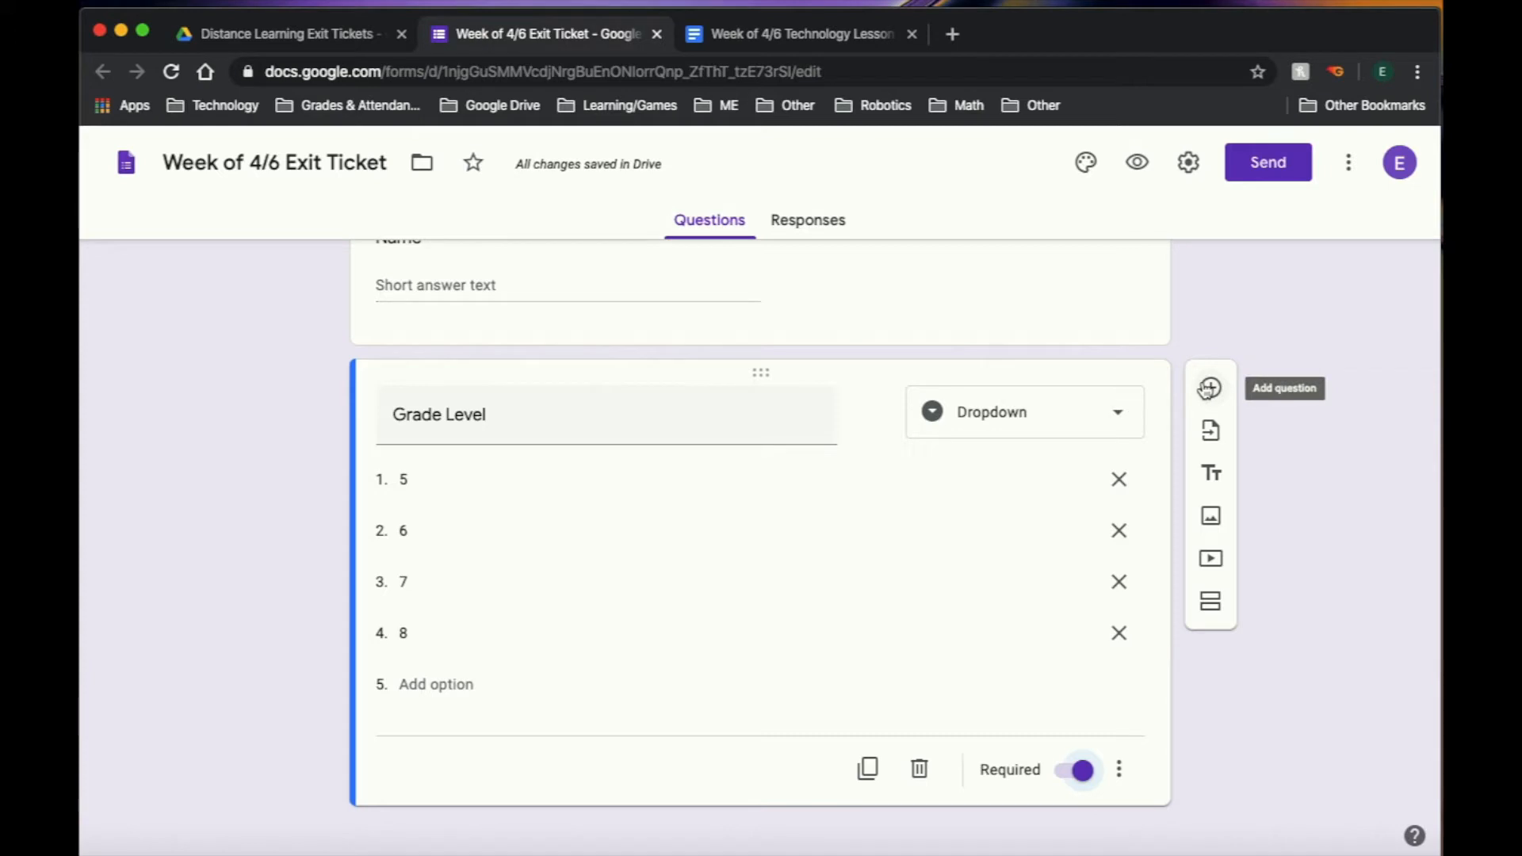
Add a multiple-choice question reading "What type of coding did you complete today?" after the Grade Level question.
left_click(1208, 388)
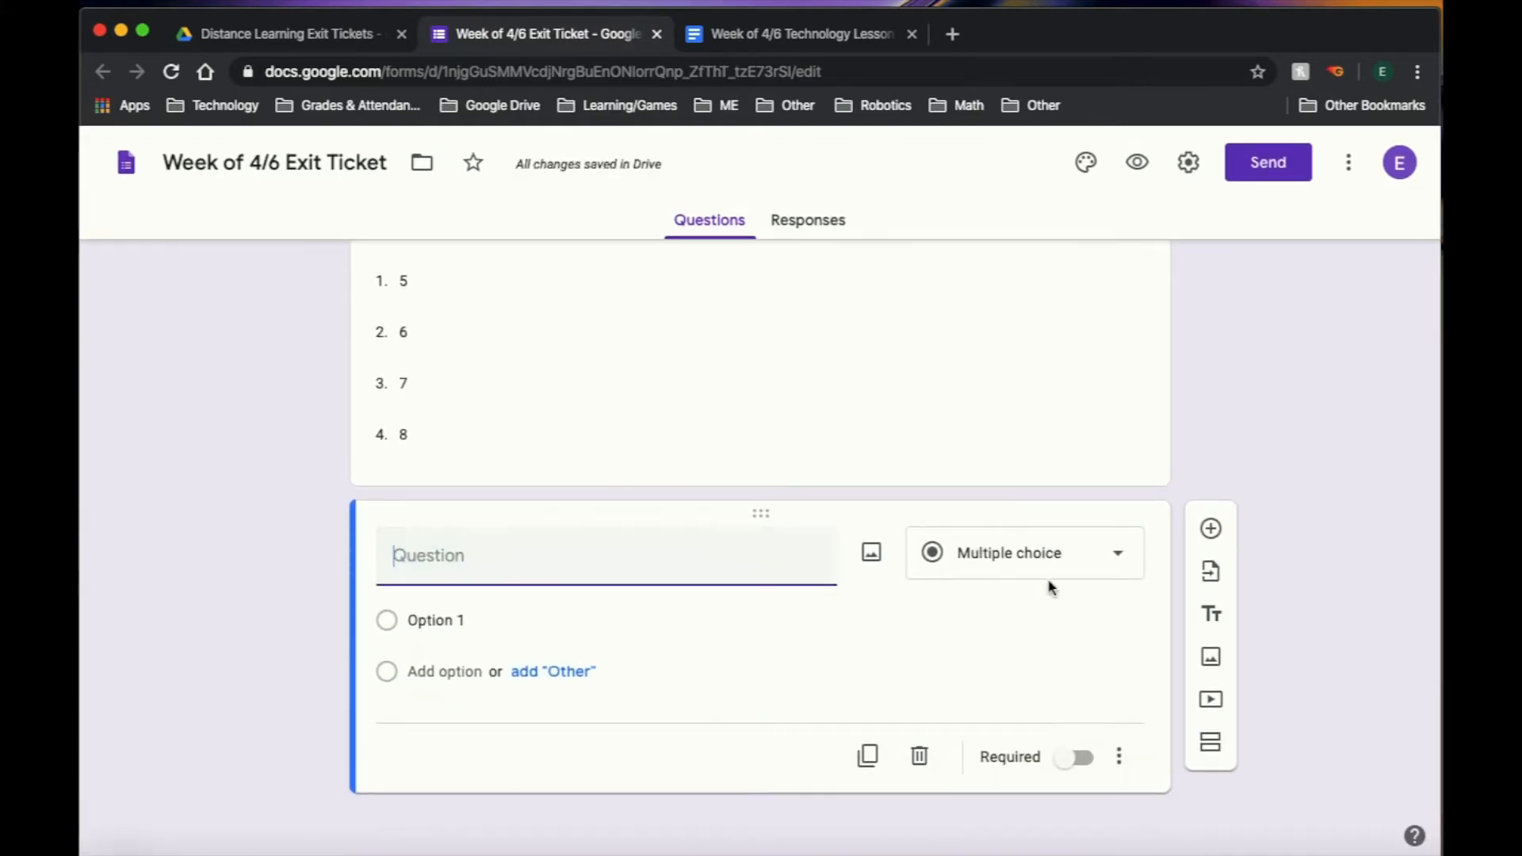
left_click(1074, 555)
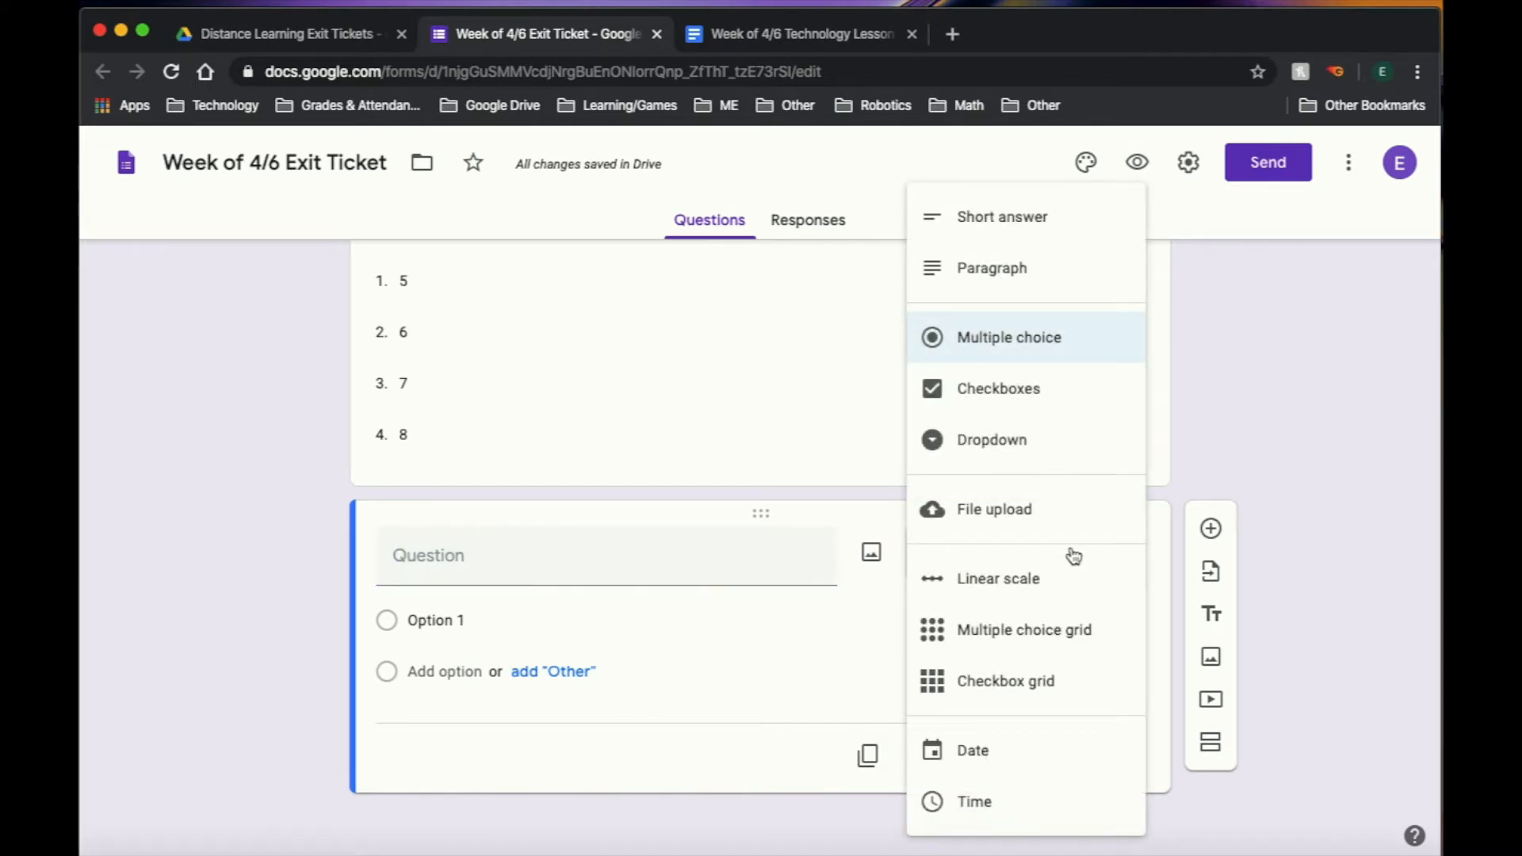
left_click(478, 565)
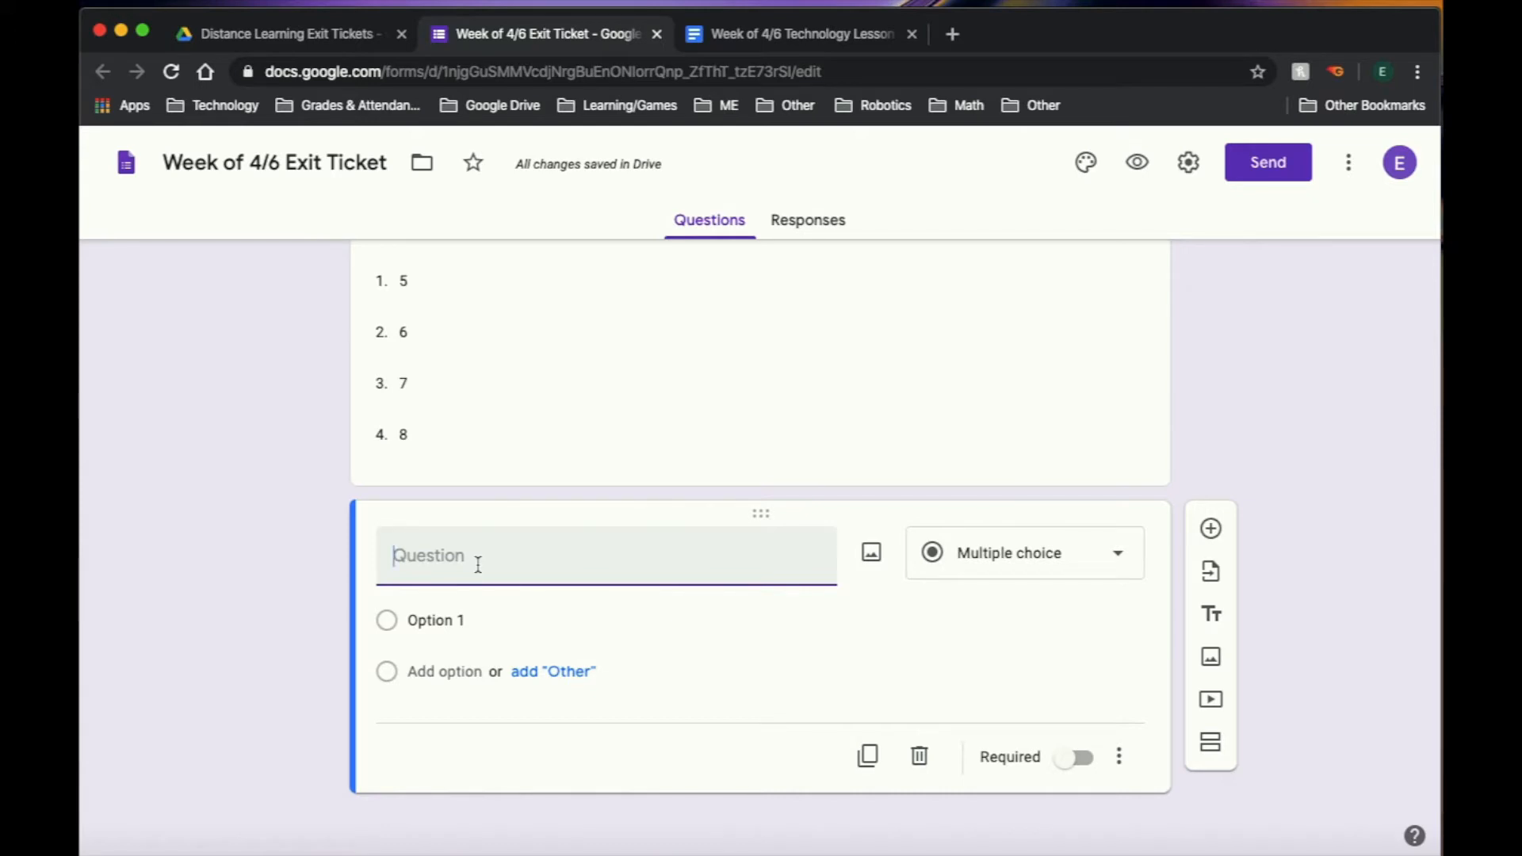
type("What type of coding did you complete today?")
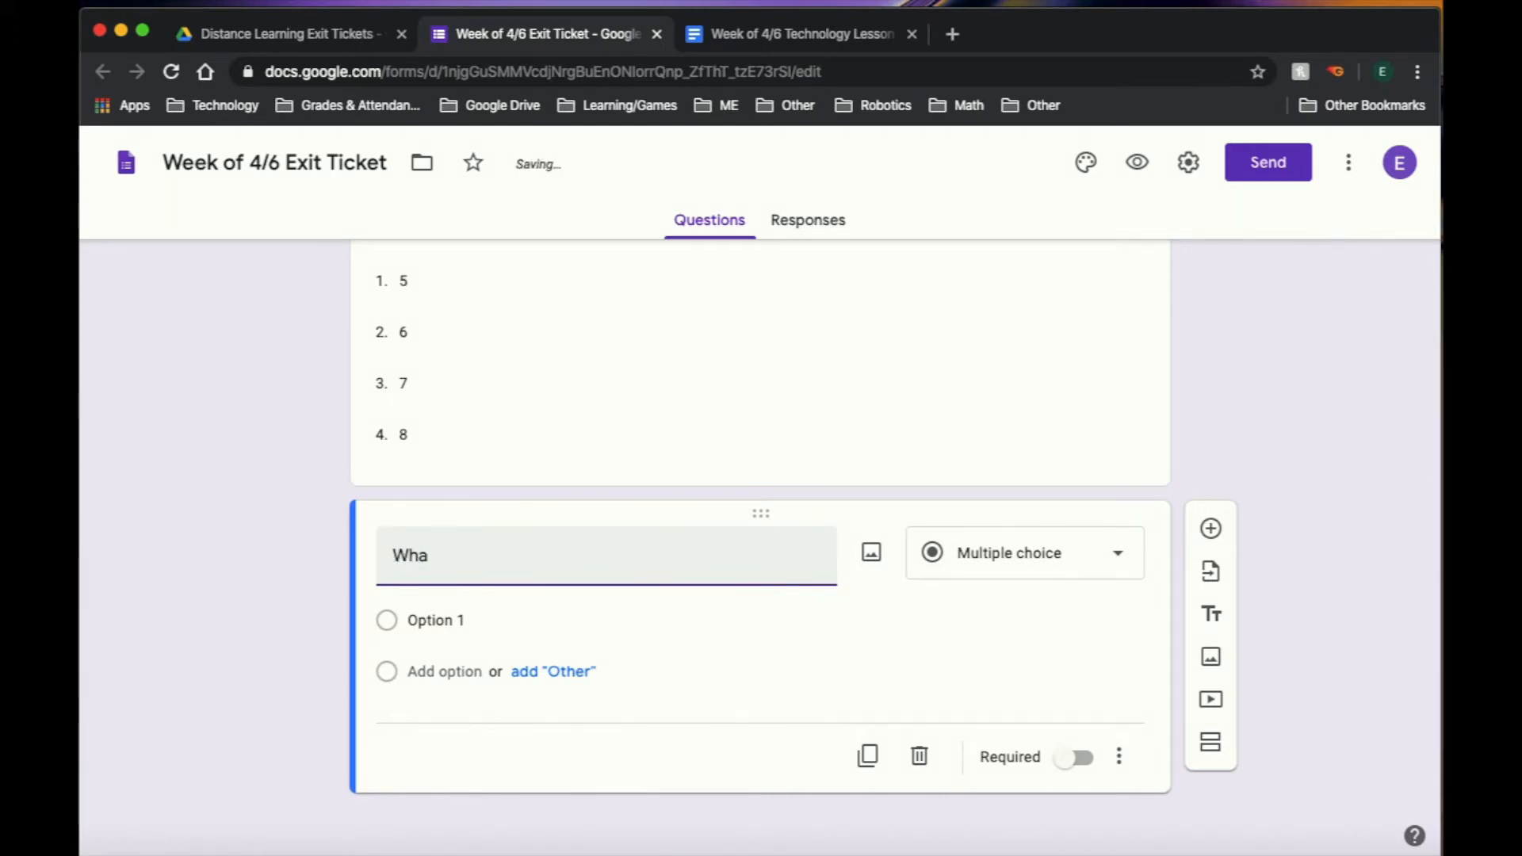
Enter CSS, Block, Python and Java as the answer options of the coding type question.
key("Tab")
type("CSS")
key("Return")
type("Block")
key("Return")
type("Python Java")
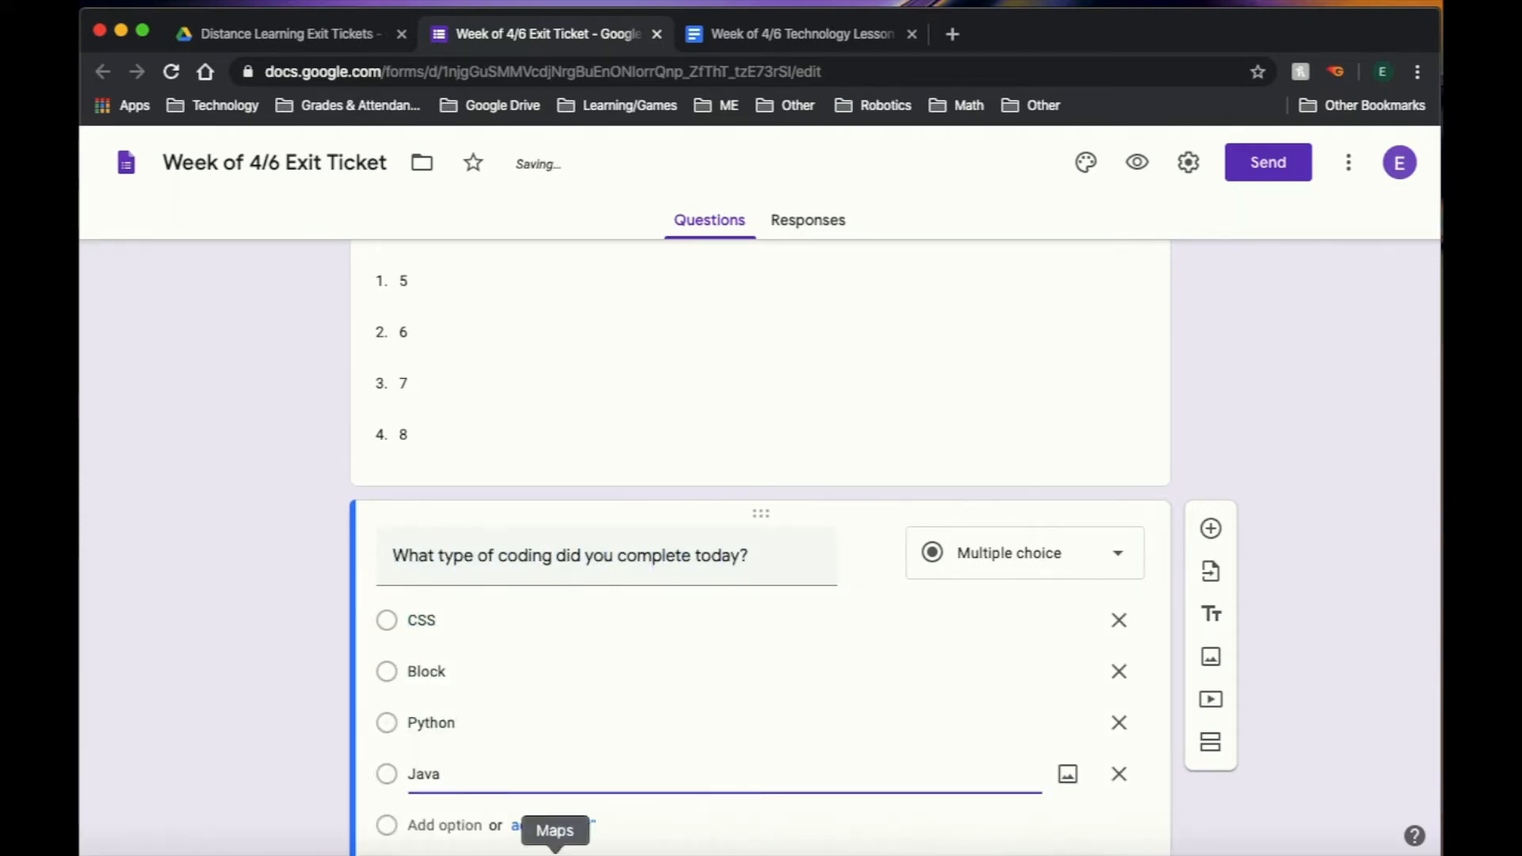
Make the coding type question required, keeping only its four answer options.
scroll(570, 748, "down", 2)
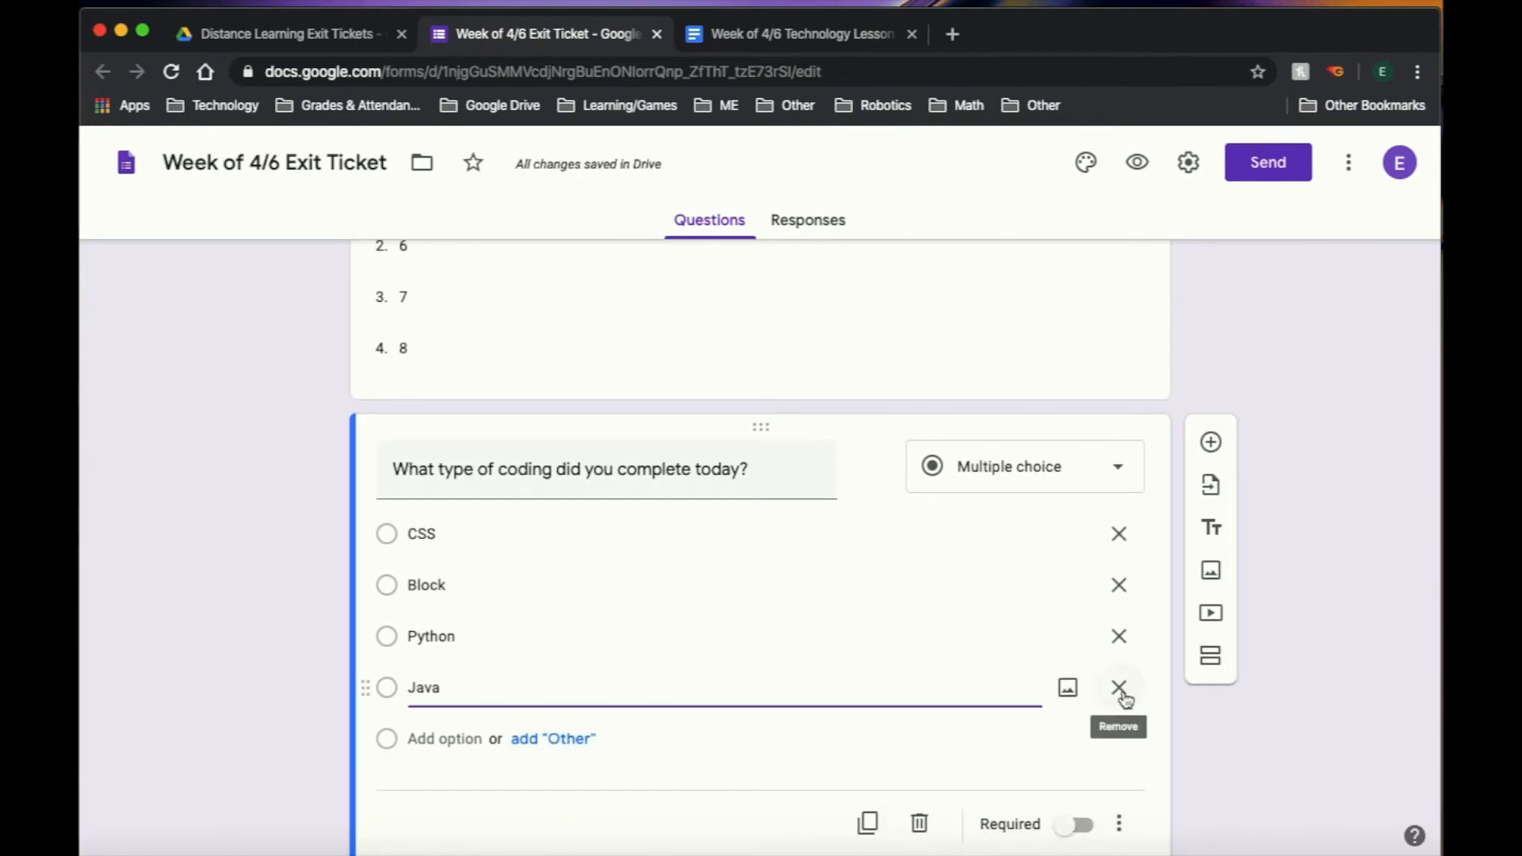
left_click(428, 737)
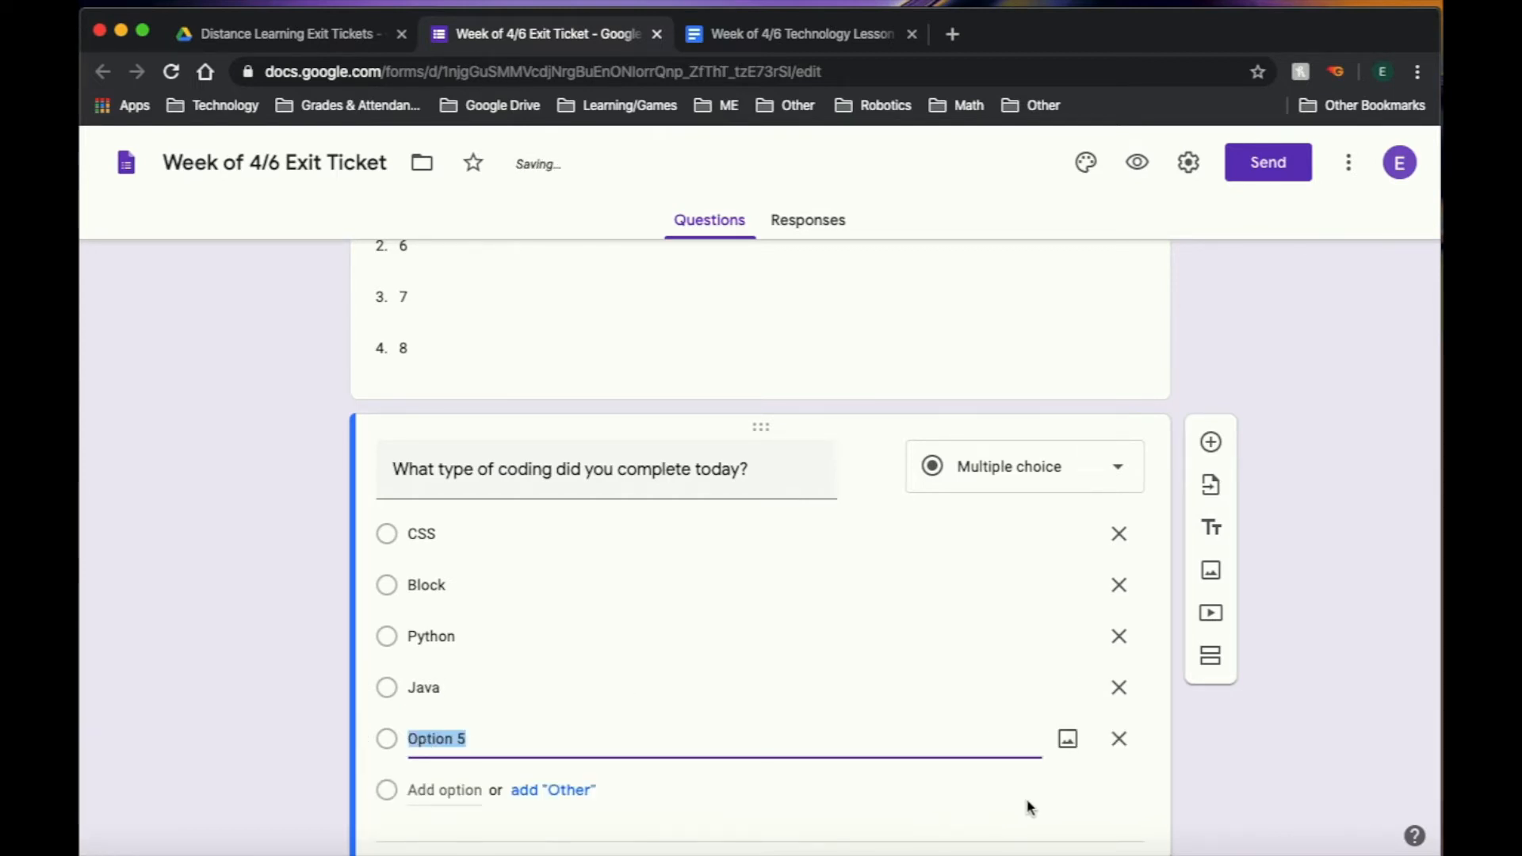
left_click(1119, 739)
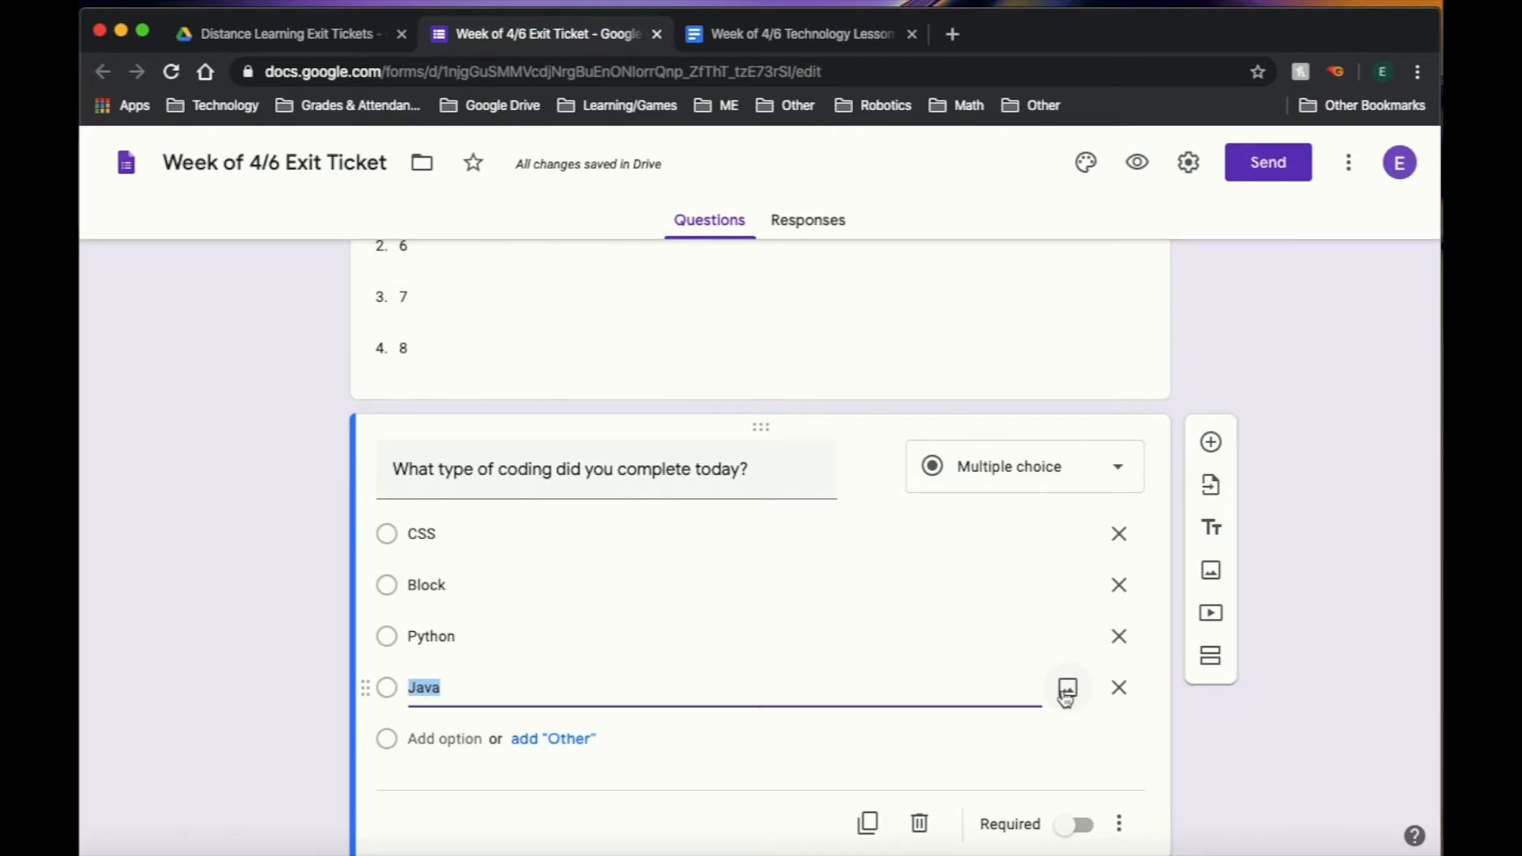
left_click(1062, 830)
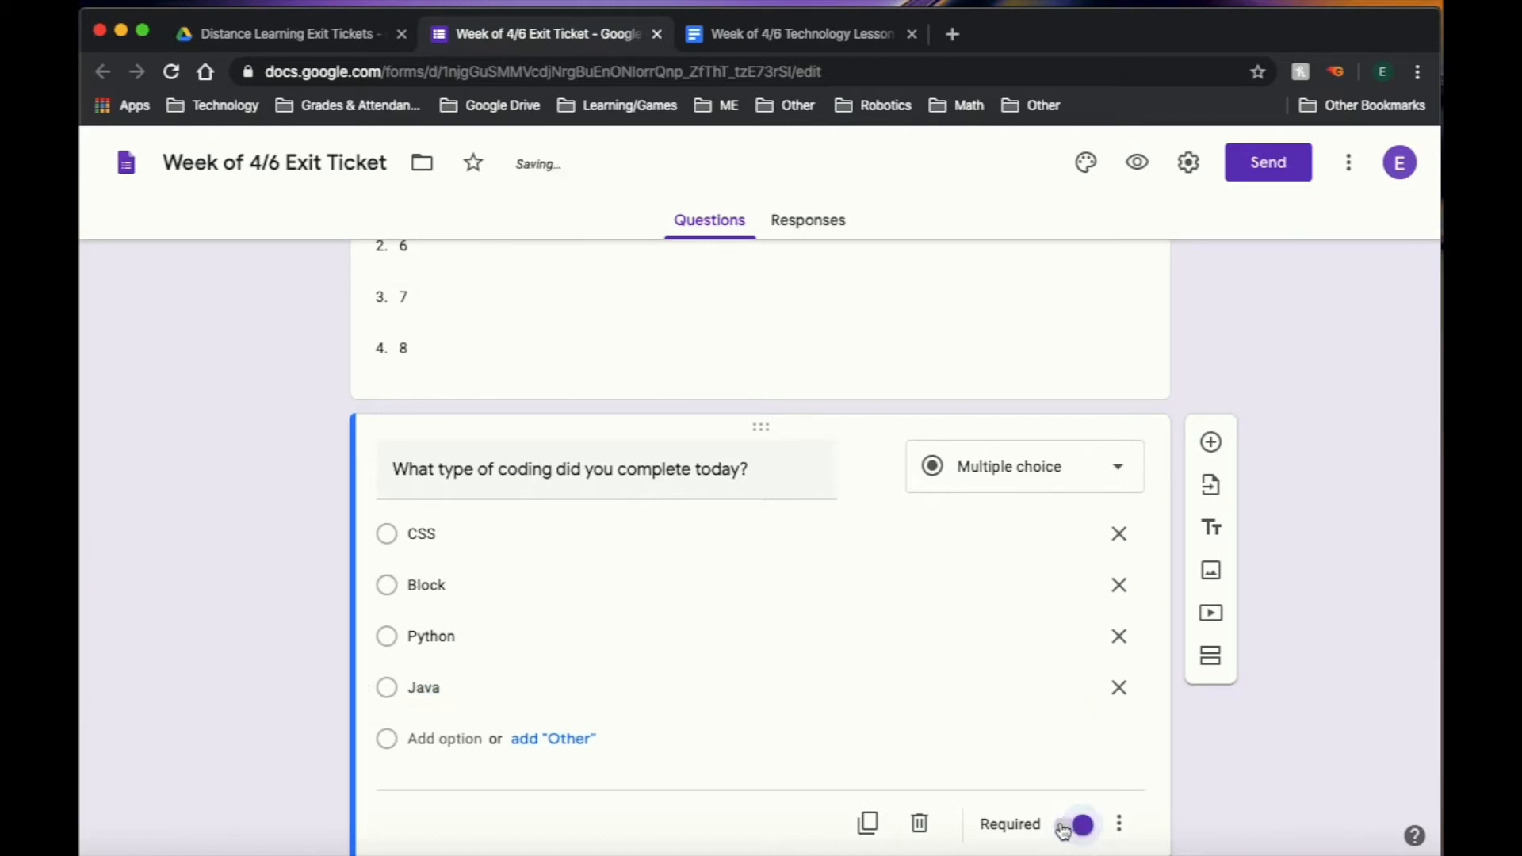
Add a multiple-choice question reading "An "Event" in coding can be described as what?" at the end of the form.
scroll(1092, 812, "down", 1)
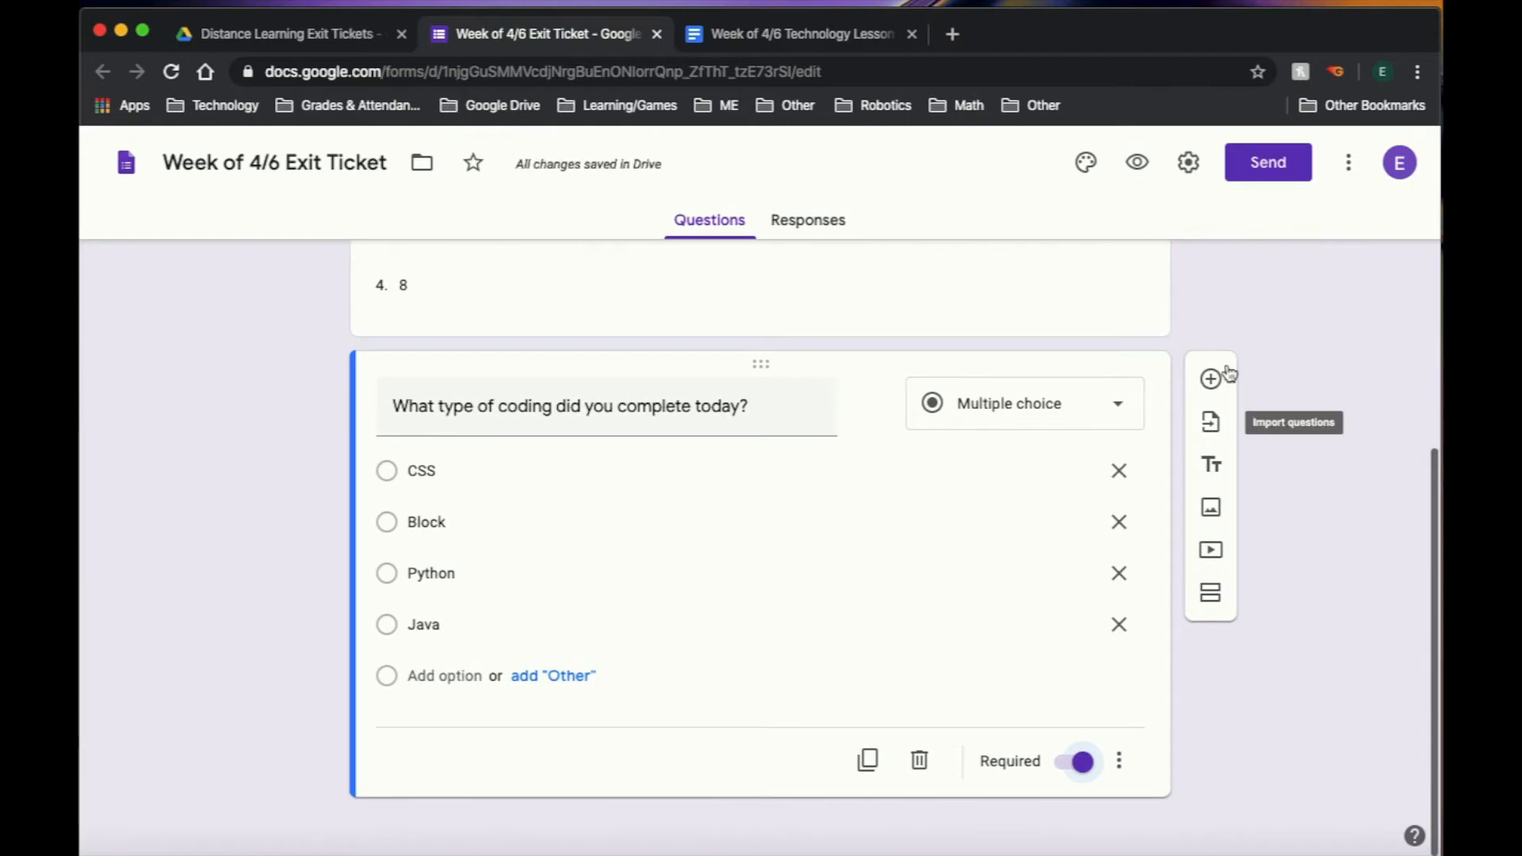
left_click(1210, 383)
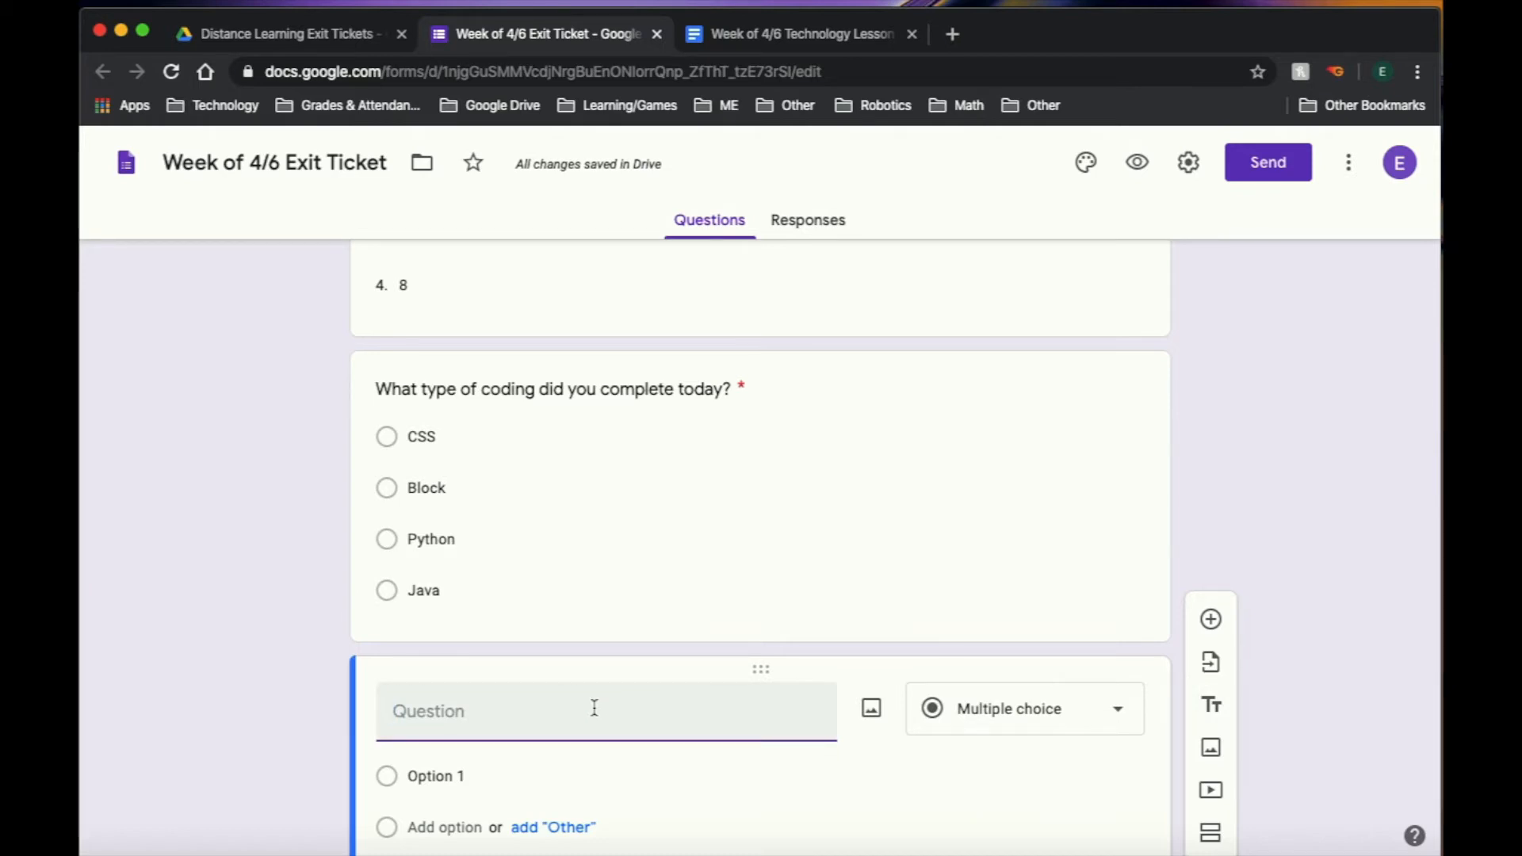
type("An \"e")
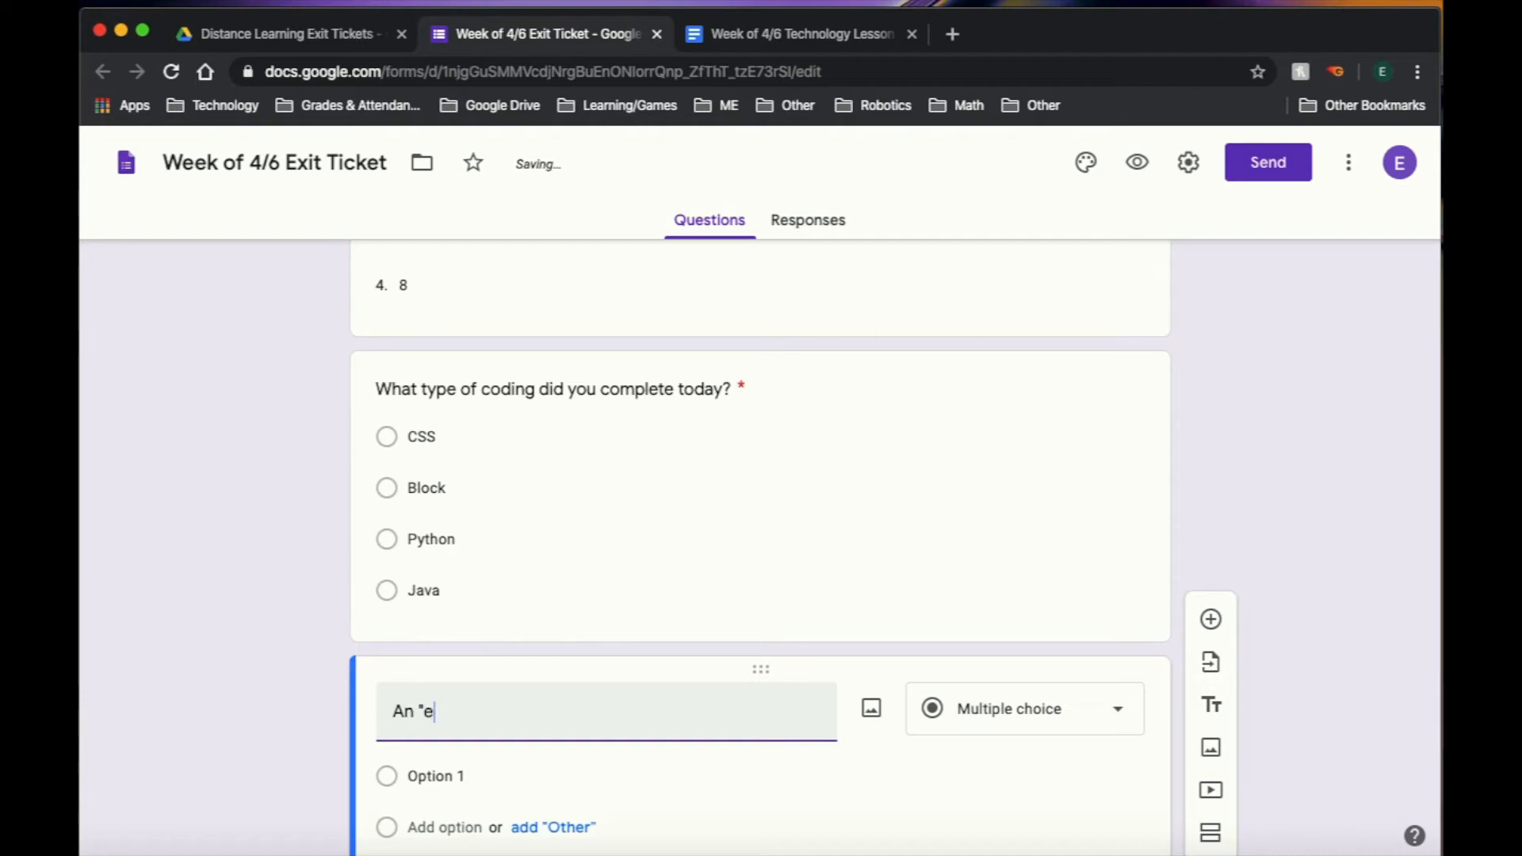
type("V")
type("vent")
key("BackSpace")
type("\" in coding can be described as what?")
Enter "A party" and "What happens when I click my mouse" as the first two answer options of the Event question.
key("Return")
type("A party")
key("Return")
type("What happens when I click my mouse")
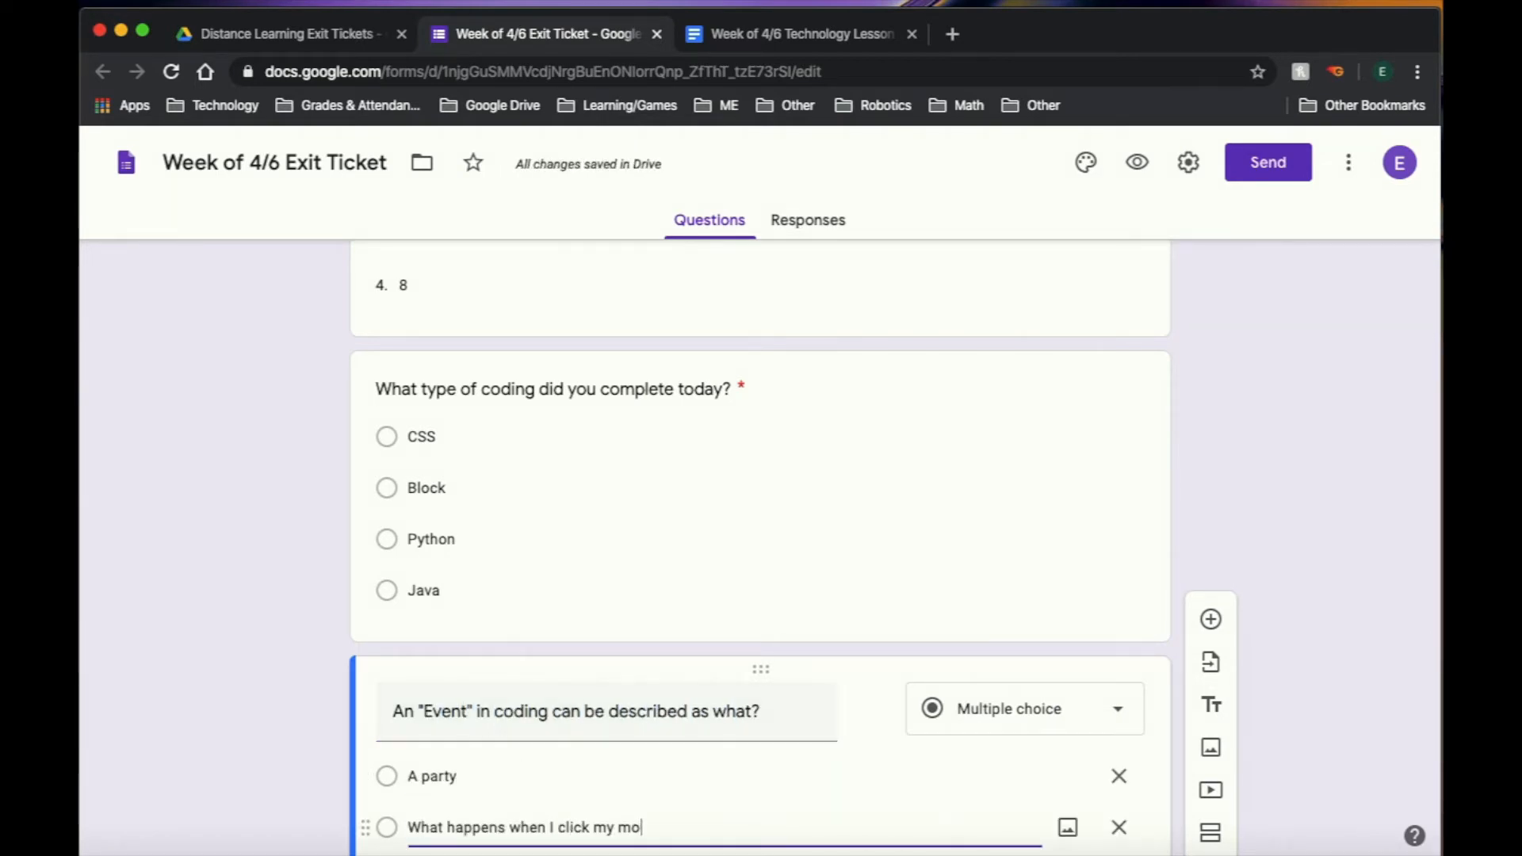
Add the options "When my code listens for something to happen then reacts" and "The dance move my dancer completes" to the Event question.
key("Return")
type("When my code listens for something to happen then reacts")
key("Return")
type("The dance move my dancer completes")
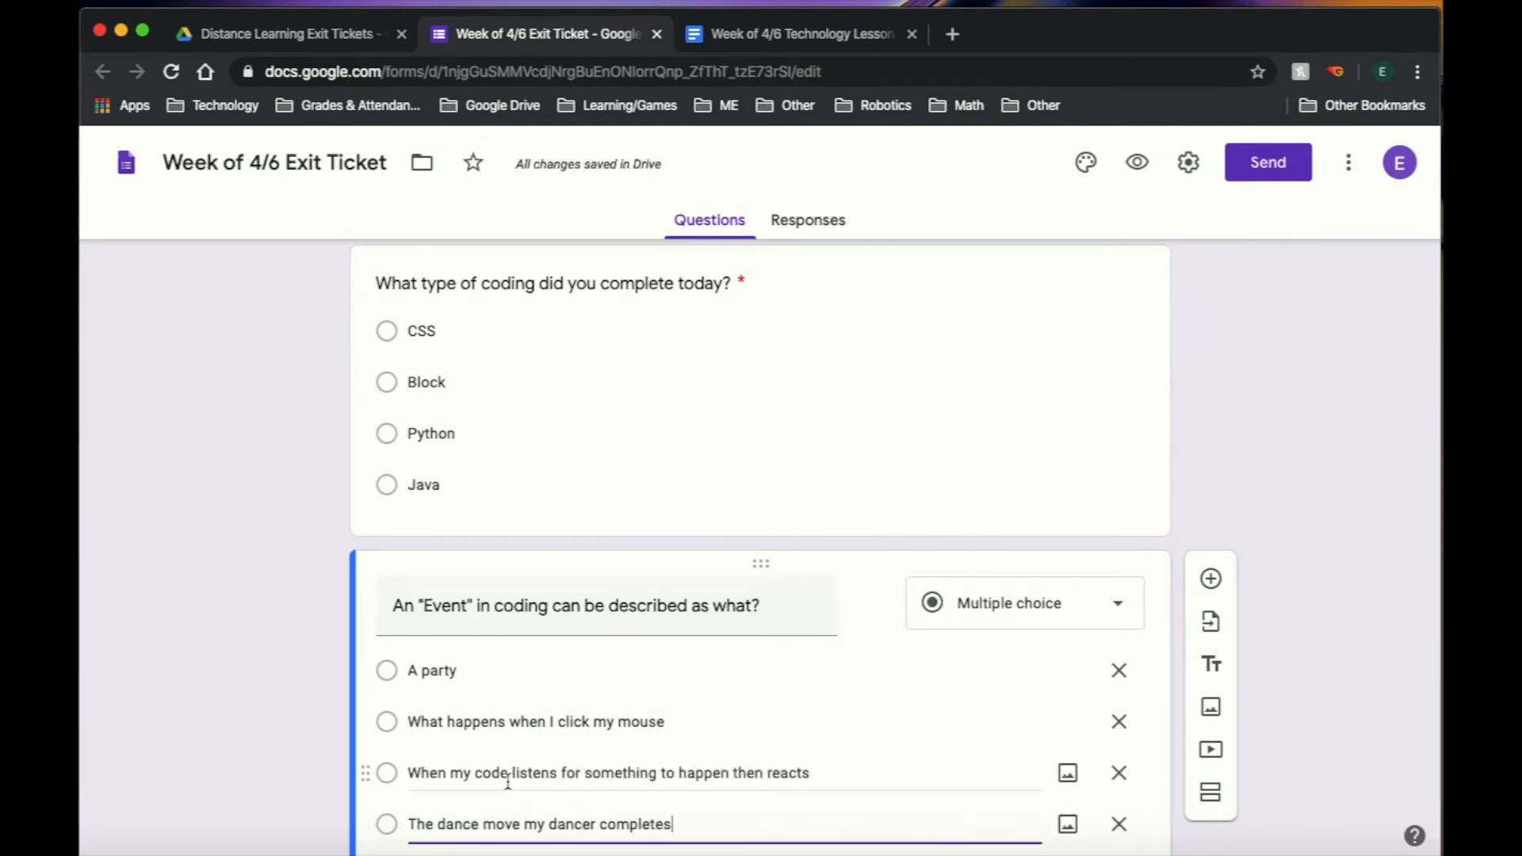
Make the Event question required and add a question below it reading "To test out your code you must press which button?".
scroll(1076, 769, "down", 3)
left_click(1072, 759)
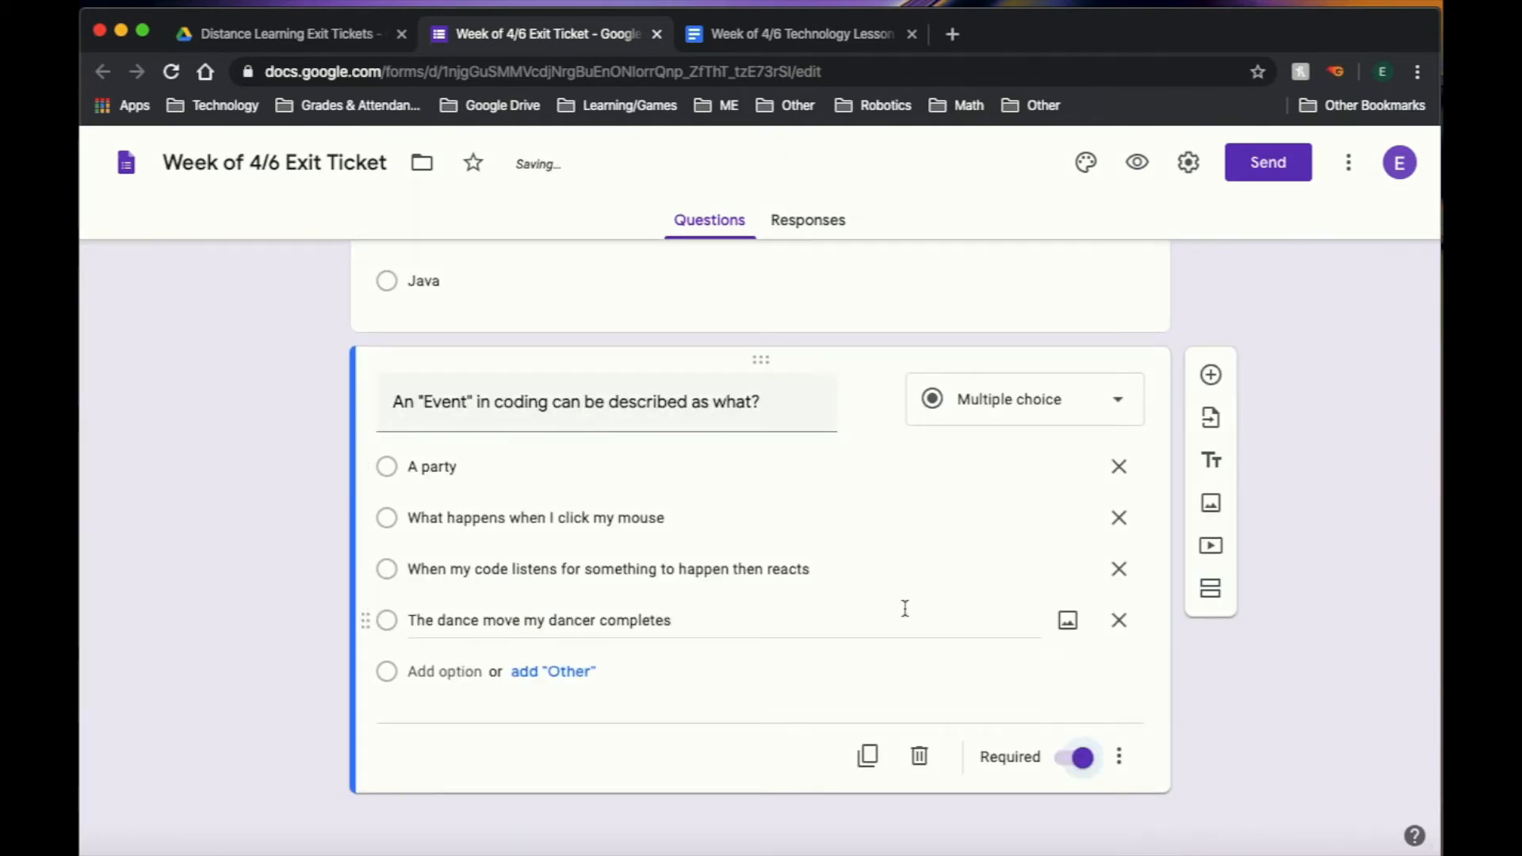
left_click(1210, 372)
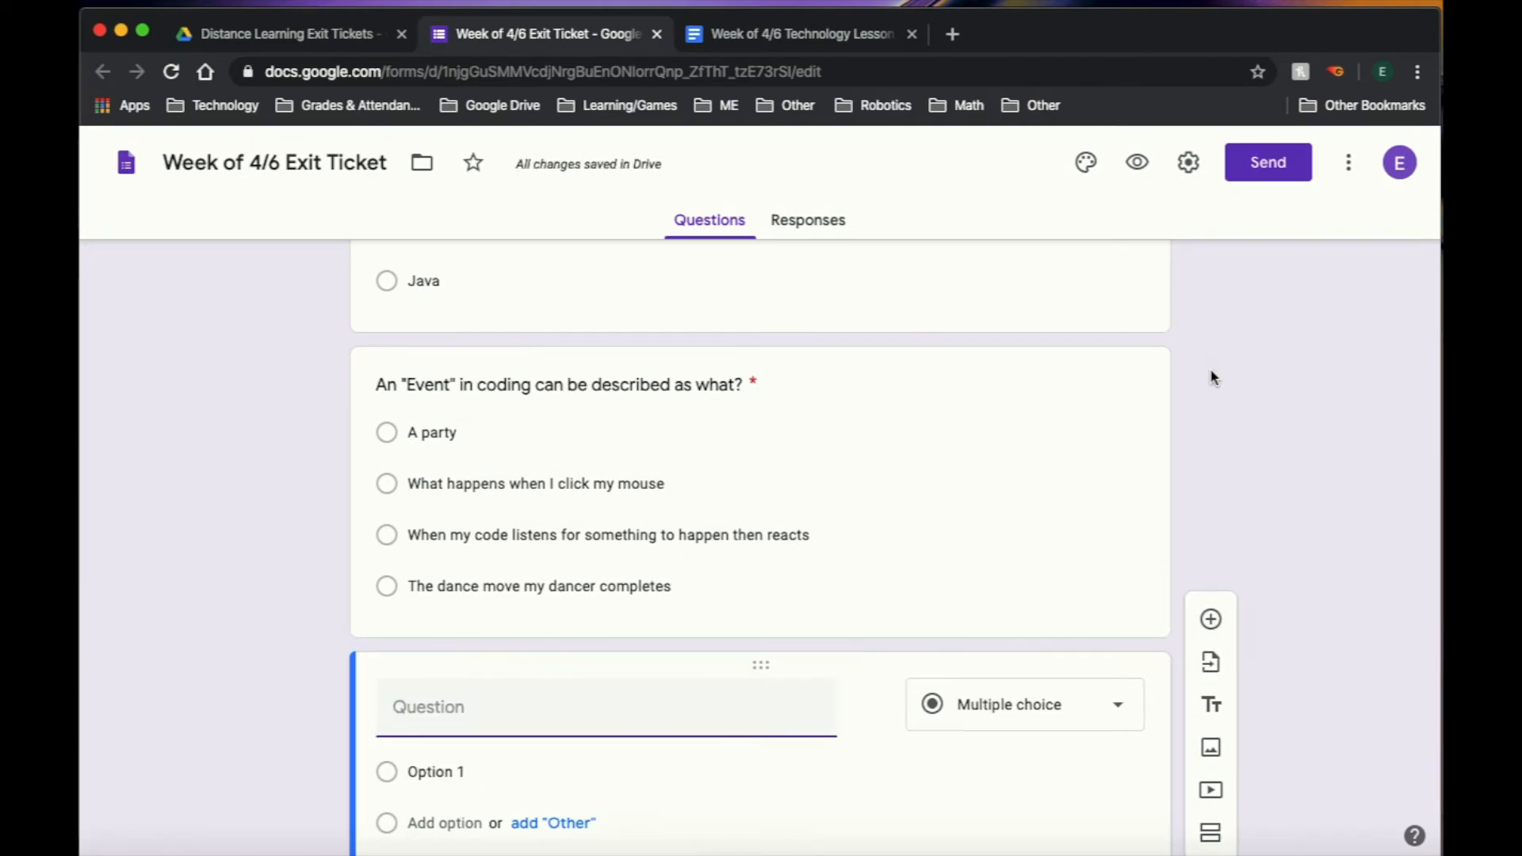
scroll(1113, 392, "down", 3)
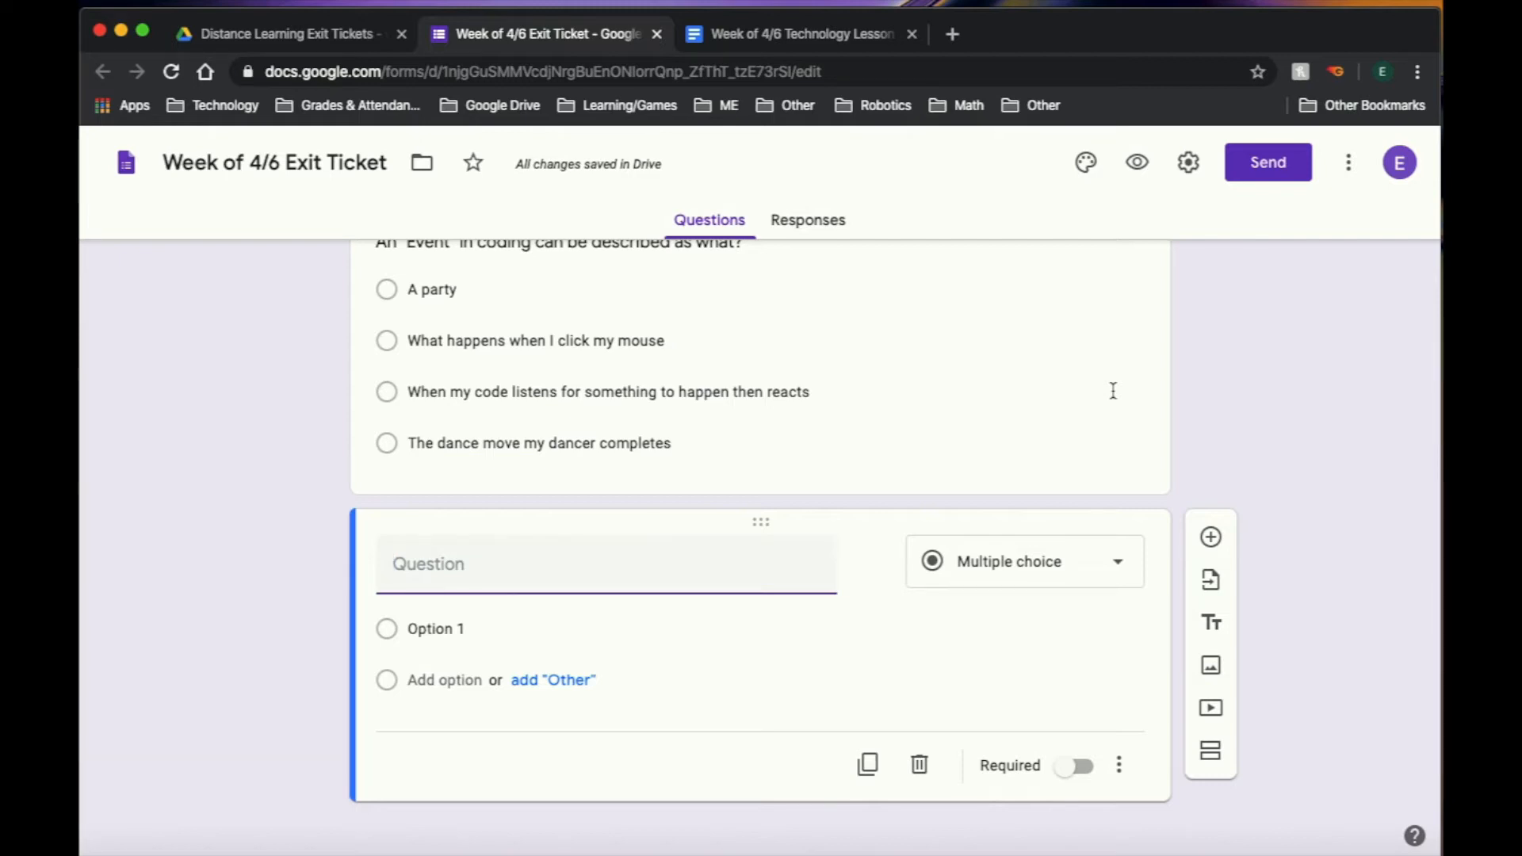
scroll(1113, 390, "up", 7)
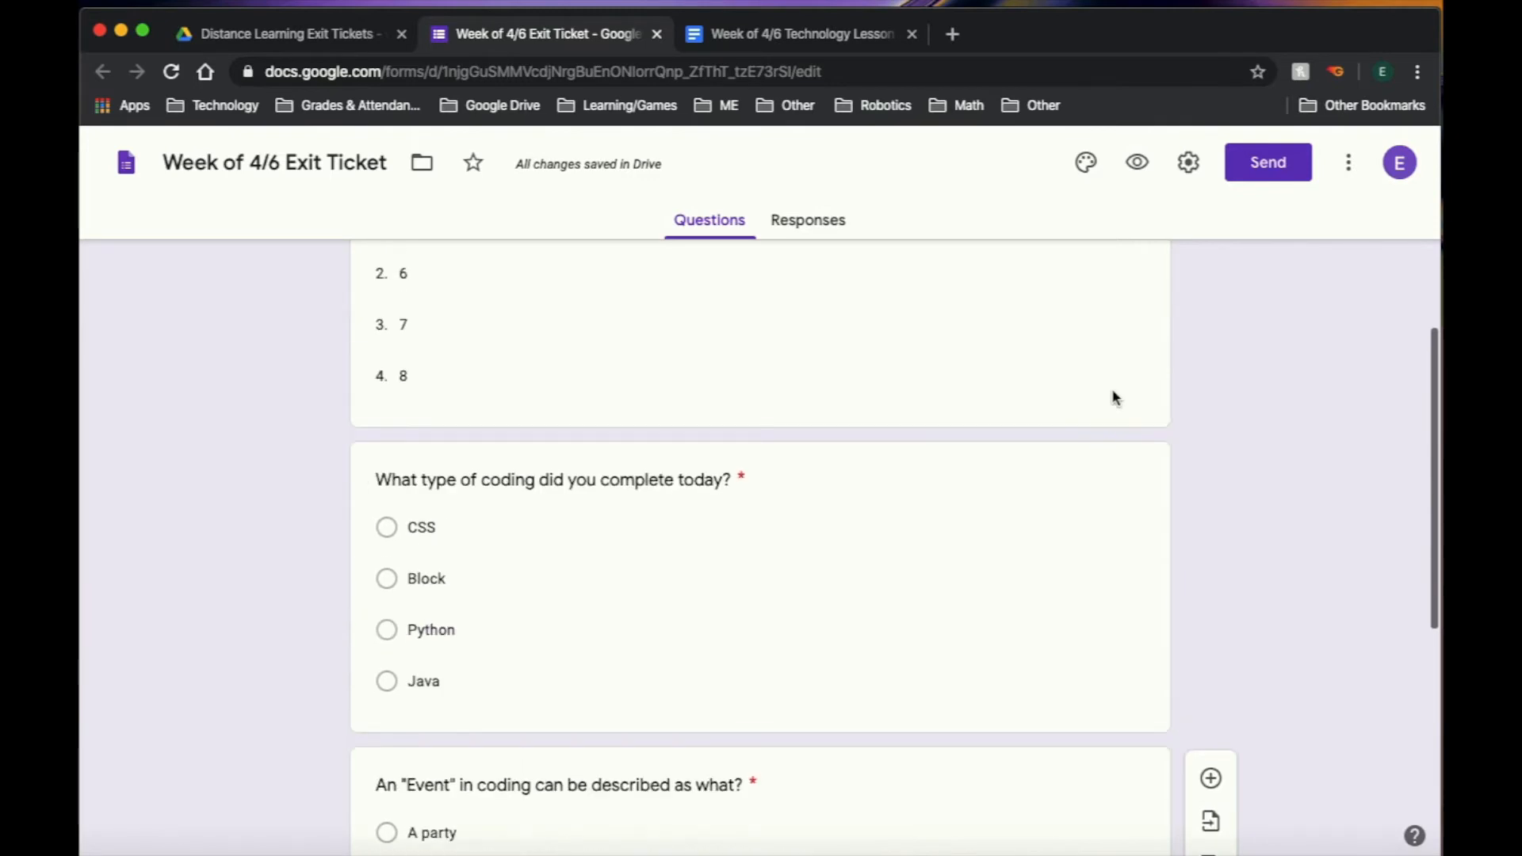
scroll(1113, 392, "down", 7)
type("To test o")
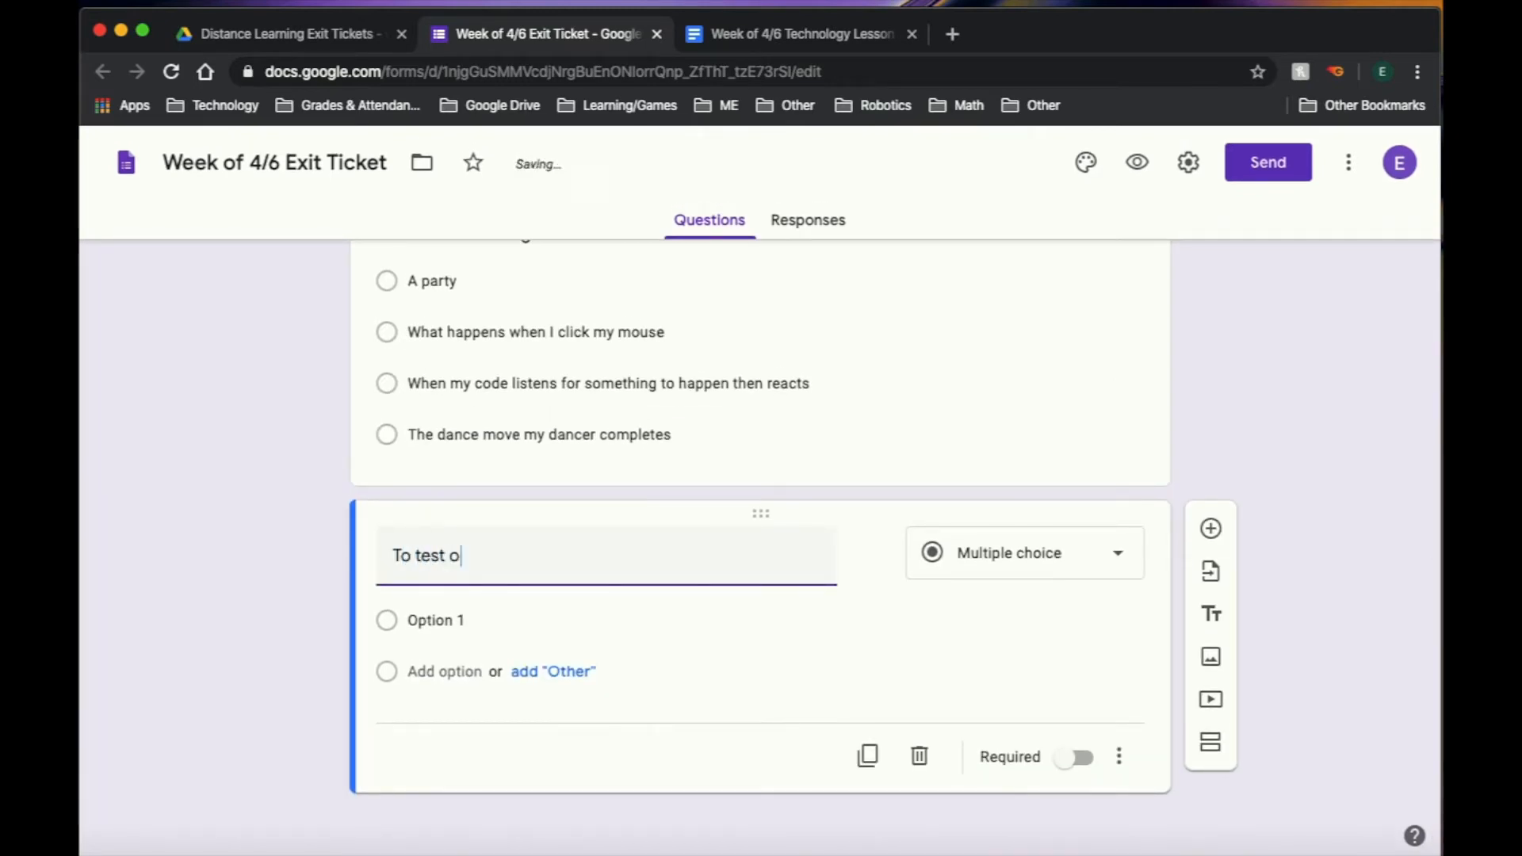
type("ut your code you must press which button?")
Give the test button question the answer options Play, Run, Watch and Go, and make it required.
key("Return")
type("P")
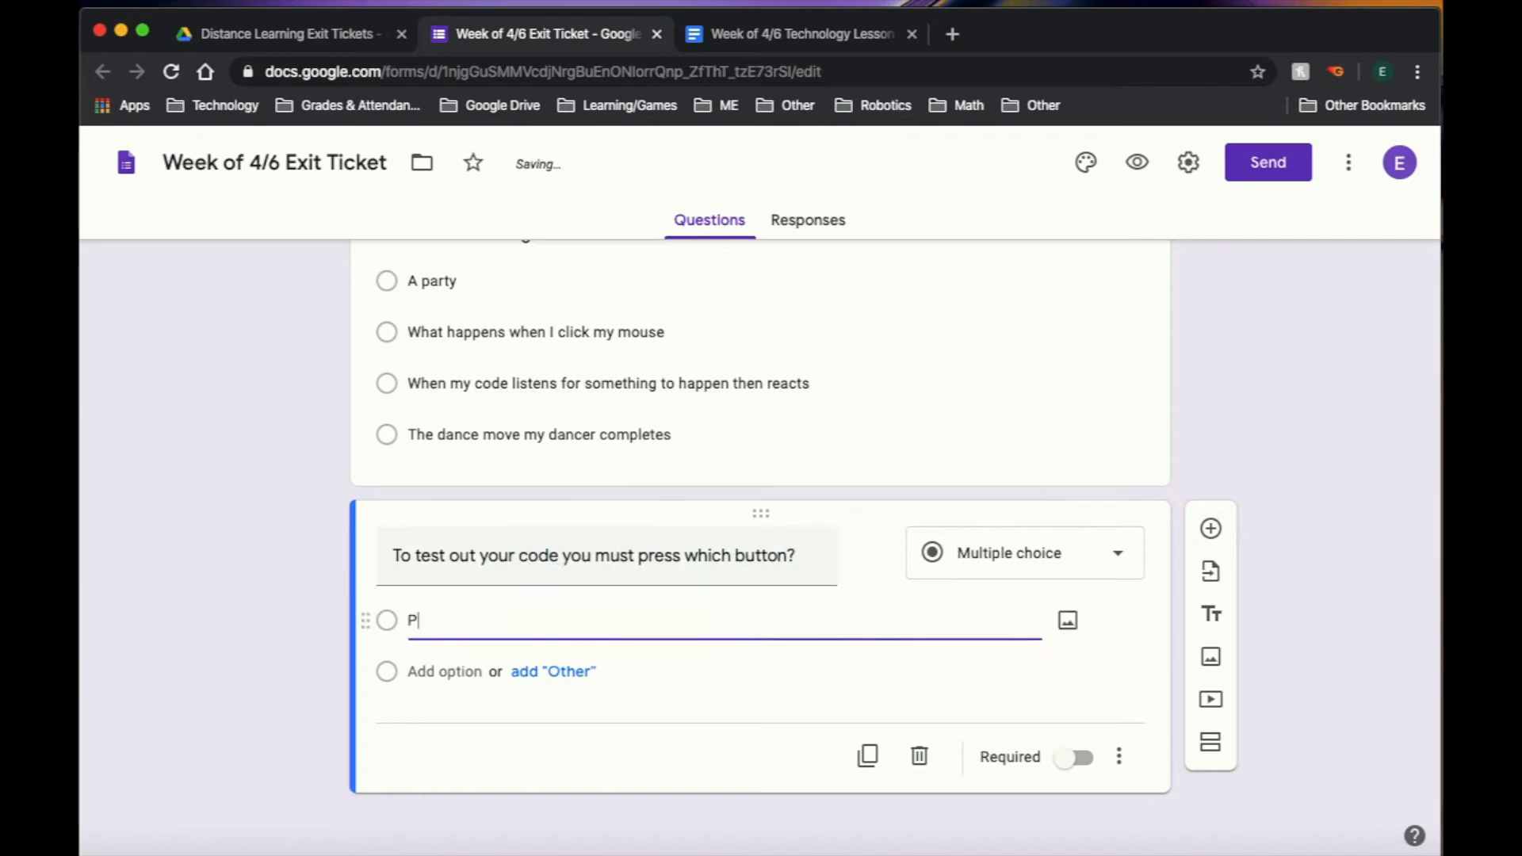
type("lay")
key("Return")
type("Run")
key("Return")
type("Watch")
key("Return")
type("G")
key("BackSpace")
type("o")
scroll(801, 615, "down", 2)
left_click(1070, 758)
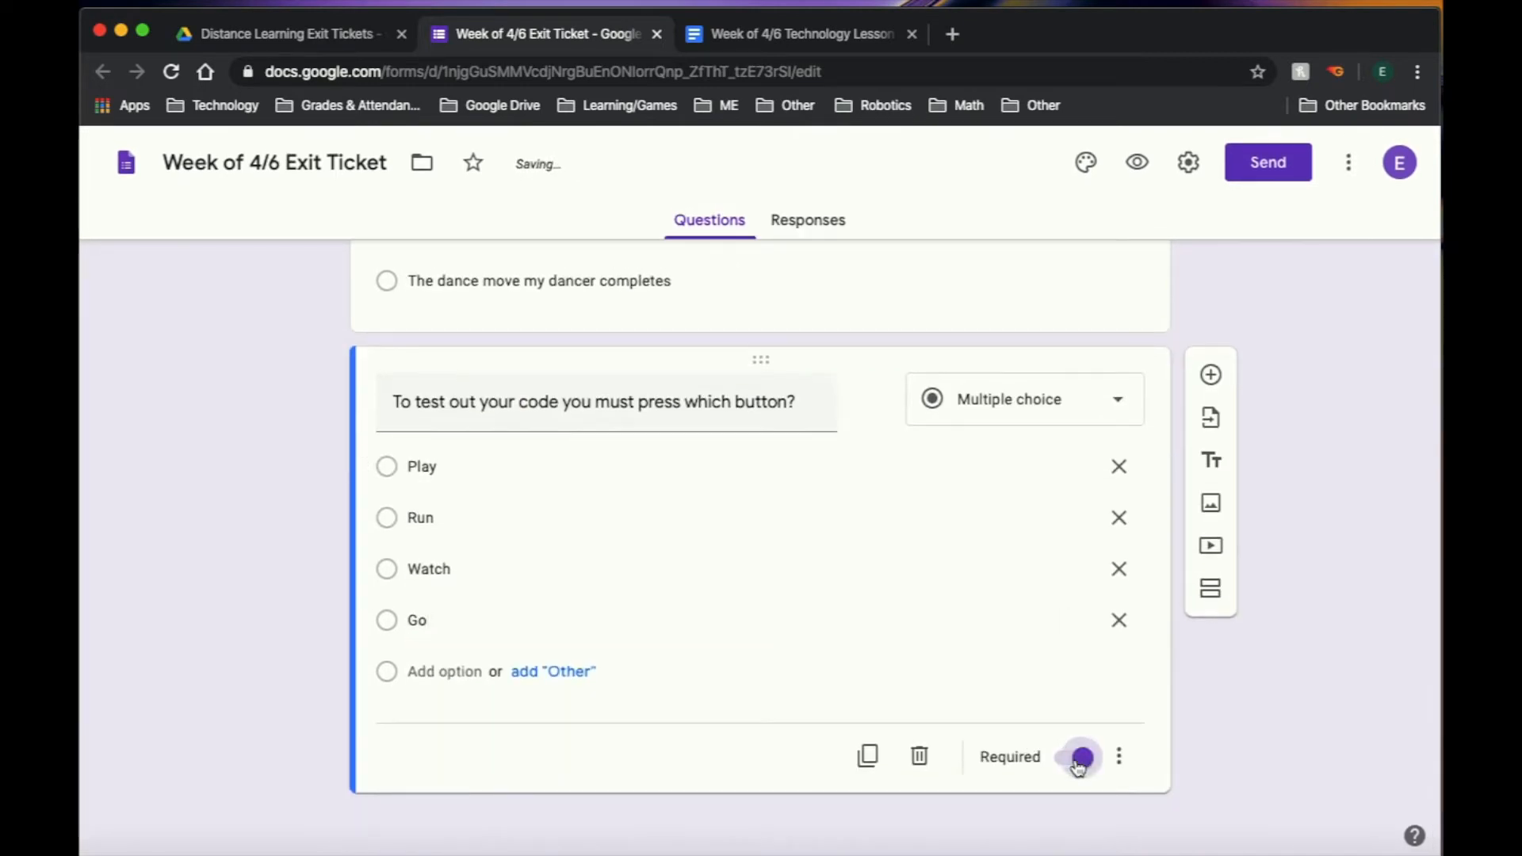
Add a question at the end of the form reading "The dance properties include which of the following?".
left_click(1209, 376)
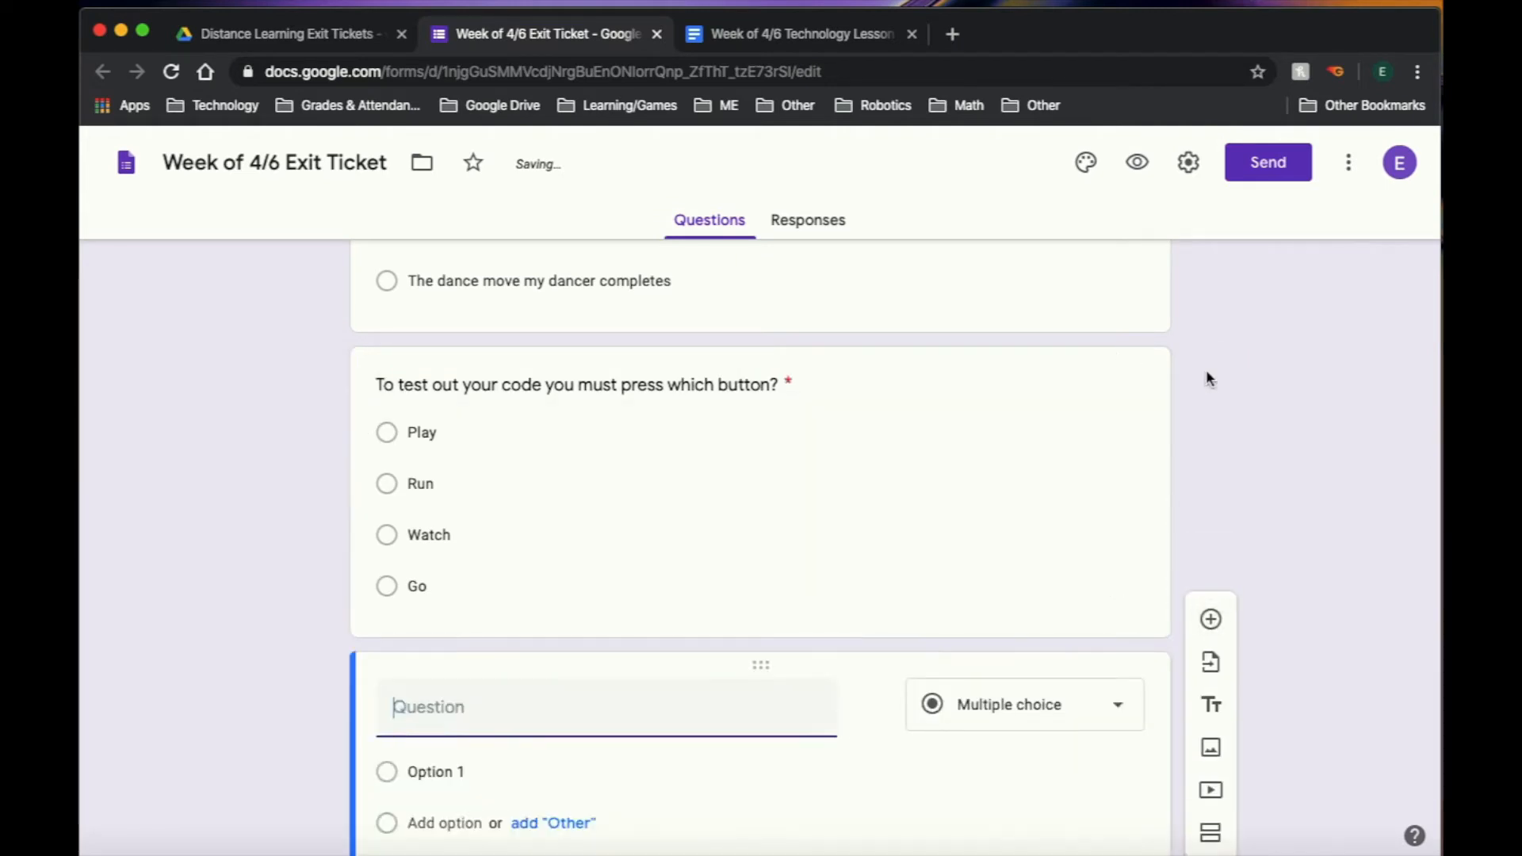
type("Y")
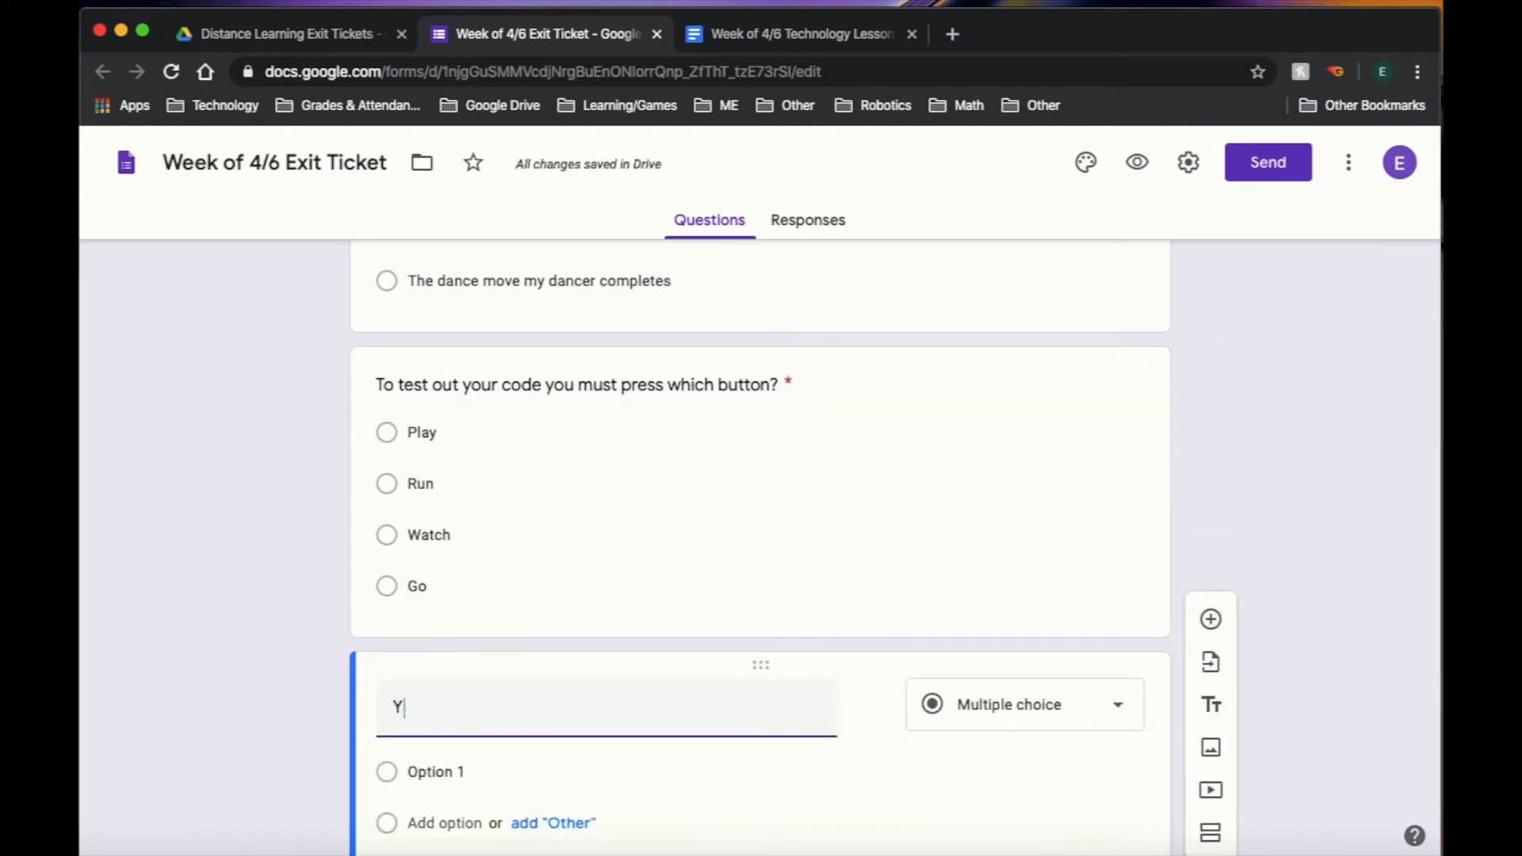
type("ourdan")
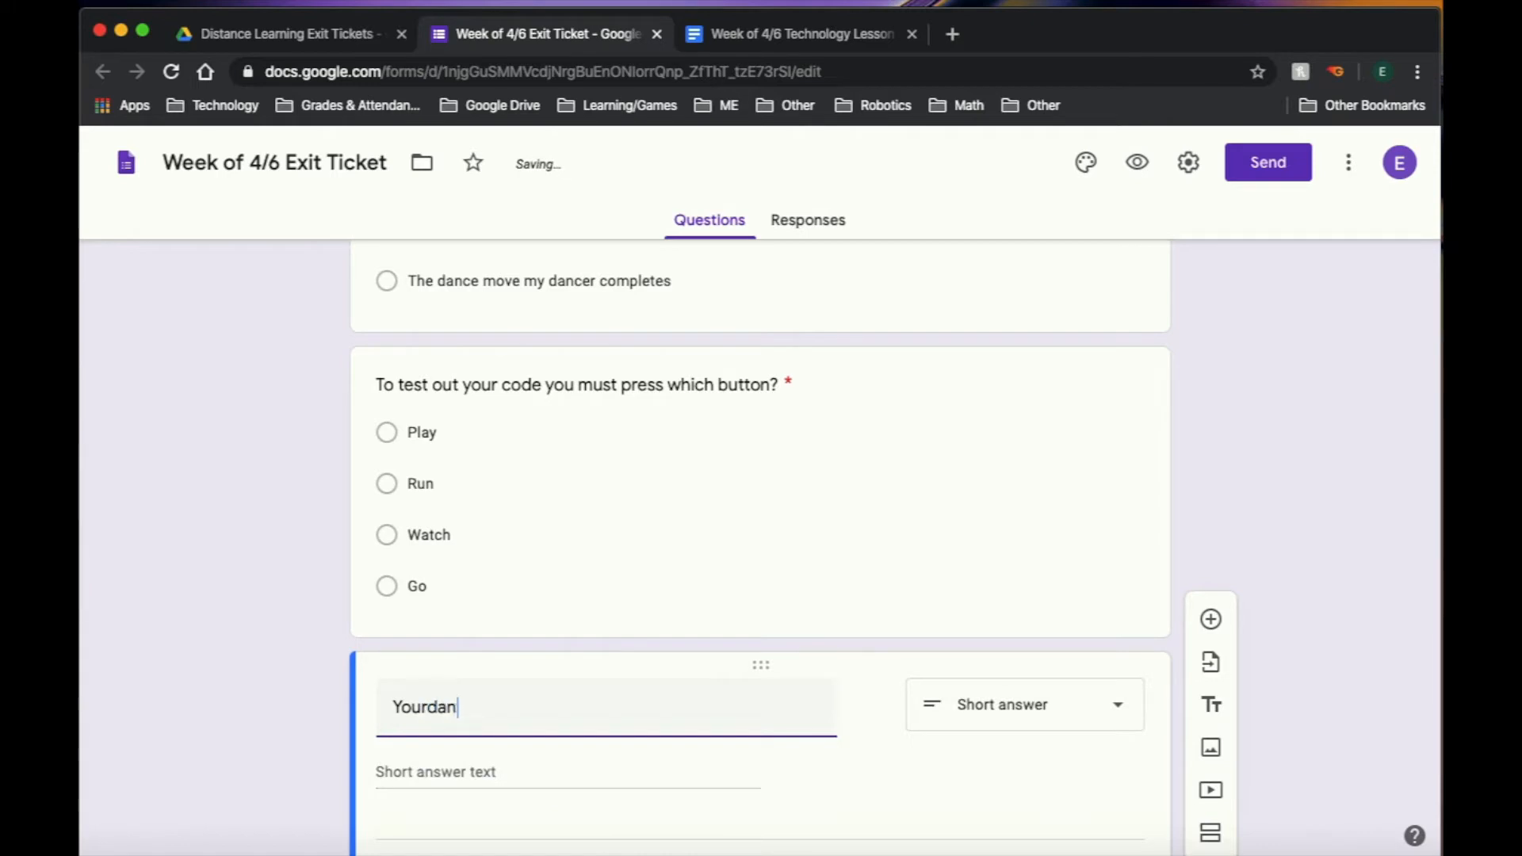
type("ce properties include which of the following?")
left_click(427, 707)
left_click(468, 767)
left_click_drag(394, 708, 428, 715)
type("The")
scroll(873, 714, "down", 3)
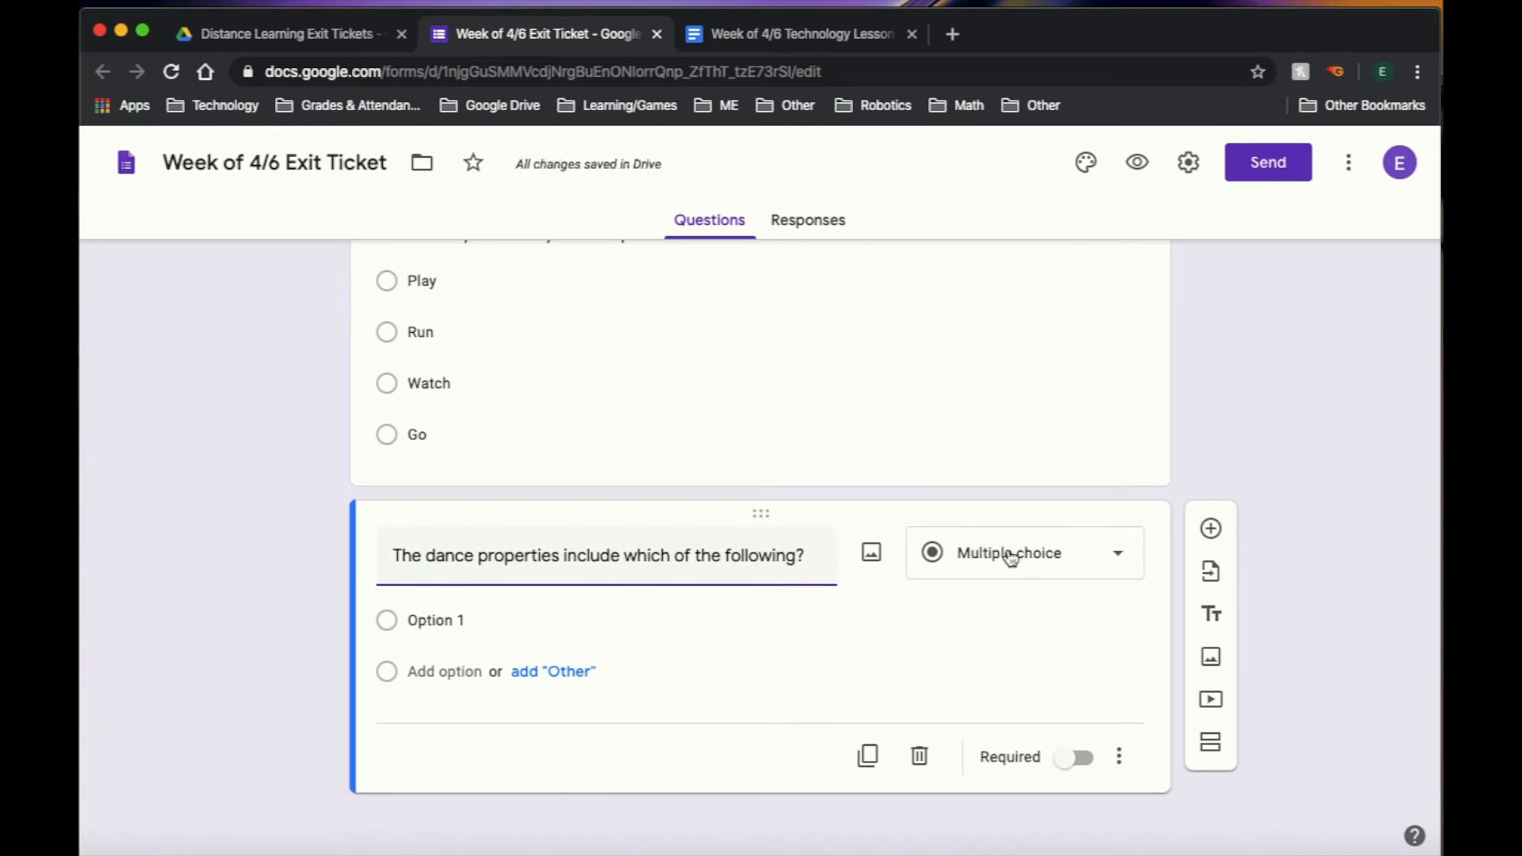
Change the dance properties question to the Checkboxes type so that several answers can be selected.
left_click(1010, 557)
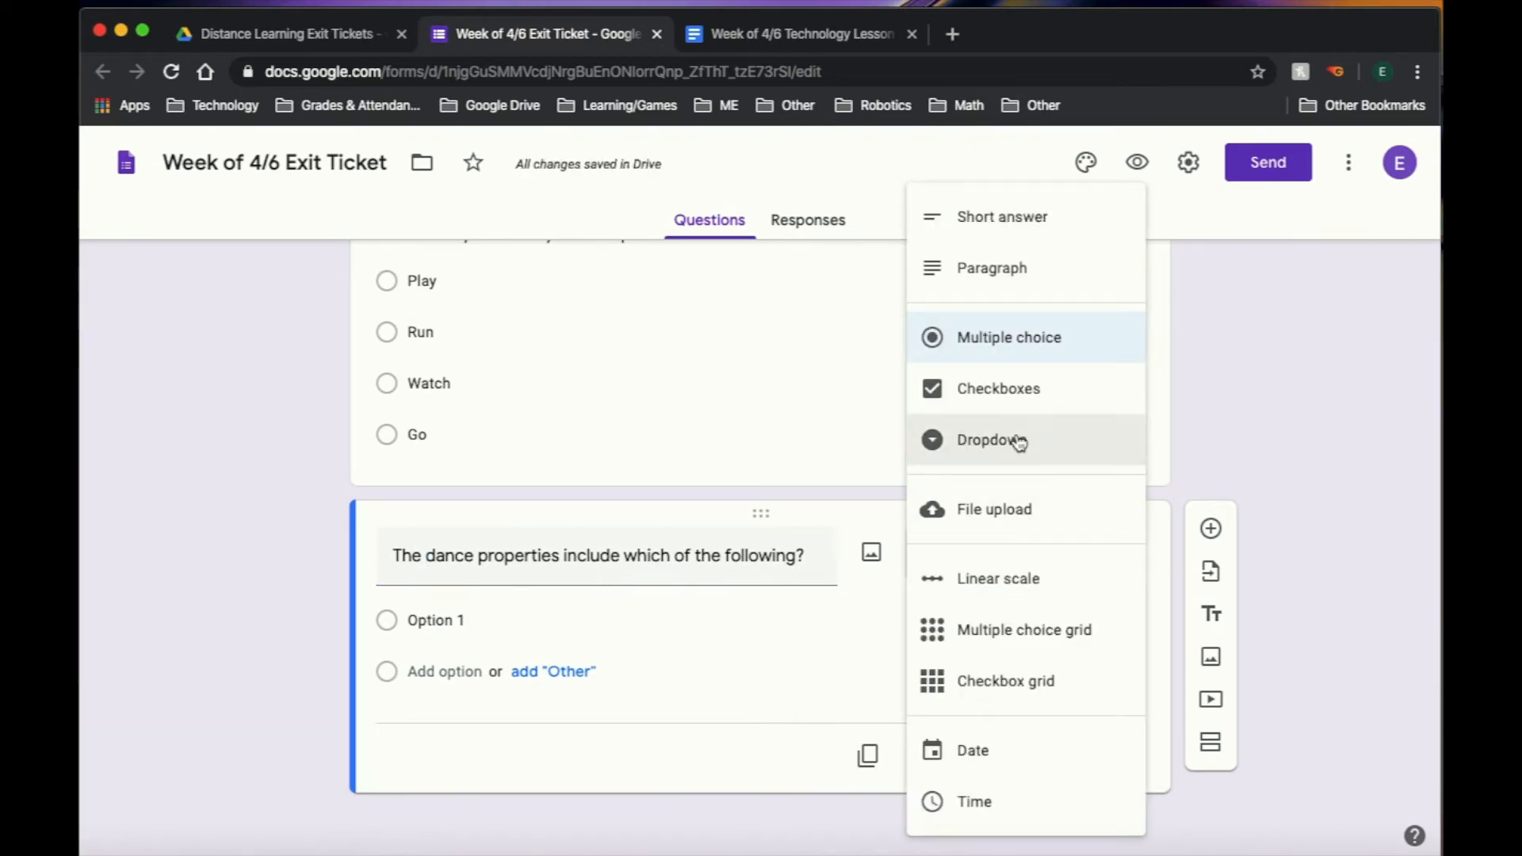
left_click(1013, 390)
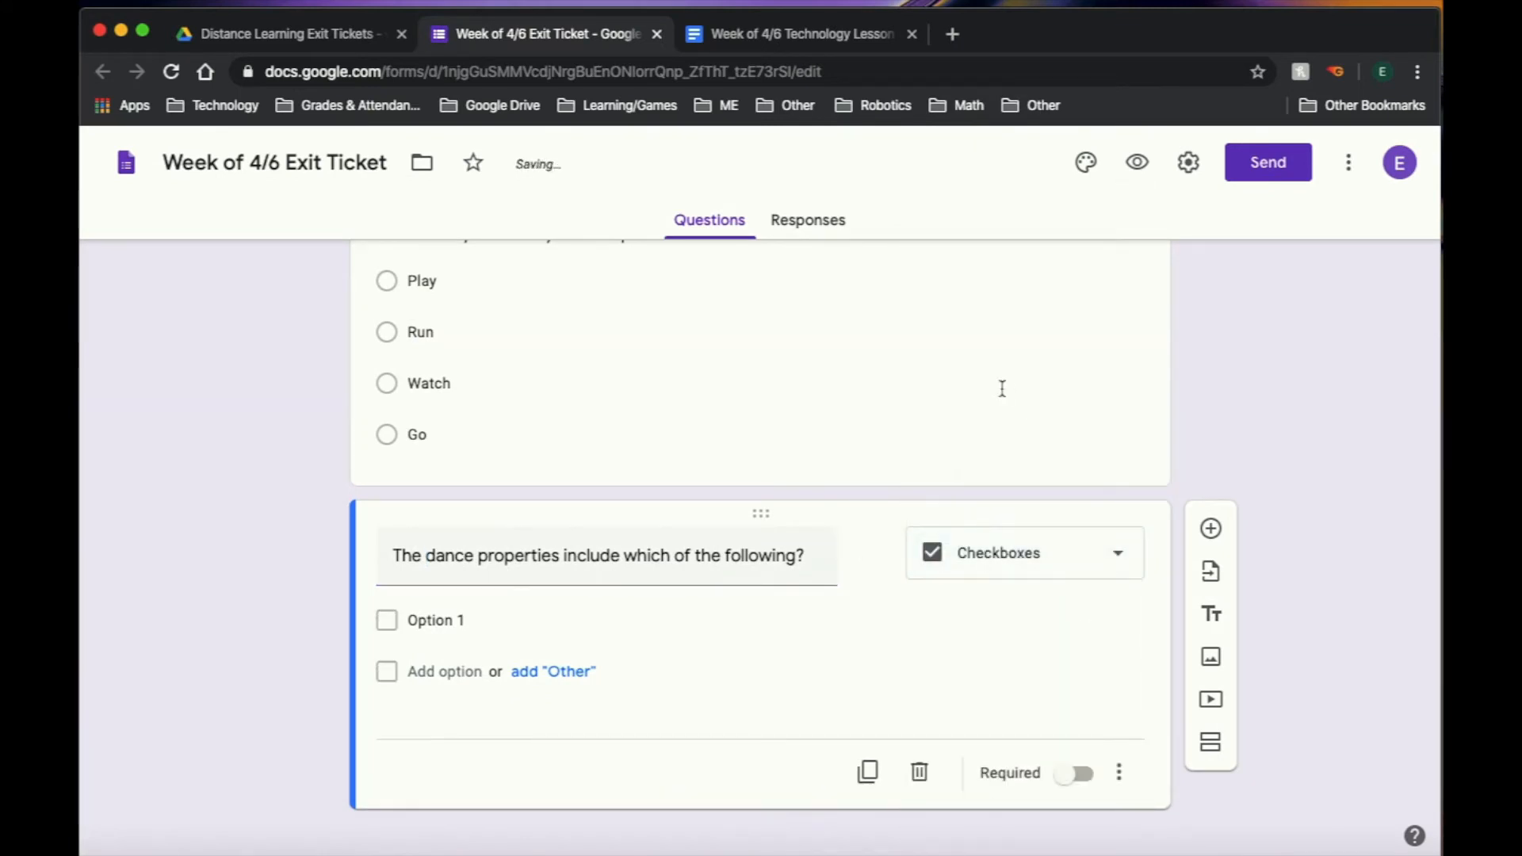
left_click(430, 625)
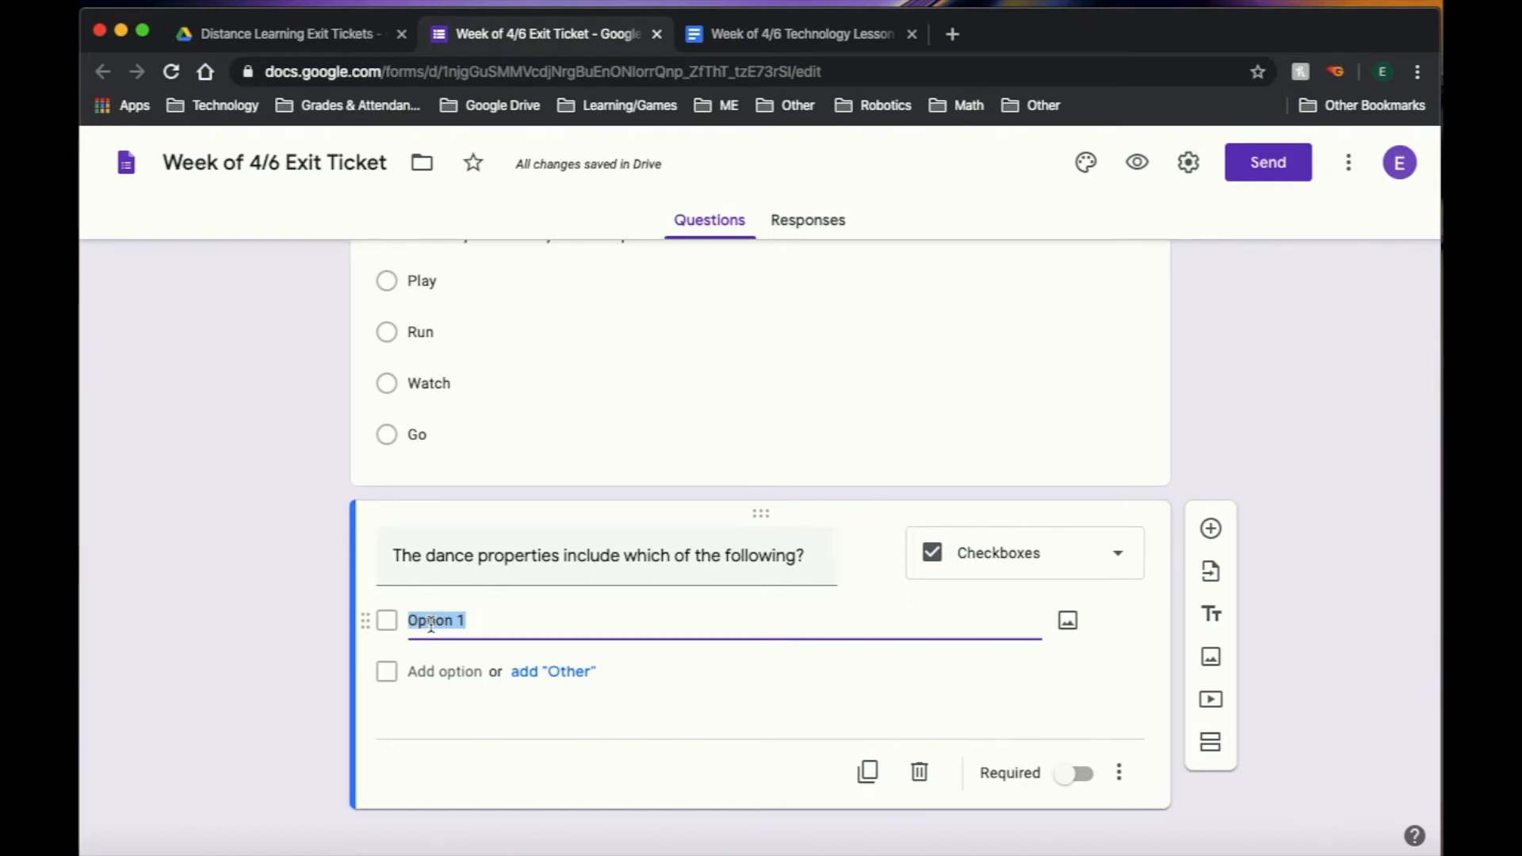
left_click(1000, 552)
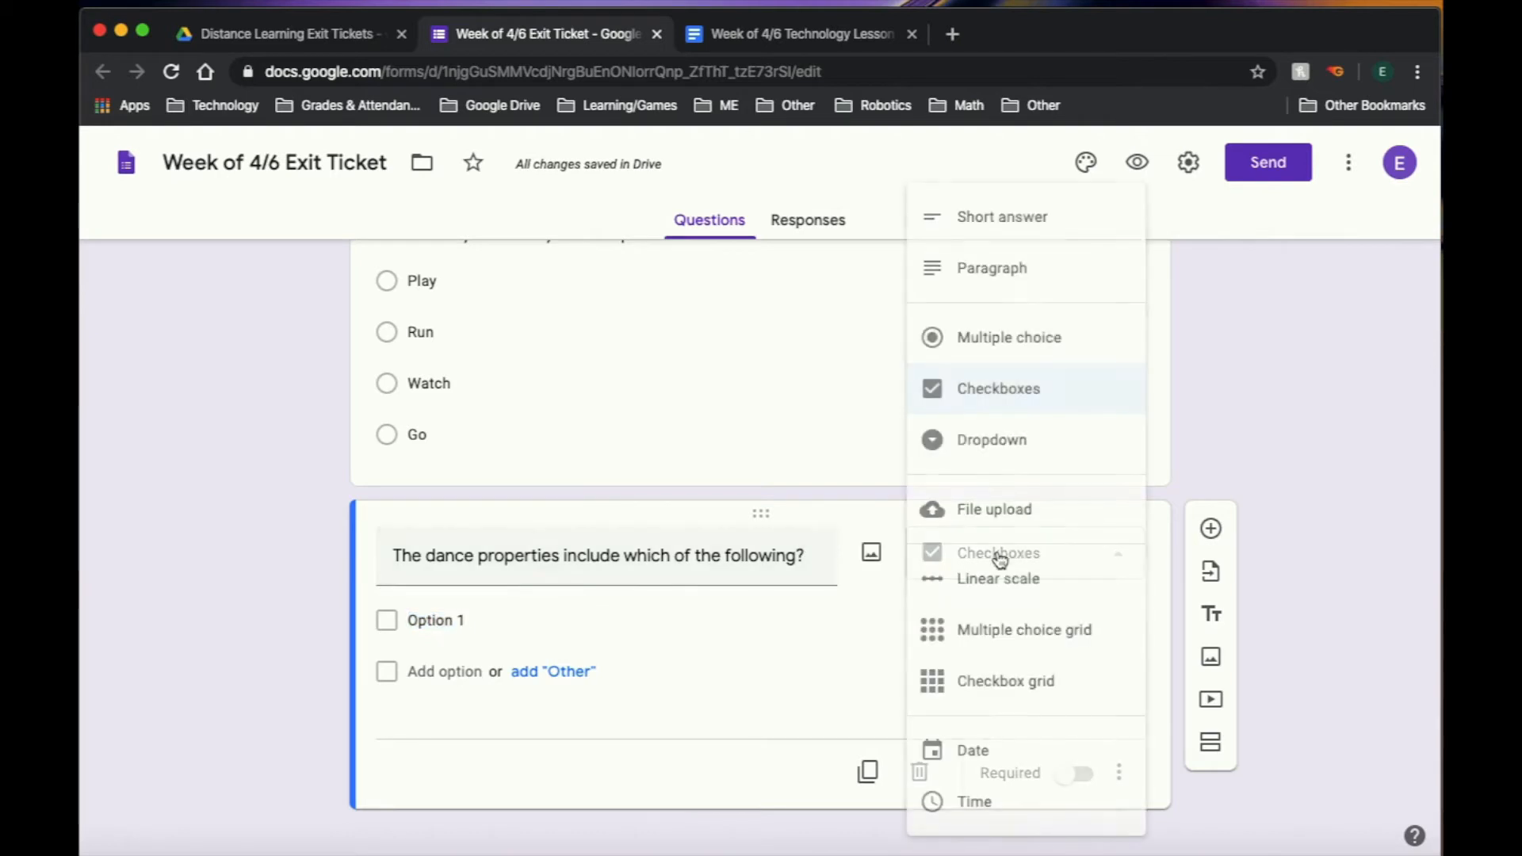
left_click(1038, 396)
Enter the options "Postions", "Size", "Action" and "Color" for the dance properties question and make it required.
left_click(487, 614)
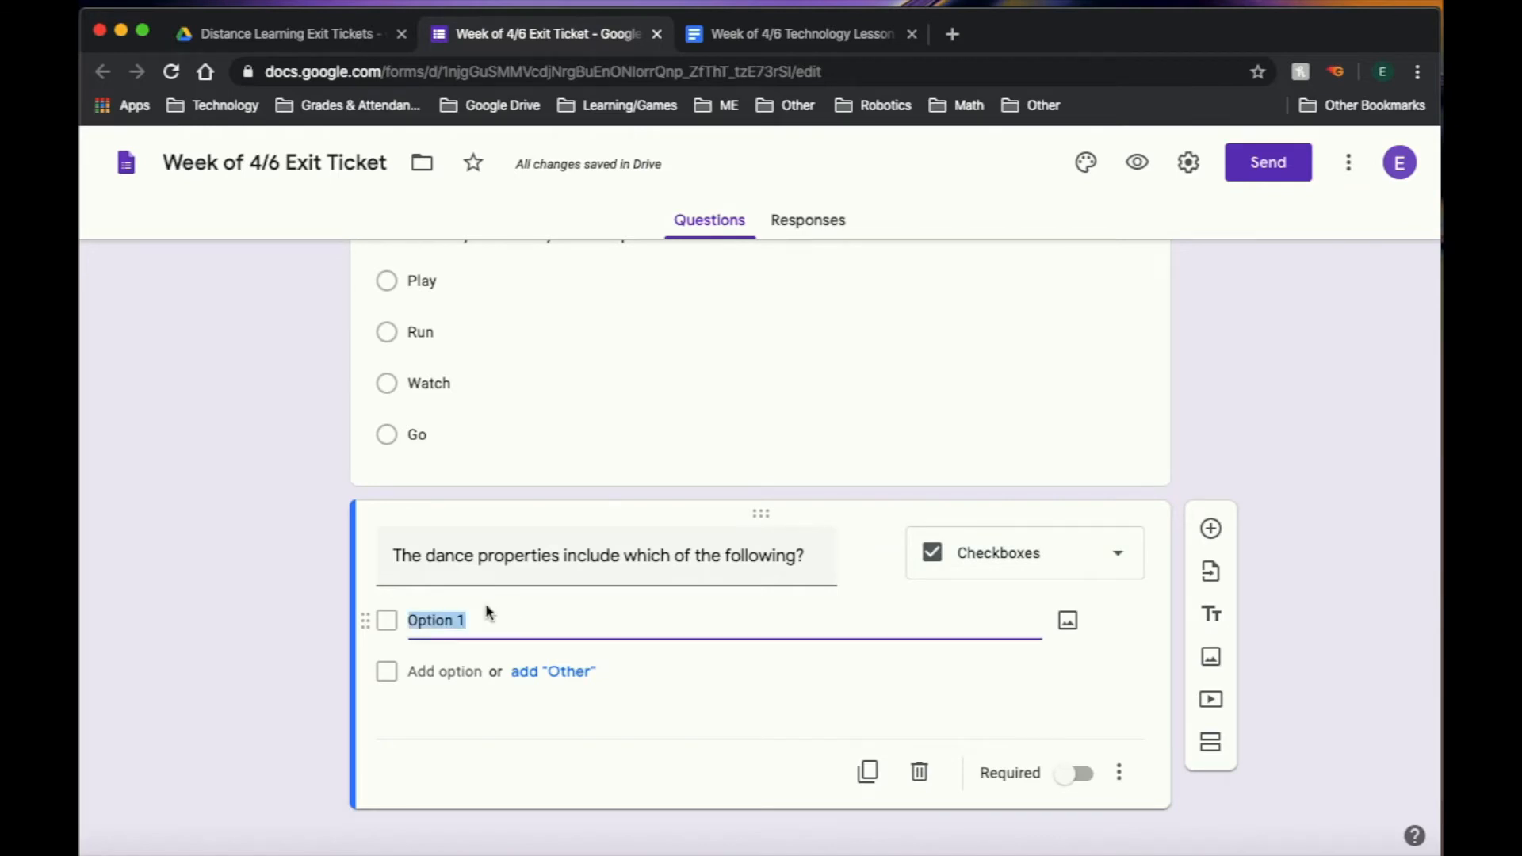
type("Po")
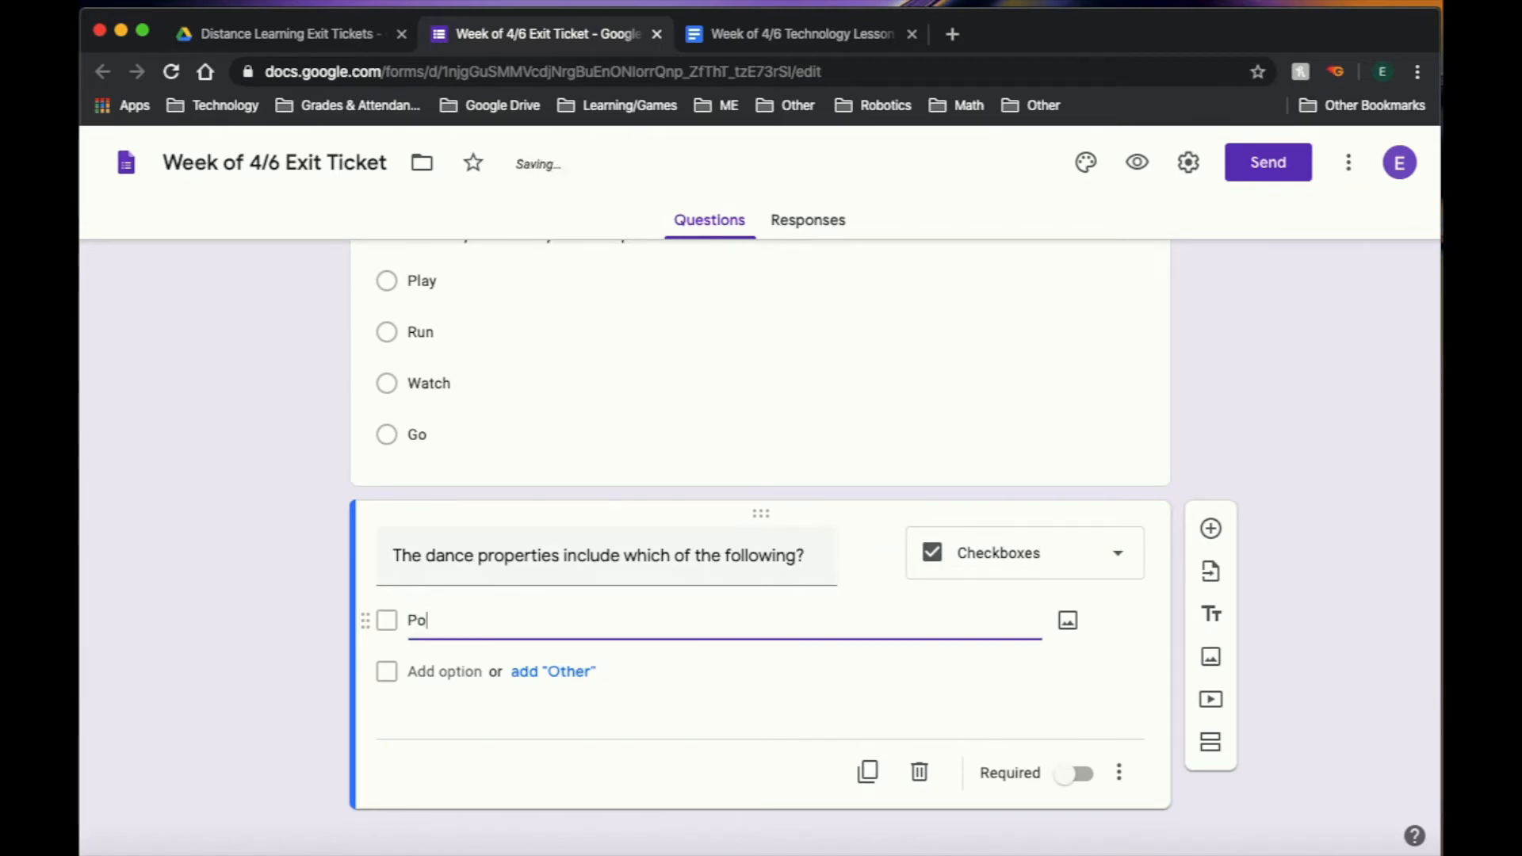
type("stions")
key("Return")
type("Size")
key("Return")
type("Action")
key("Return")
type("Color")
scroll(582, 740, "down", 3)
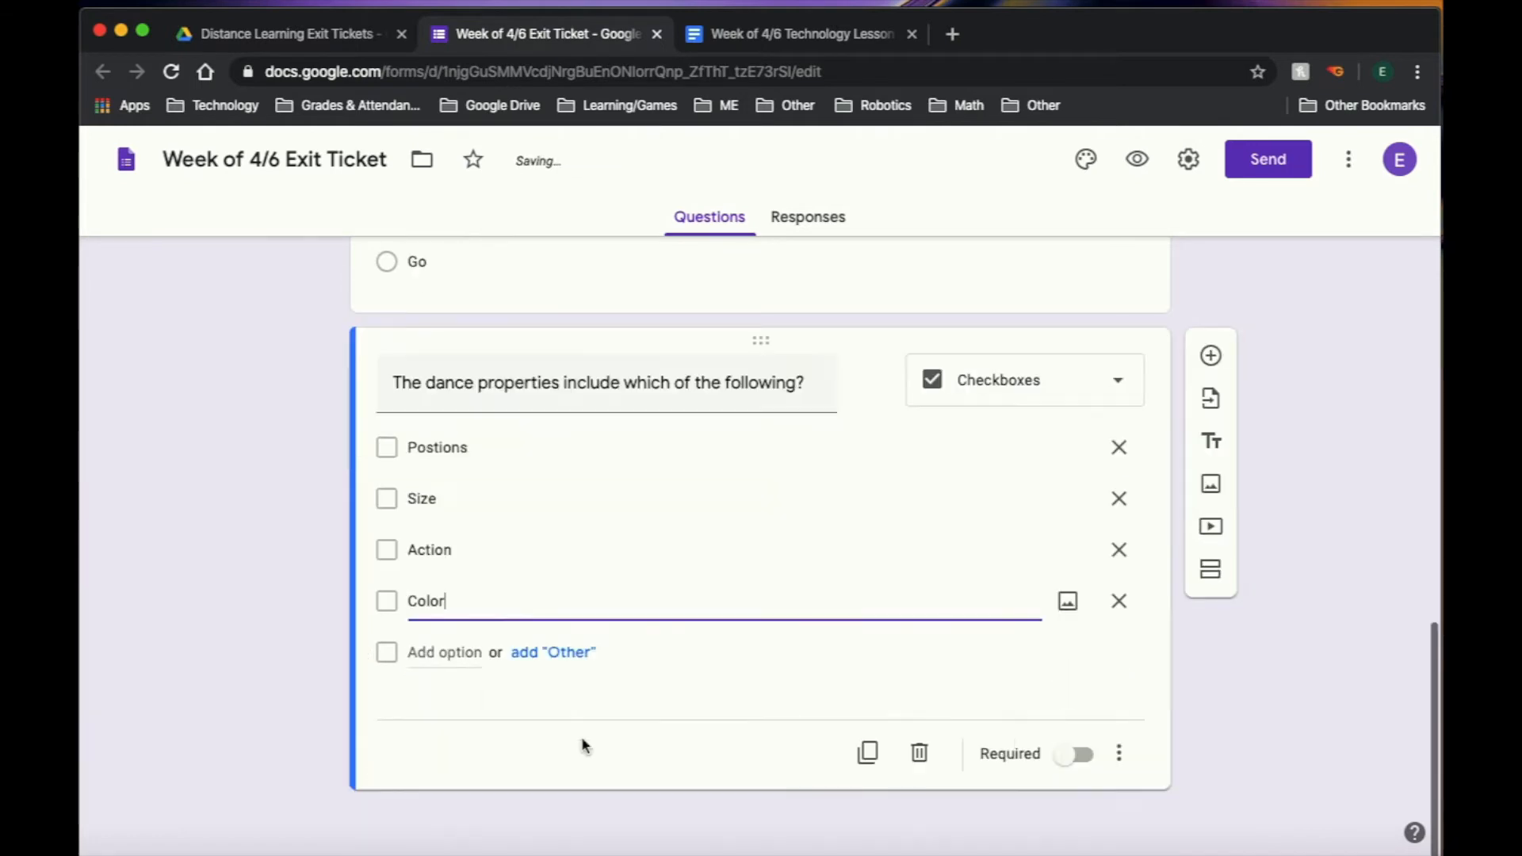
left_click(1076, 759)
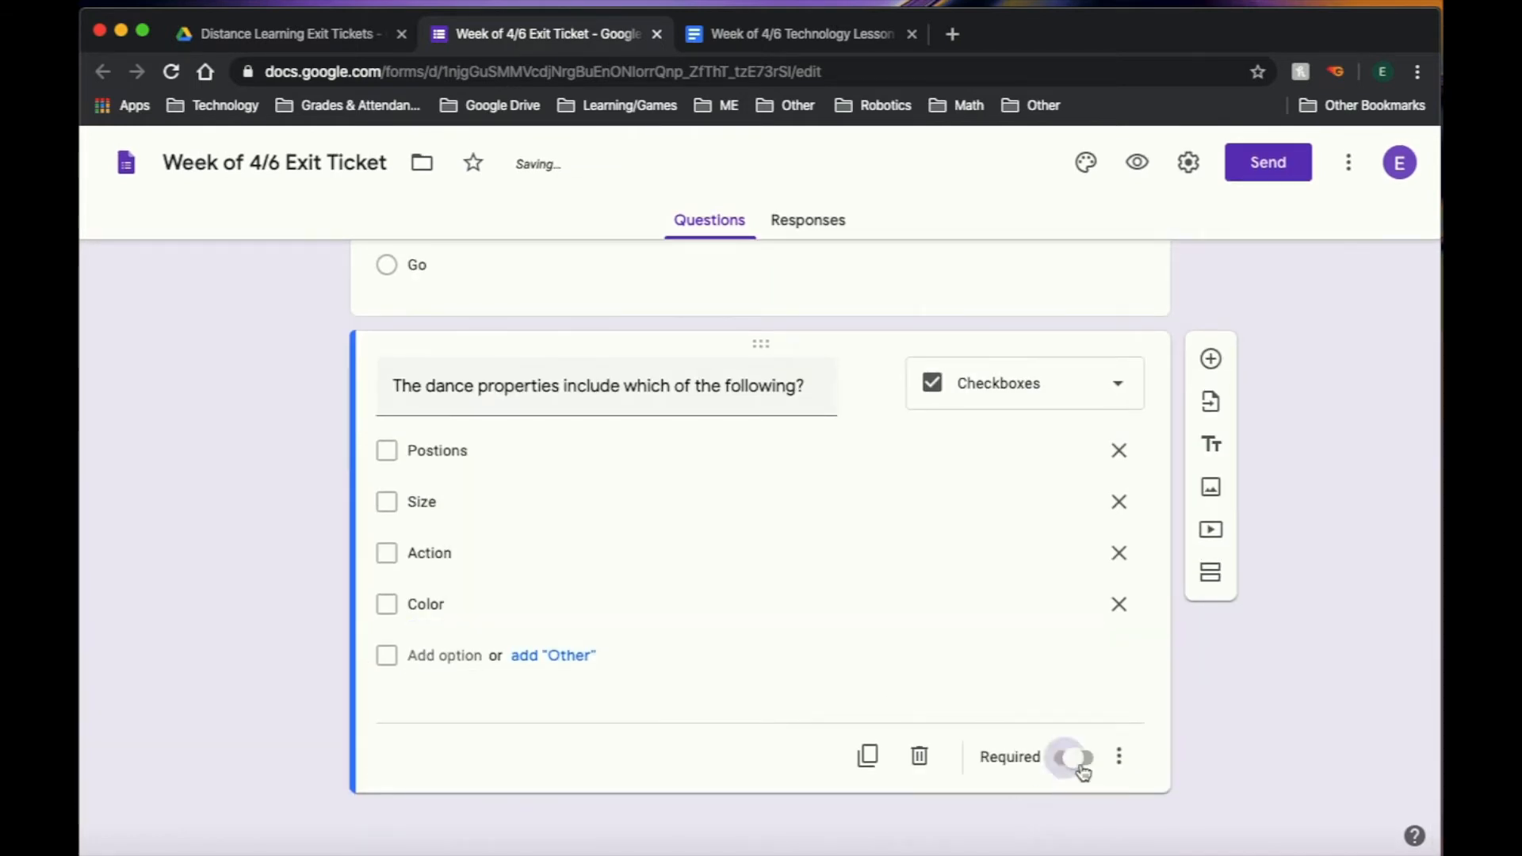
Add a question at the end of the form reading "If you debug your code what did you do?".
left_click(1210, 360)
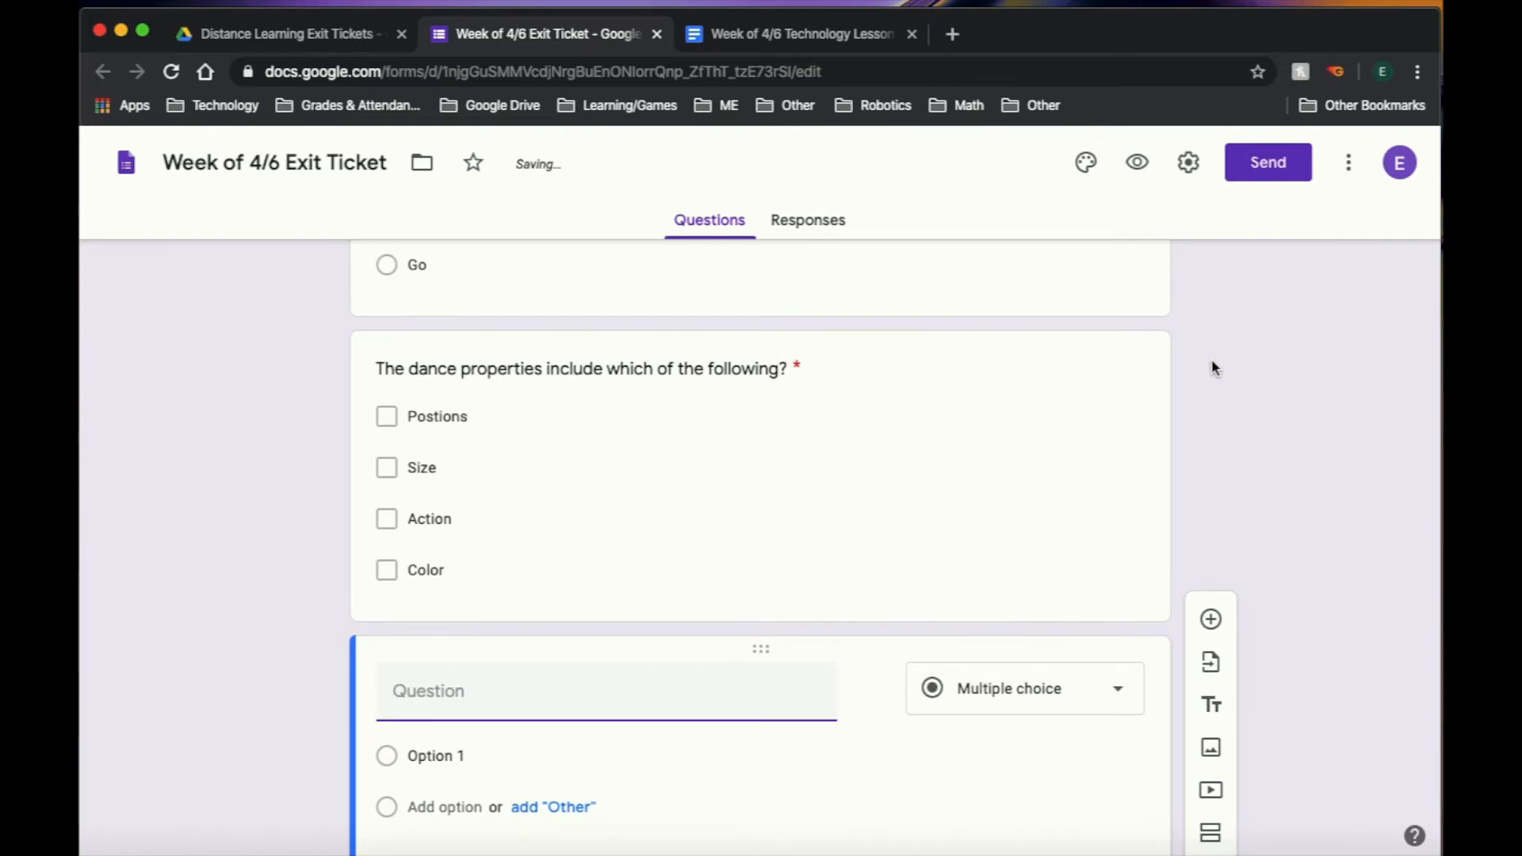
type("If")
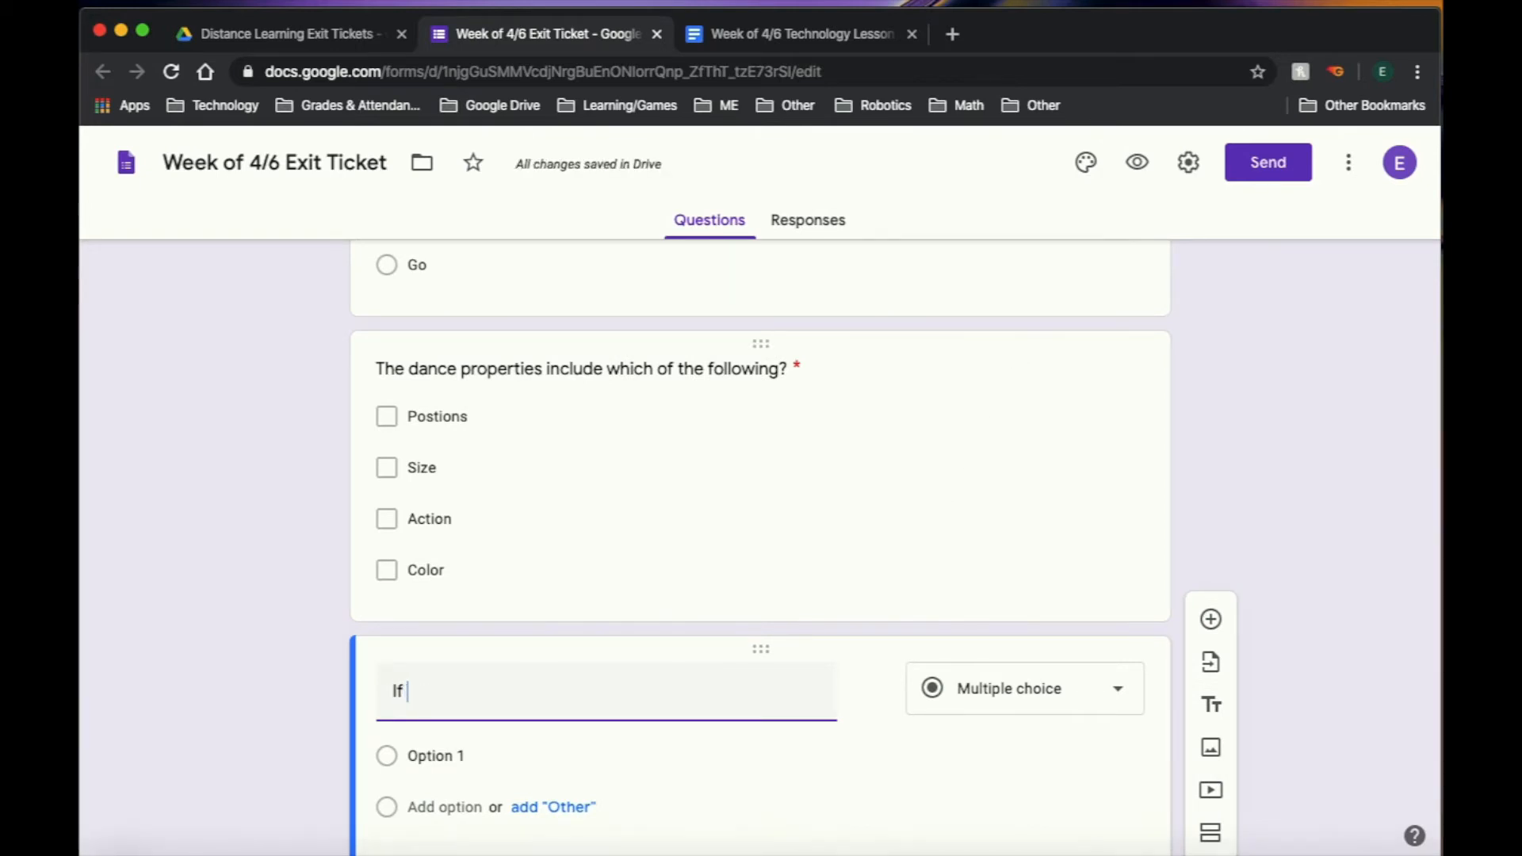
type(" you debug your ")
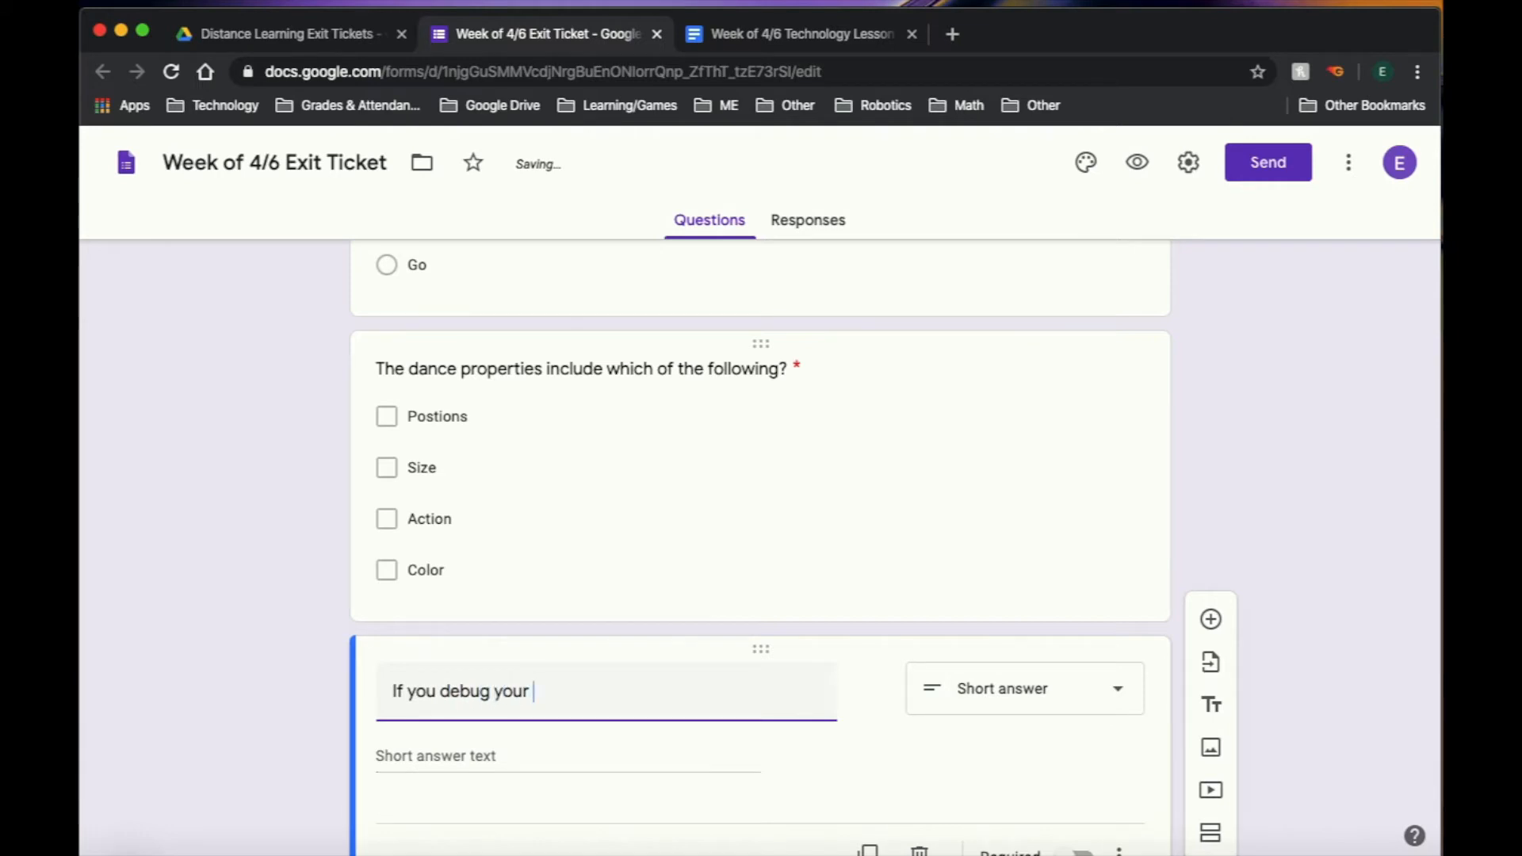
type("code what did youdo")
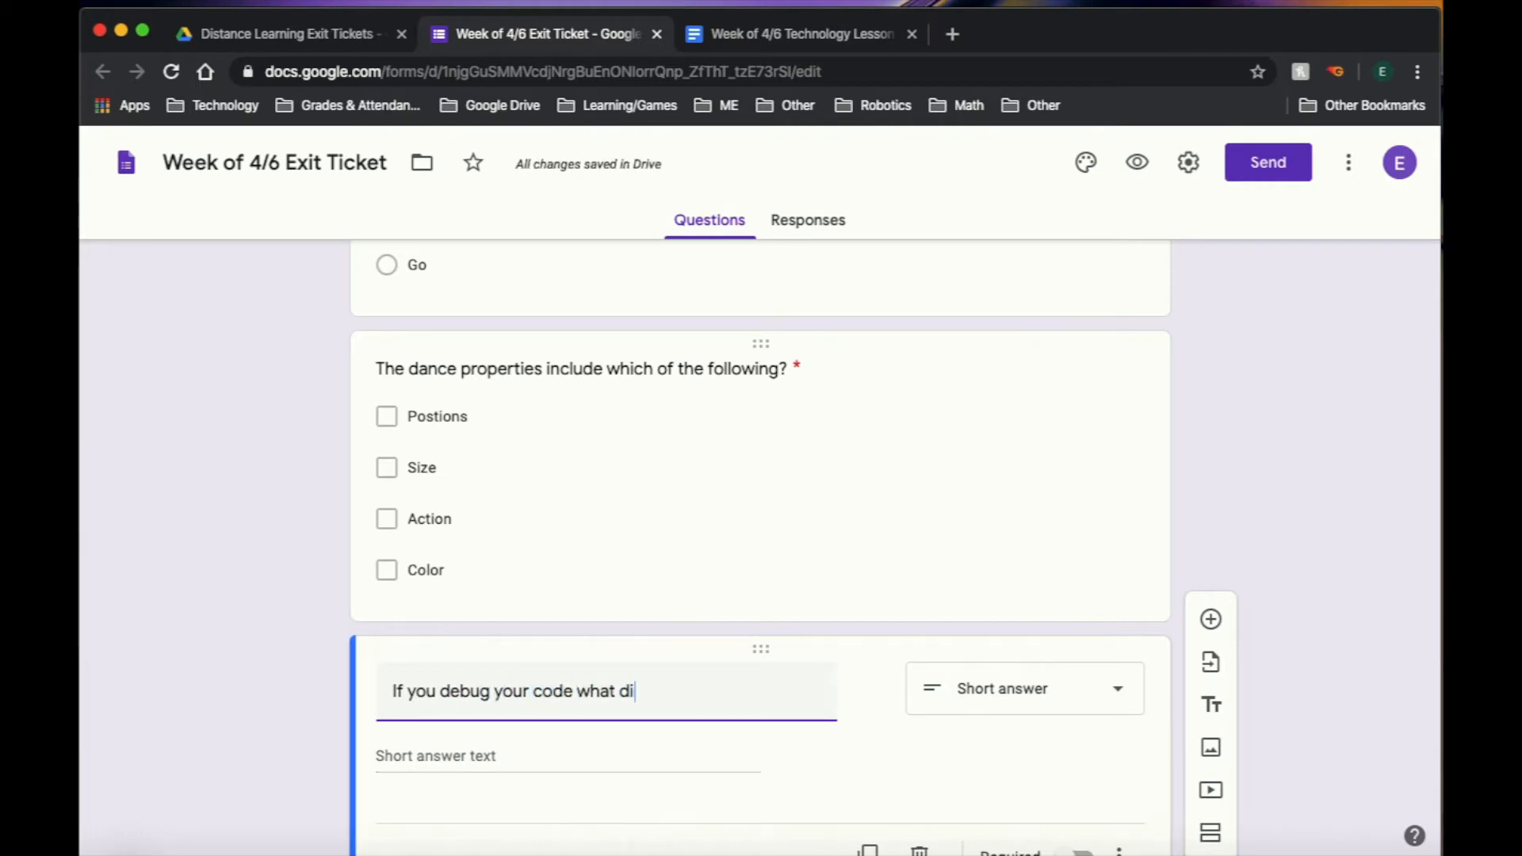
key("BackSpace")
key("BackSpace")
type("do?")
Change the debug question's answer type to Multiple choice.
left_click(1077, 694)
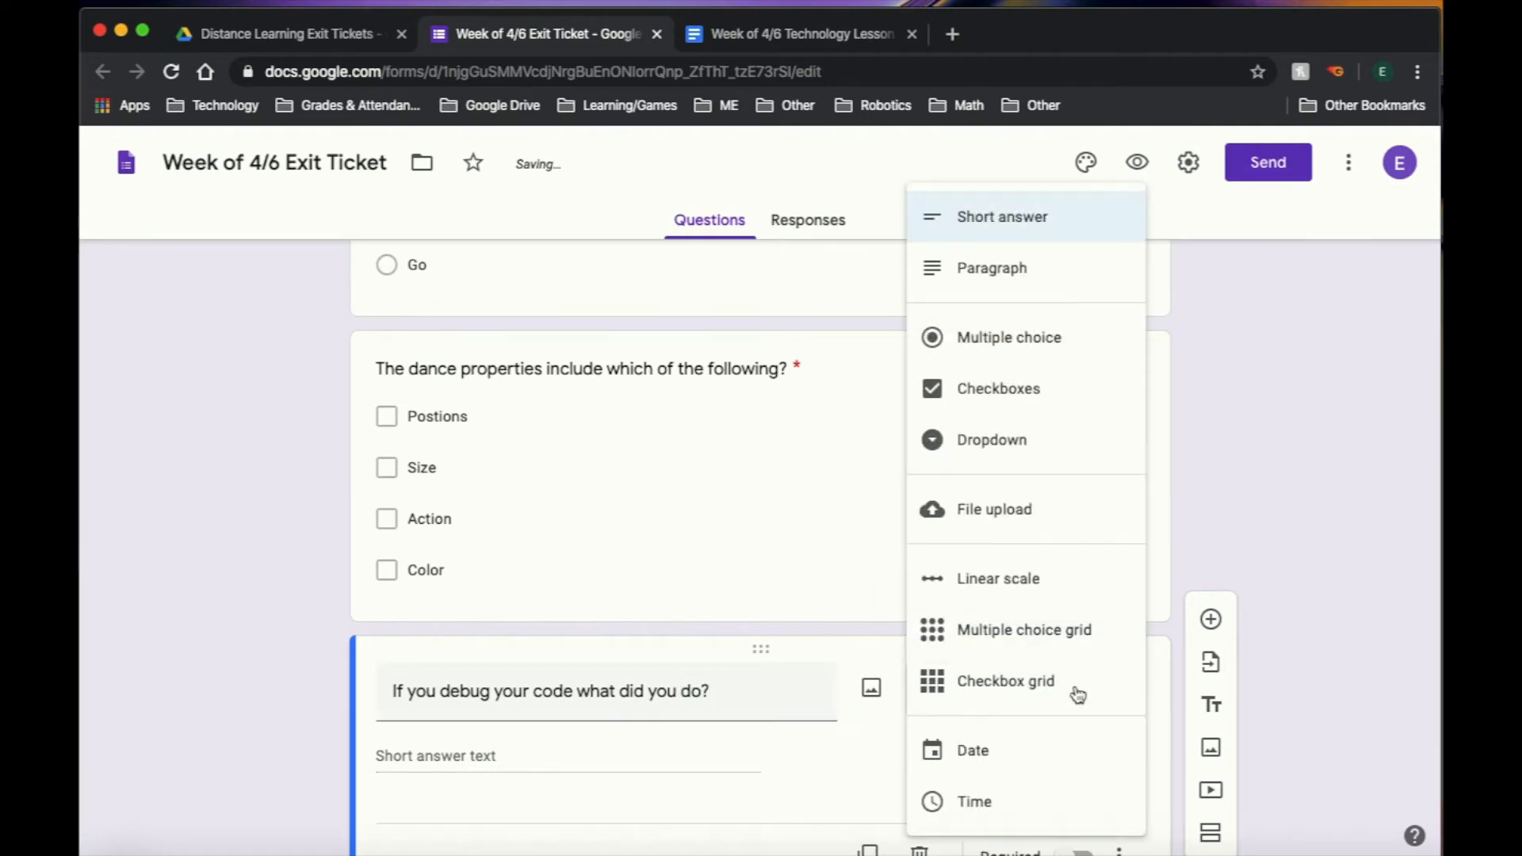
left_click(808, 726)
scroll(622, 829, "down", 2)
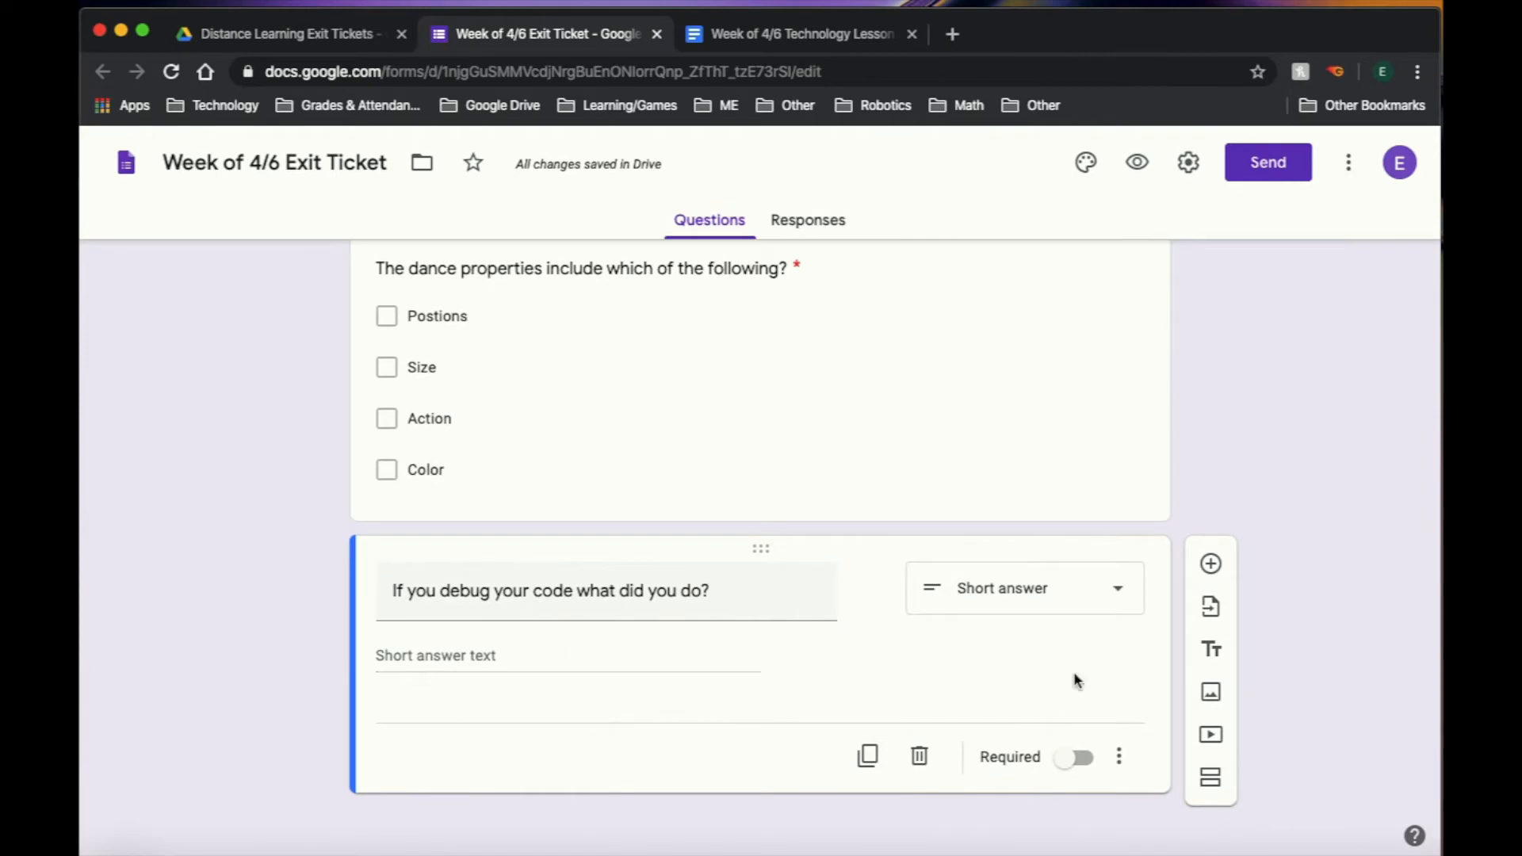
left_click(1067, 599)
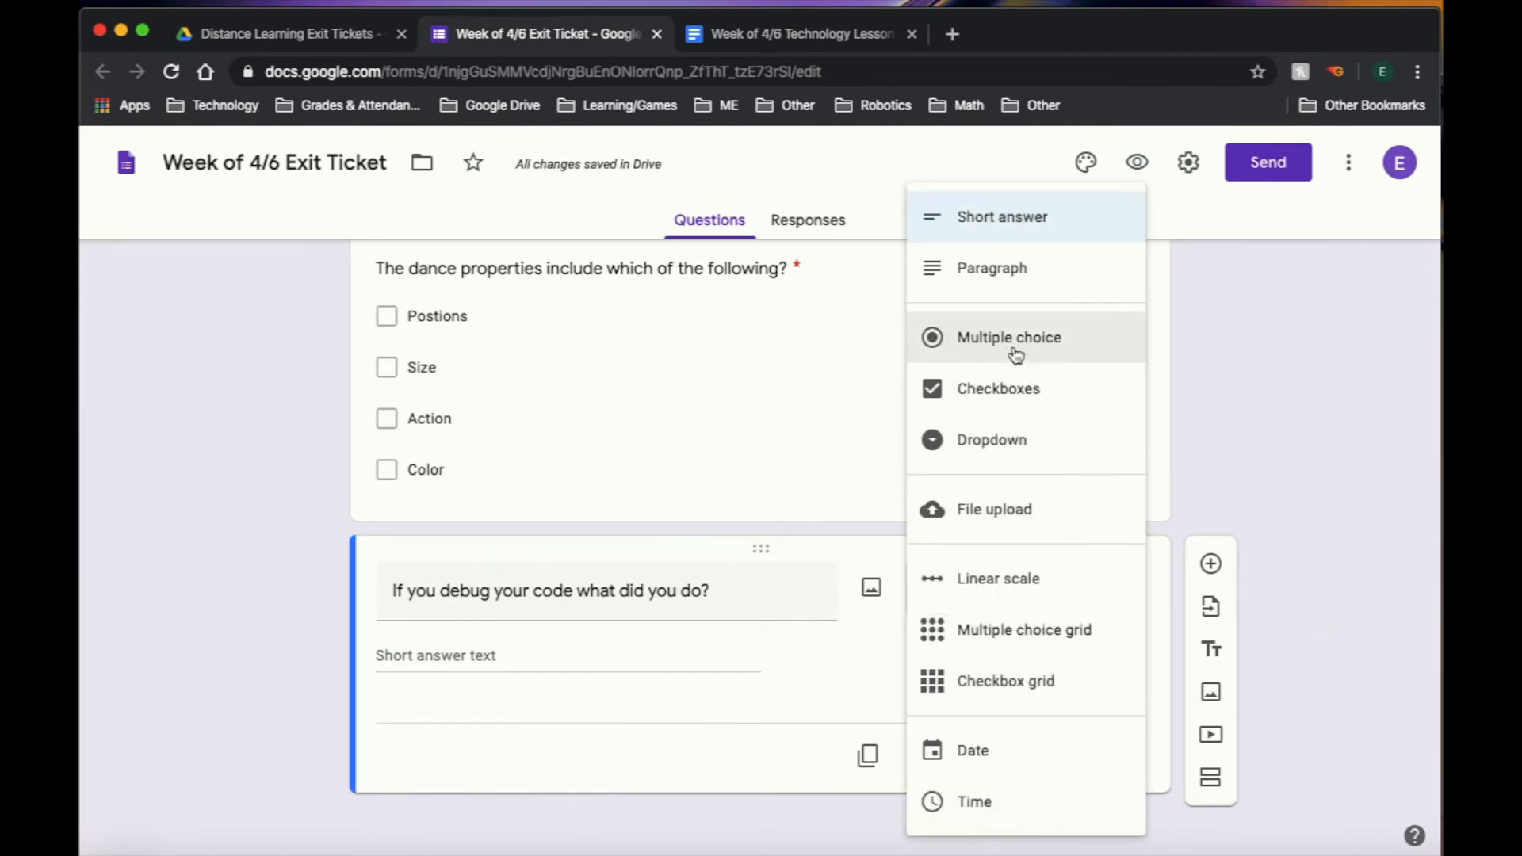
left_click(886, 654)
left_click(1121, 597)
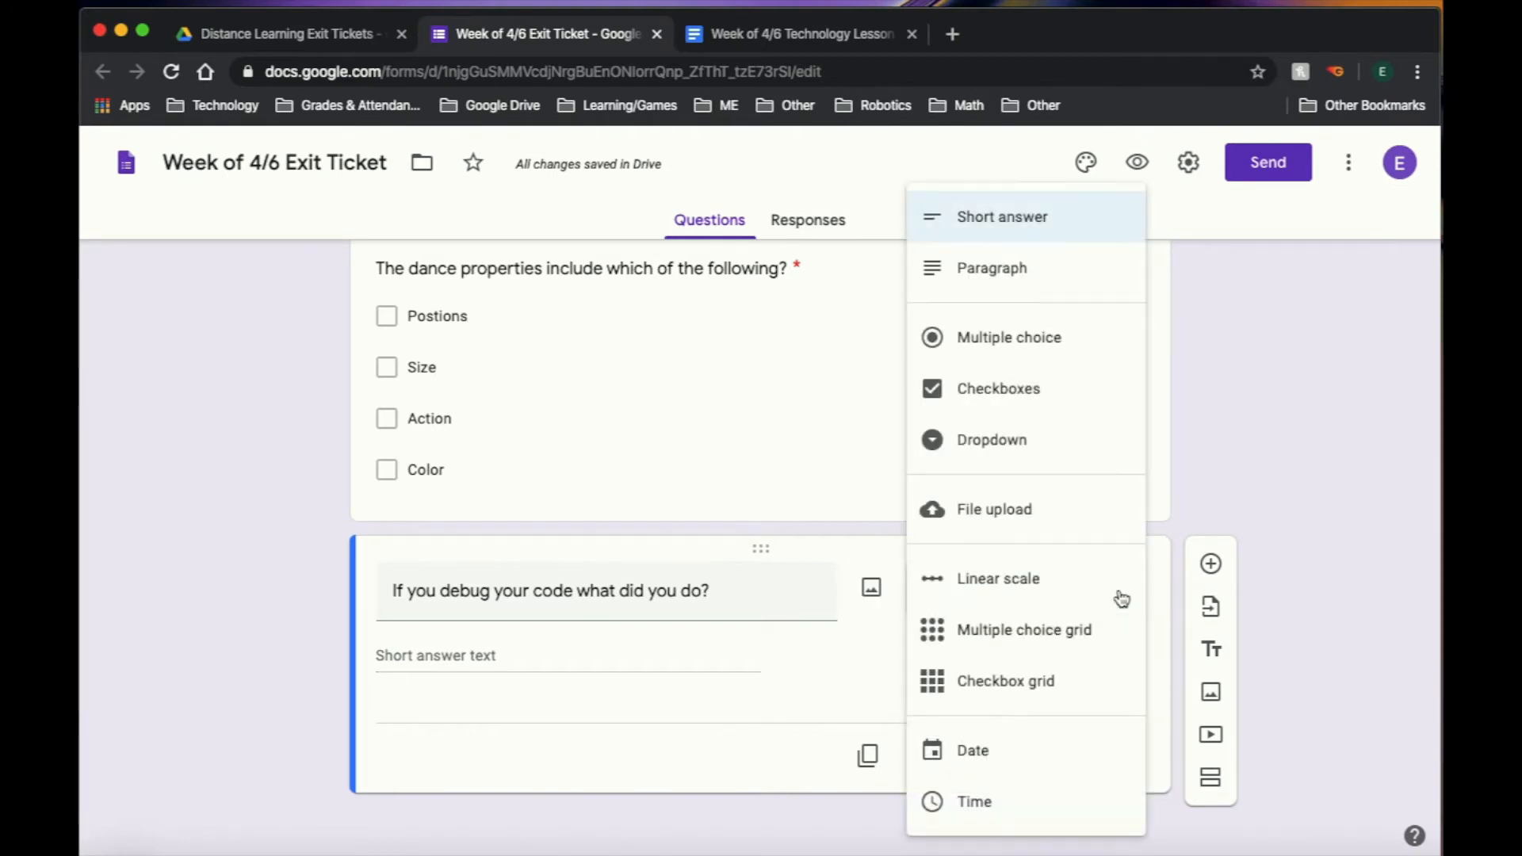
left_click(1058, 340)
Enter the debug question's options "Killed all the insects", "Added extra blocks to your code" and "Took a block away from your code".
left_click(507, 678)
type("Killed all the insects")
key("Return")
type("Added extra blocks to your code")
key("Return")
type("Took a block away from your code")
Add the option "Took out the mistake in the code that was causing the program to fail" and make the debug question required.
key("Return")
type("Took out the mistake in the code that was causing the program to fa")
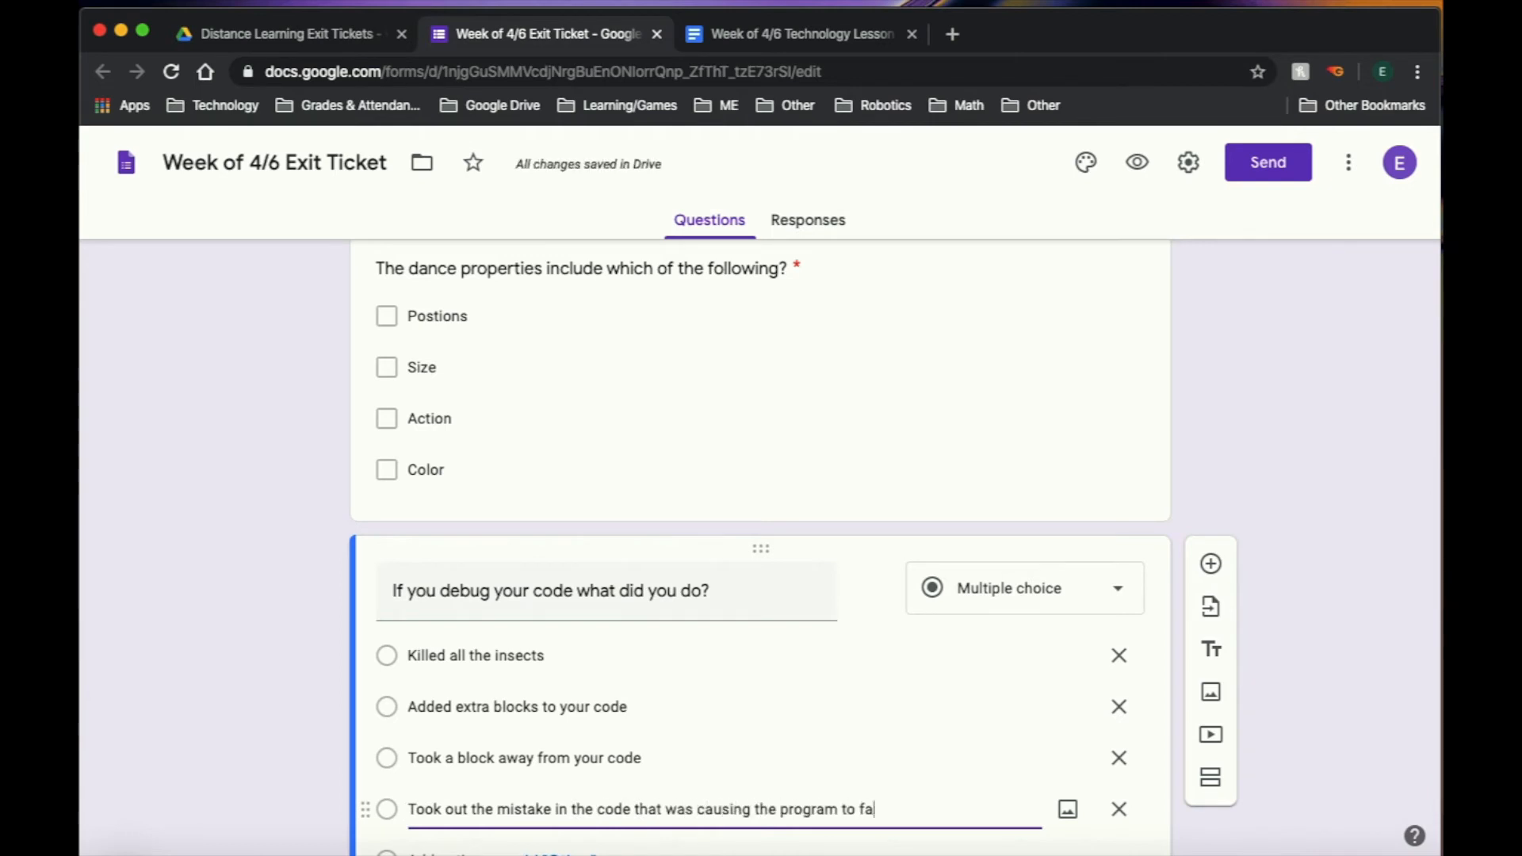
type("il")
scroll(1080, 754, "down", 2)
left_click(1080, 754)
Turn off response receipts in the form's general settings, keeping email address collection on.
scroll(1054, 570, "up", 10)
scroll(1054, 571, "up", 5)
scroll(1054, 570, "down", 4)
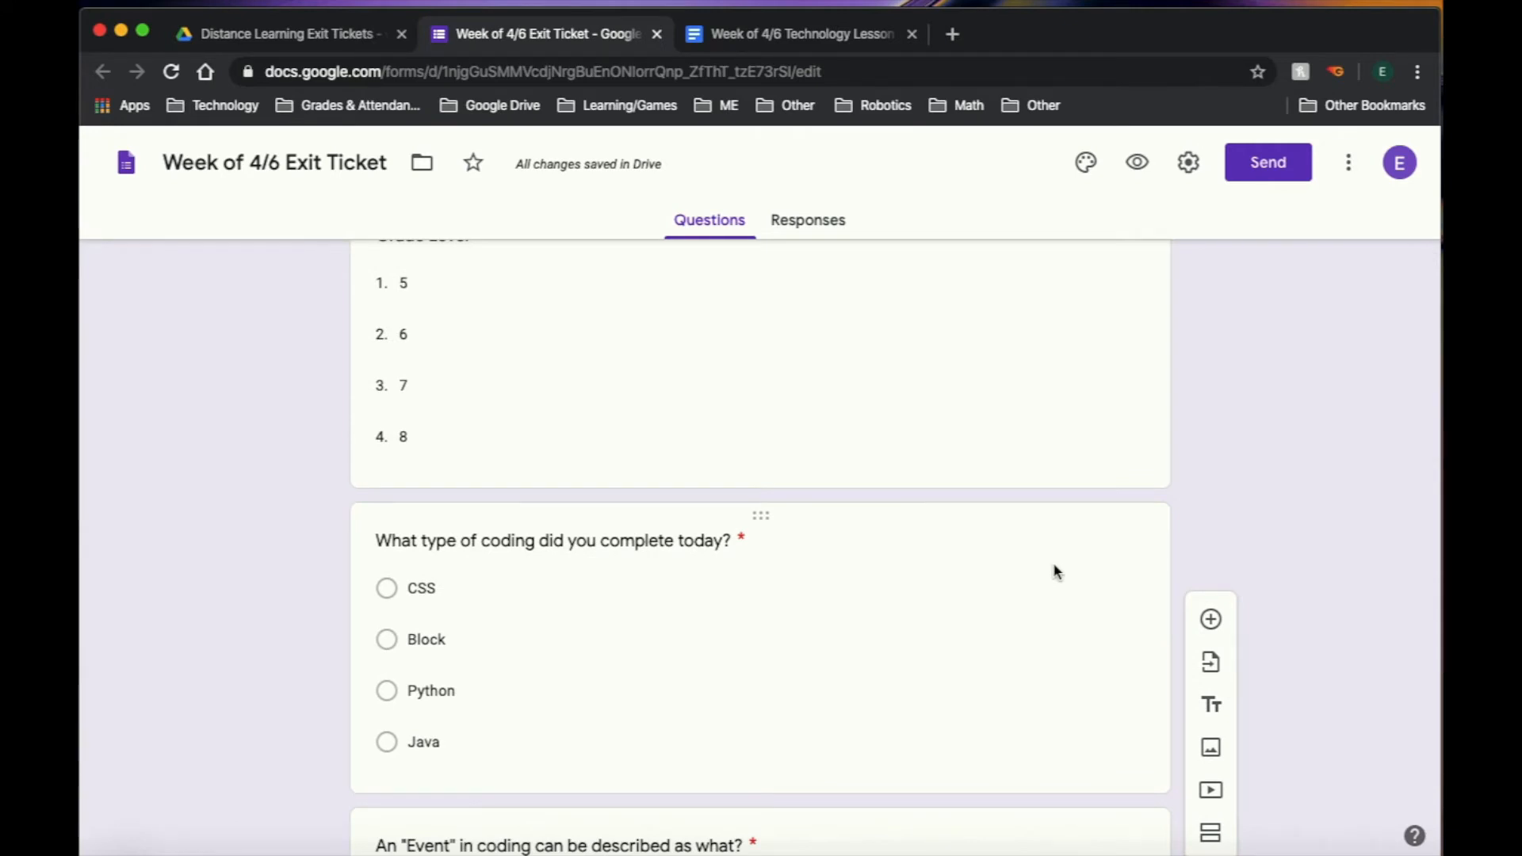
scroll(1054, 571, "up", 5)
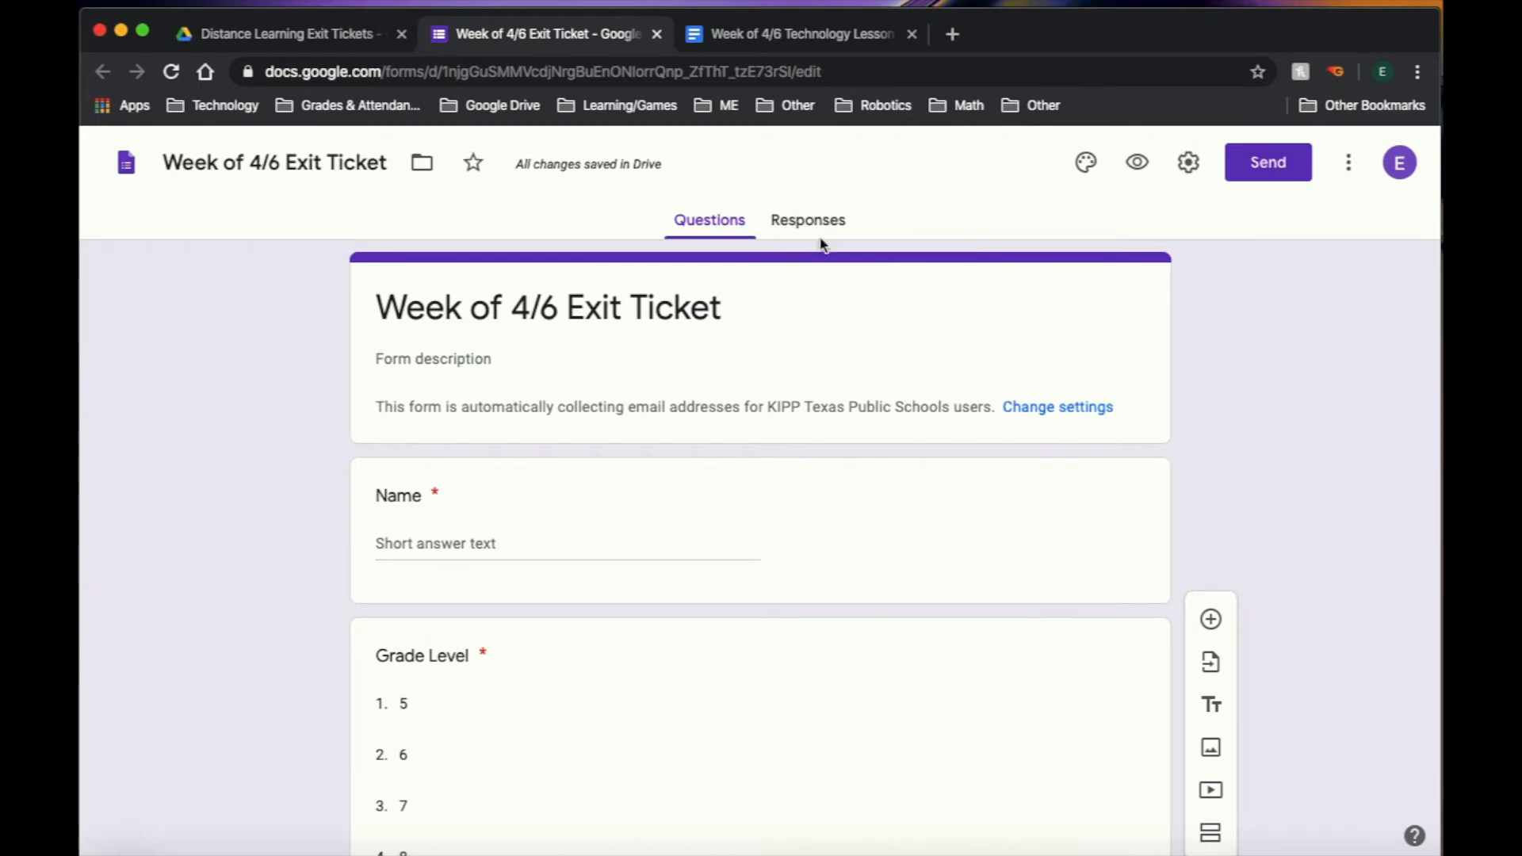
left_click(1189, 165)
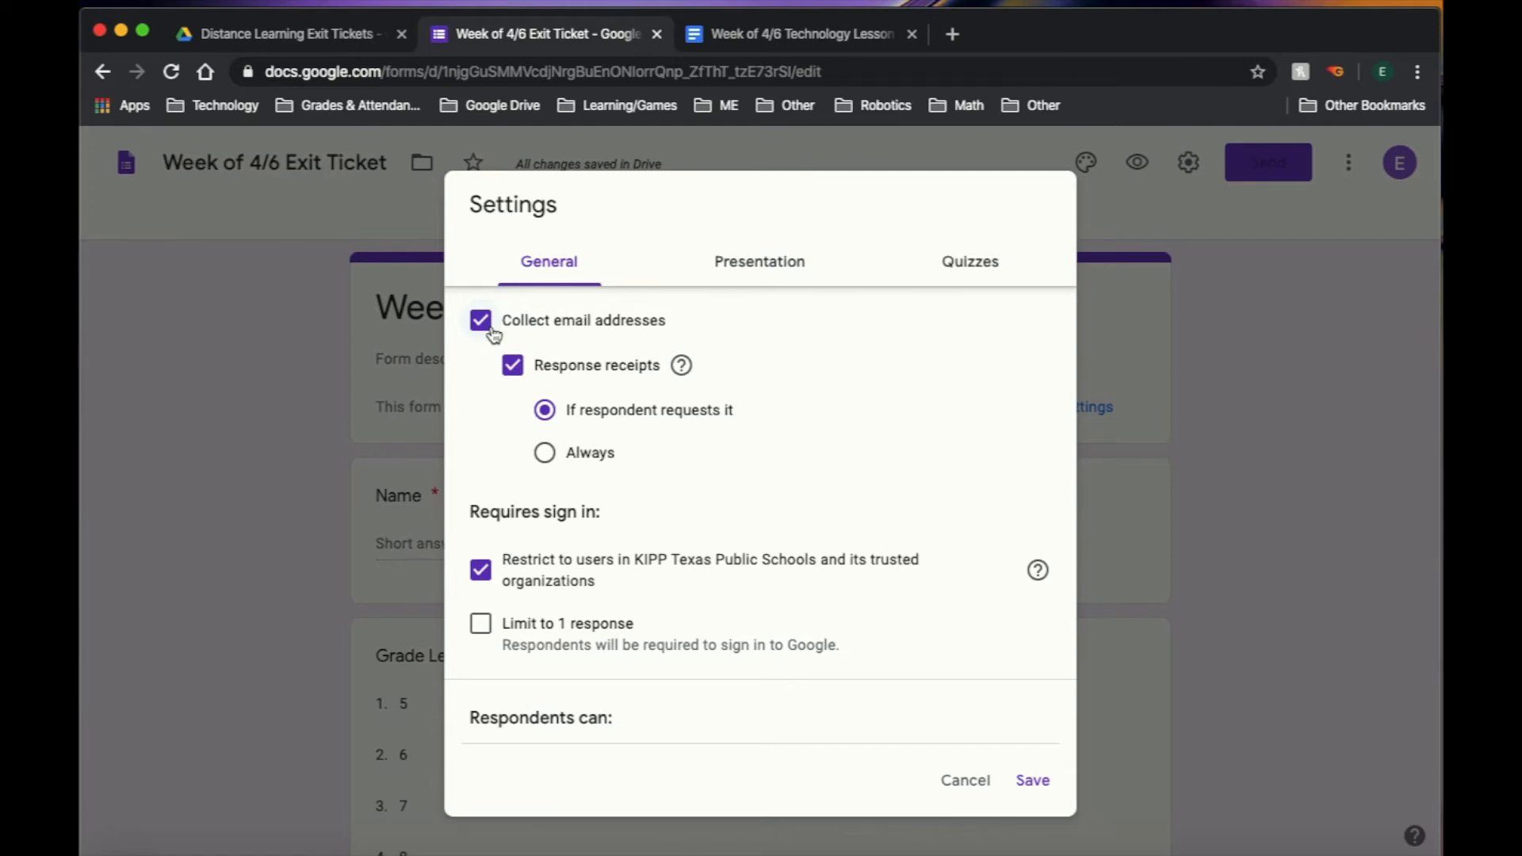
left_click(517, 370)
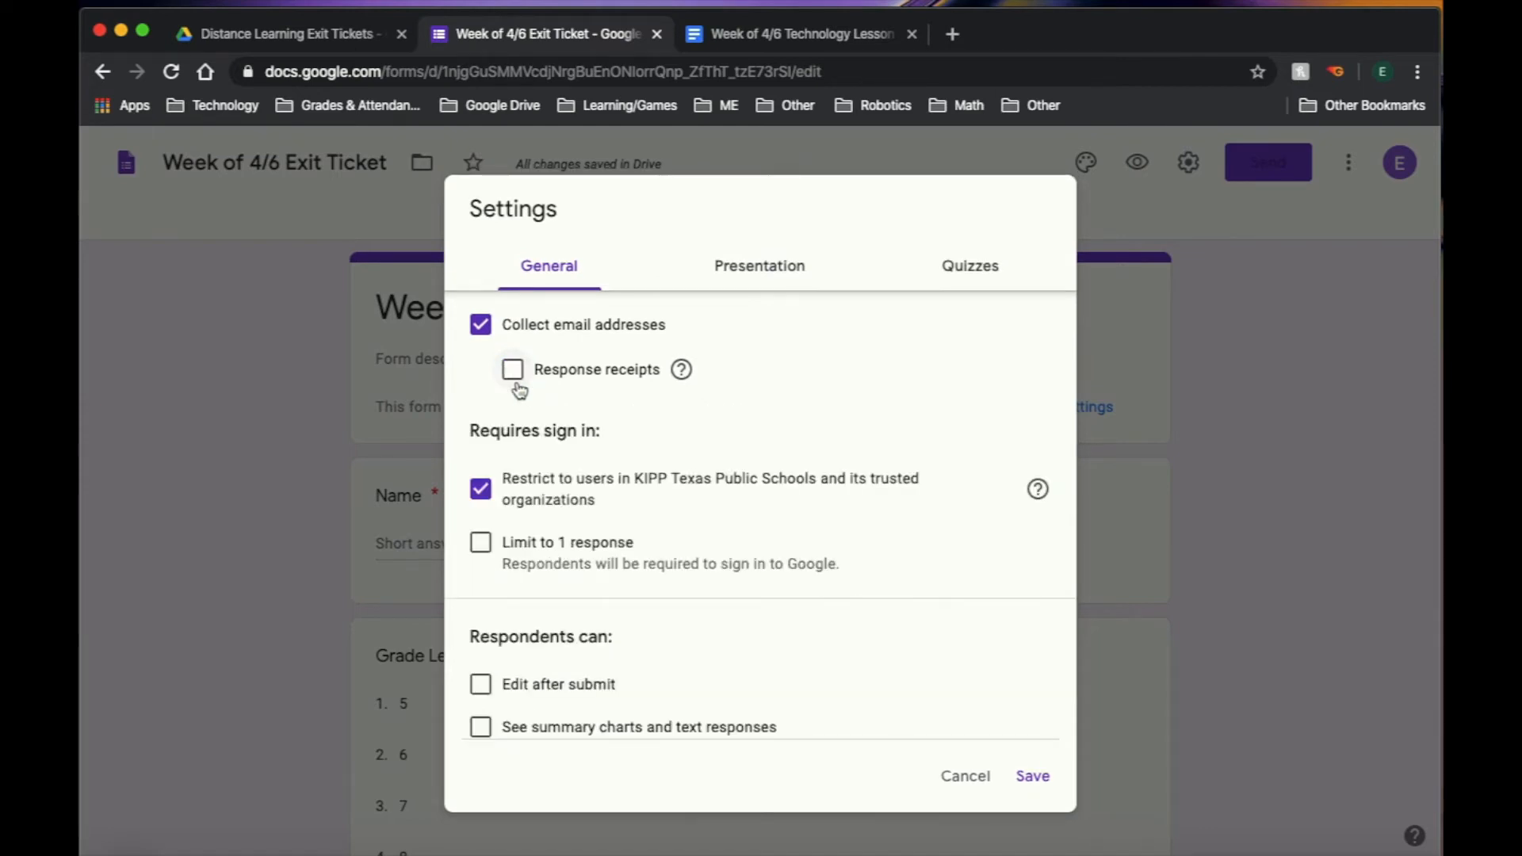
Lift the restriction to KIPP Texas Public Schools users and limit each respondent to 1 response.
left_click(493, 496)
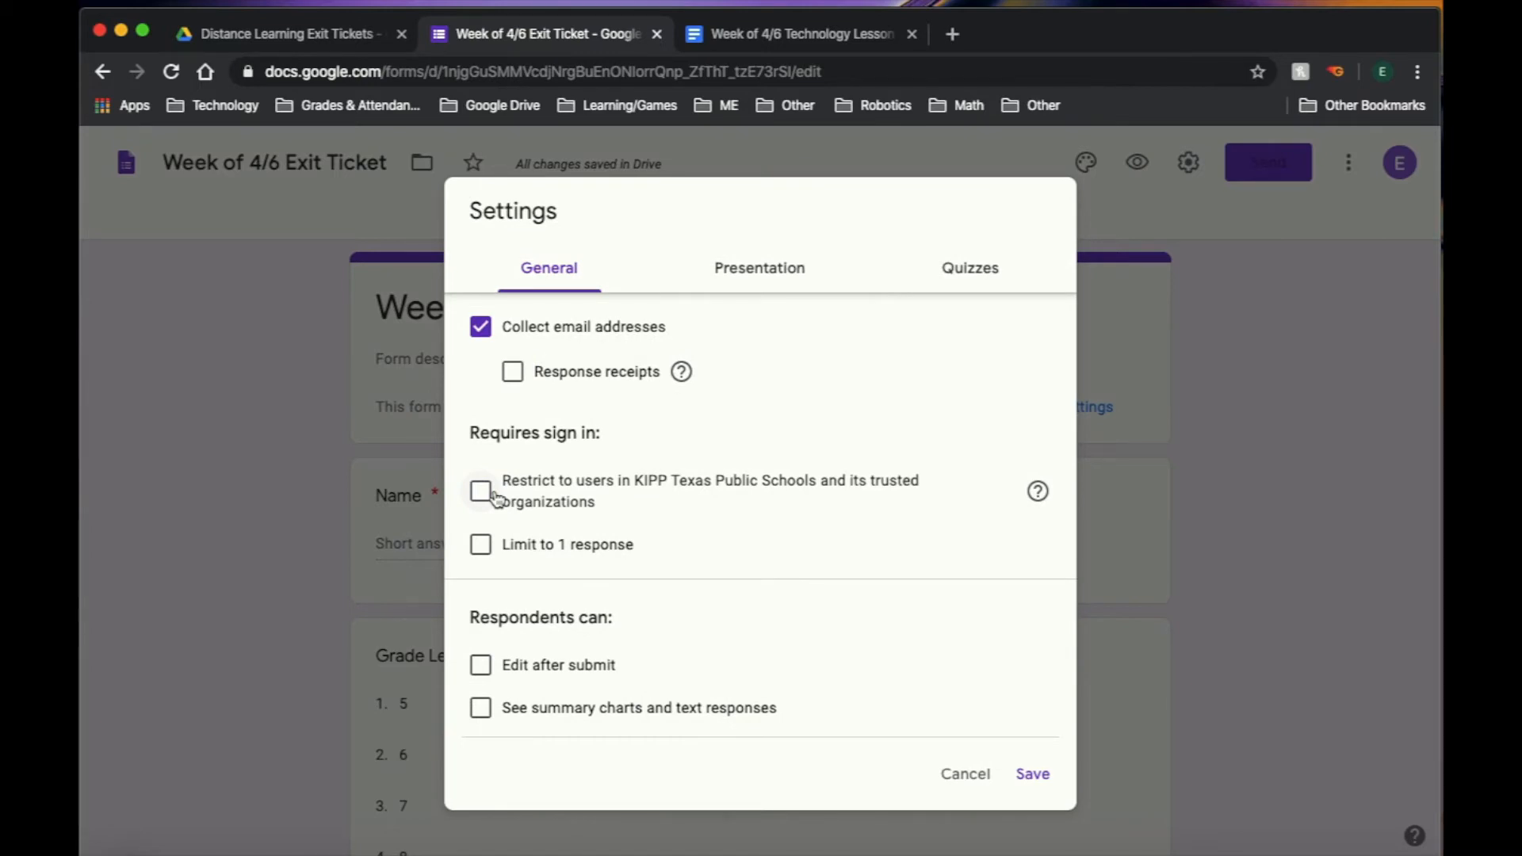
left_click(484, 552)
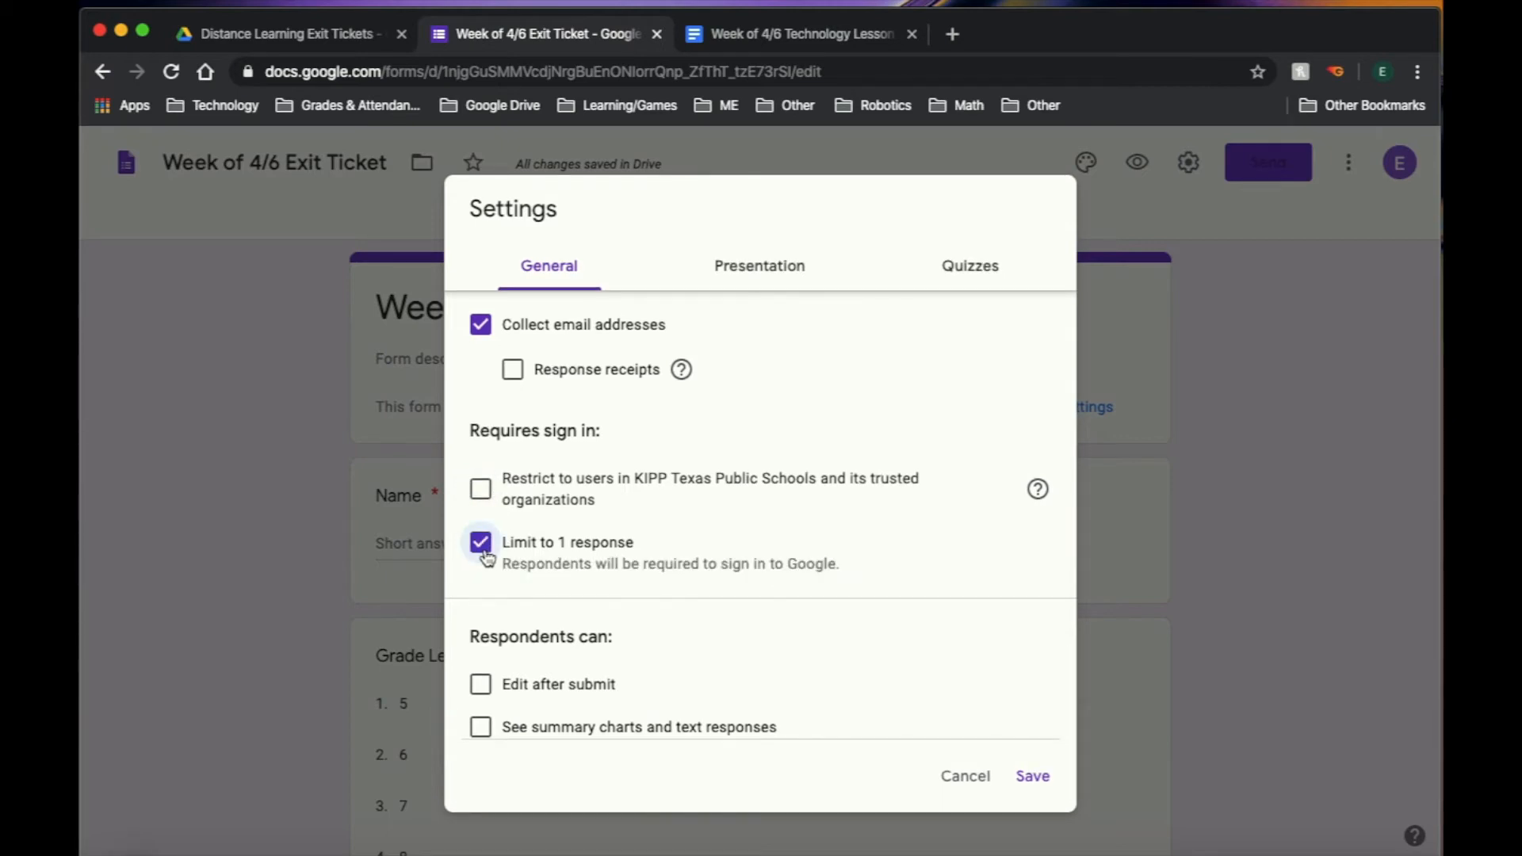
scroll(620, 658, "down", 1)
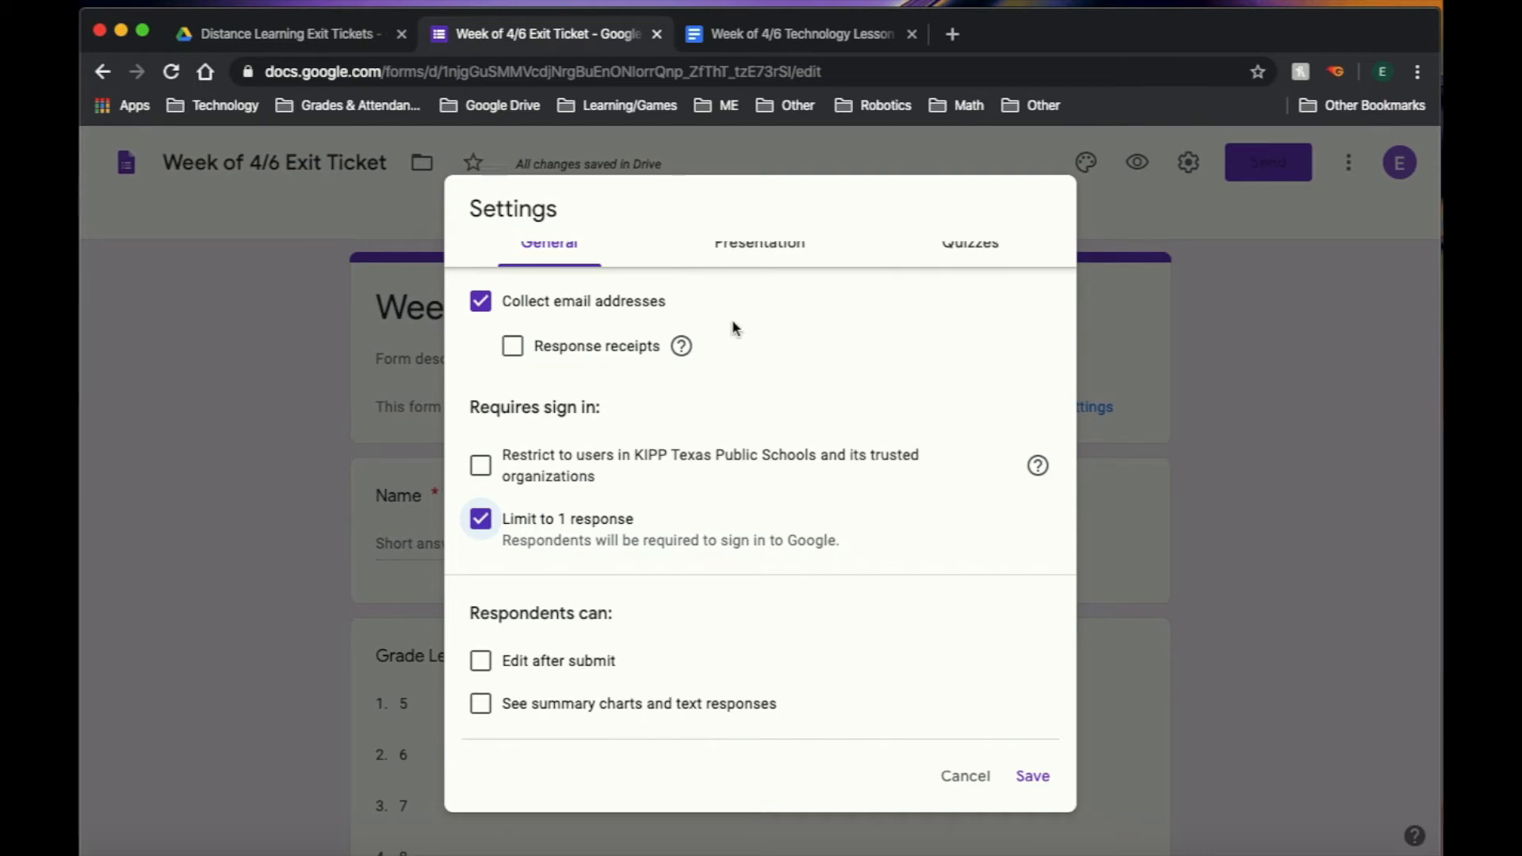
Make the form a quiz that releases grades immediately after each submission, and save the settings.
scroll(730, 329, "up", 1)
left_click(792, 270)
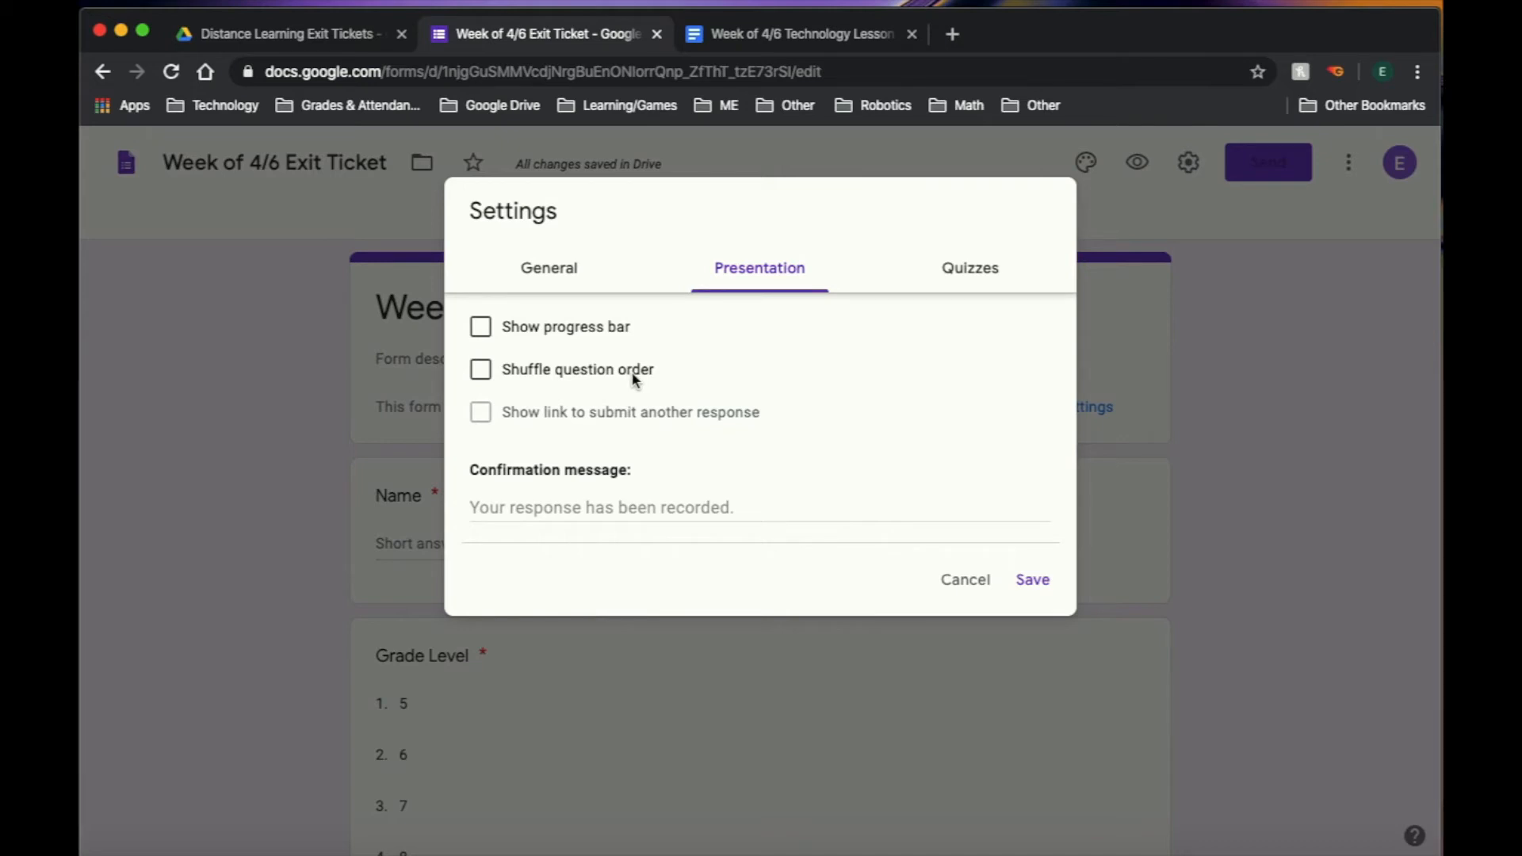
left_click(964, 269)
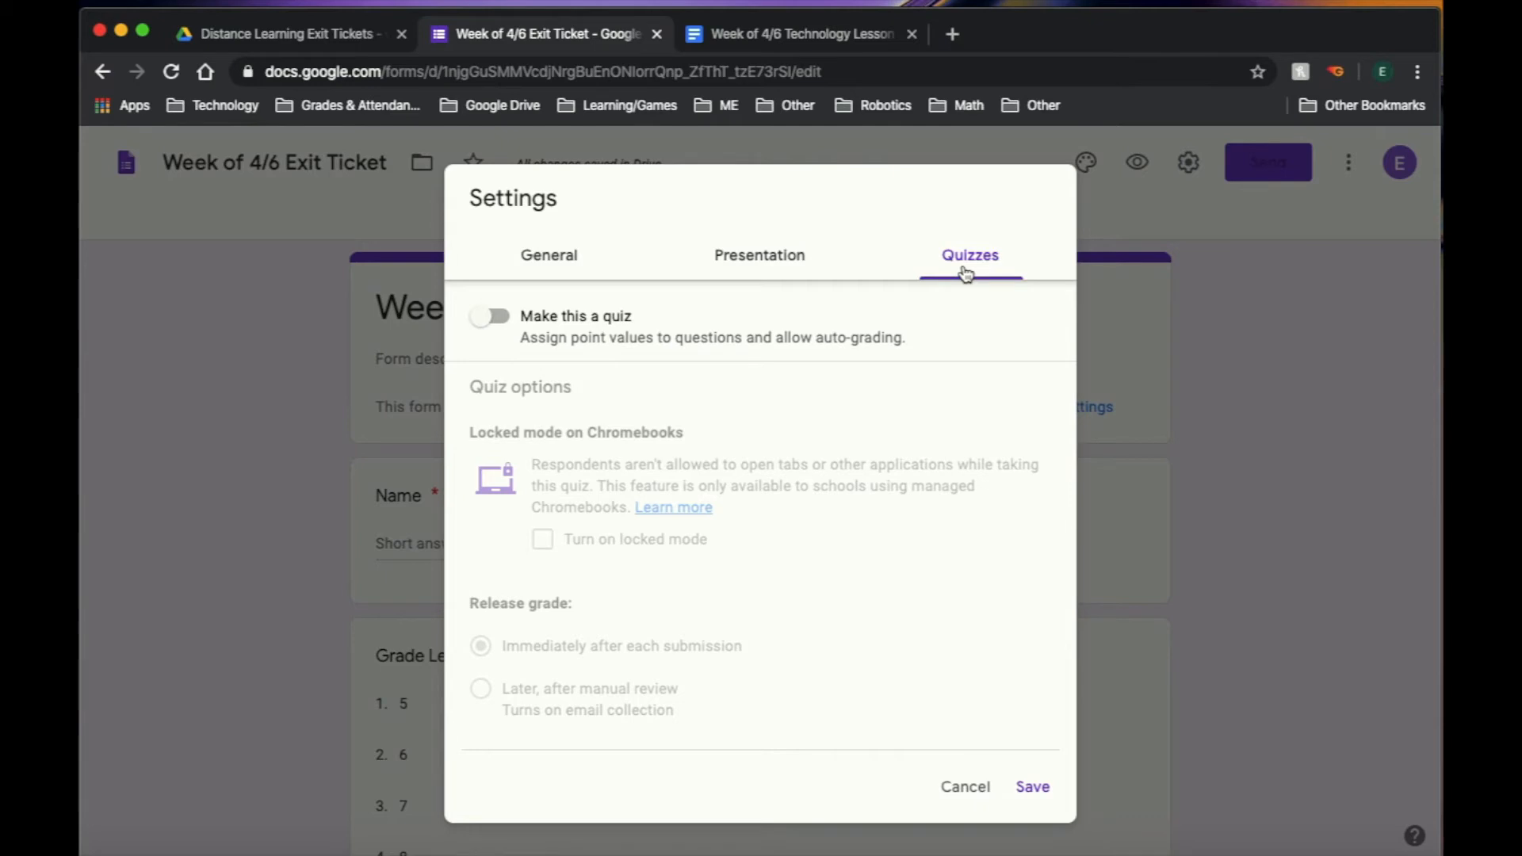
left_click(484, 324)
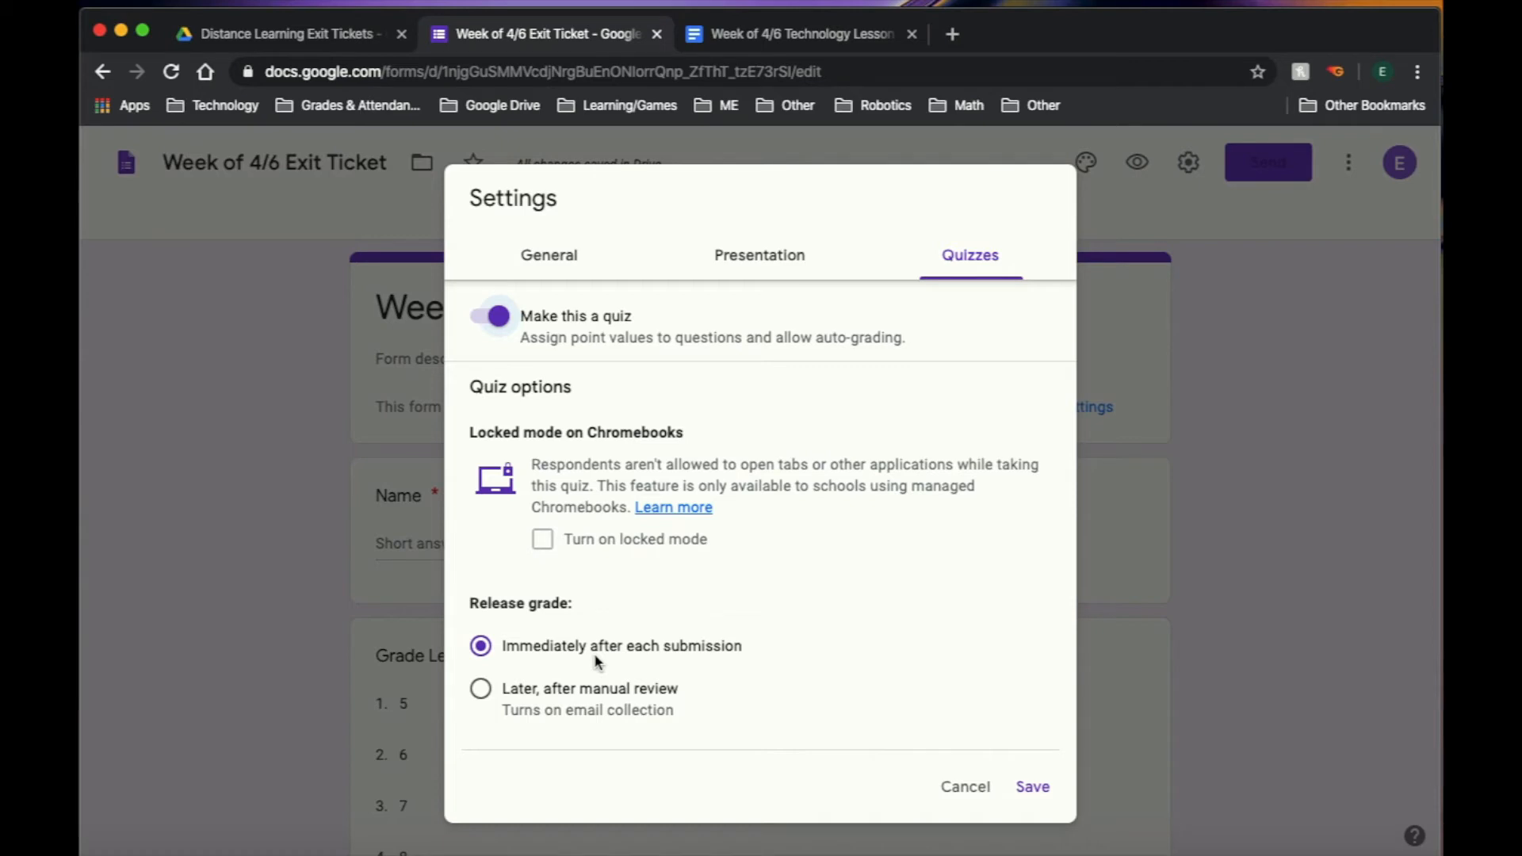
left_click(565, 707)
left_click(667, 648)
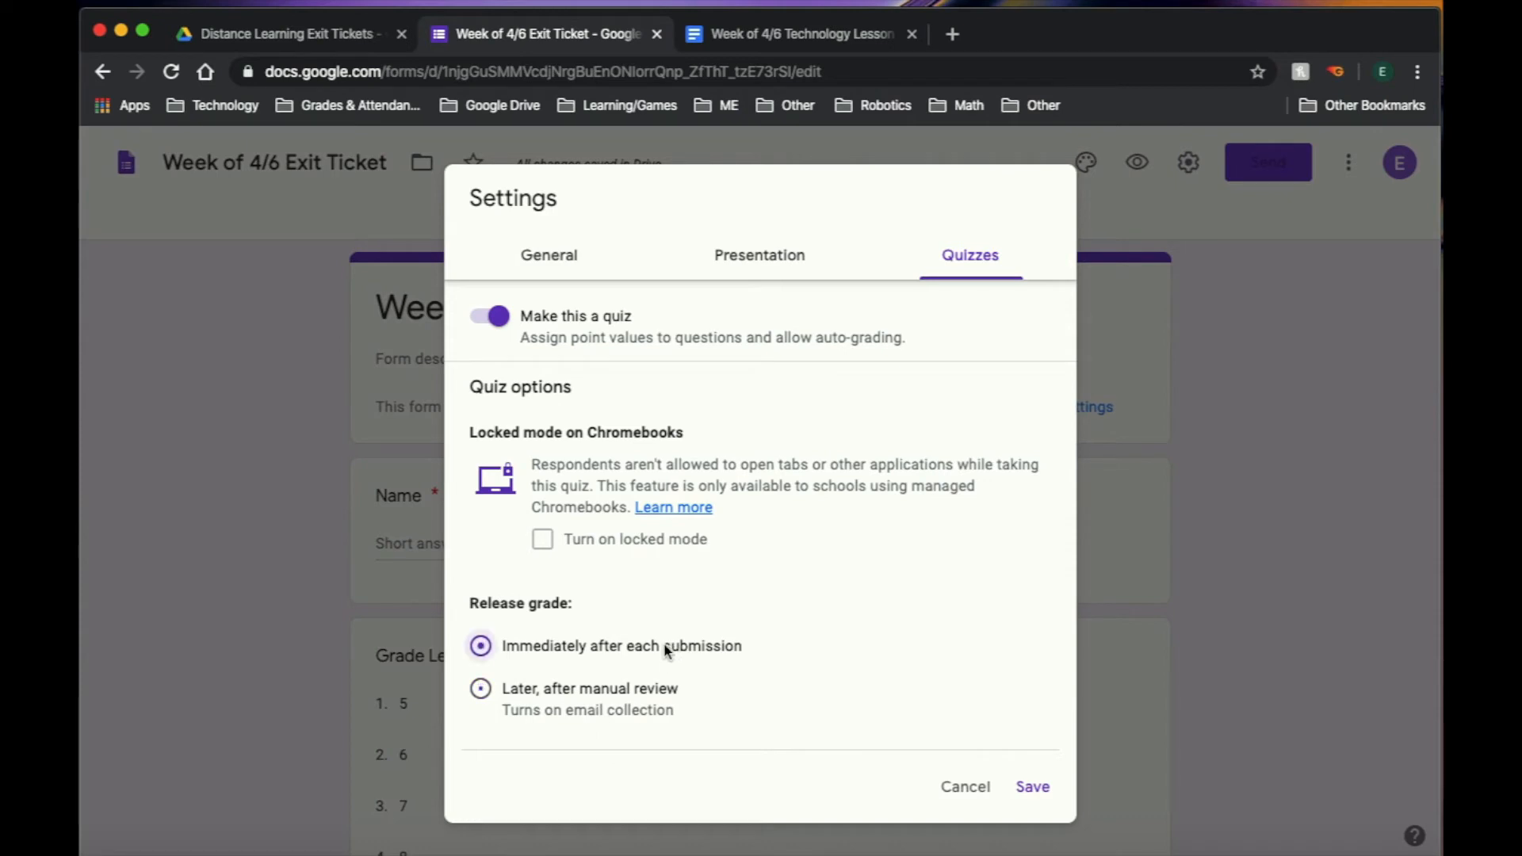
left_click(1033, 787)
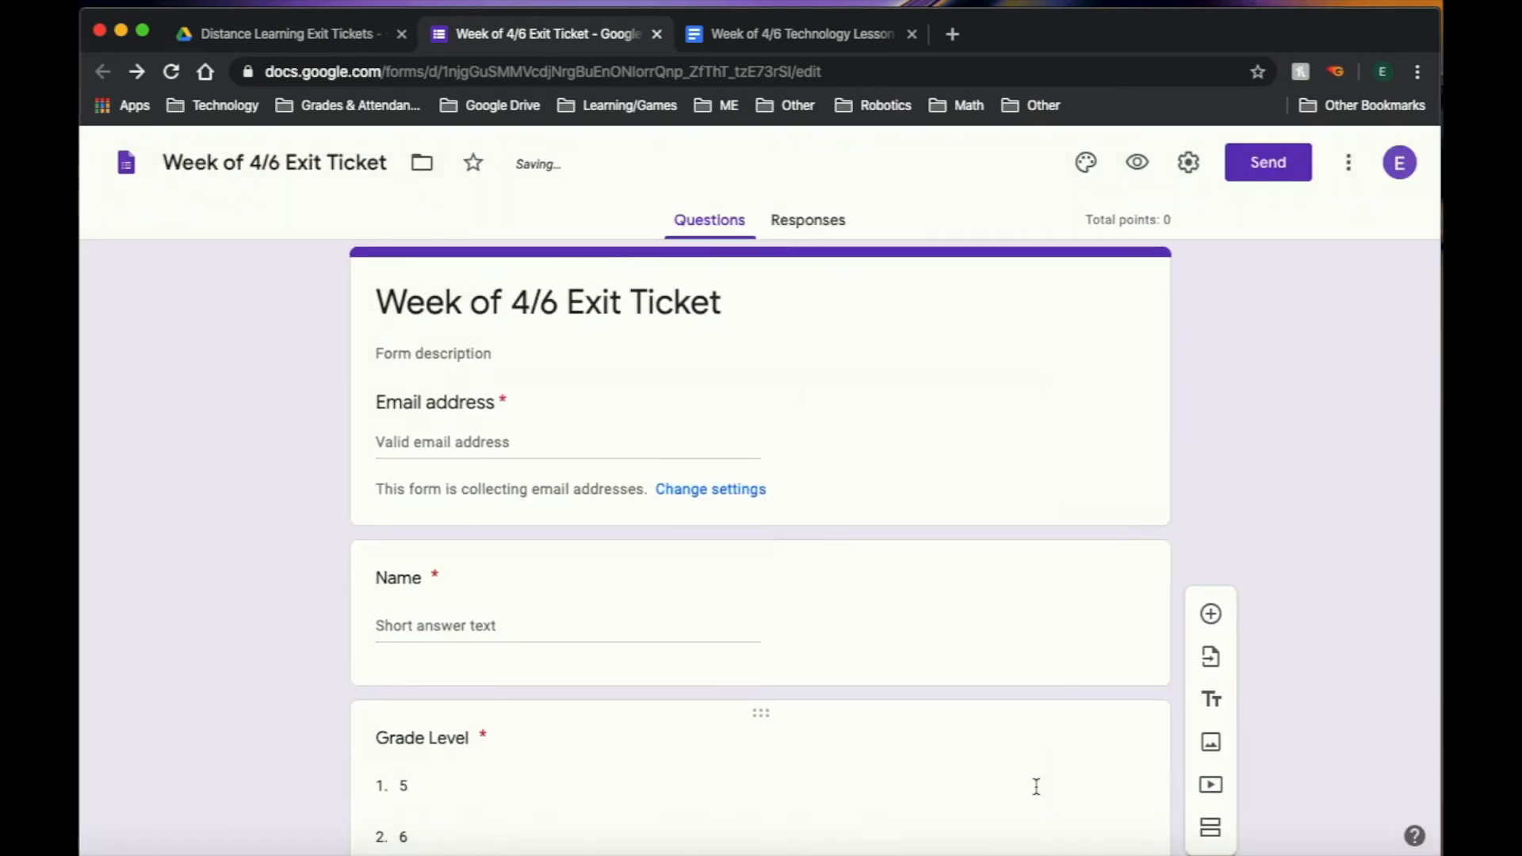
Give the question "What type of coding did you complete today?" 10 points with "Block" as the correct answer.
scroll(1036, 786, "down", 1)
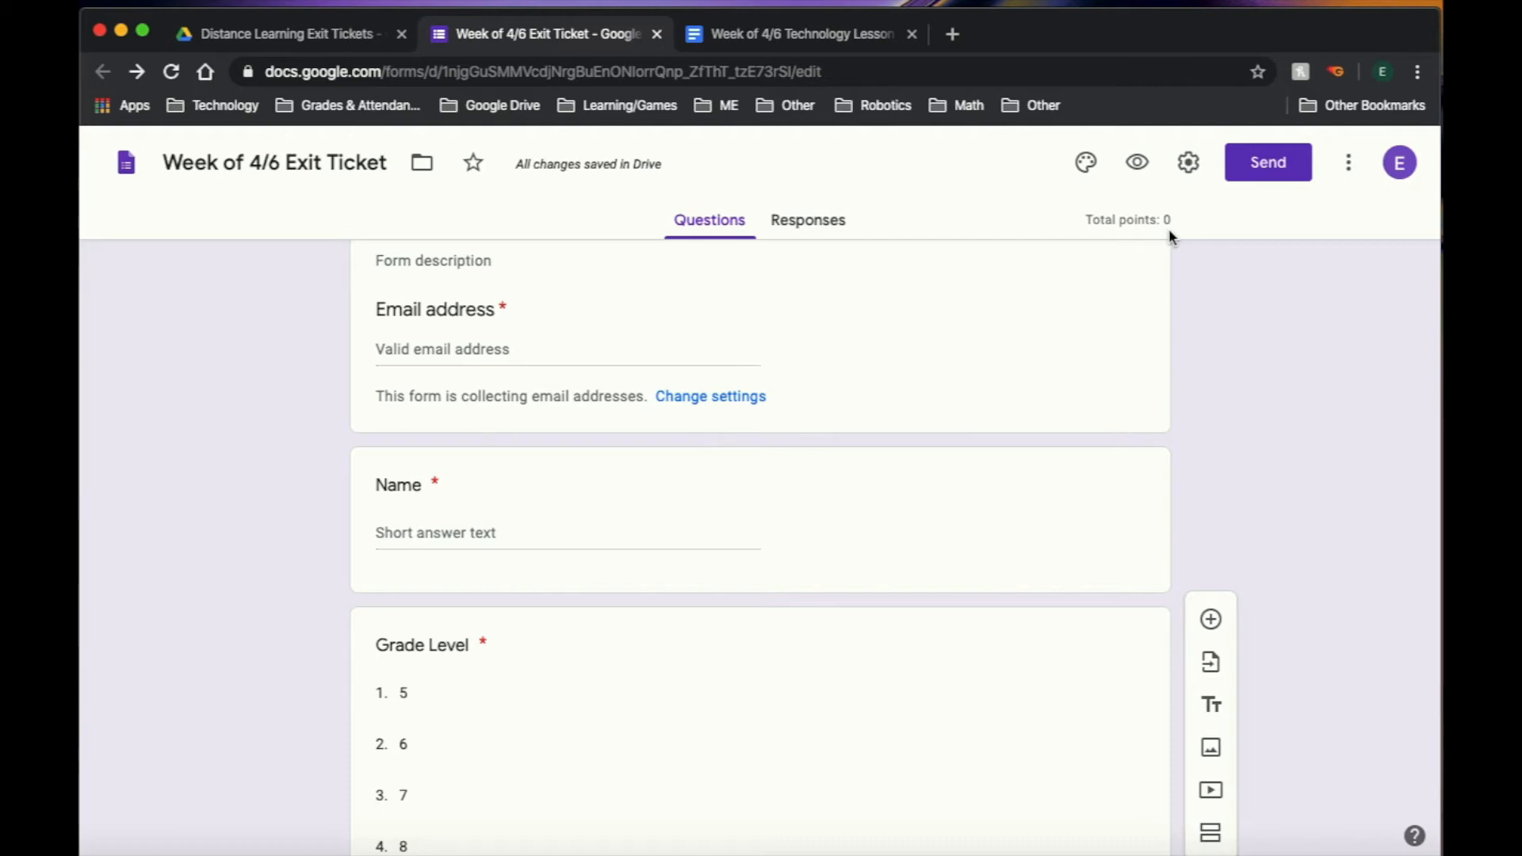
scroll(783, 531, "down", 3)
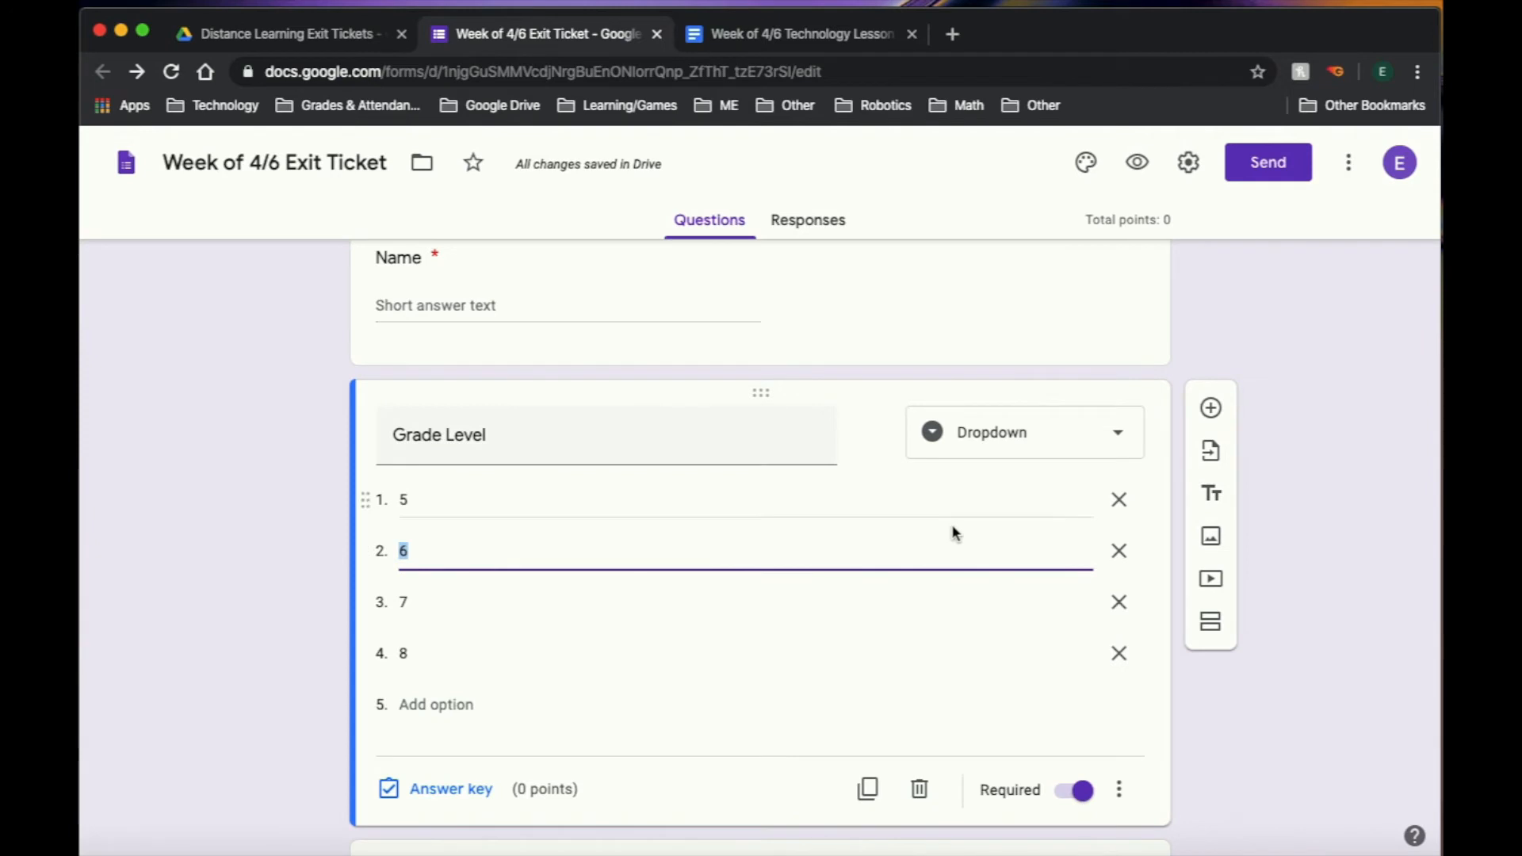
scroll(825, 401, "up", 4)
scroll(922, 442, "down", 3)
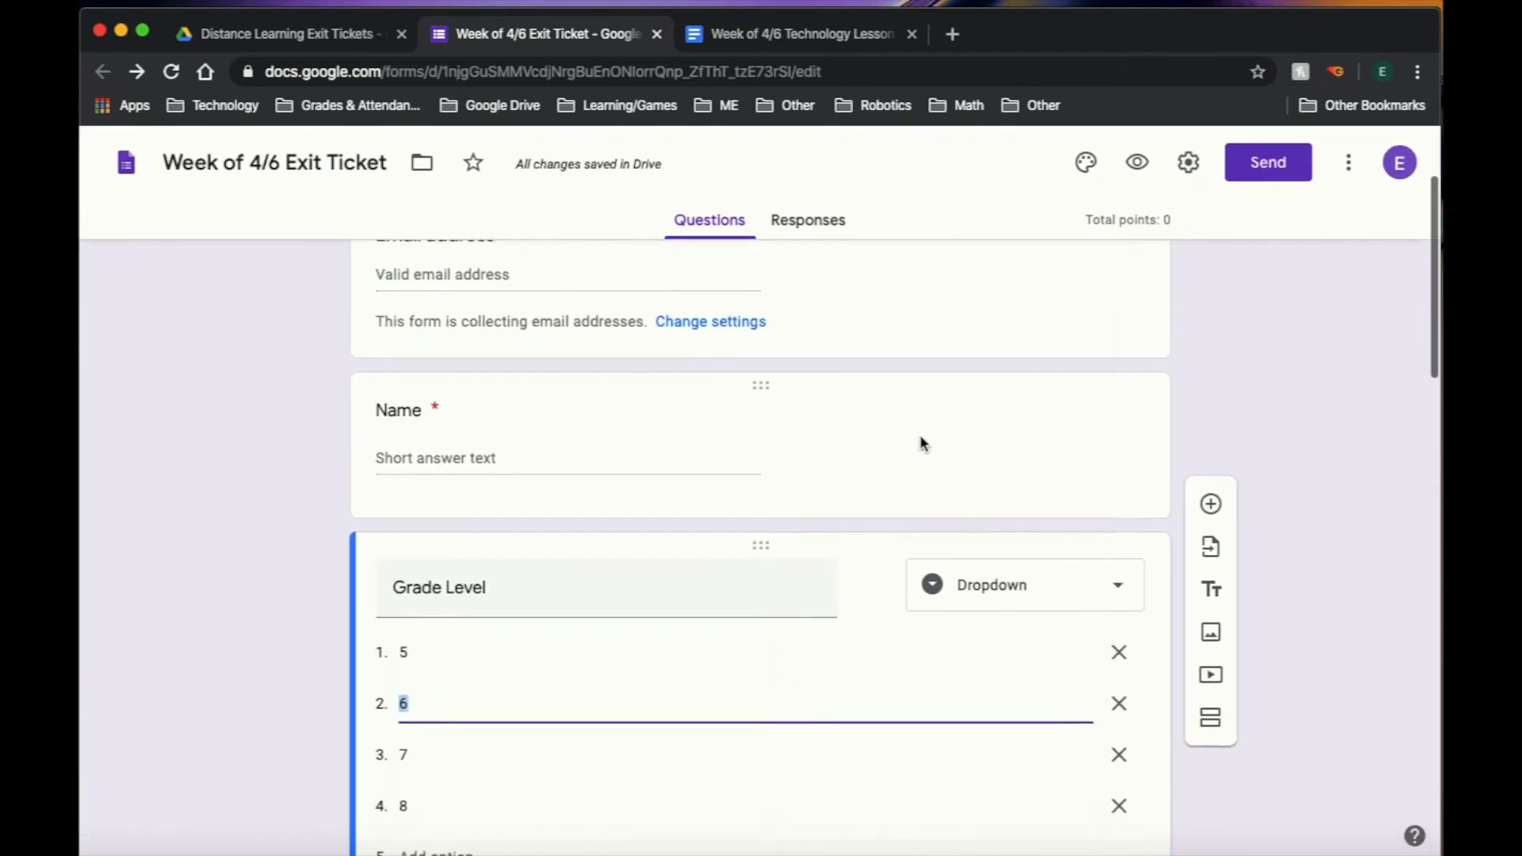
scroll(921, 442, "up", 3)
scroll(922, 443, "down", 5)
scroll(922, 440, "down", 4)
left_click(815, 547)
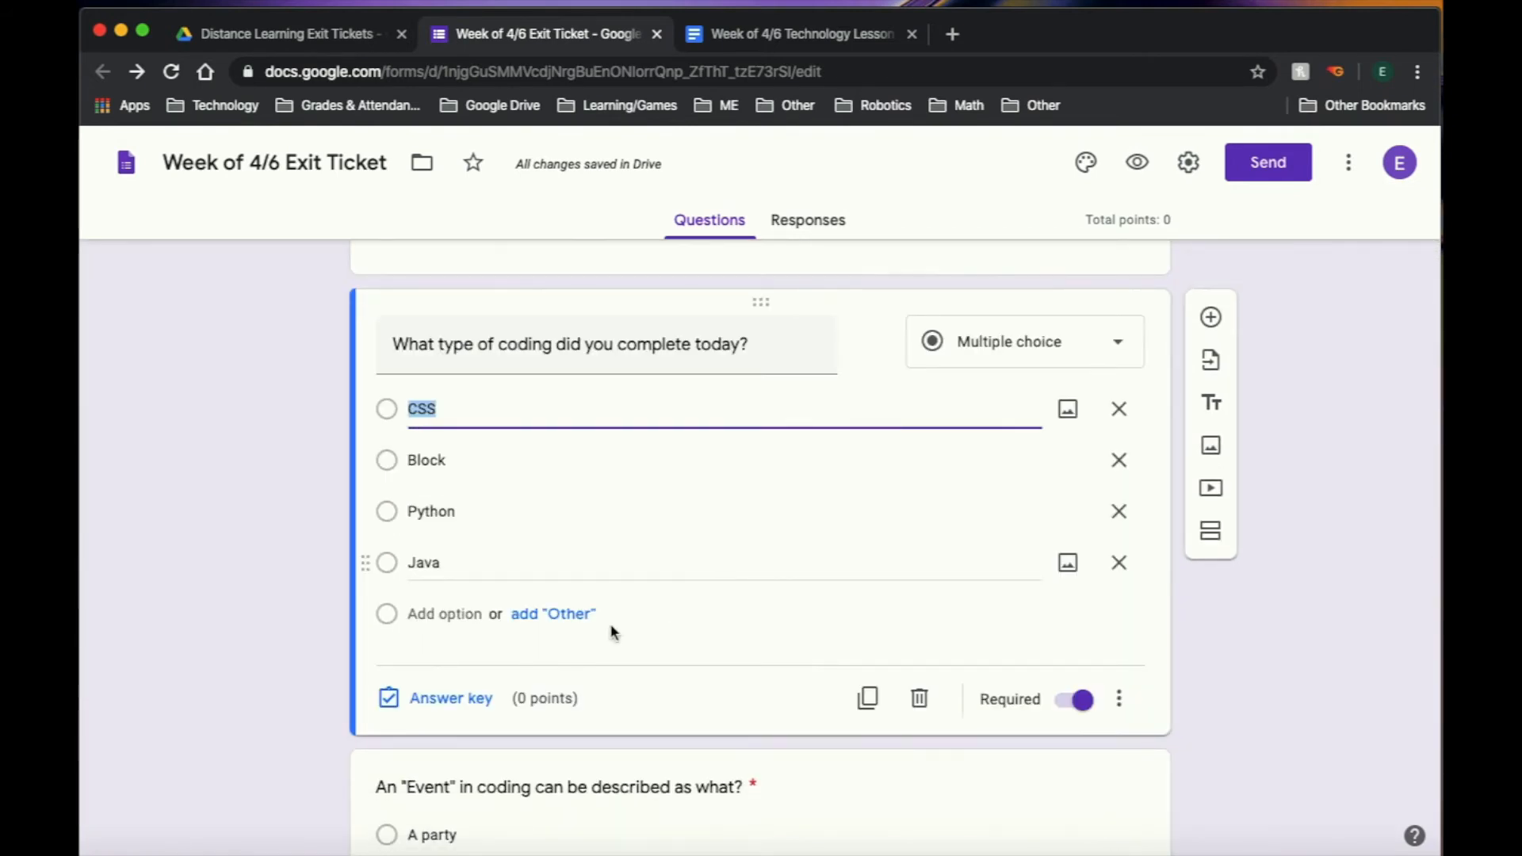
left_click(452, 699)
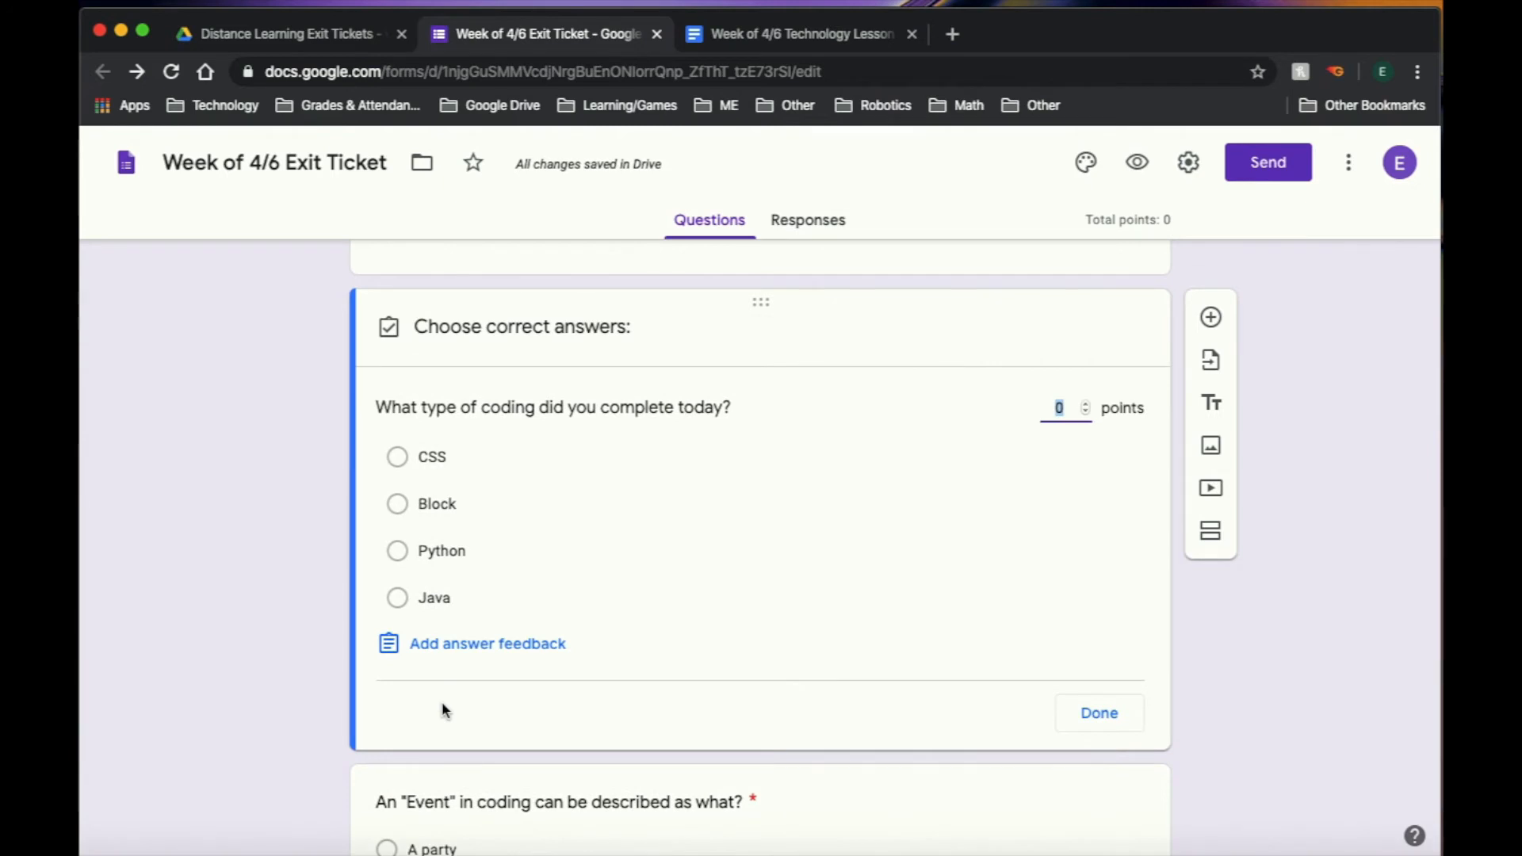
type("10")
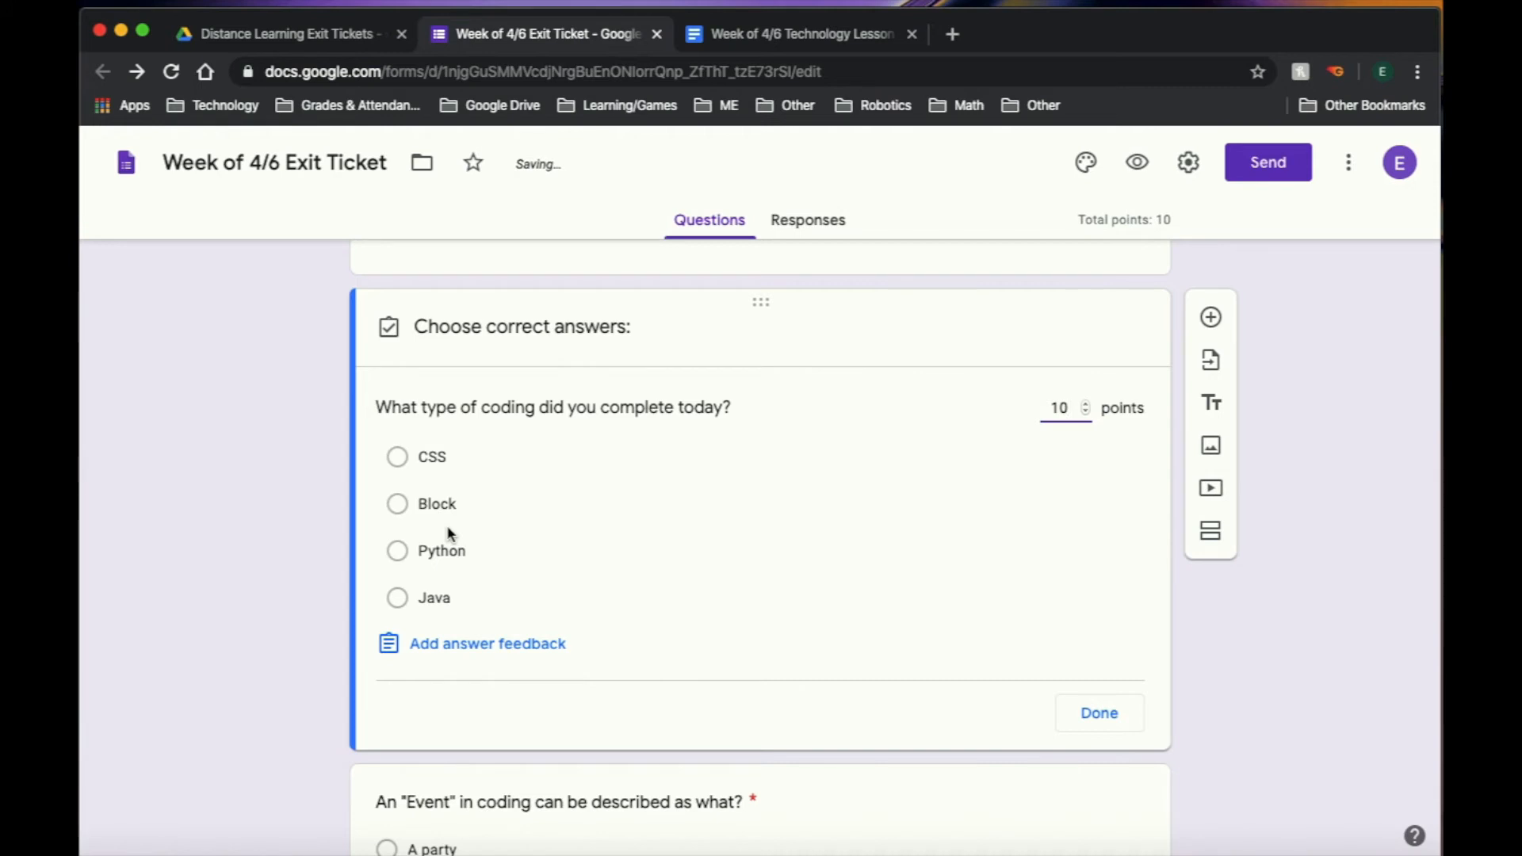
left_click(485, 513)
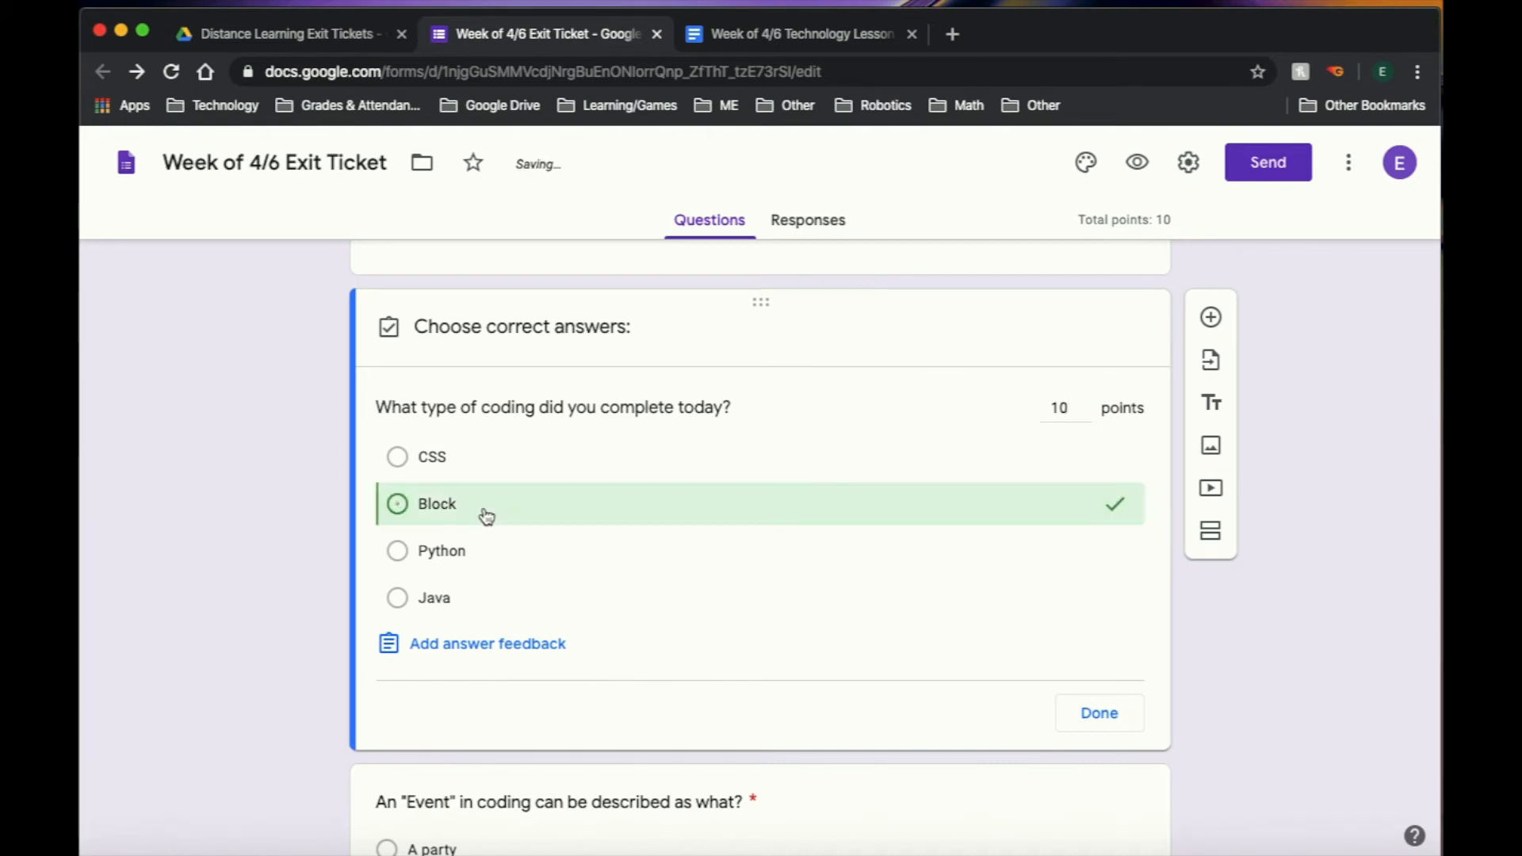
left_click(1109, 715)
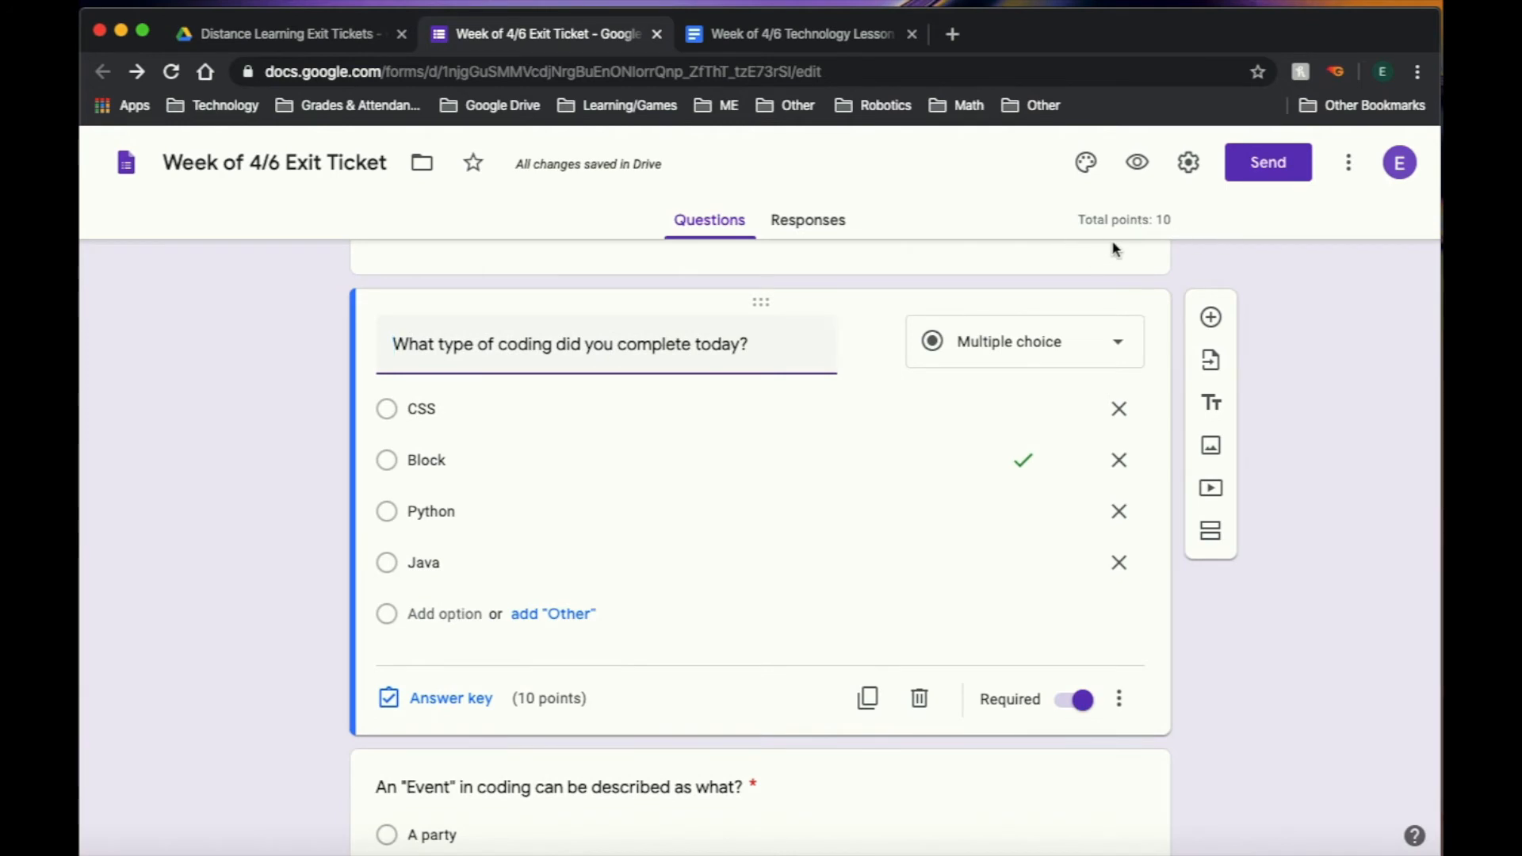
Give the "Event" question 10 points with "When my code listens for something to happen then reacts" as the correct answer.
scroll(1113, 245, "down", 5)
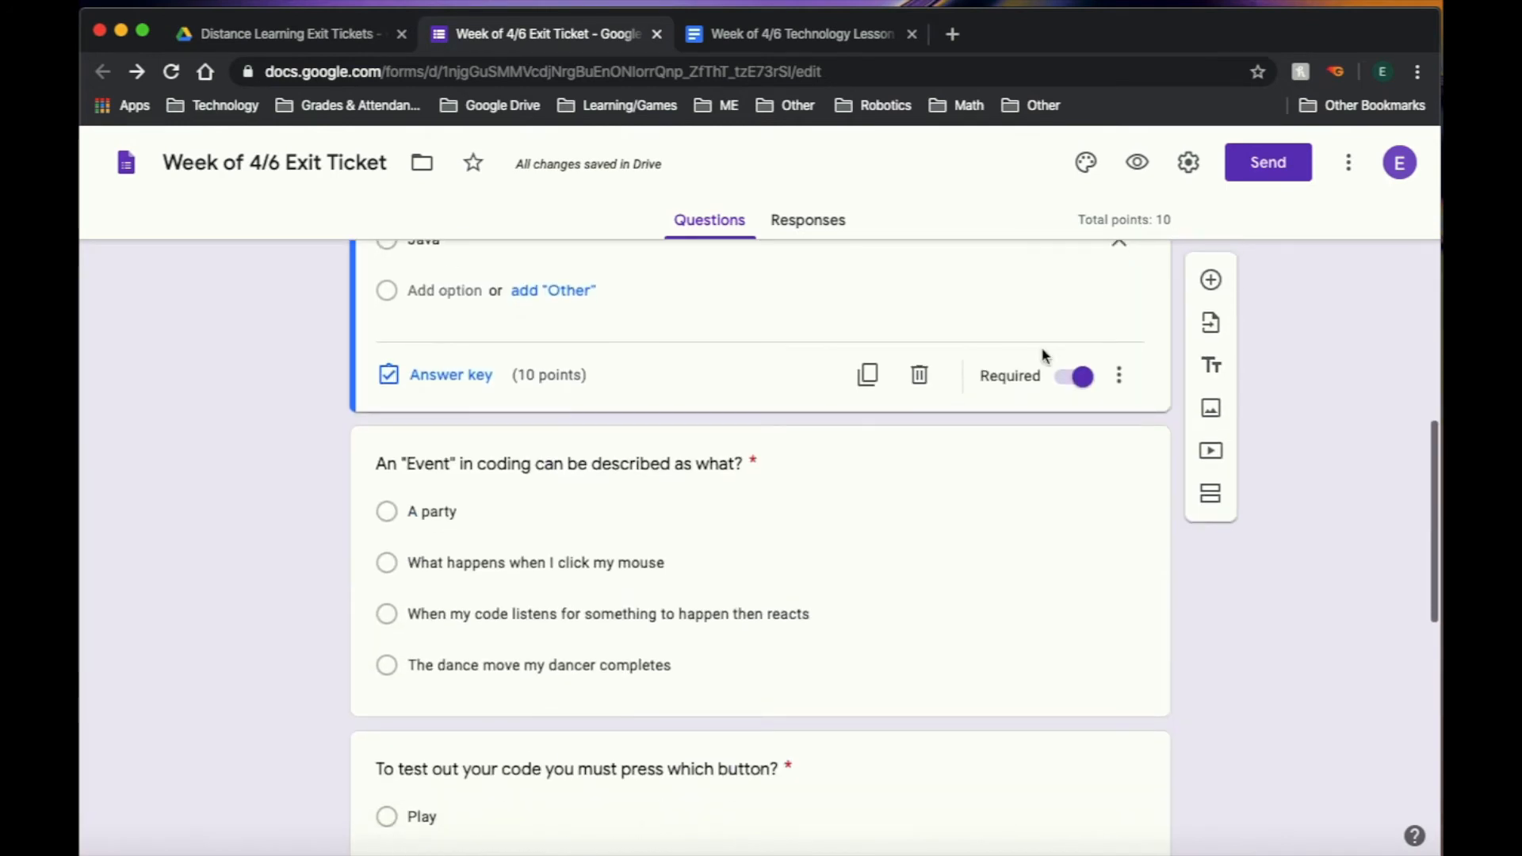
left_click(807, 555)
left_click(458, 688)
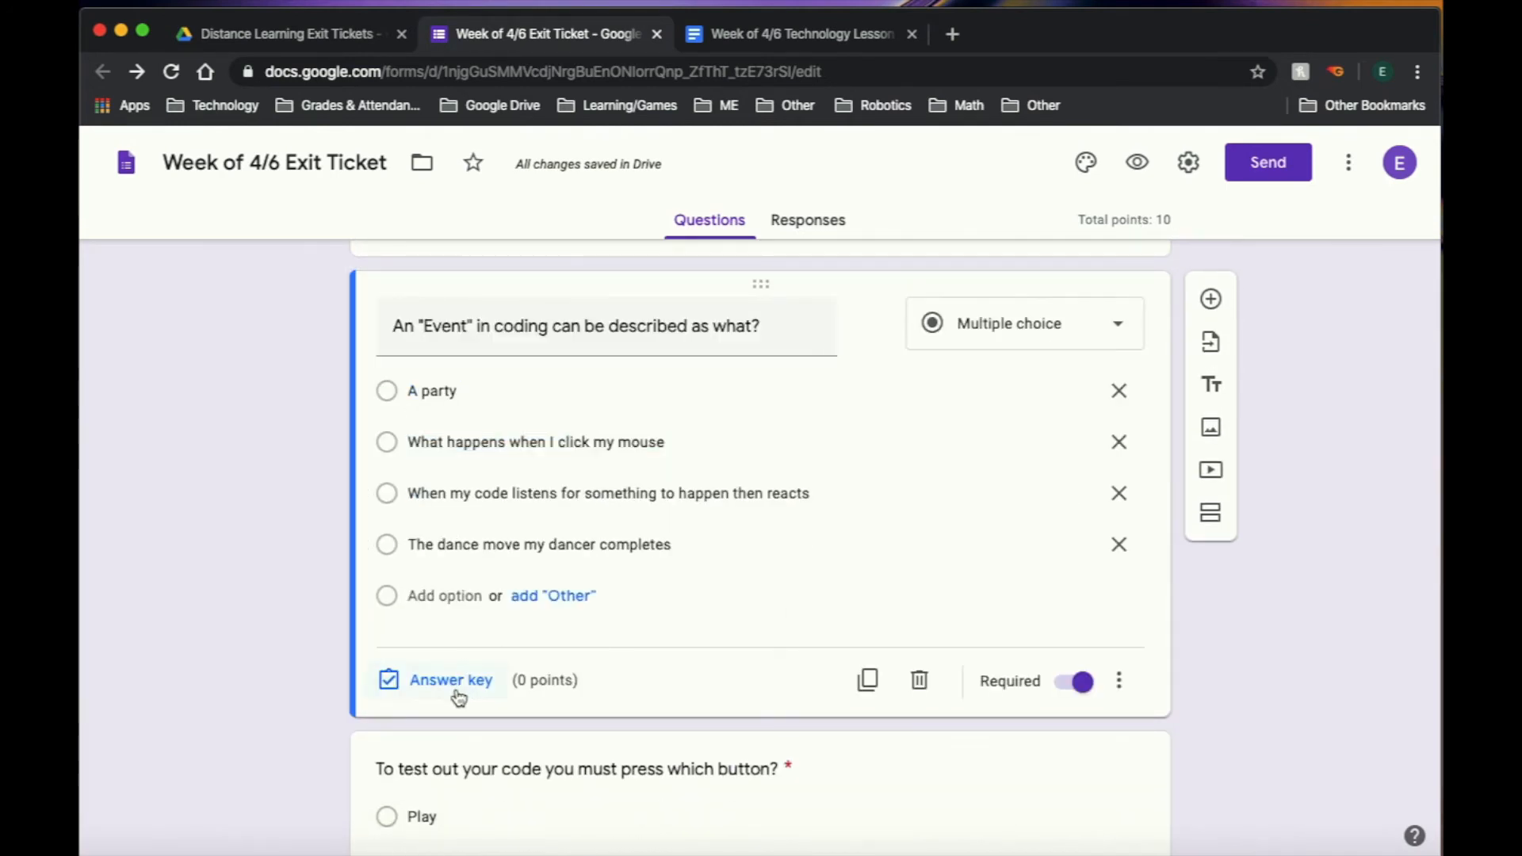
type("10")
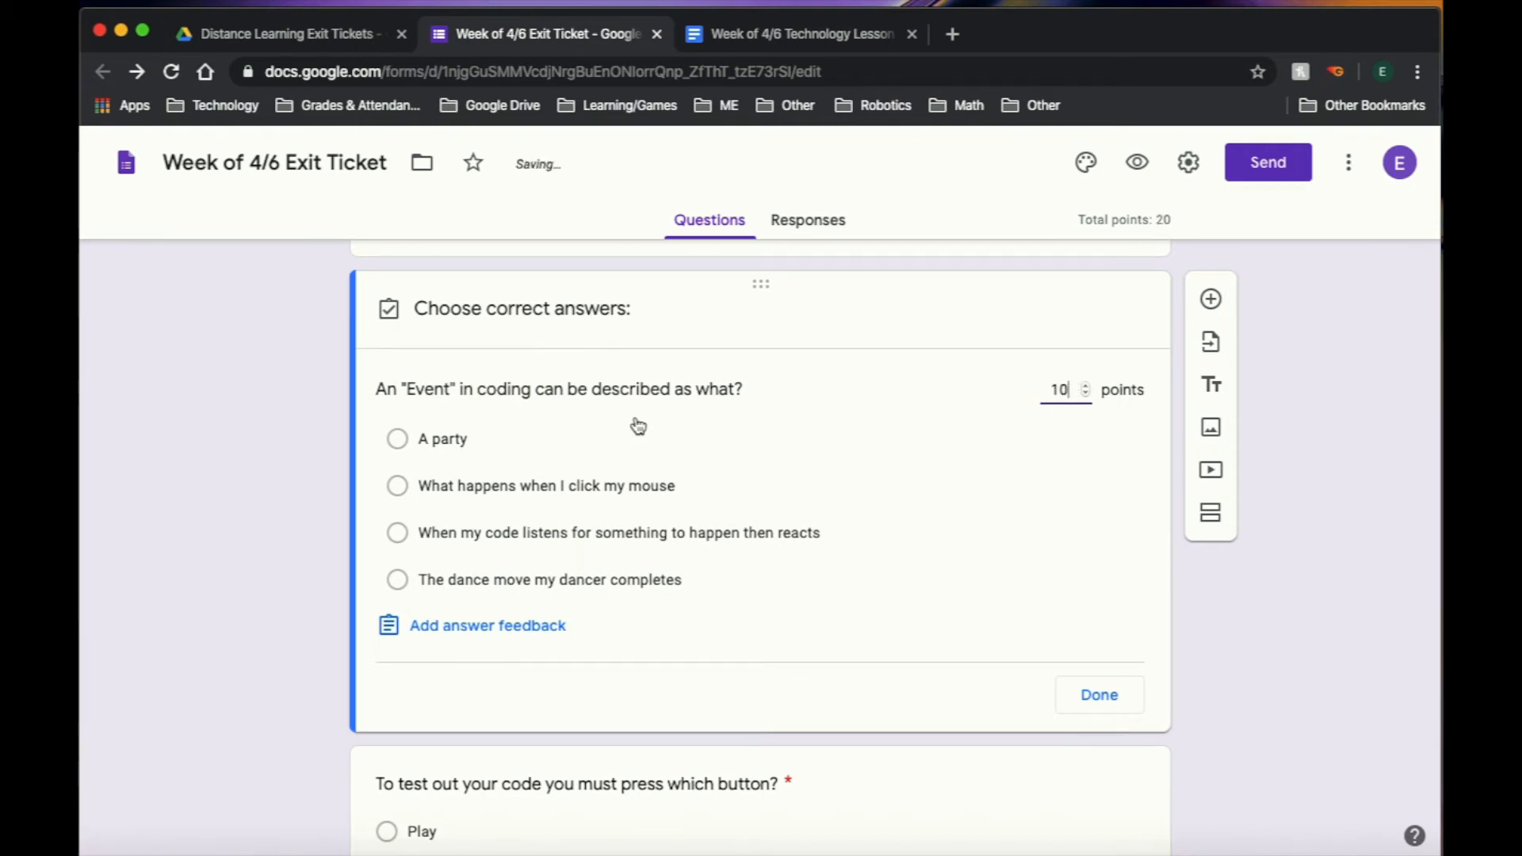
left_click(698, 543)
left_click(1138, 704)
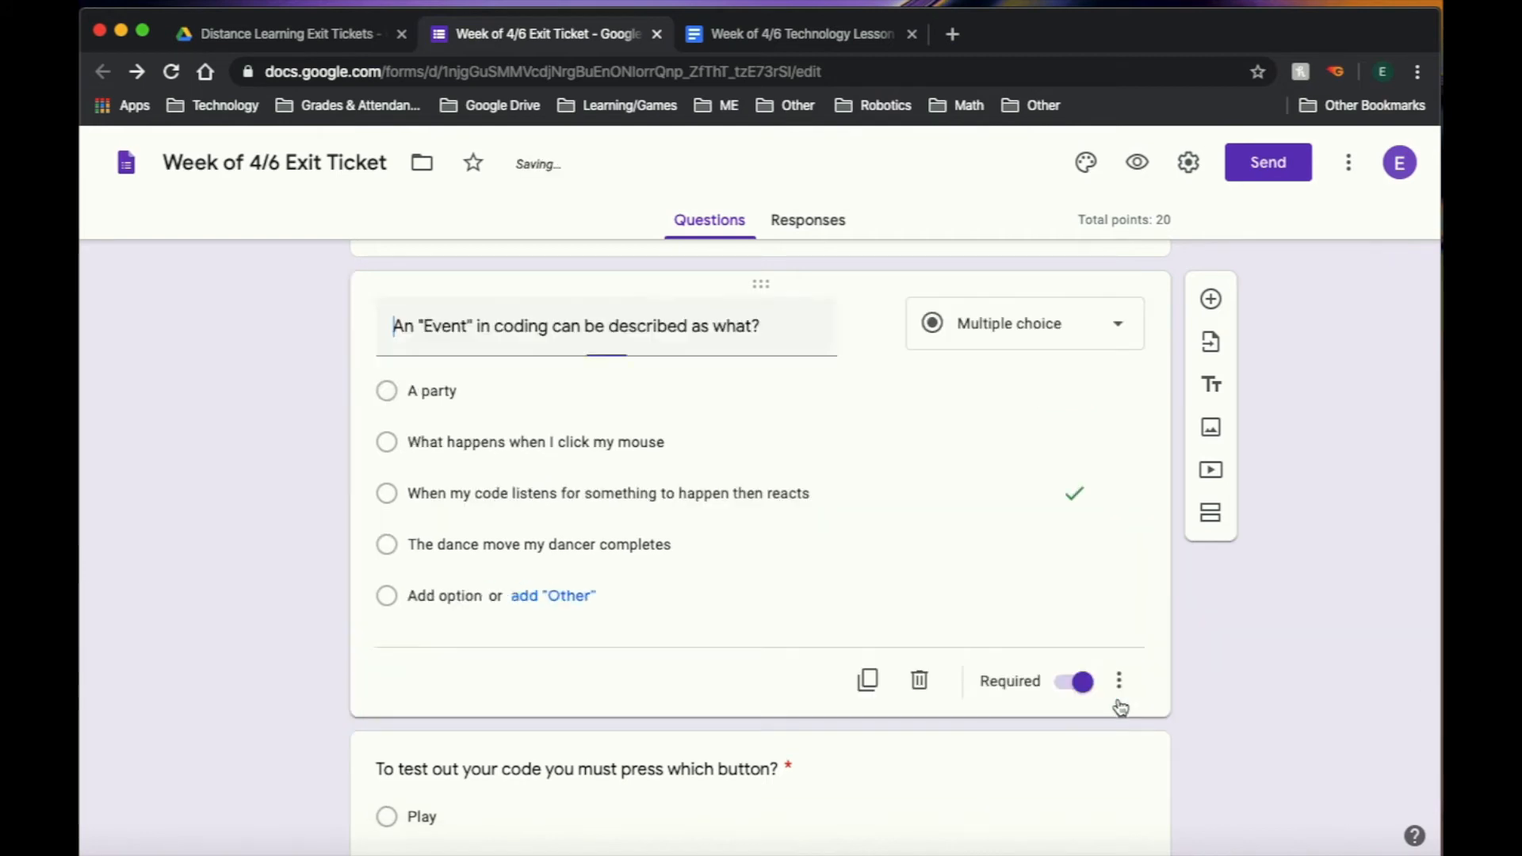
Give the question about which button tests the code 10 points with "Run" as the correct answer.
scroll(840, 563, "down", 4)
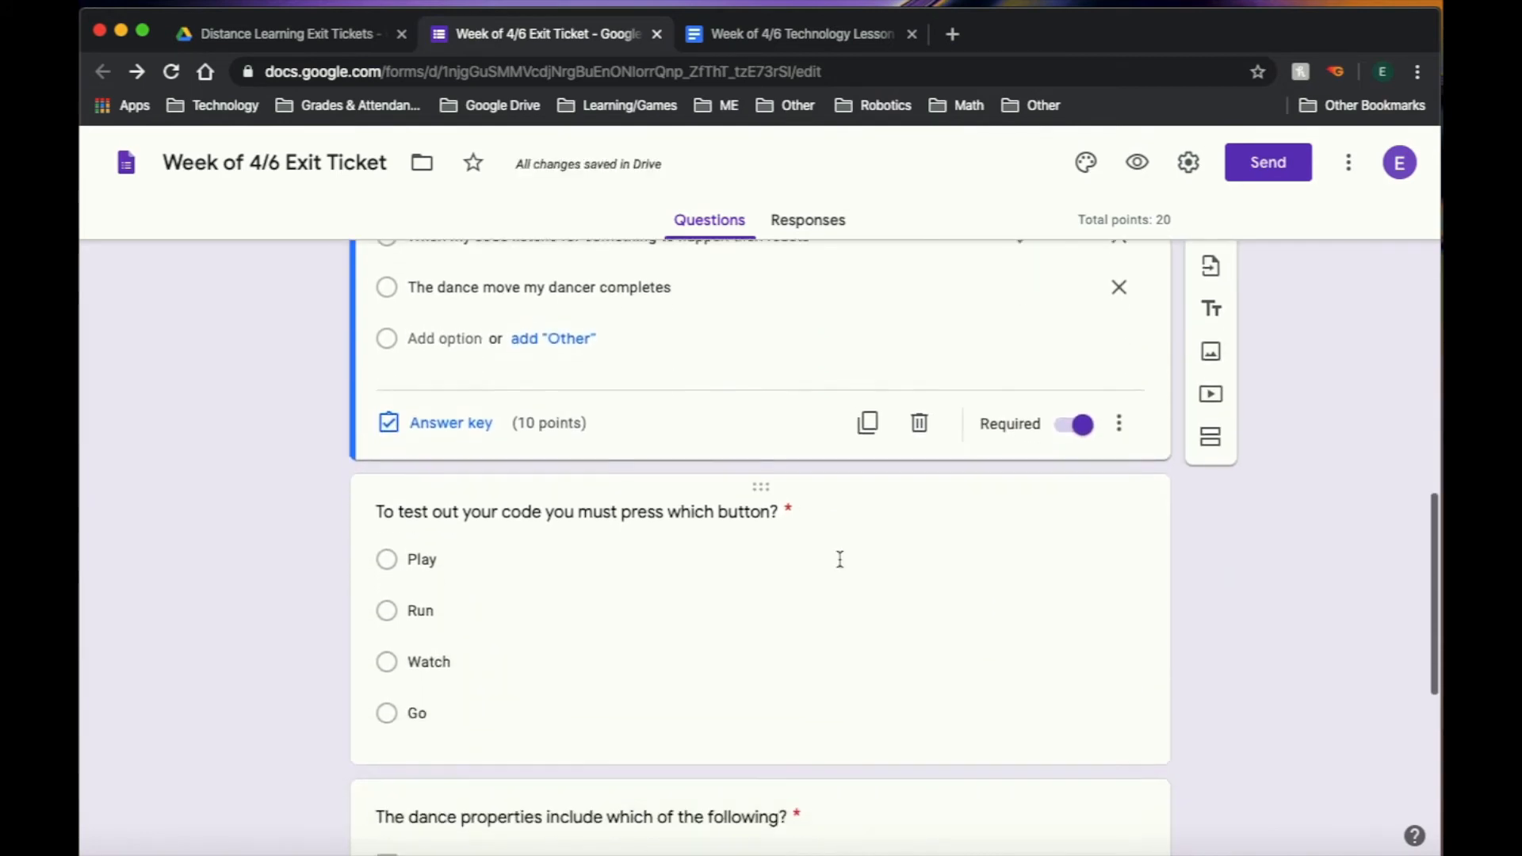
left_click(598, 560)
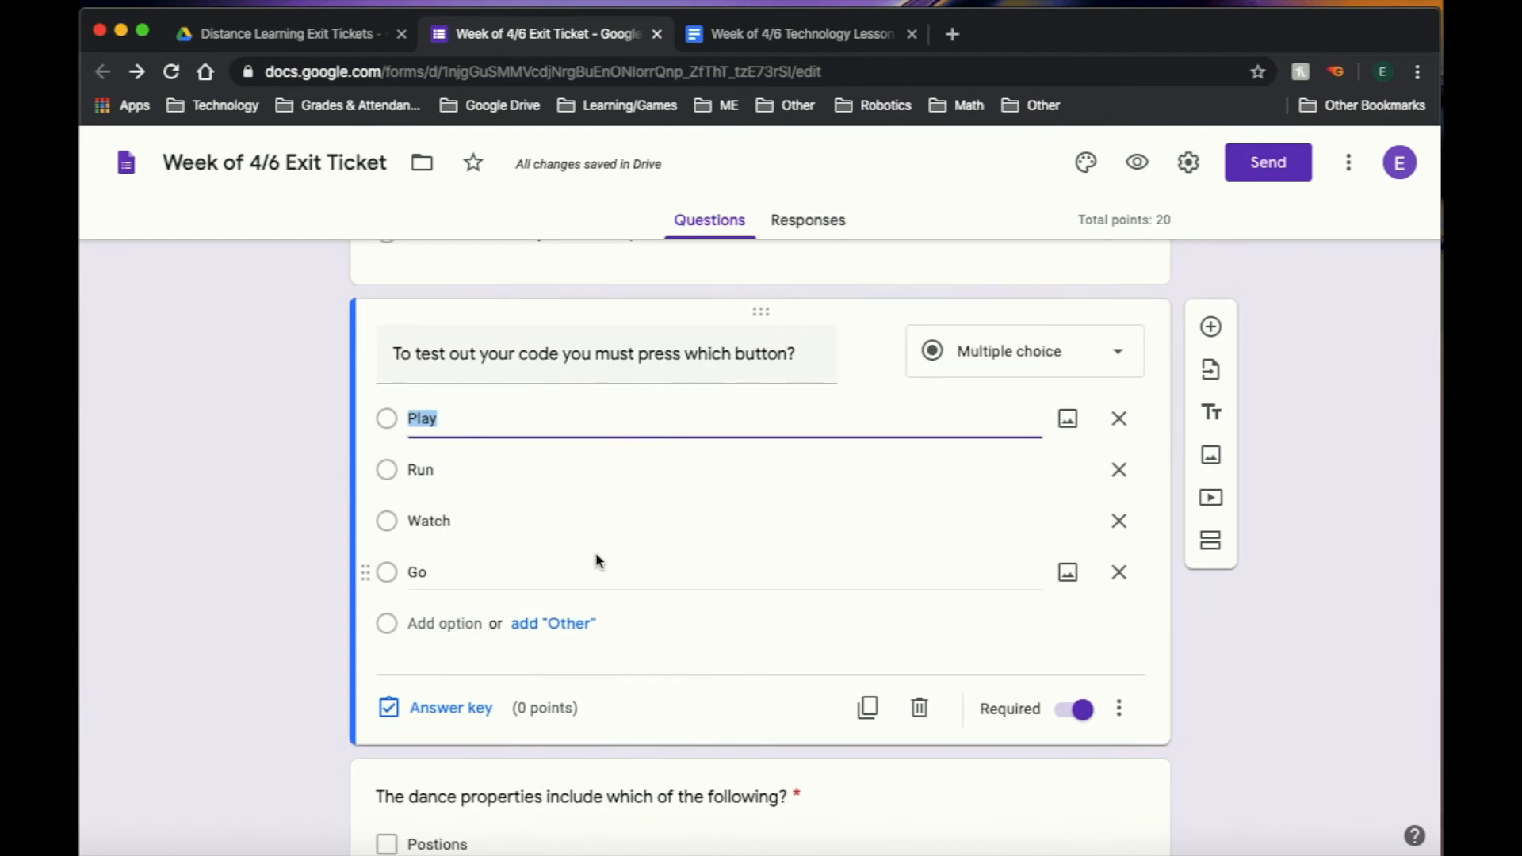
left_click(446, 712)
left_click(1059, 417)
type("10")
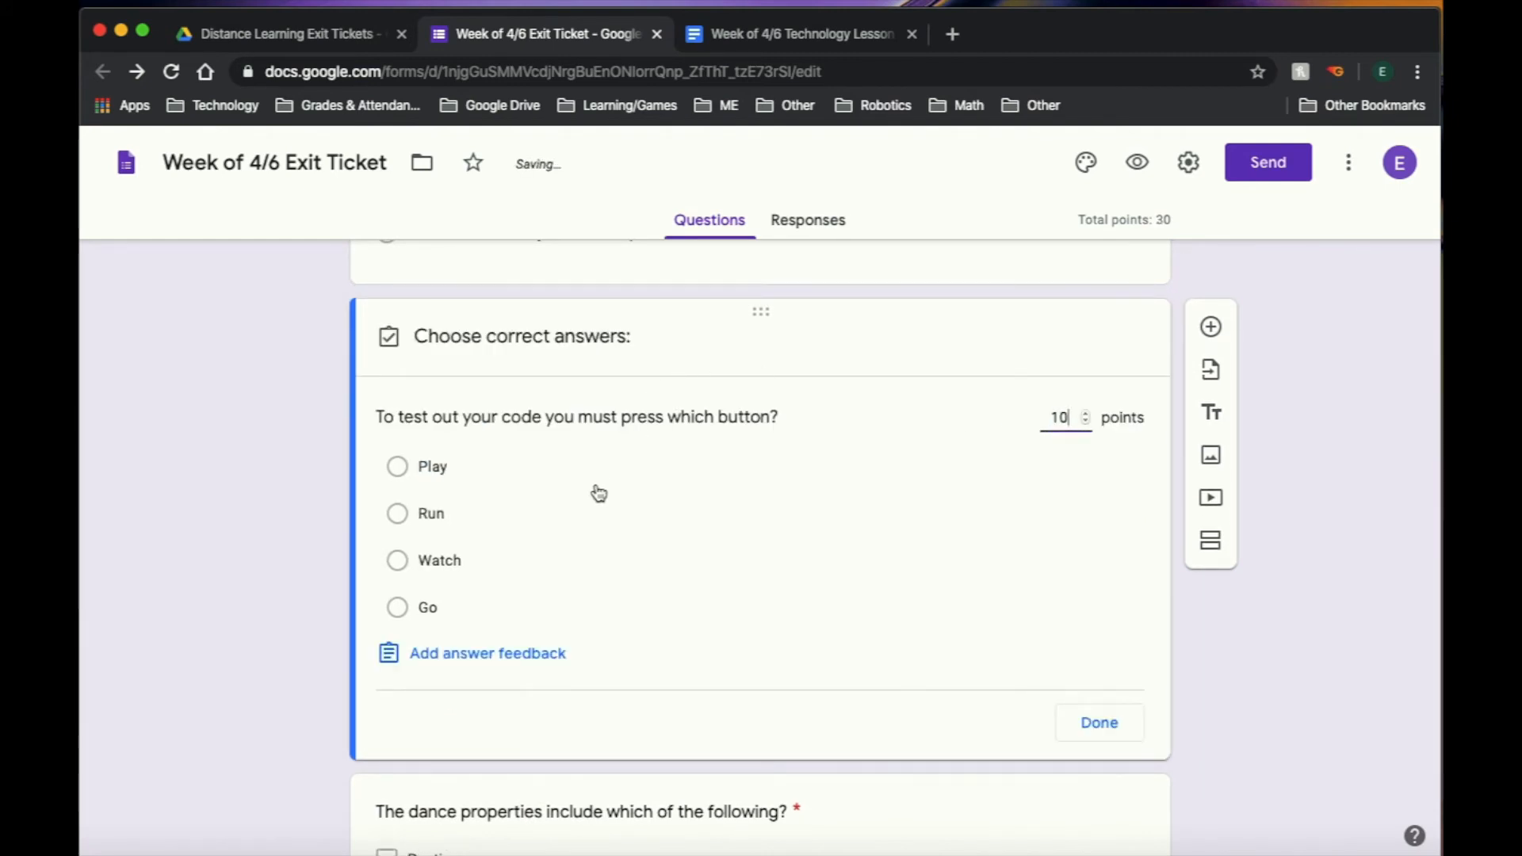
left_click(581, 524)
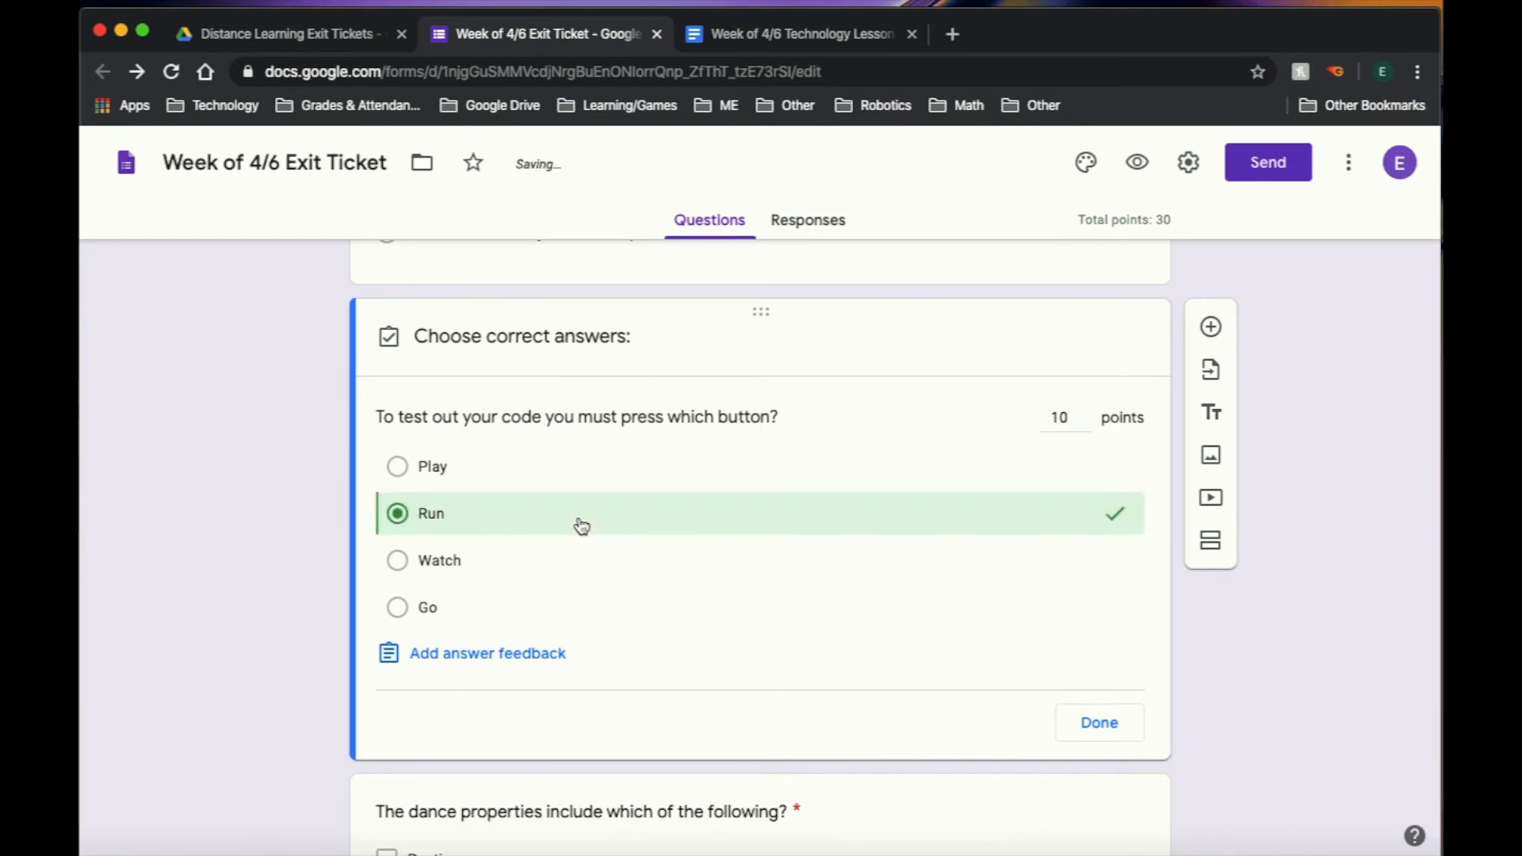
left_click(1098, 723)
Give the dance properties question 10 points and mark "Postions", "Size" and "Color" as its correct answers.
scroll(790, 607, "down", 4)
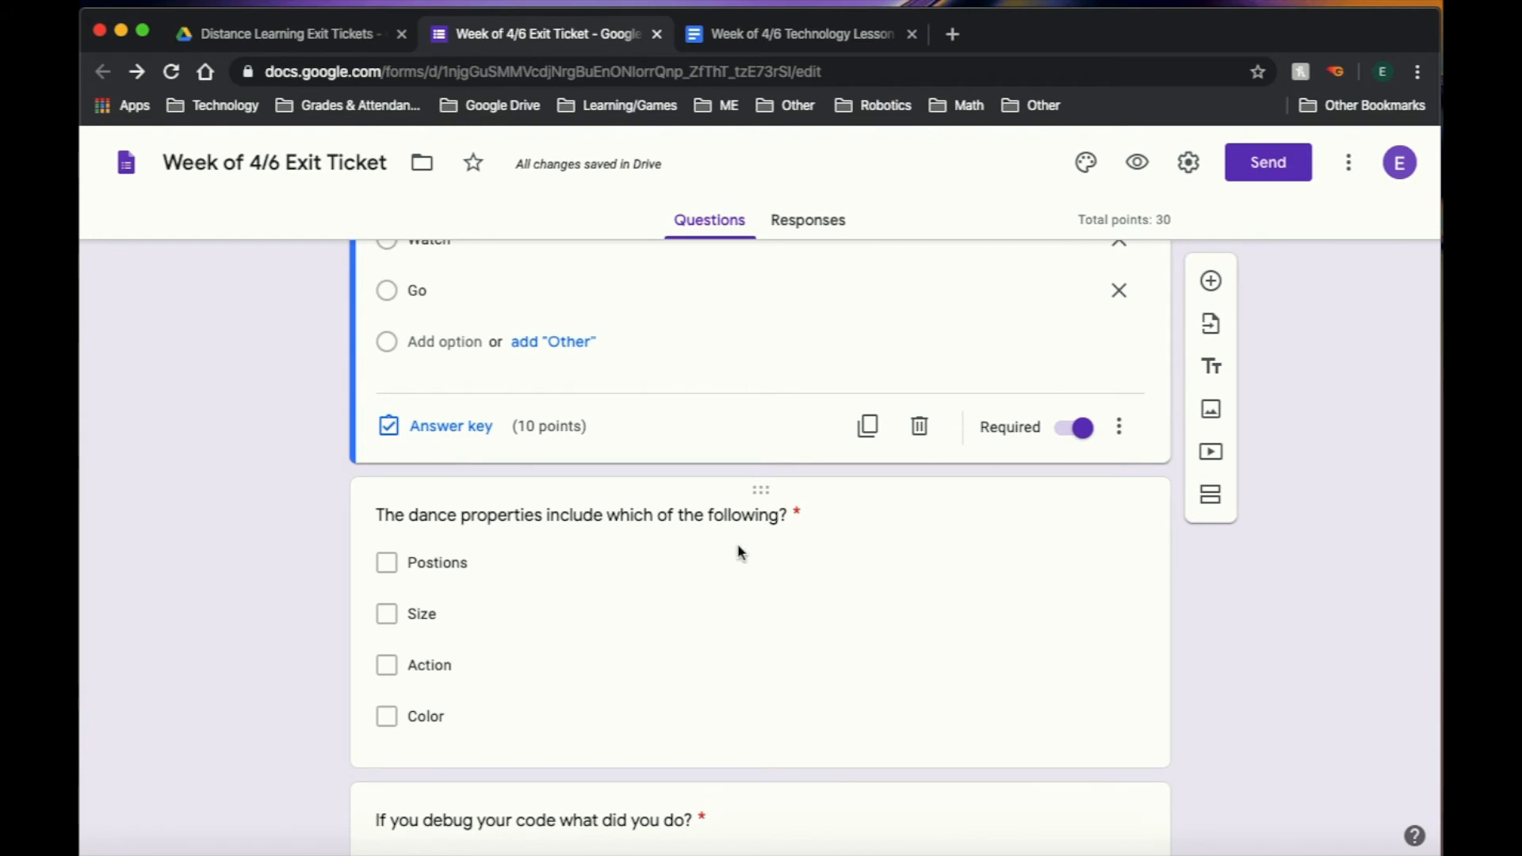
left_click(745, 587)
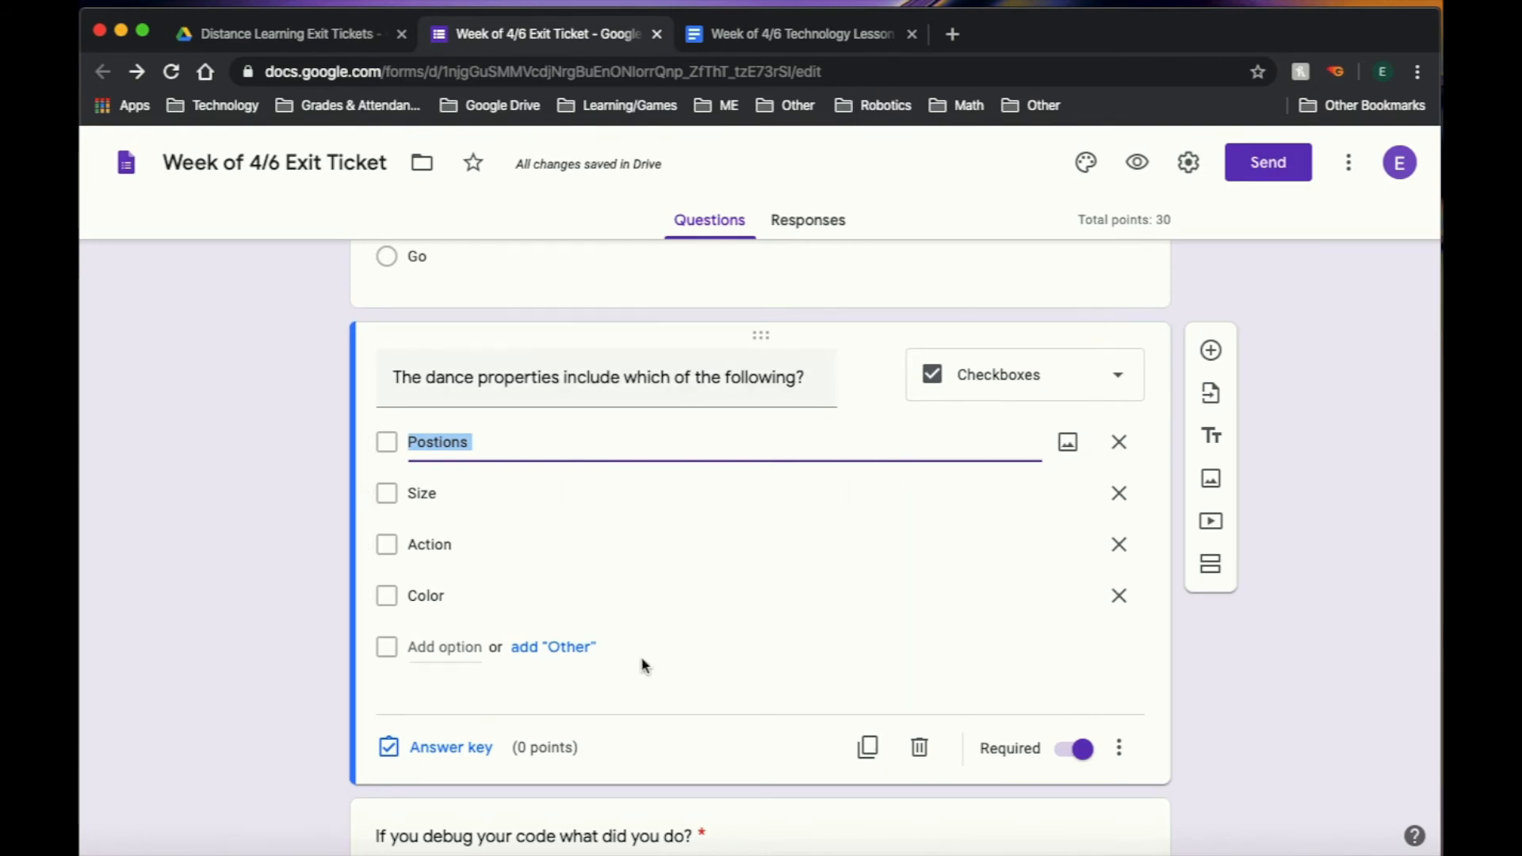
left_click(454, 748)
type("10")
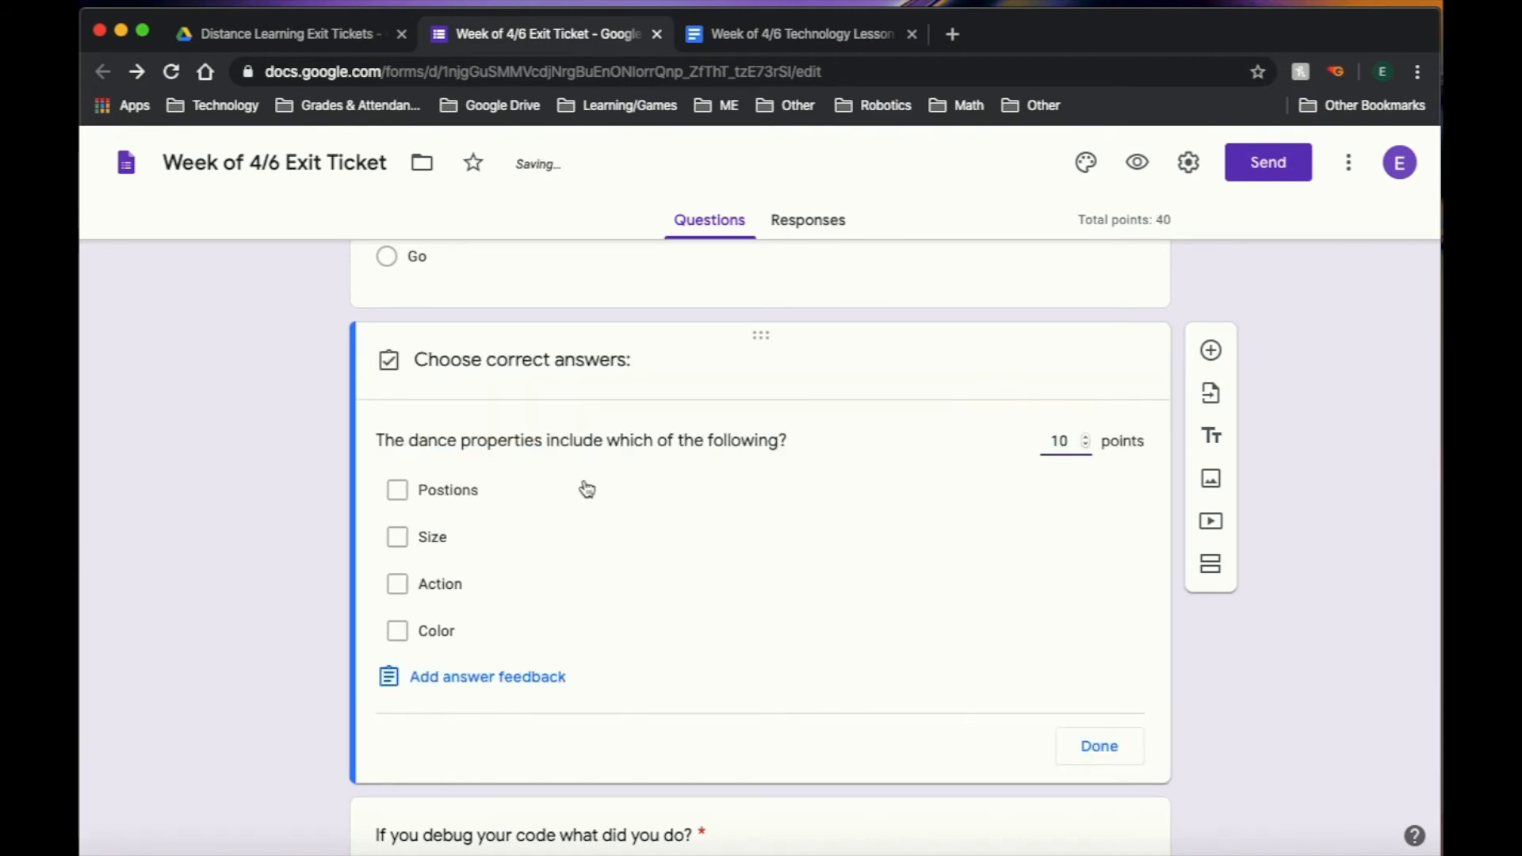
left_click(590, 486)
left_click(585, 536)
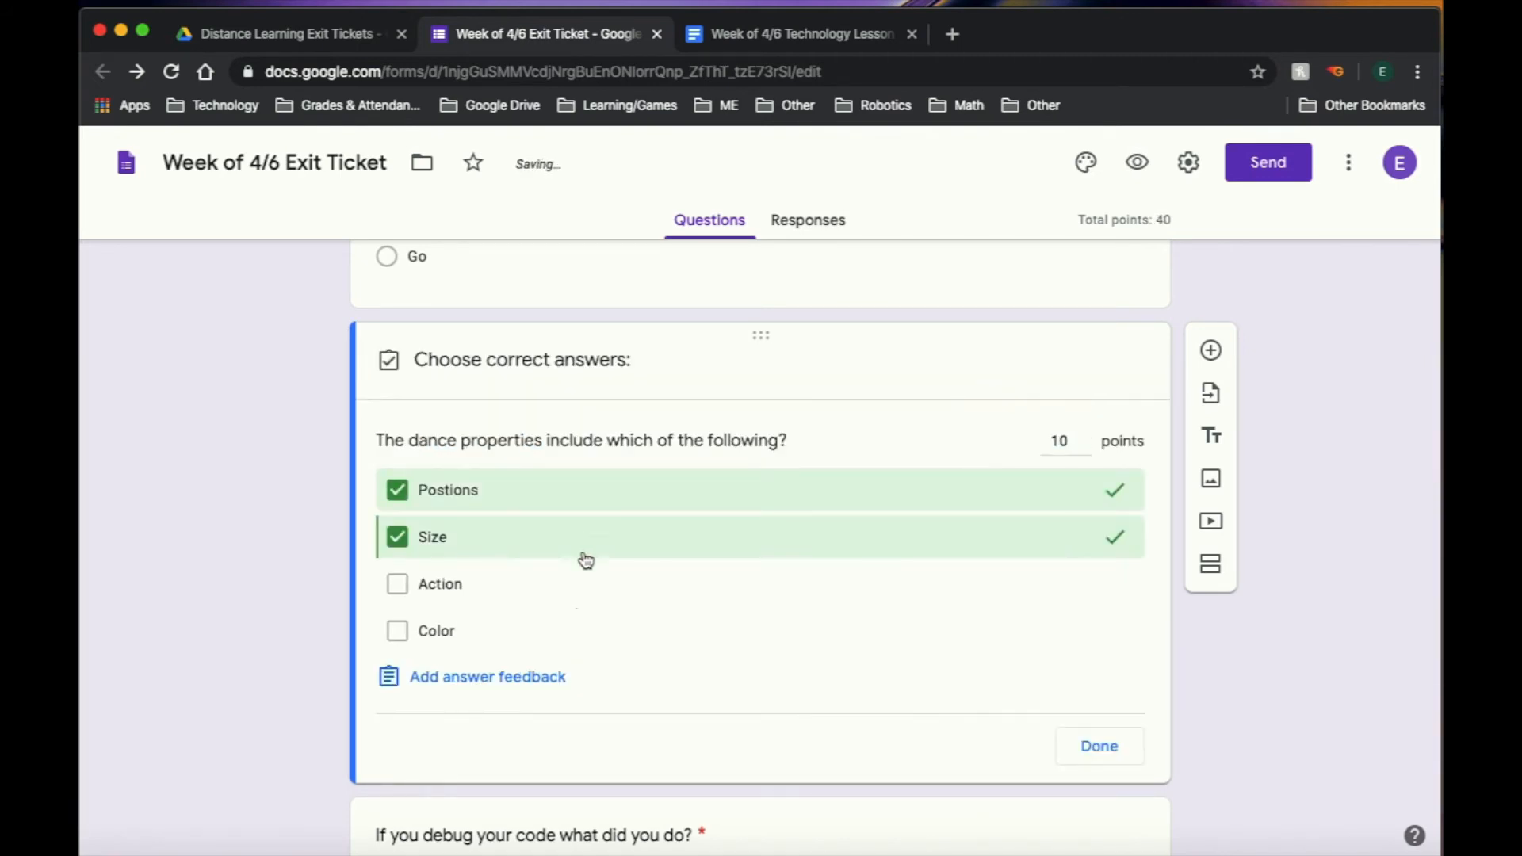
left_click(565, 631)
left_click(1106, 757)
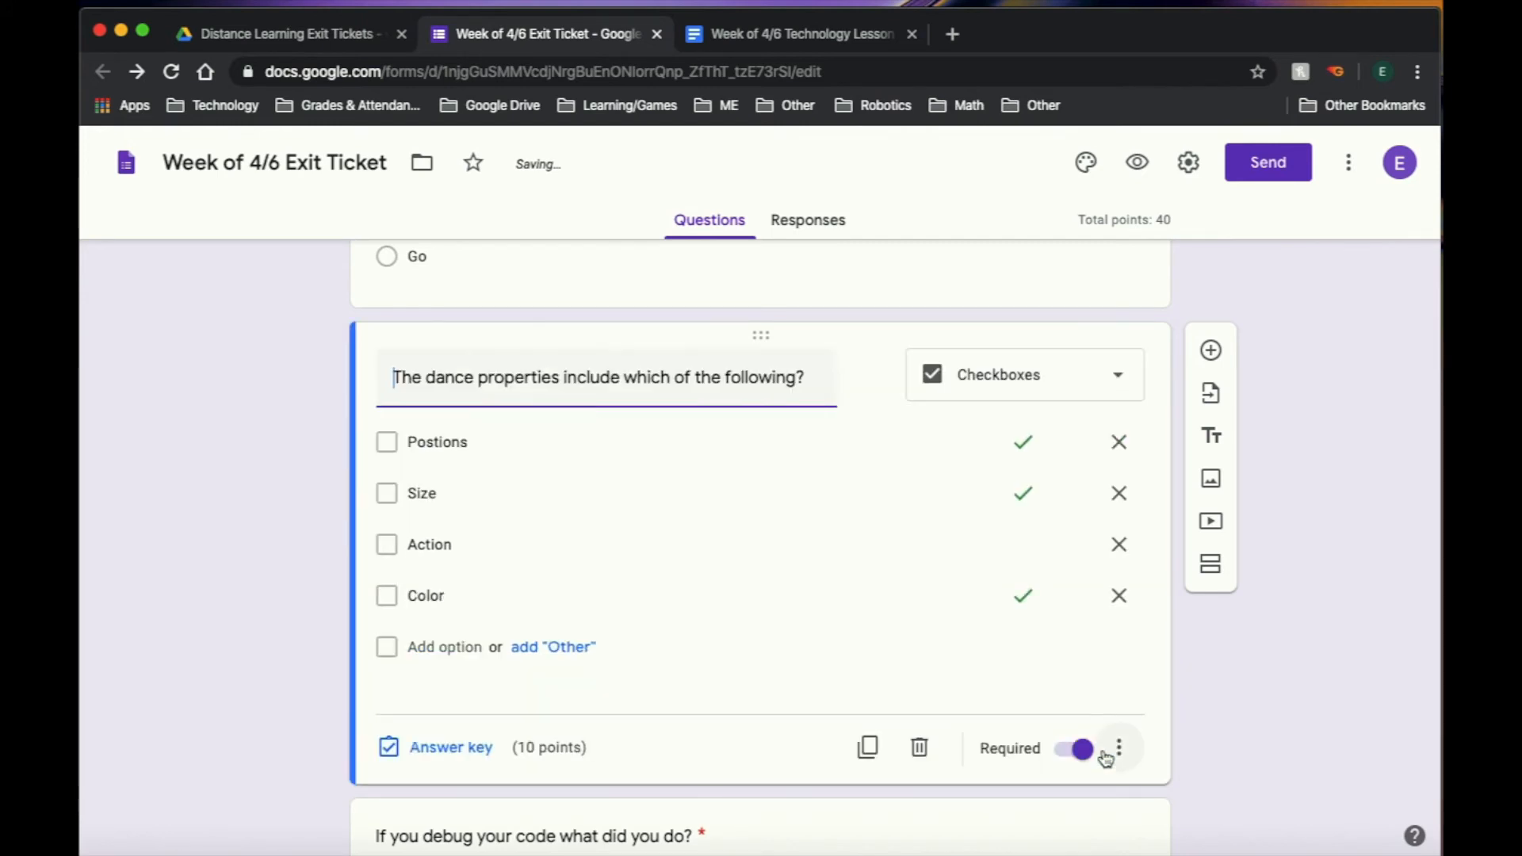
Give the debug question 10 points with "Took out the mistake in the code that was causing the program to fail" as the correct answer.
scroll(783, 567, "down", 4)
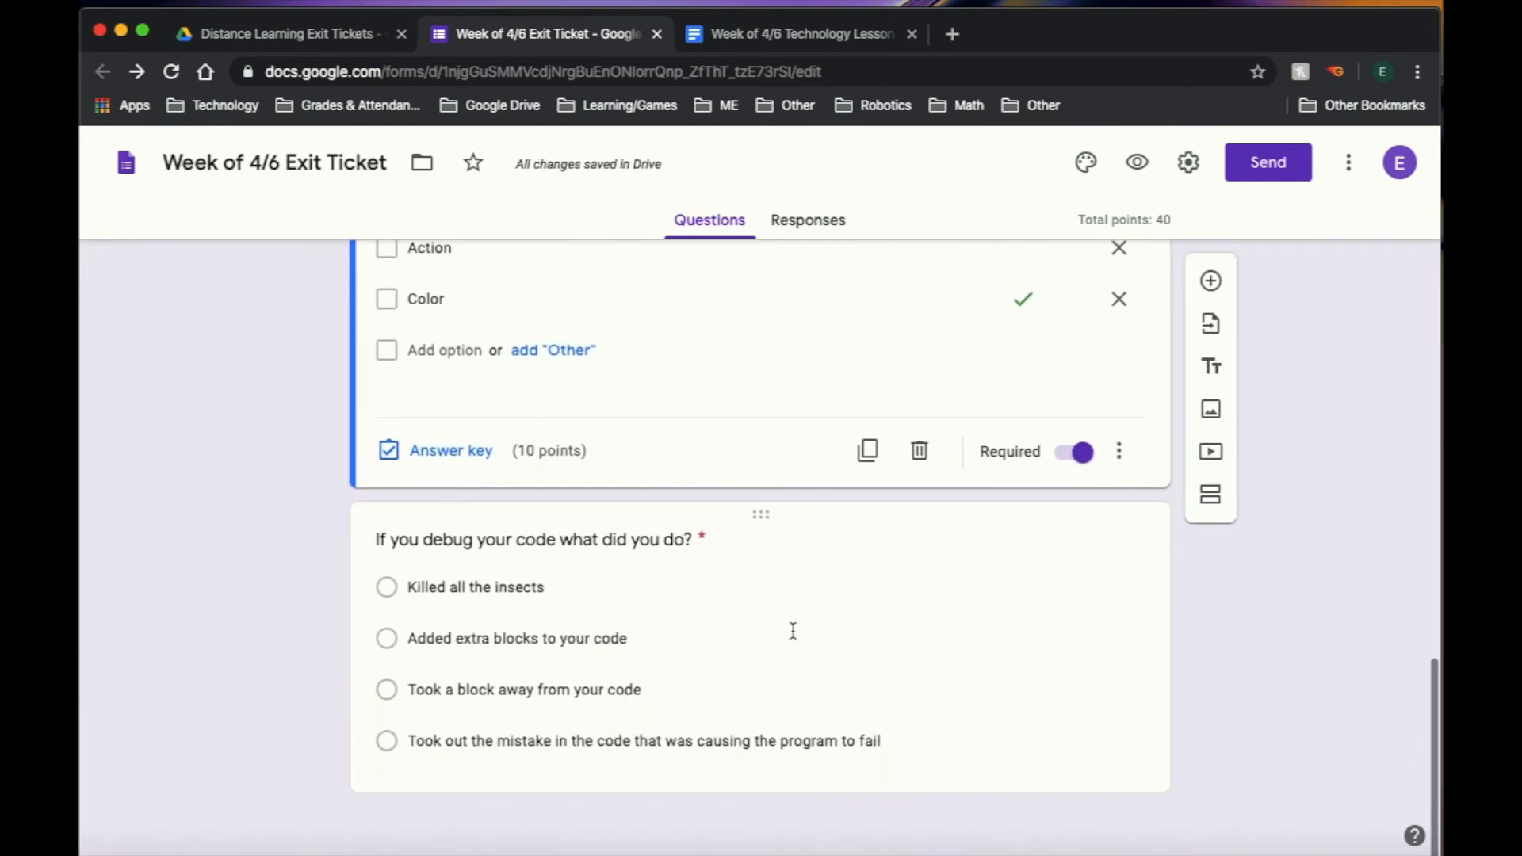
left_click(791, 630)
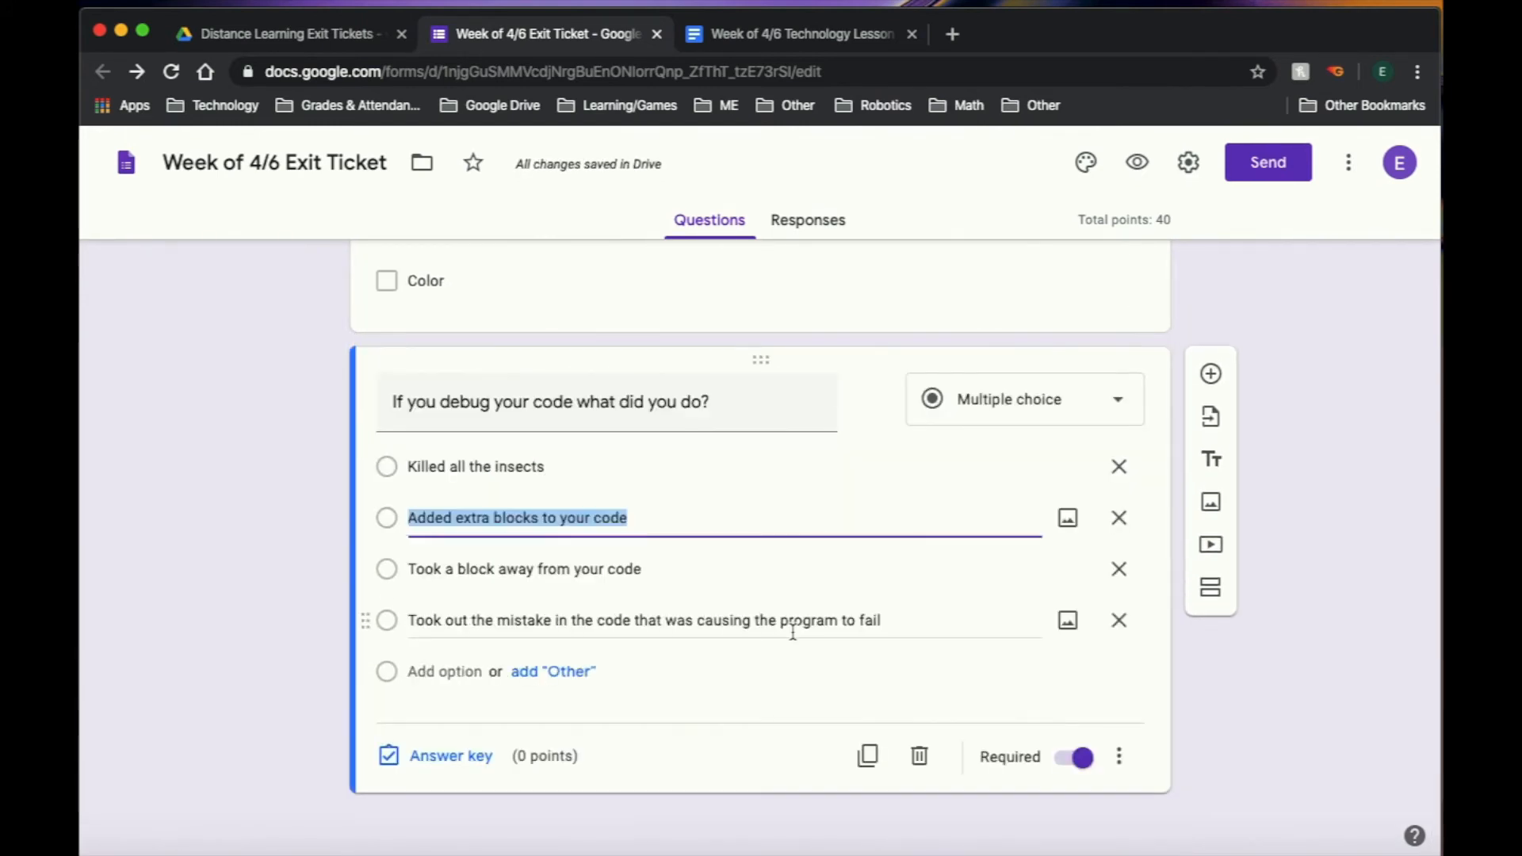
left_click(428, 757)
type("10")
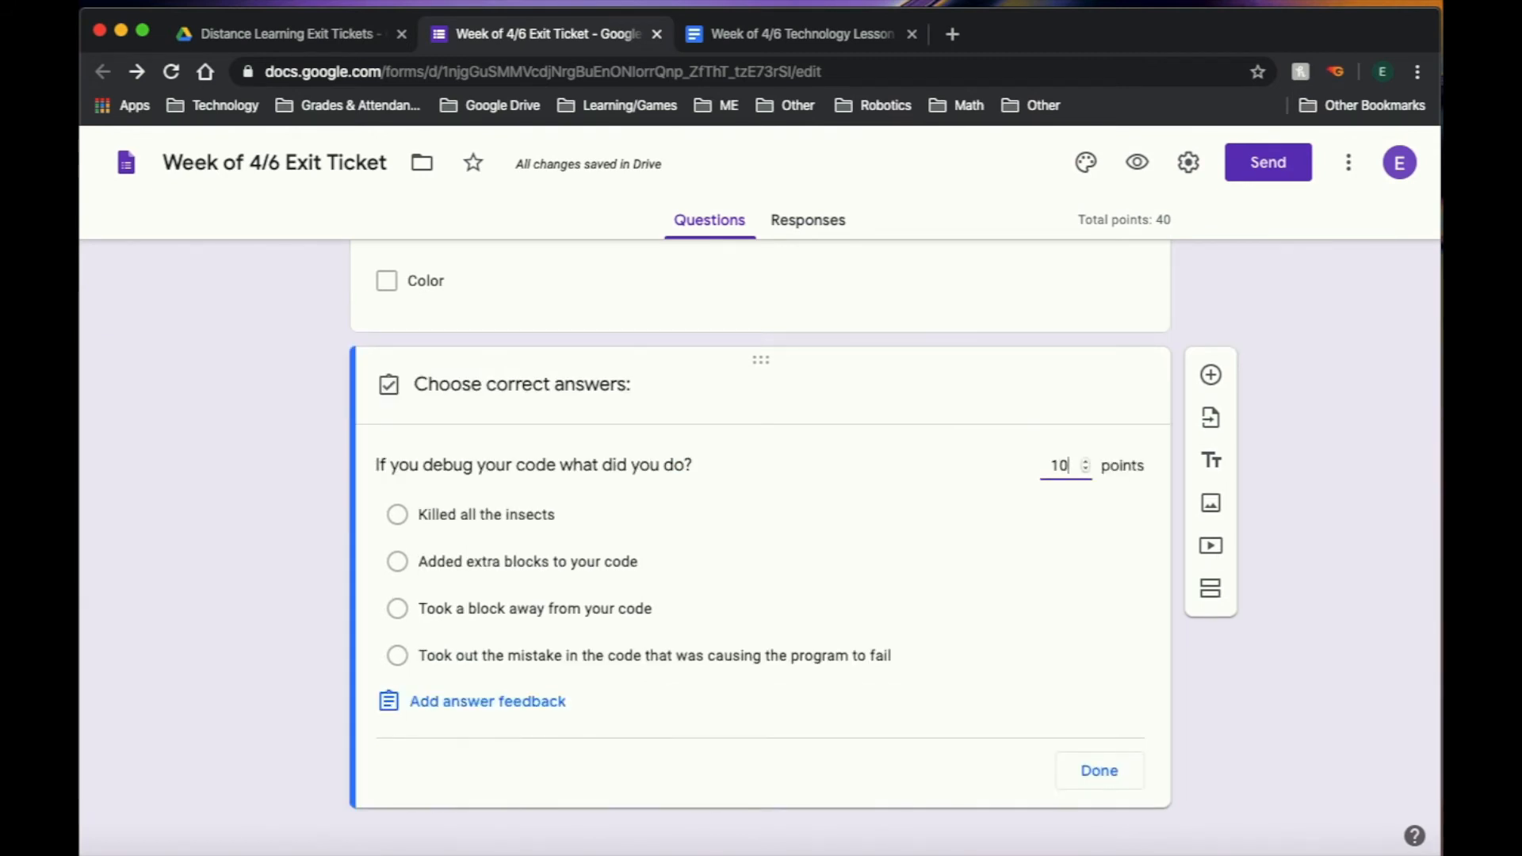
left_click(660, 655)
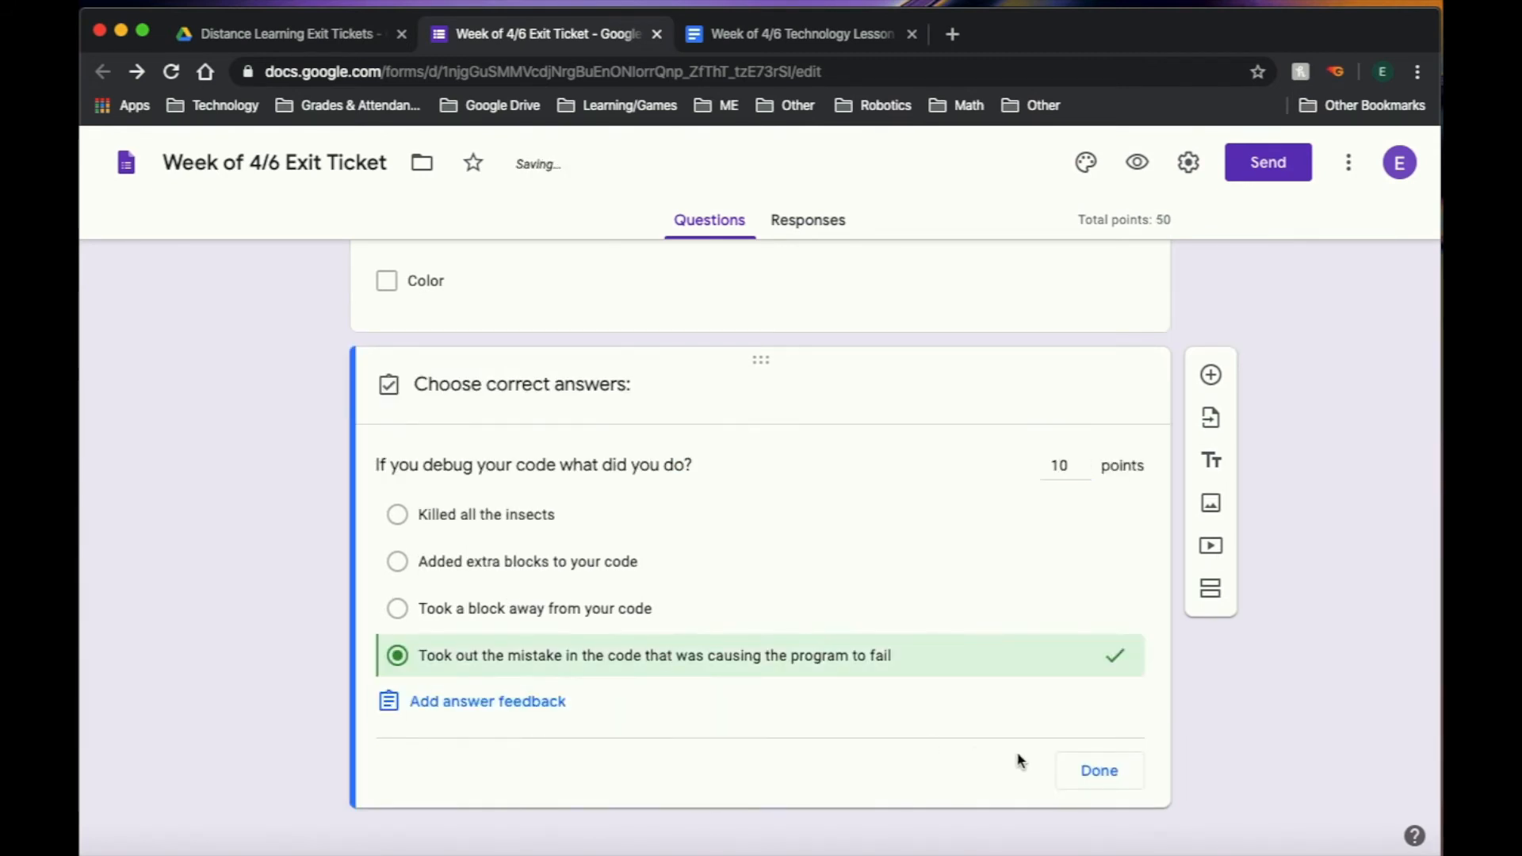
left_click(1101, 783)
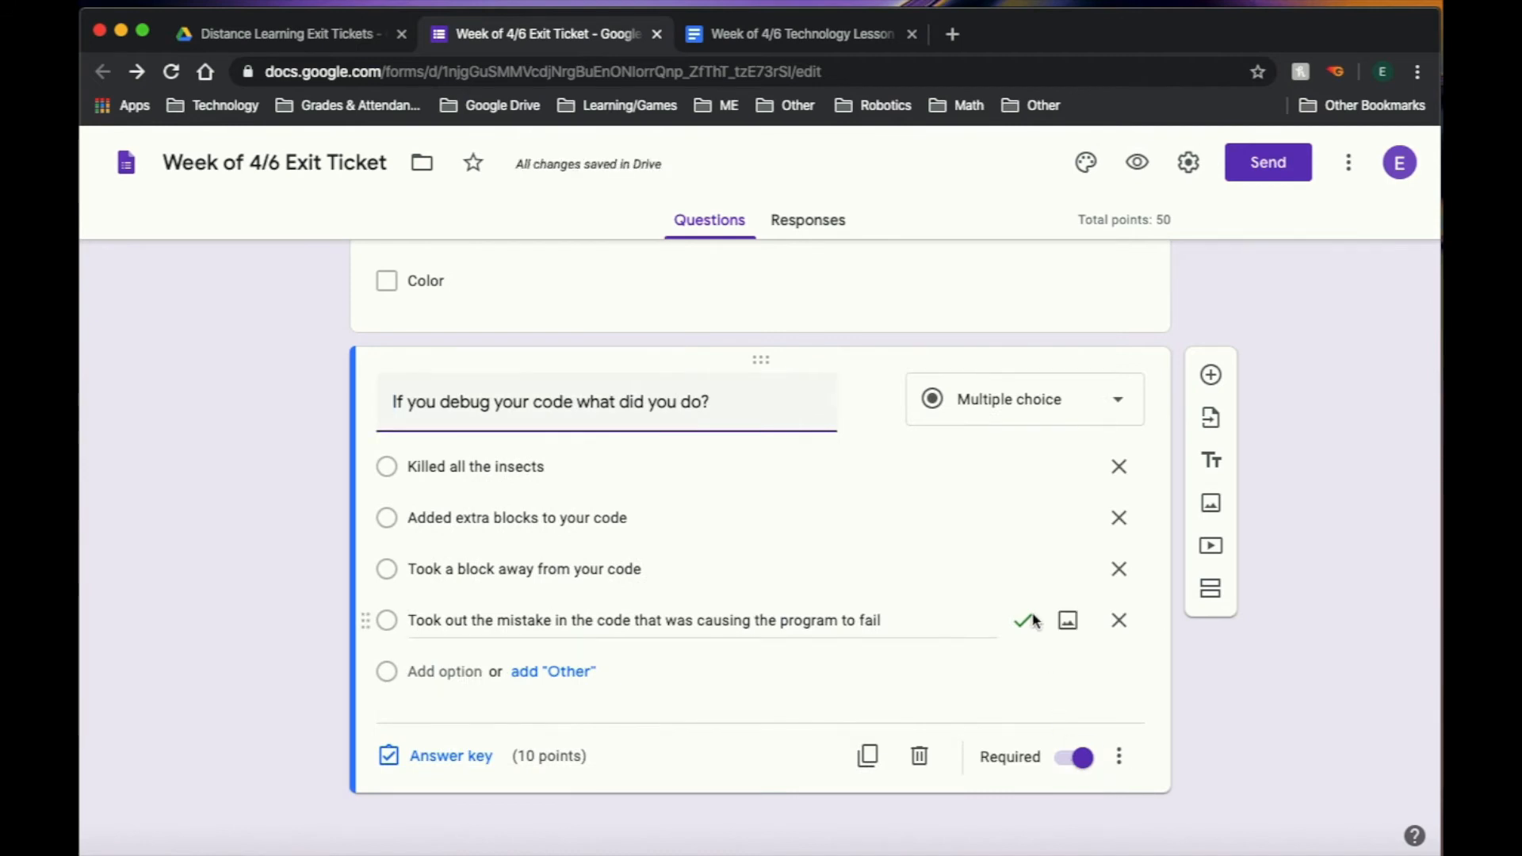
Create a new spreadsheet for the form's responses, keeping the suggested name.
scroll(1032, 616, "up", 20)
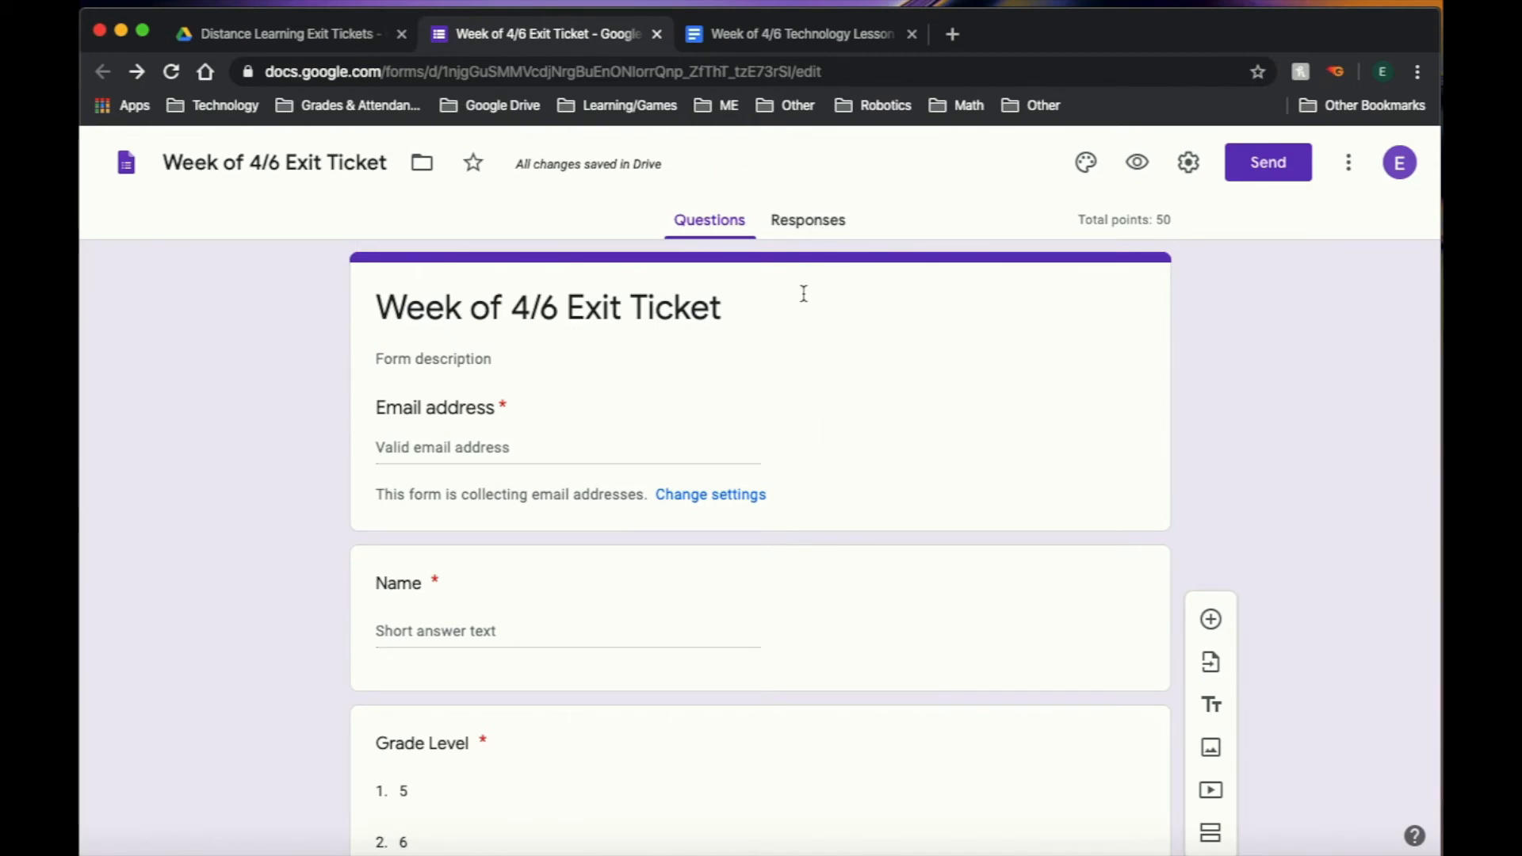
left_click(824, 217)
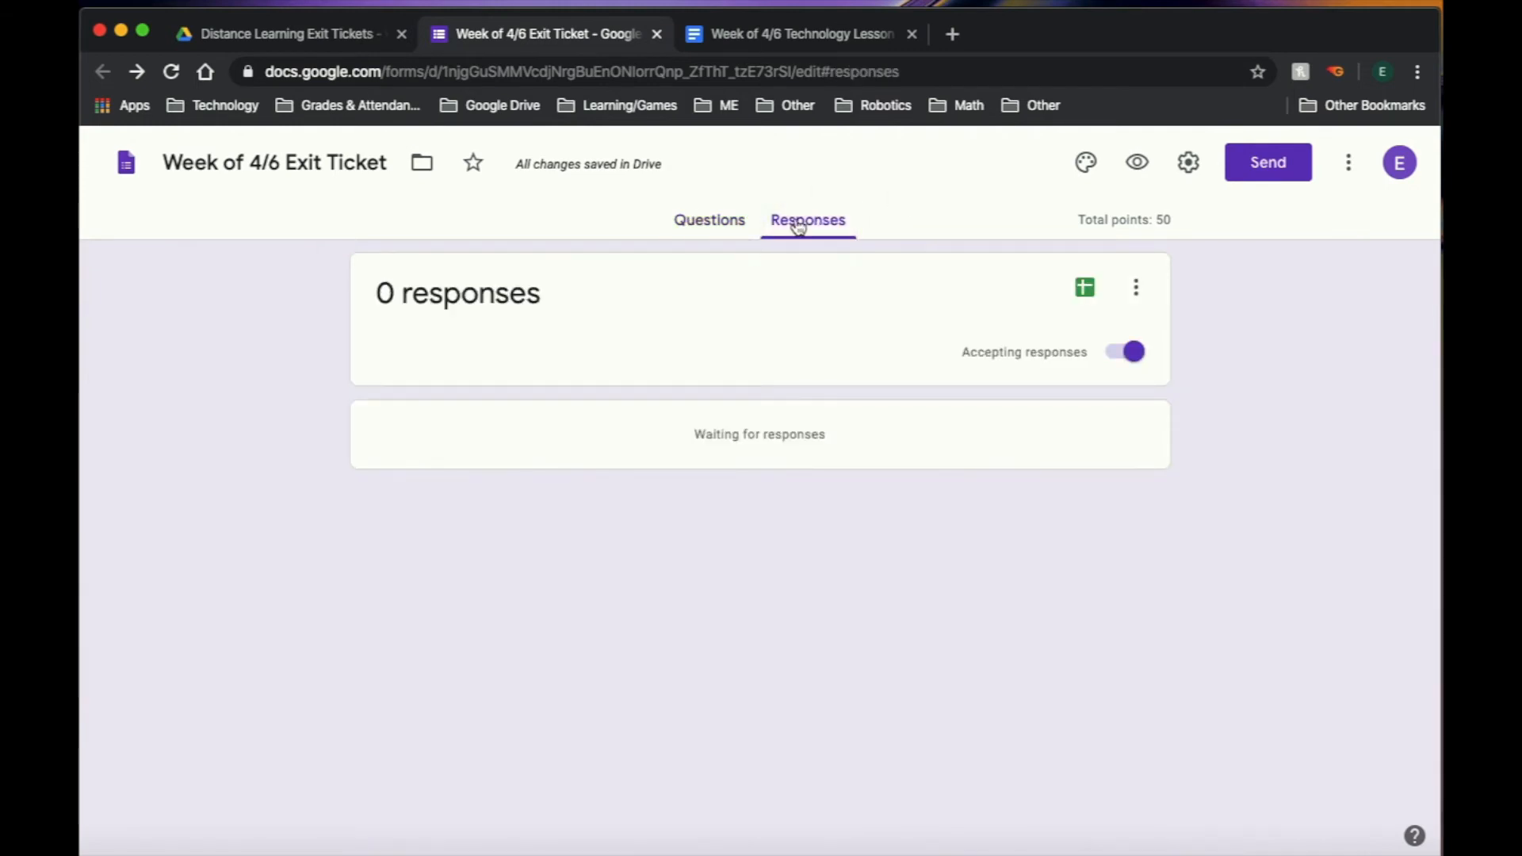
left_click(1087, 292)
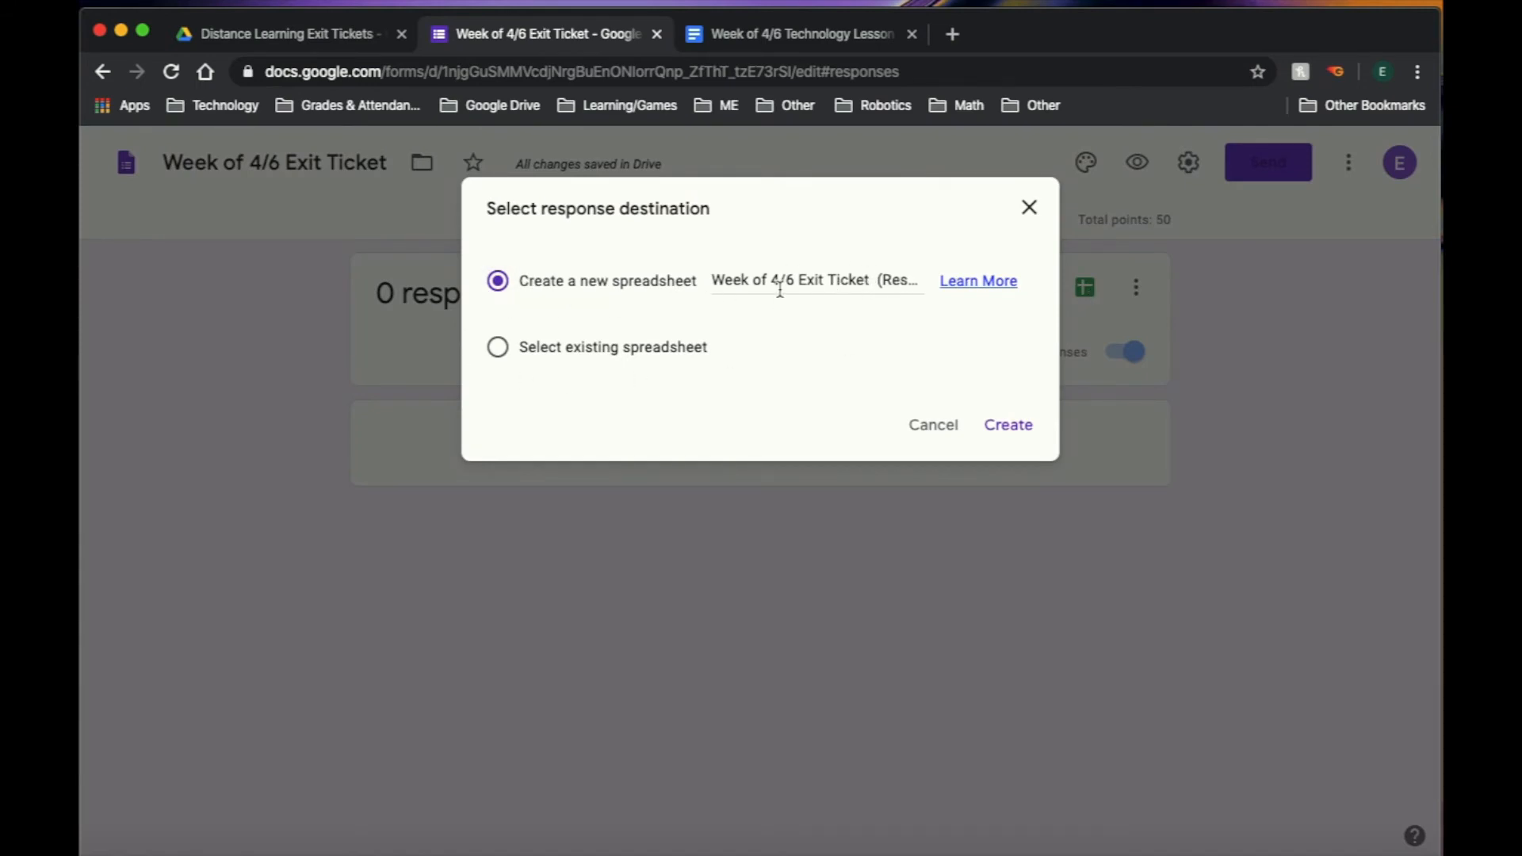
left_click(1008, 425)
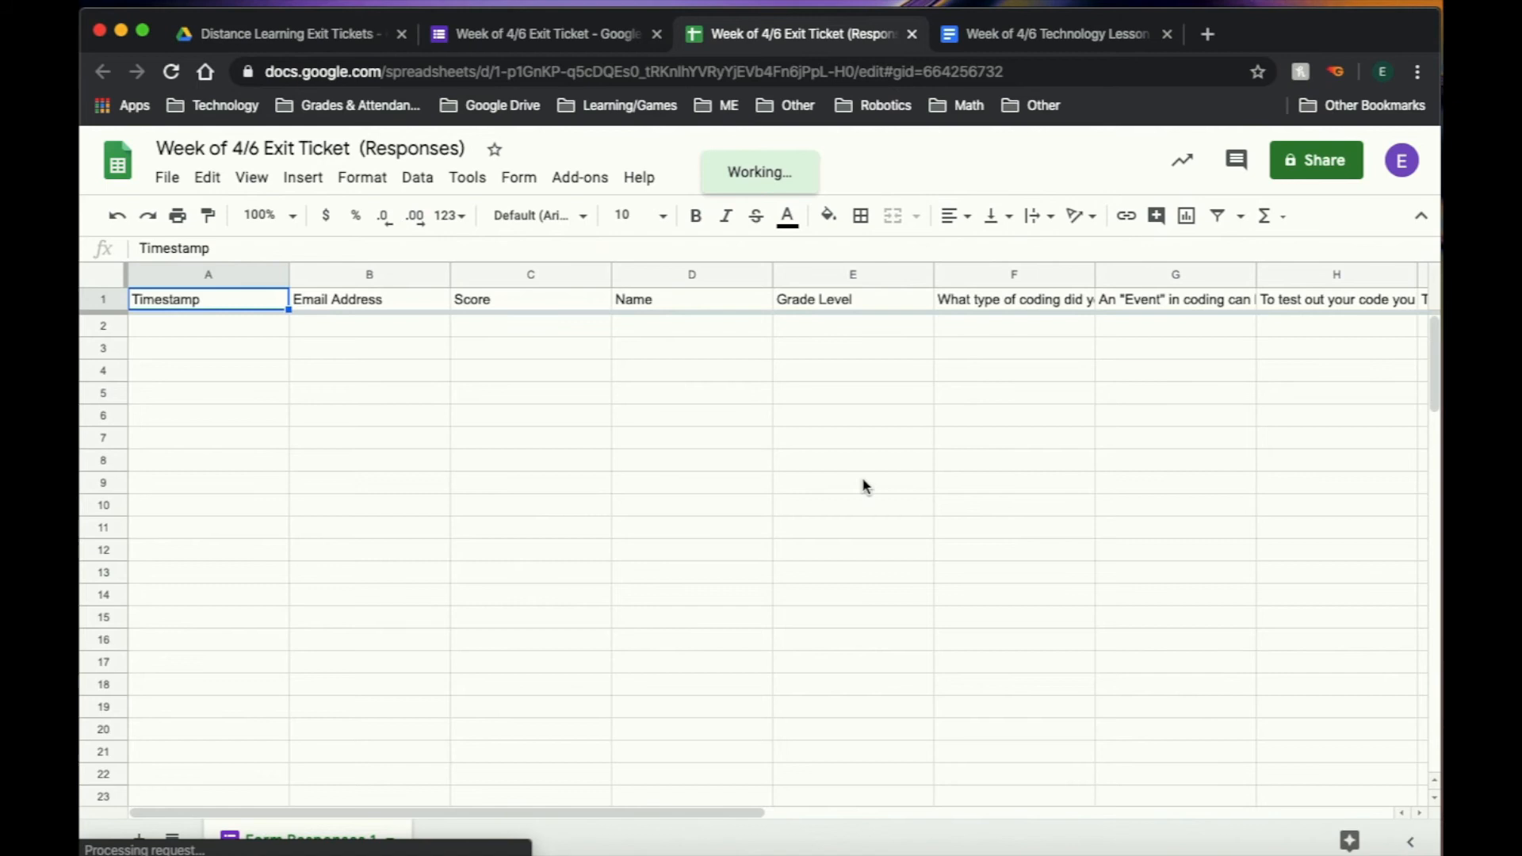
Review the form's responses and its linked spreadsheet, close the spreadsheet, and check both files in the Distance Learning Exit Tickets folder.
left_click(586, 37)
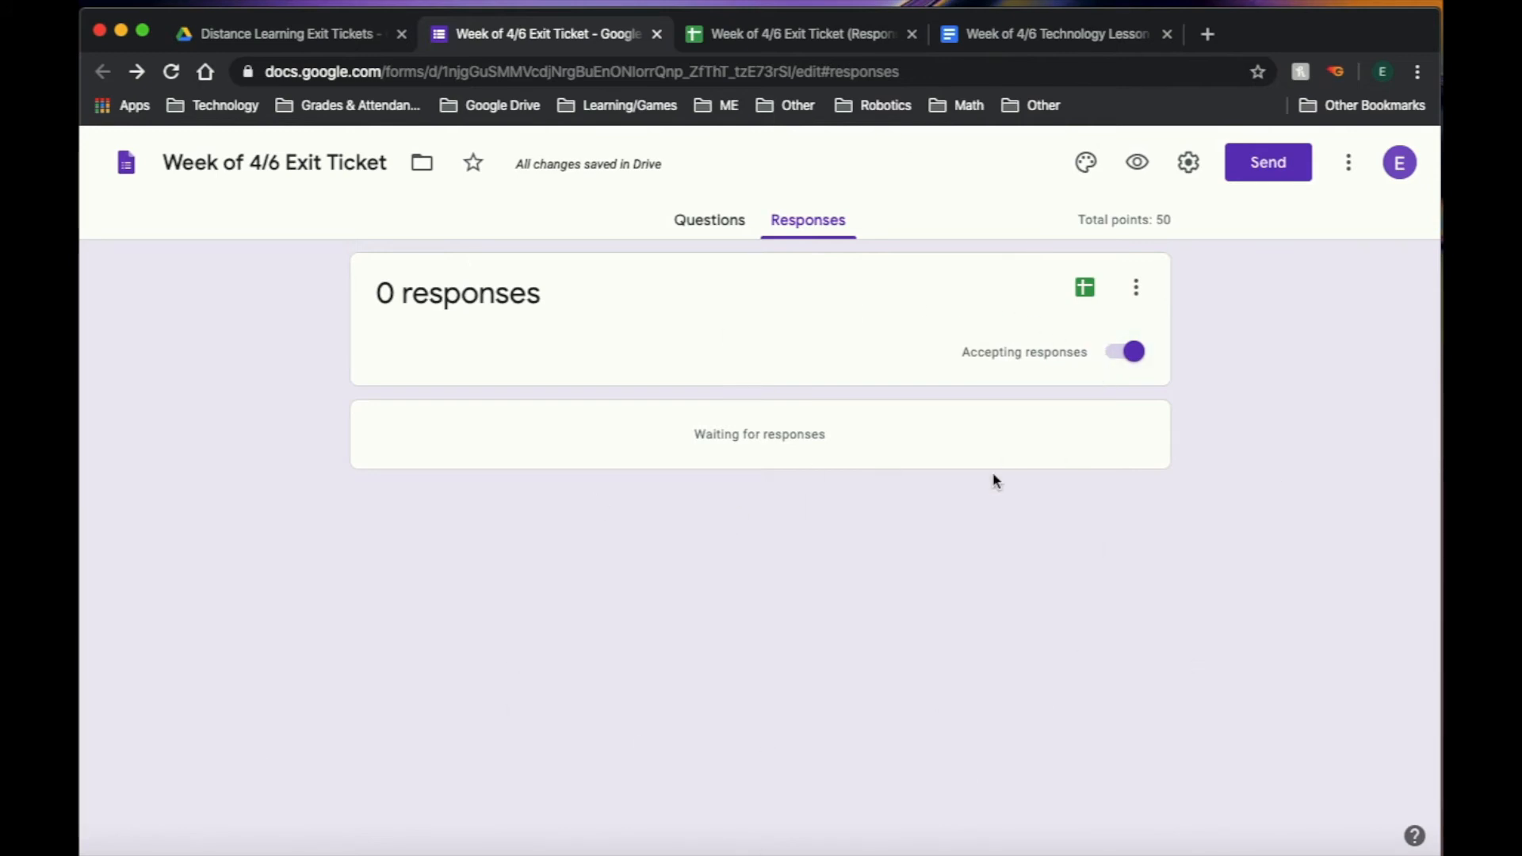
left_click(778, 35)
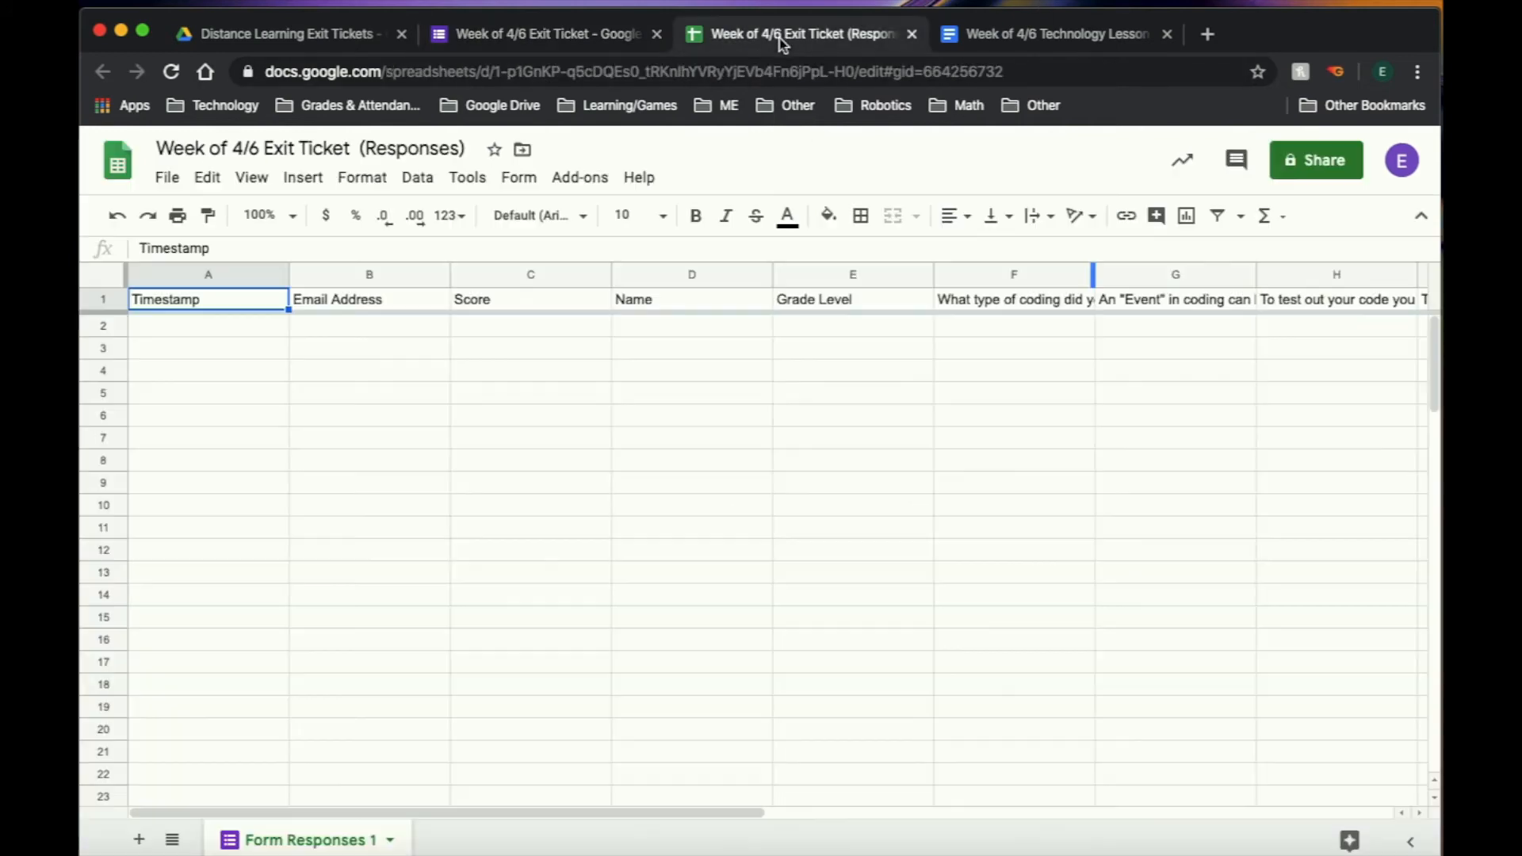
left_click(911, 34)
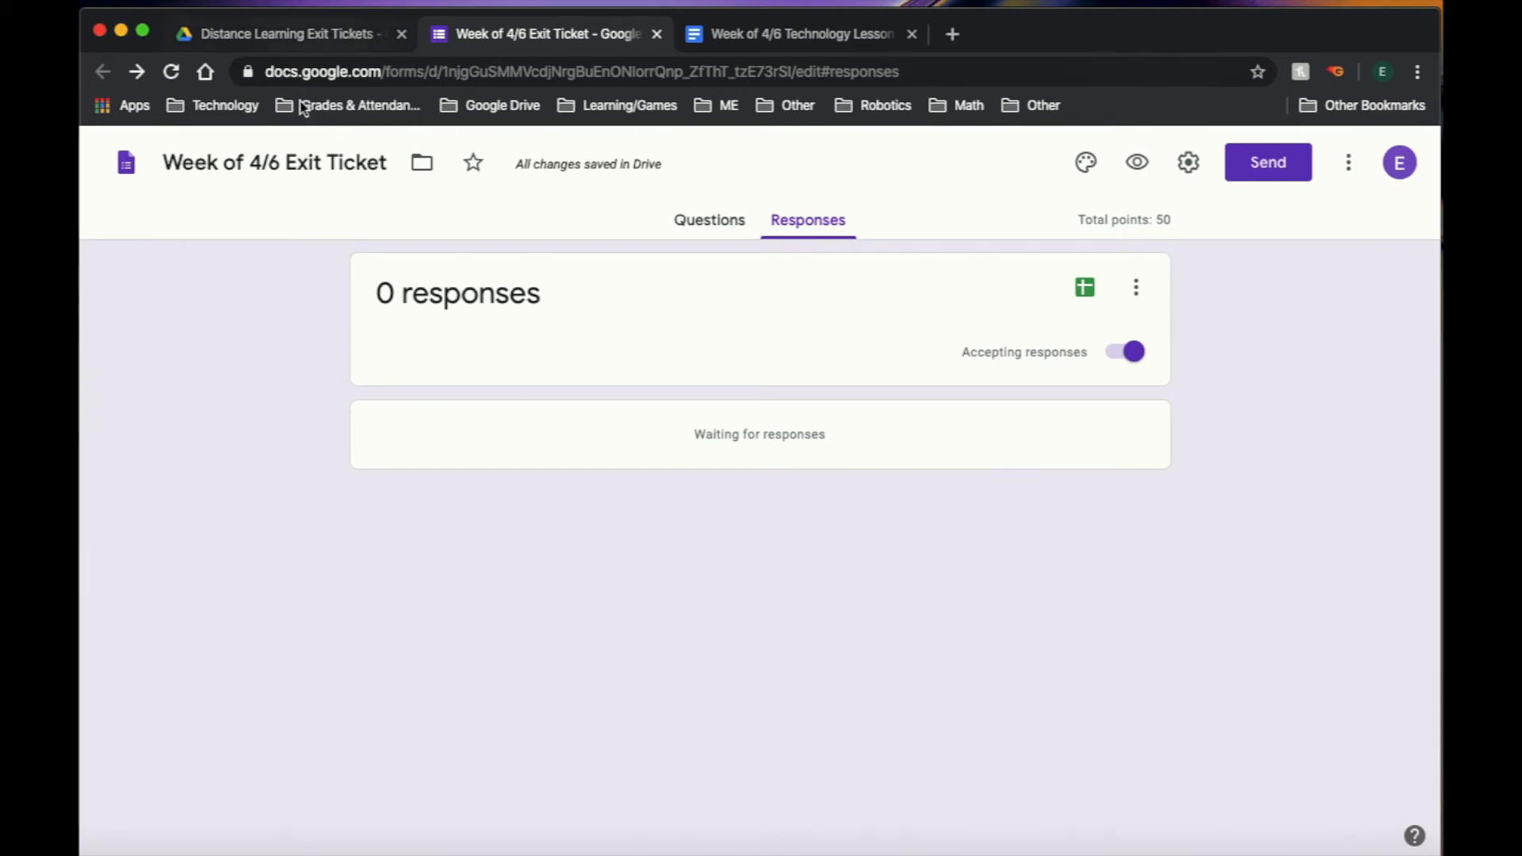
left_click(350, 34)
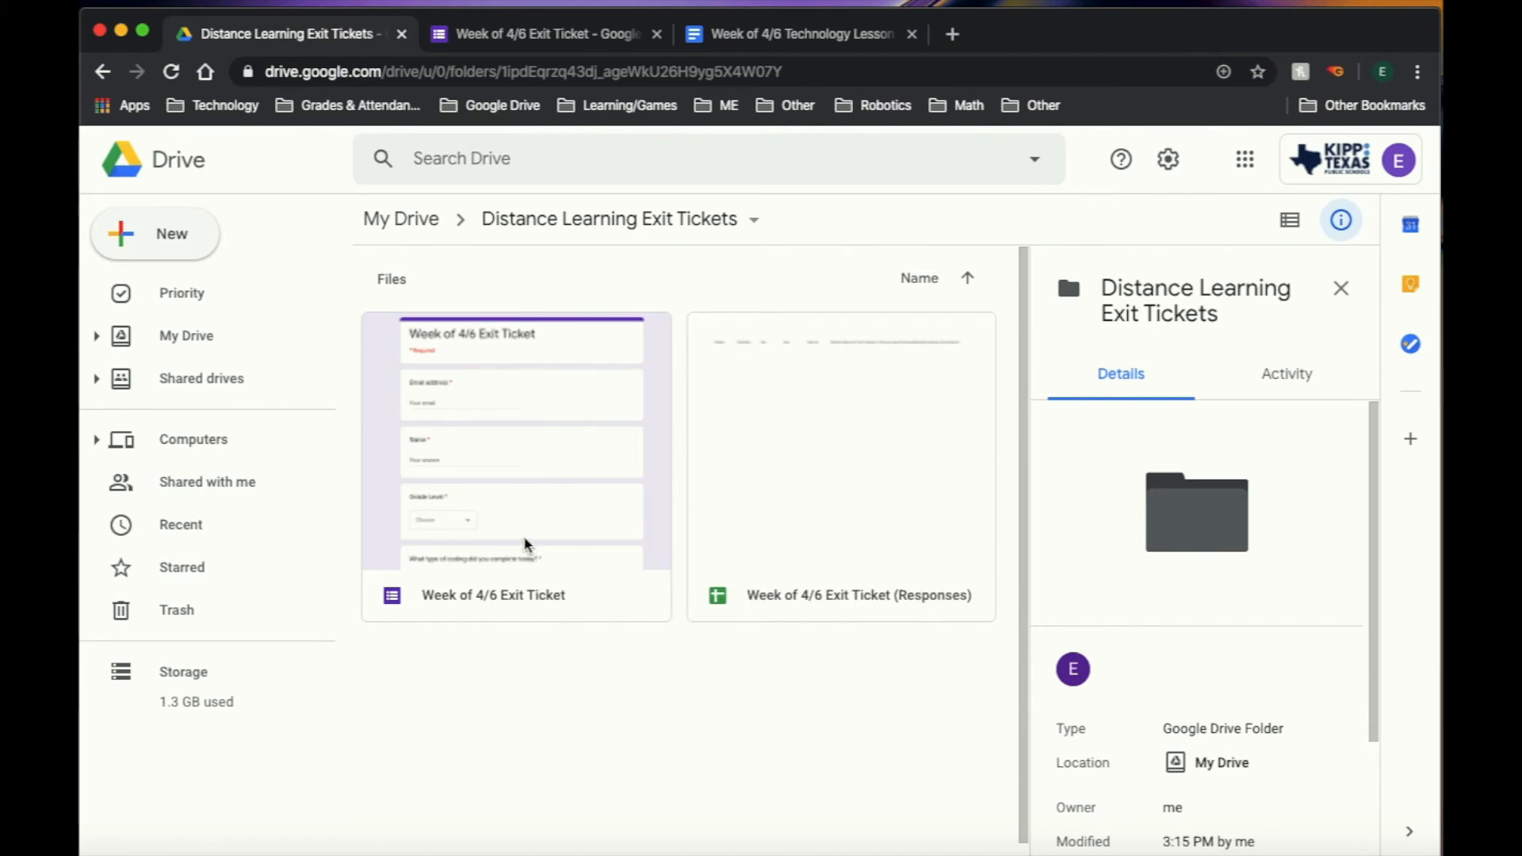
Look through the Week of 4/6 Technology Lesson document down to the exit ticket task in its Evaluate section.
left_click(743, 35)
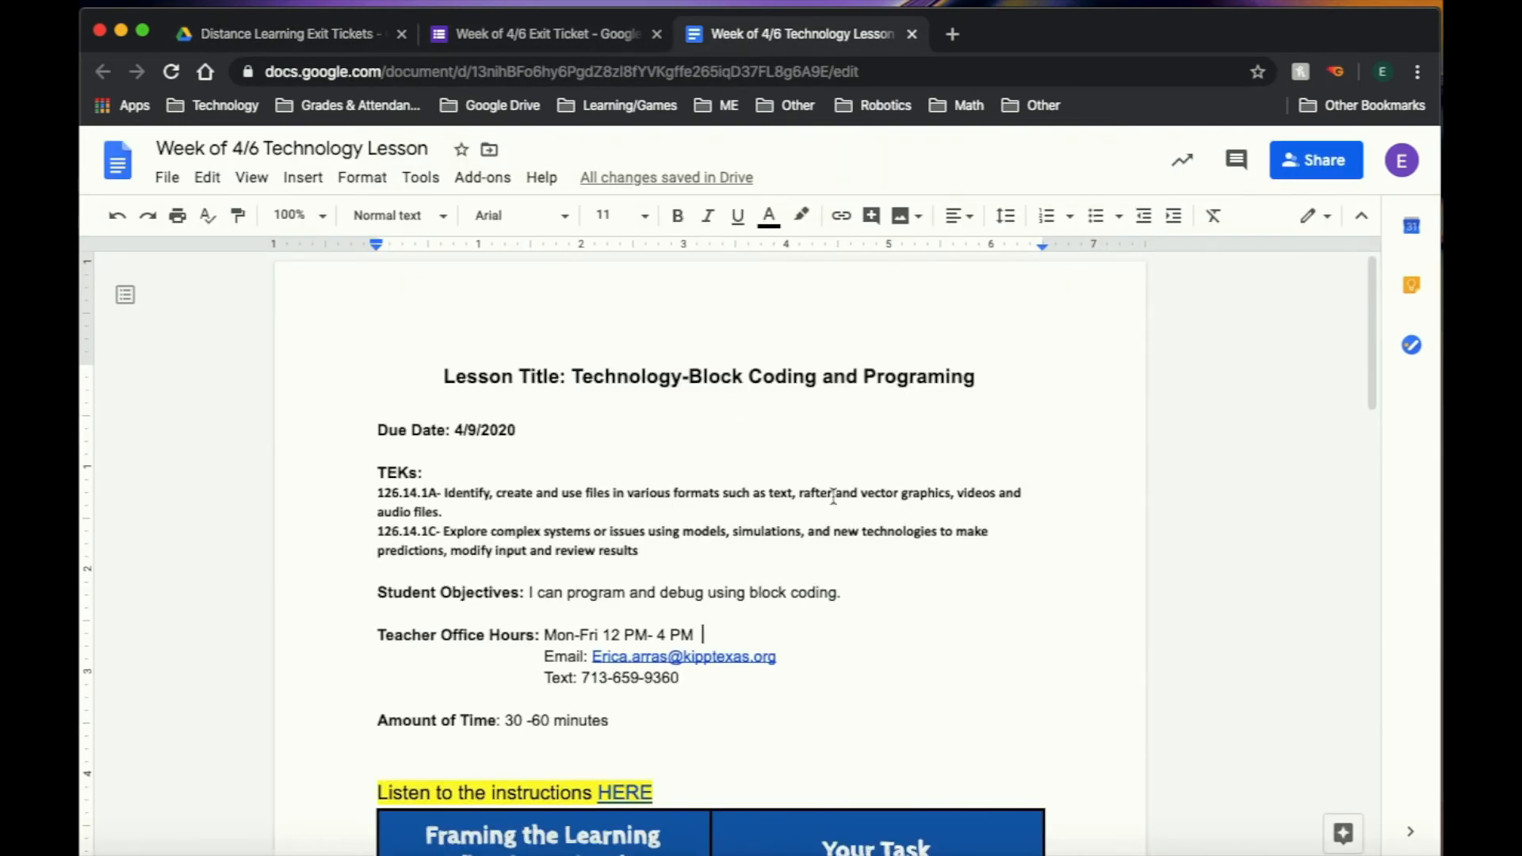
scroll(833, 497, "down", 15)
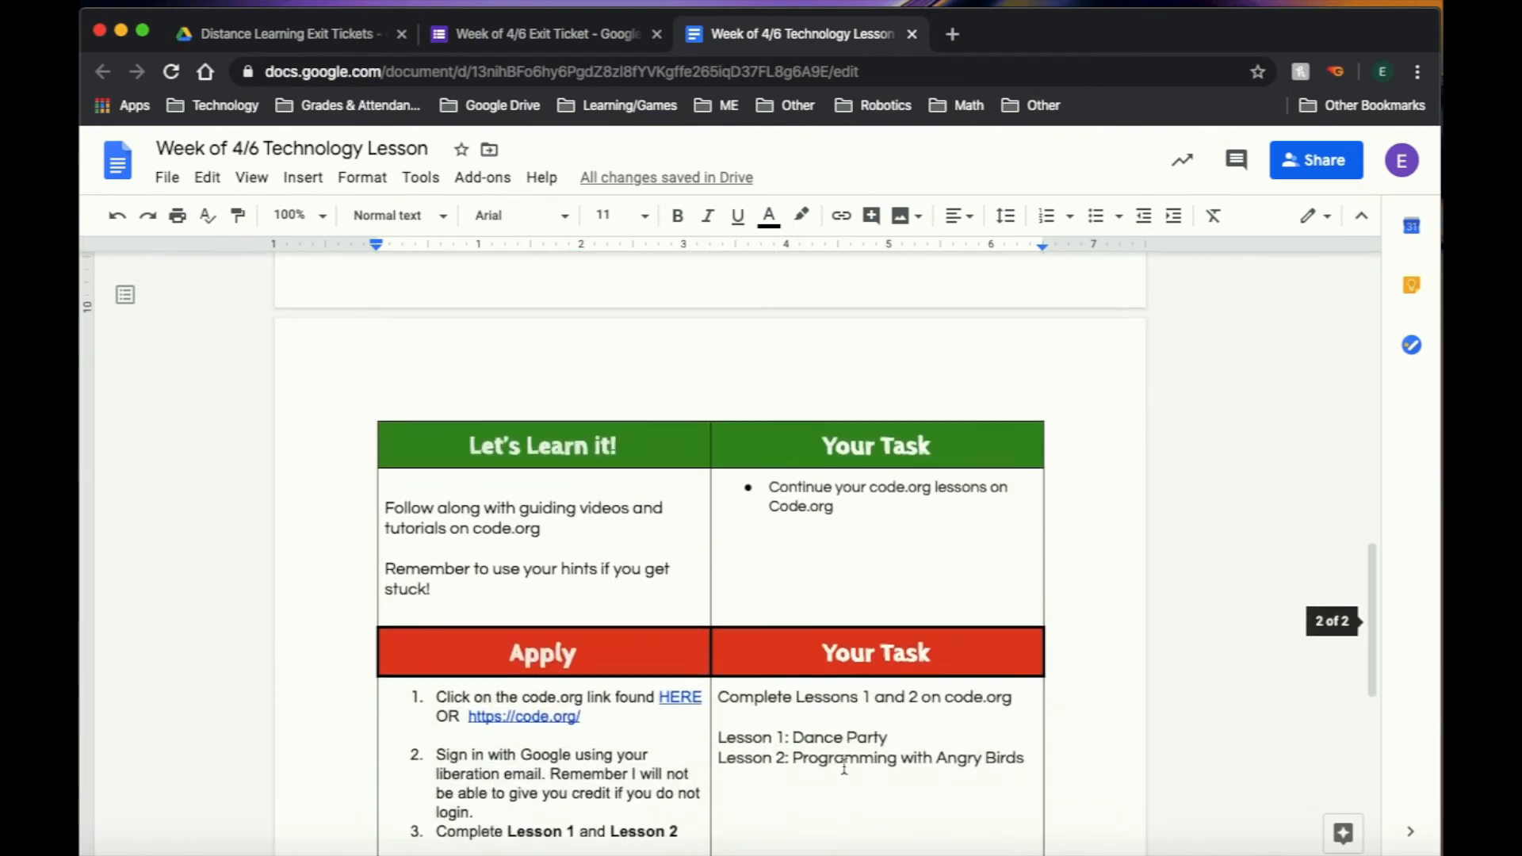
scroll(843, 765, "down", 8)
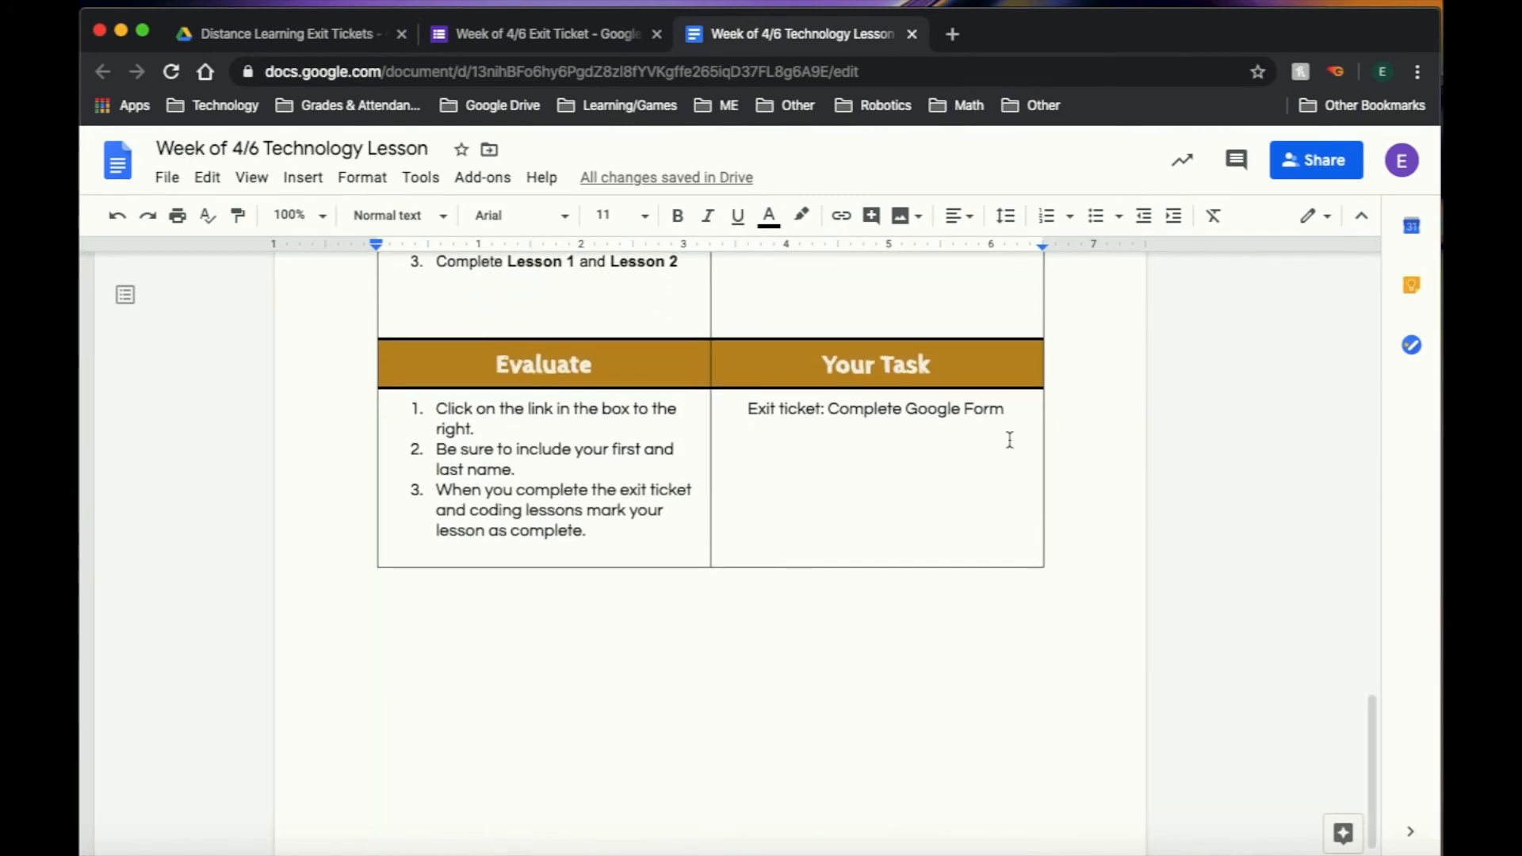
Copy the Week of 4/6 Exit Ticket form's shareable link as a shortened URL.
left_click(498, 35)
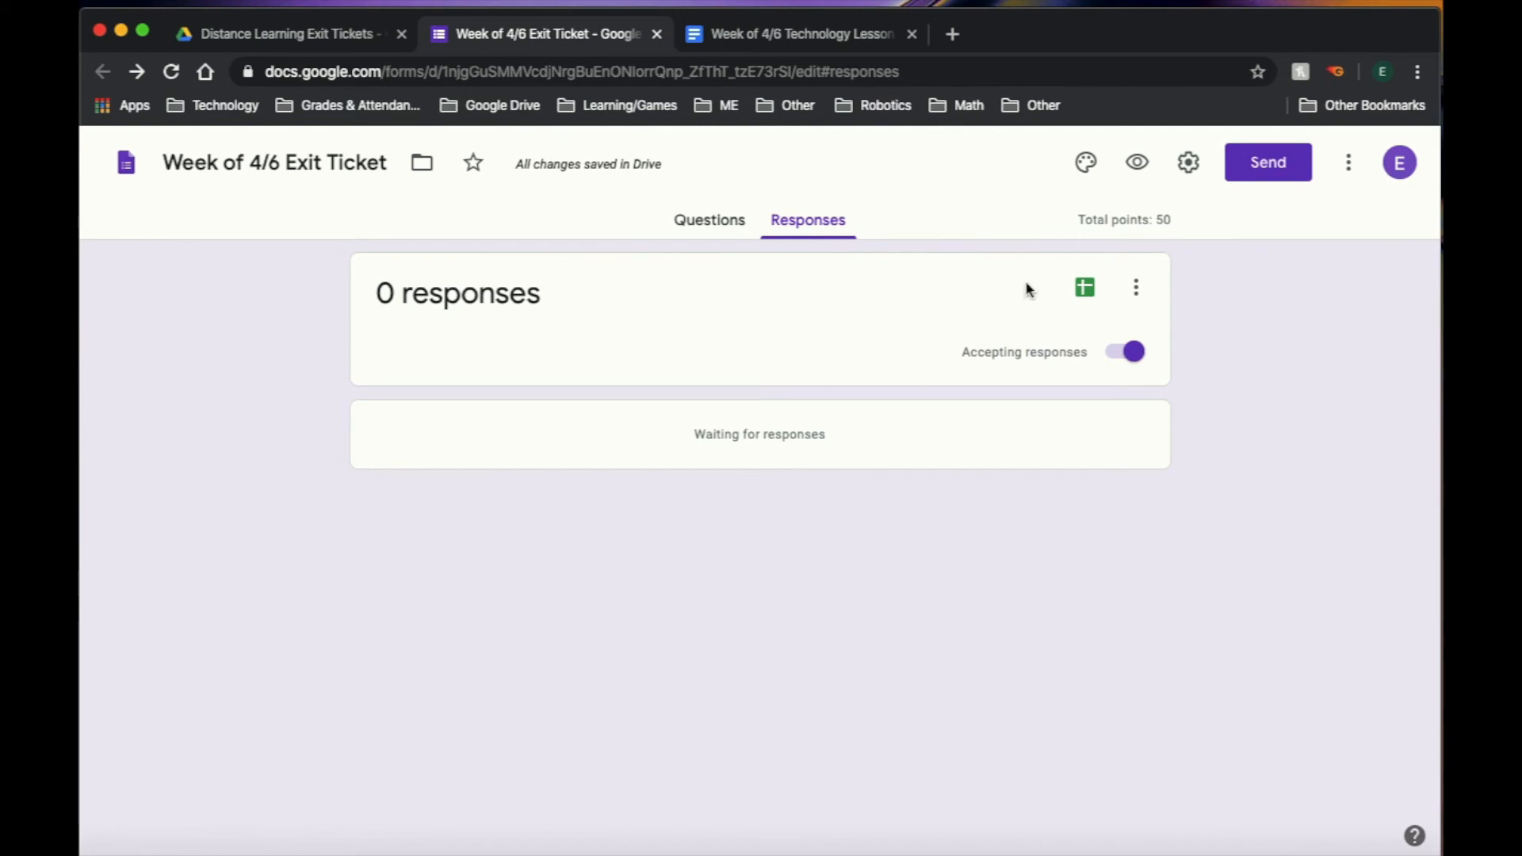
left_click(1293, 170)
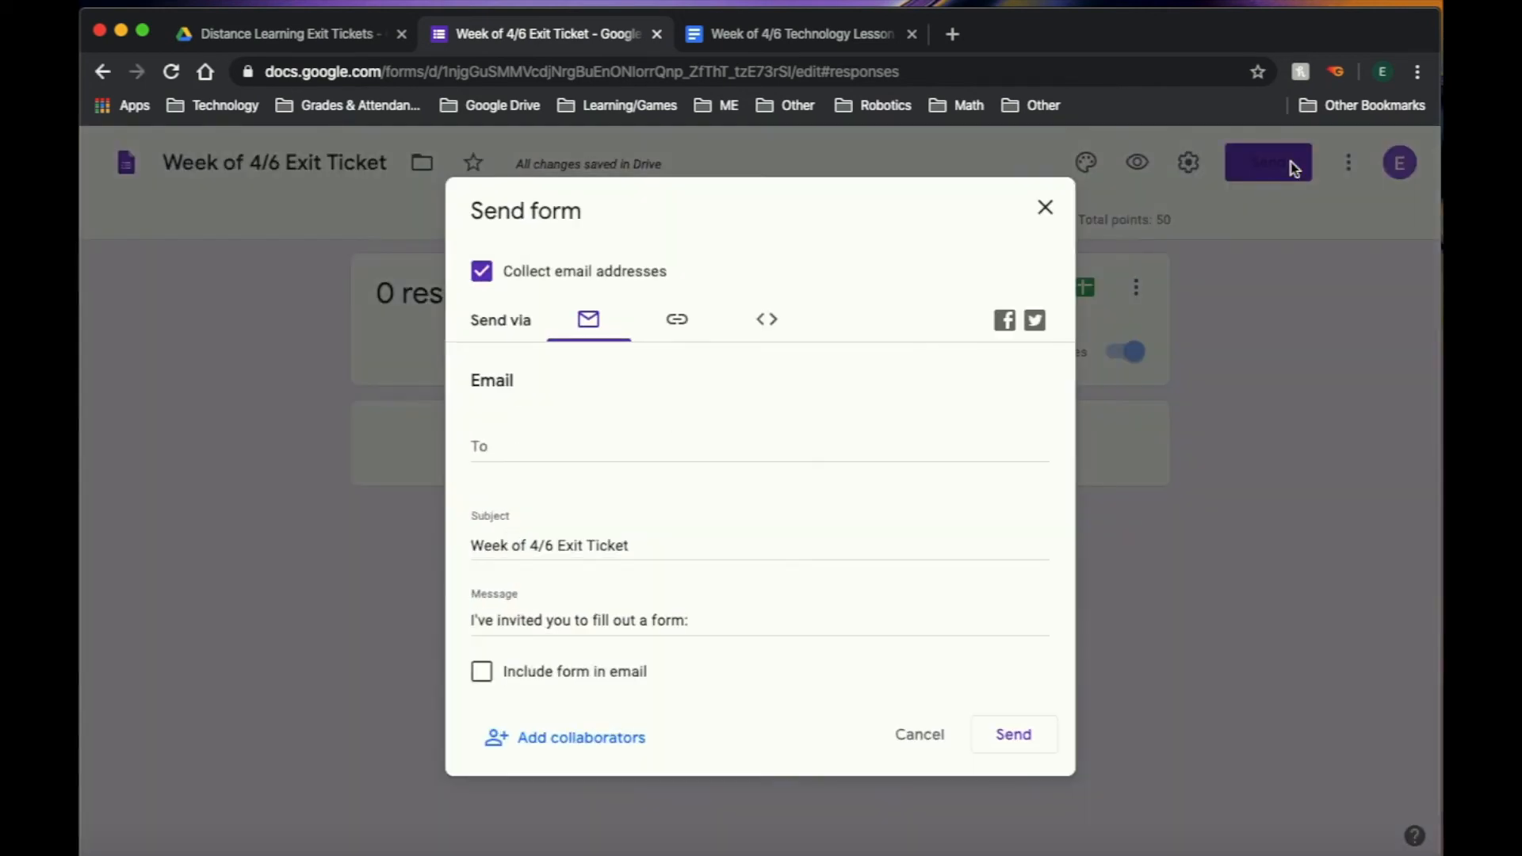
left_click(679, 323)
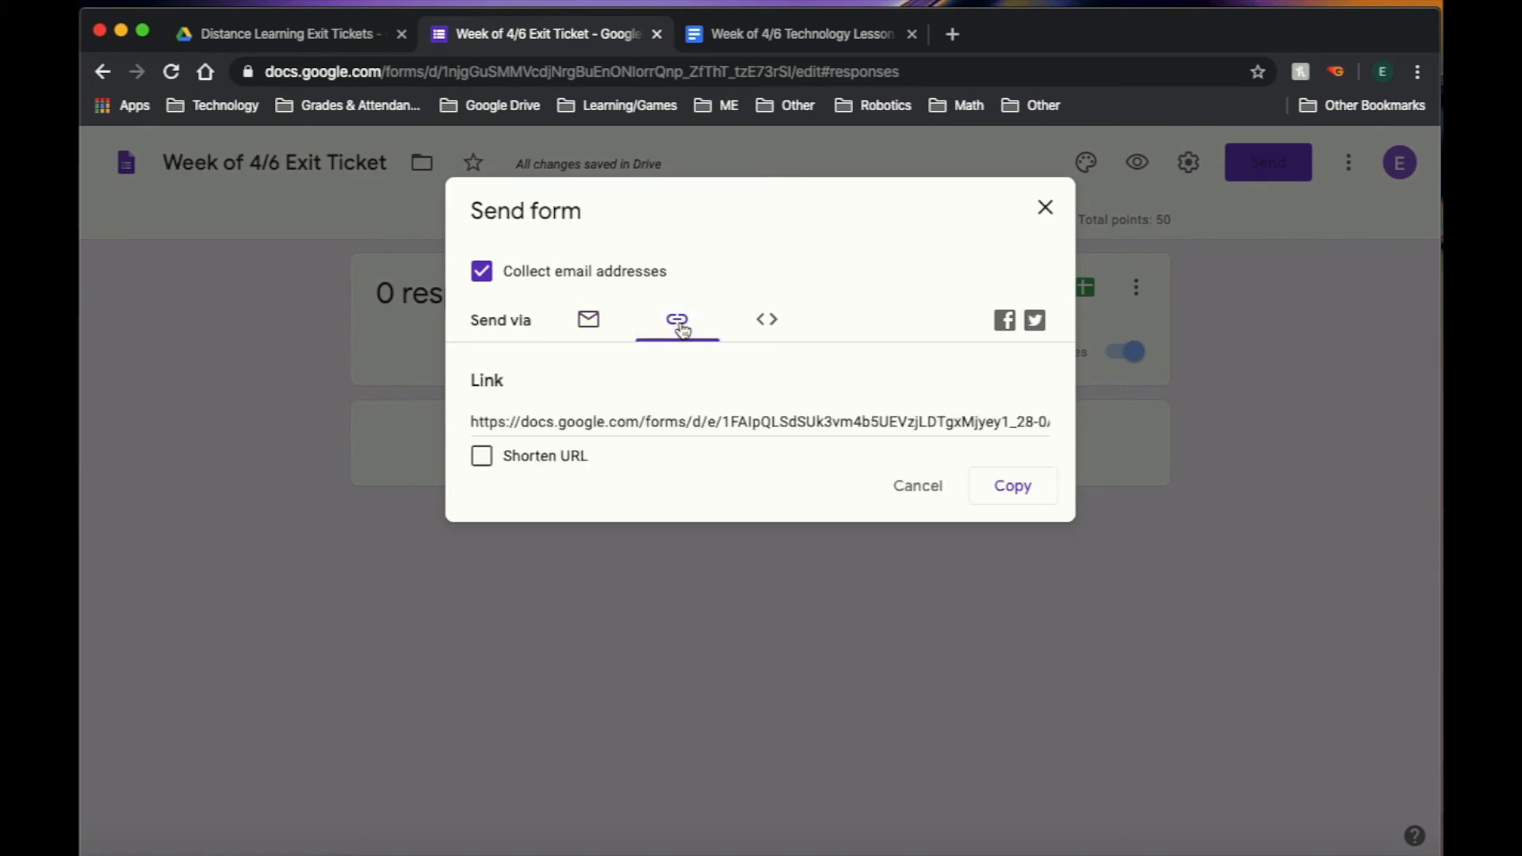
left_click(482, 458)
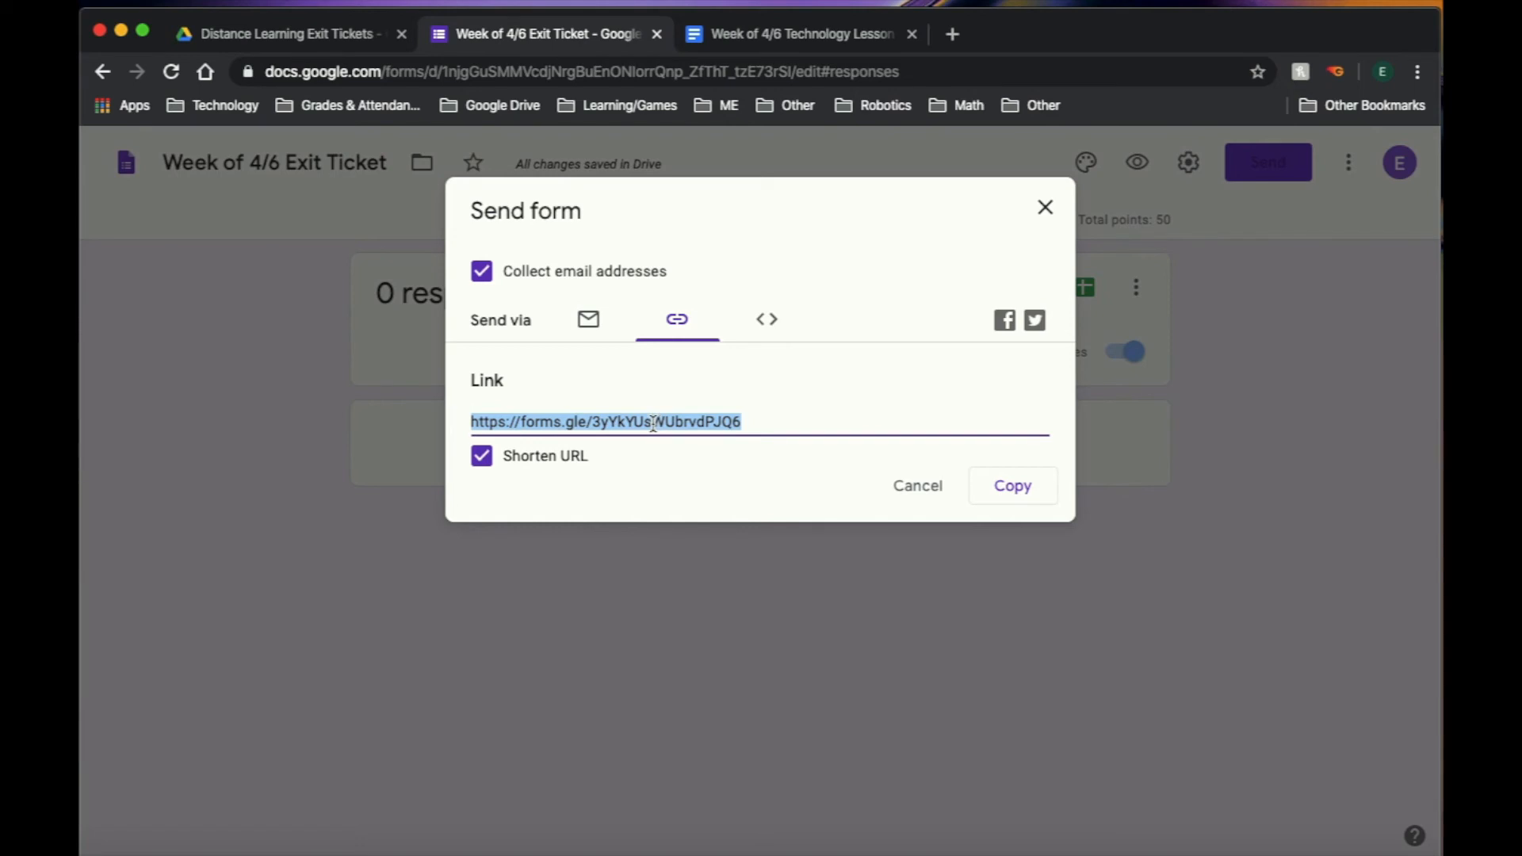
left_click(1026, 493)
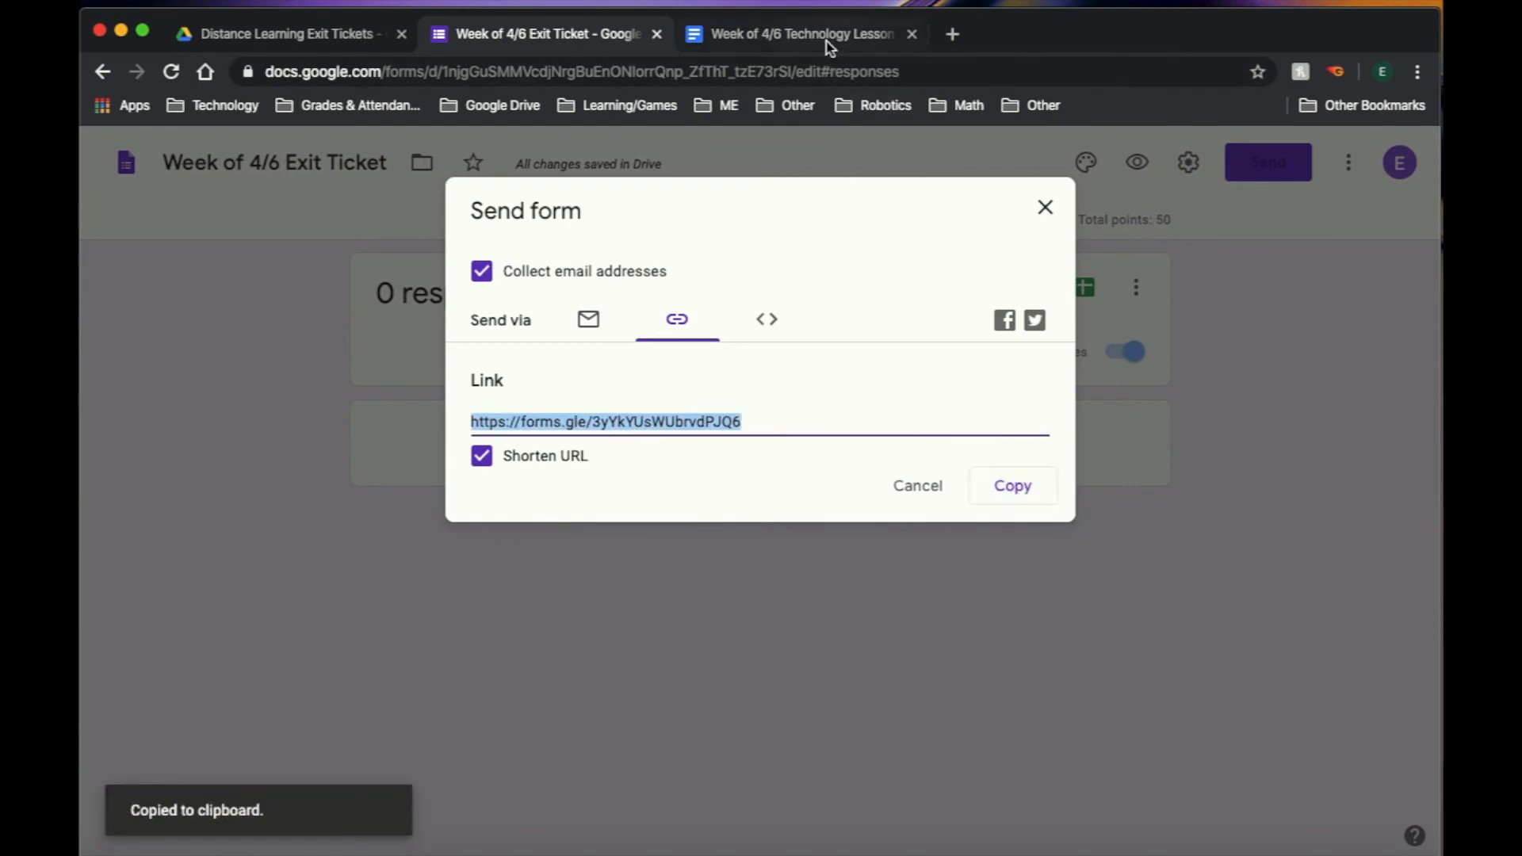
Paste the form's short link below "Exit ticket: Complete Google Form" in the lesson document's Evaluate task cell, as a clickable link.
left_click(827, 45)
left_click(1006, 427)
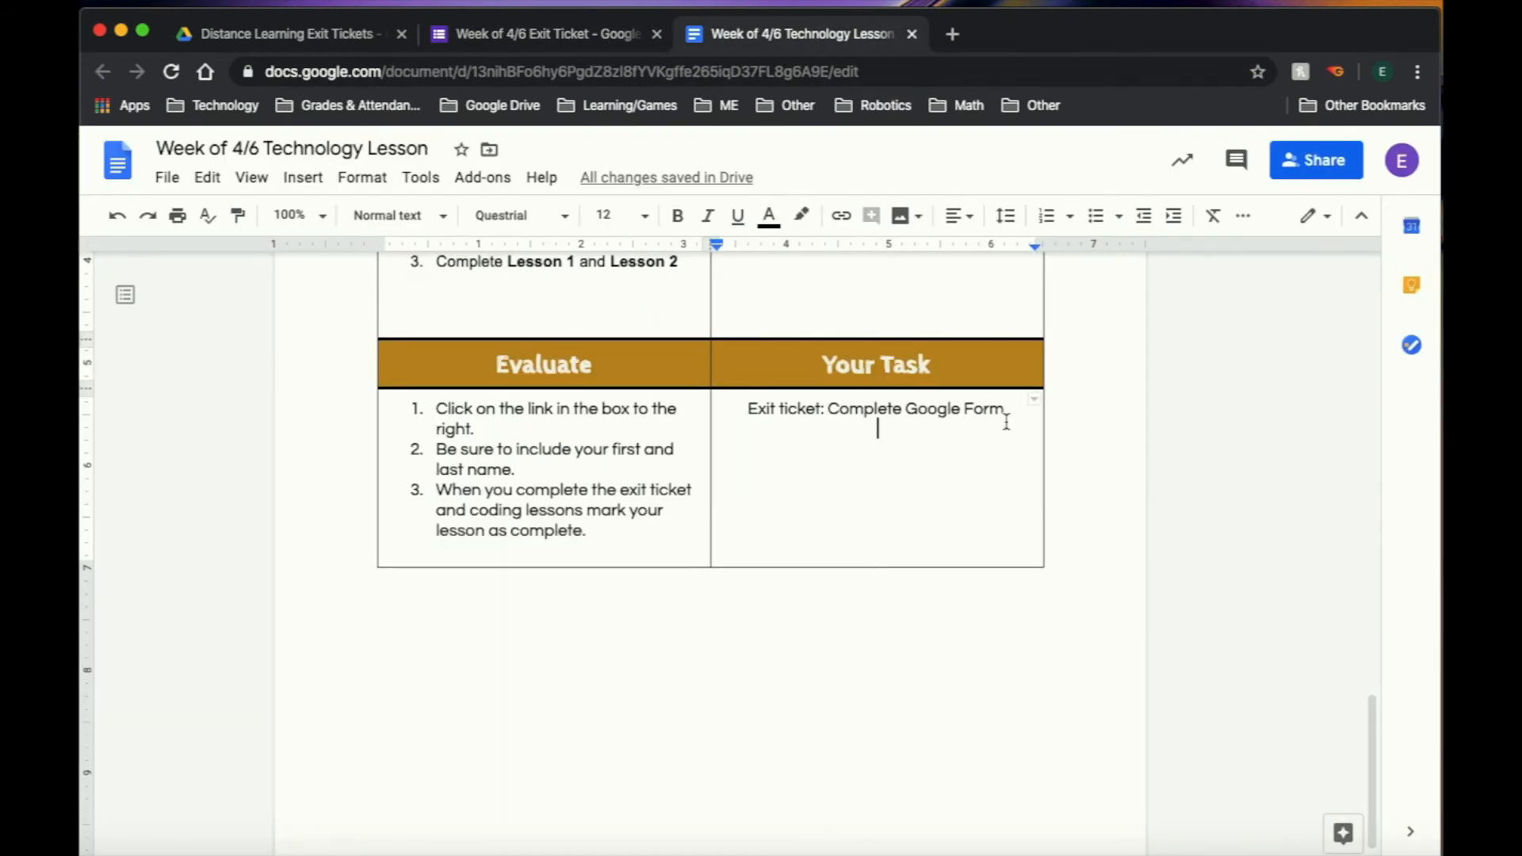
key("Return")
key("super+v")
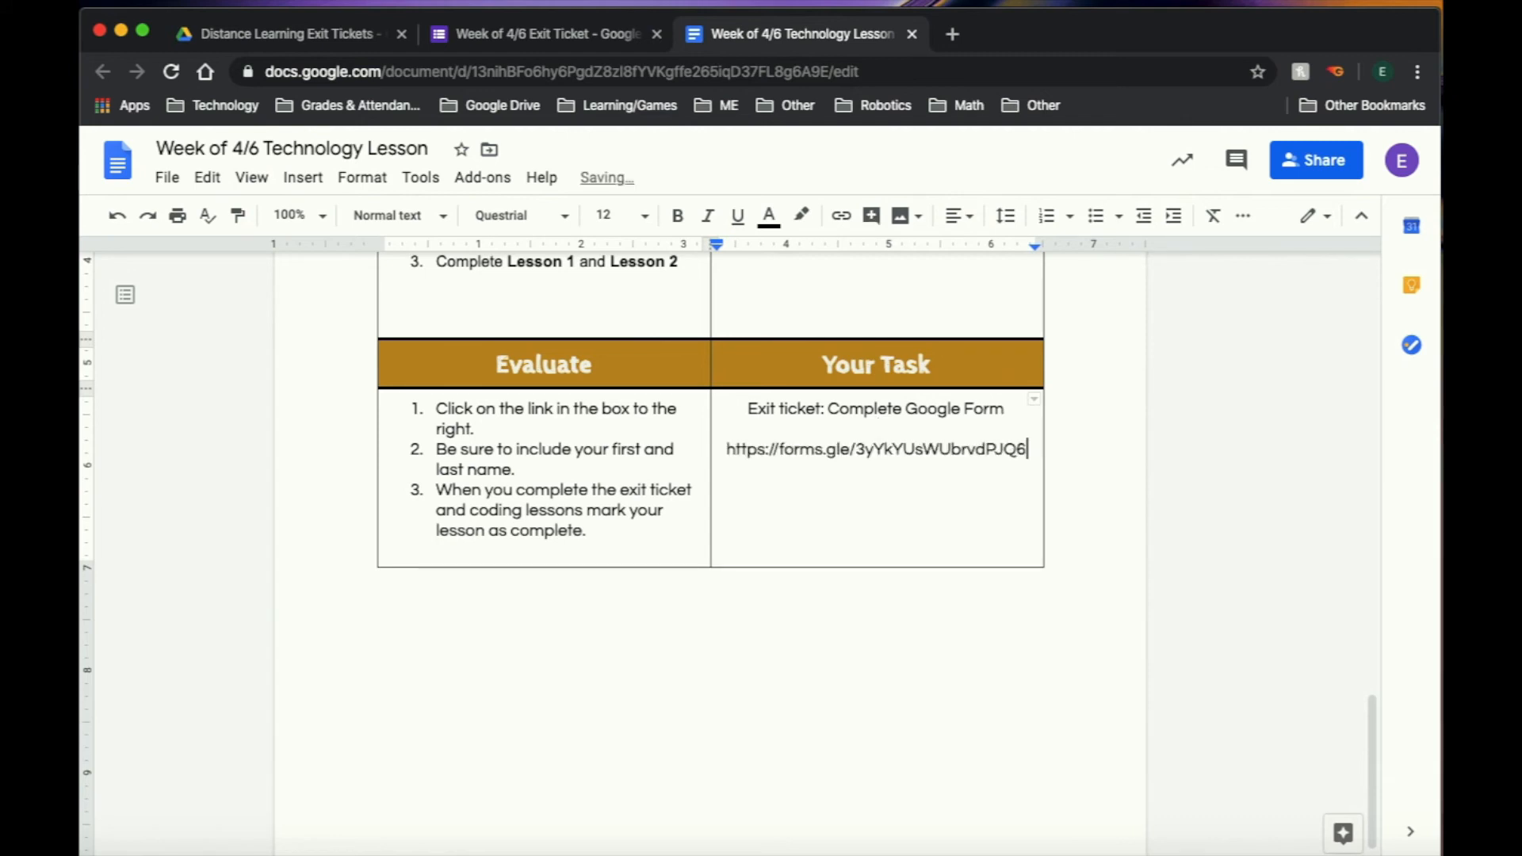
key("Return")
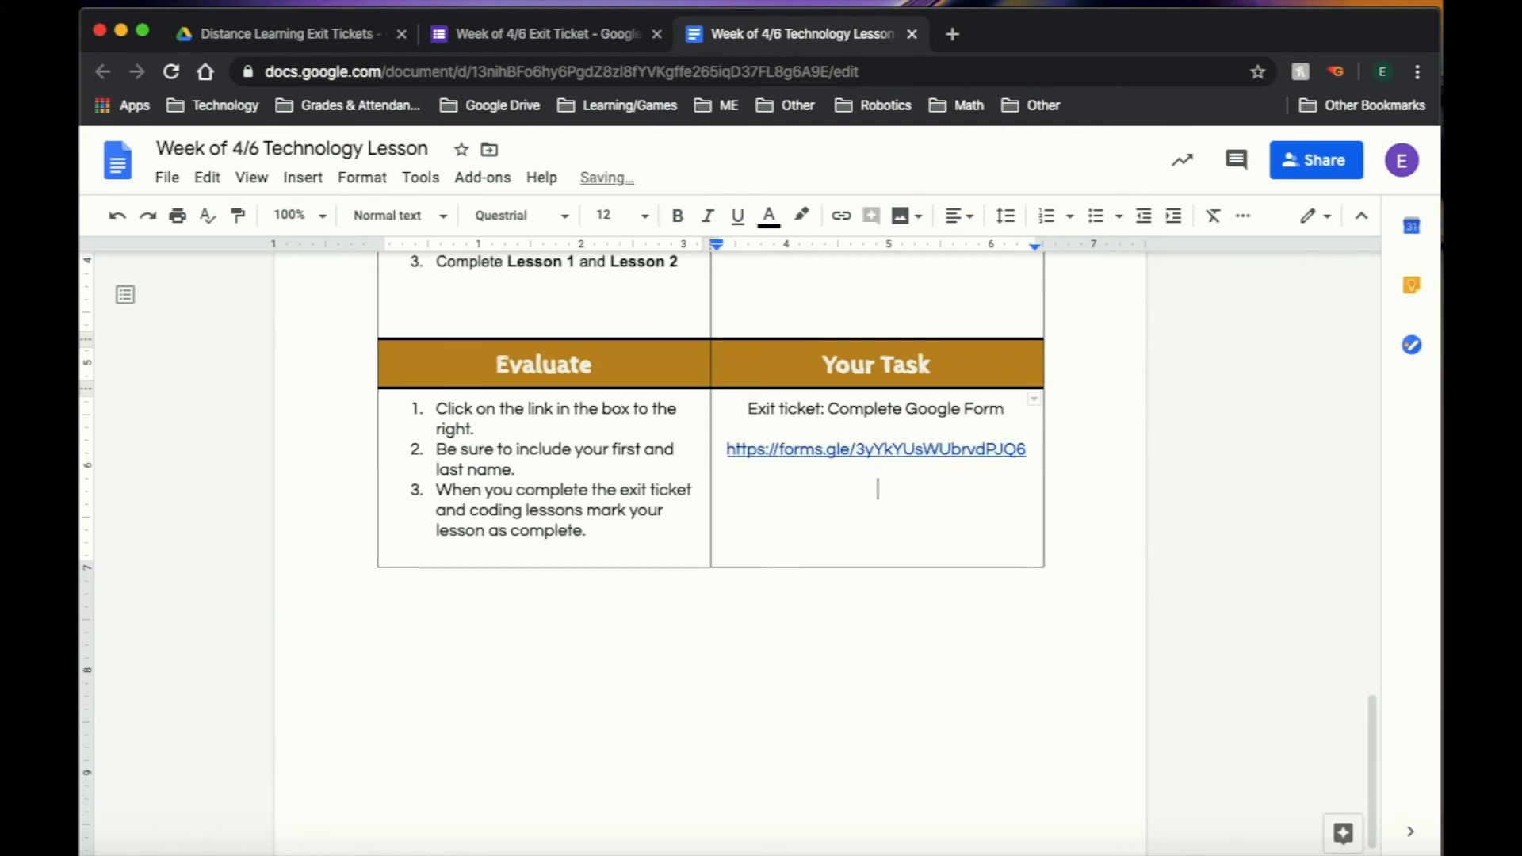
Add the text "Exit Ticket" below the pasted URL and hyperlink it to the form's short link.
type("Exit Ticket")
left_click_drag(917, 489, 844, 489)
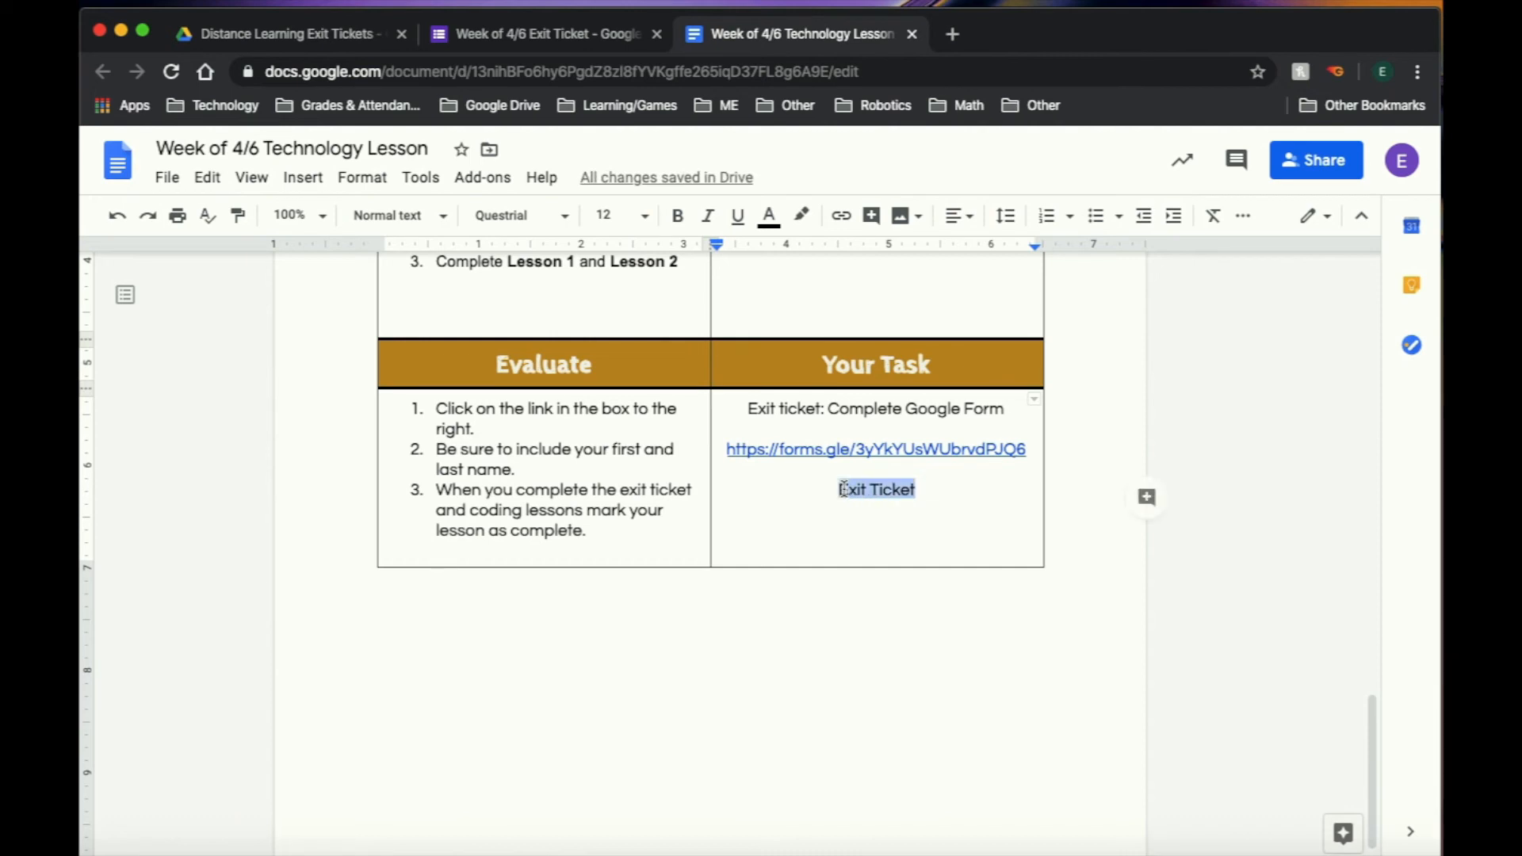
left_click(842, 215)
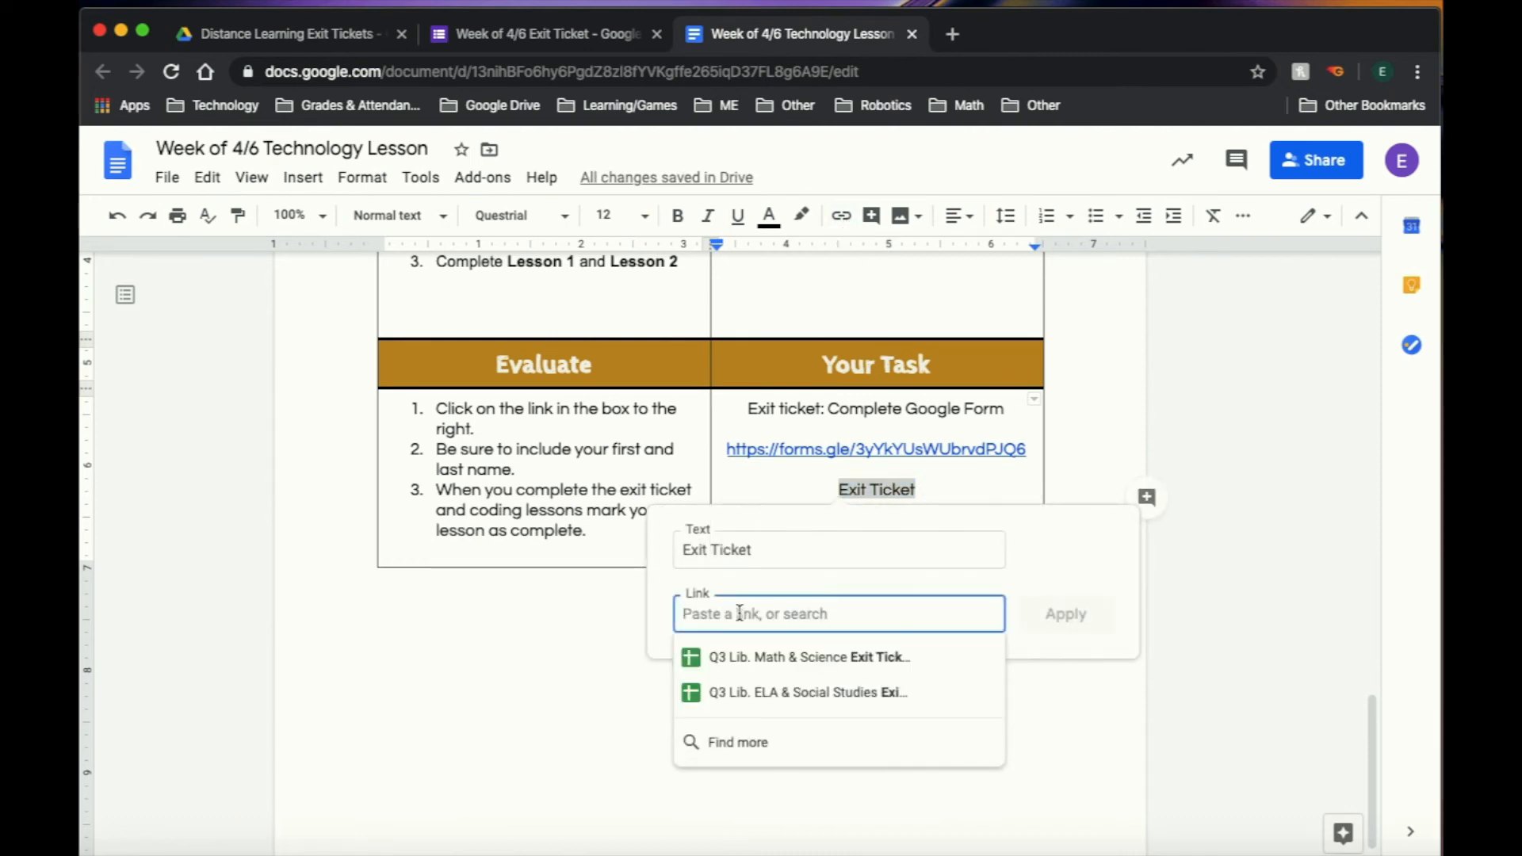
key("super+v")
left_click(1066, 612)
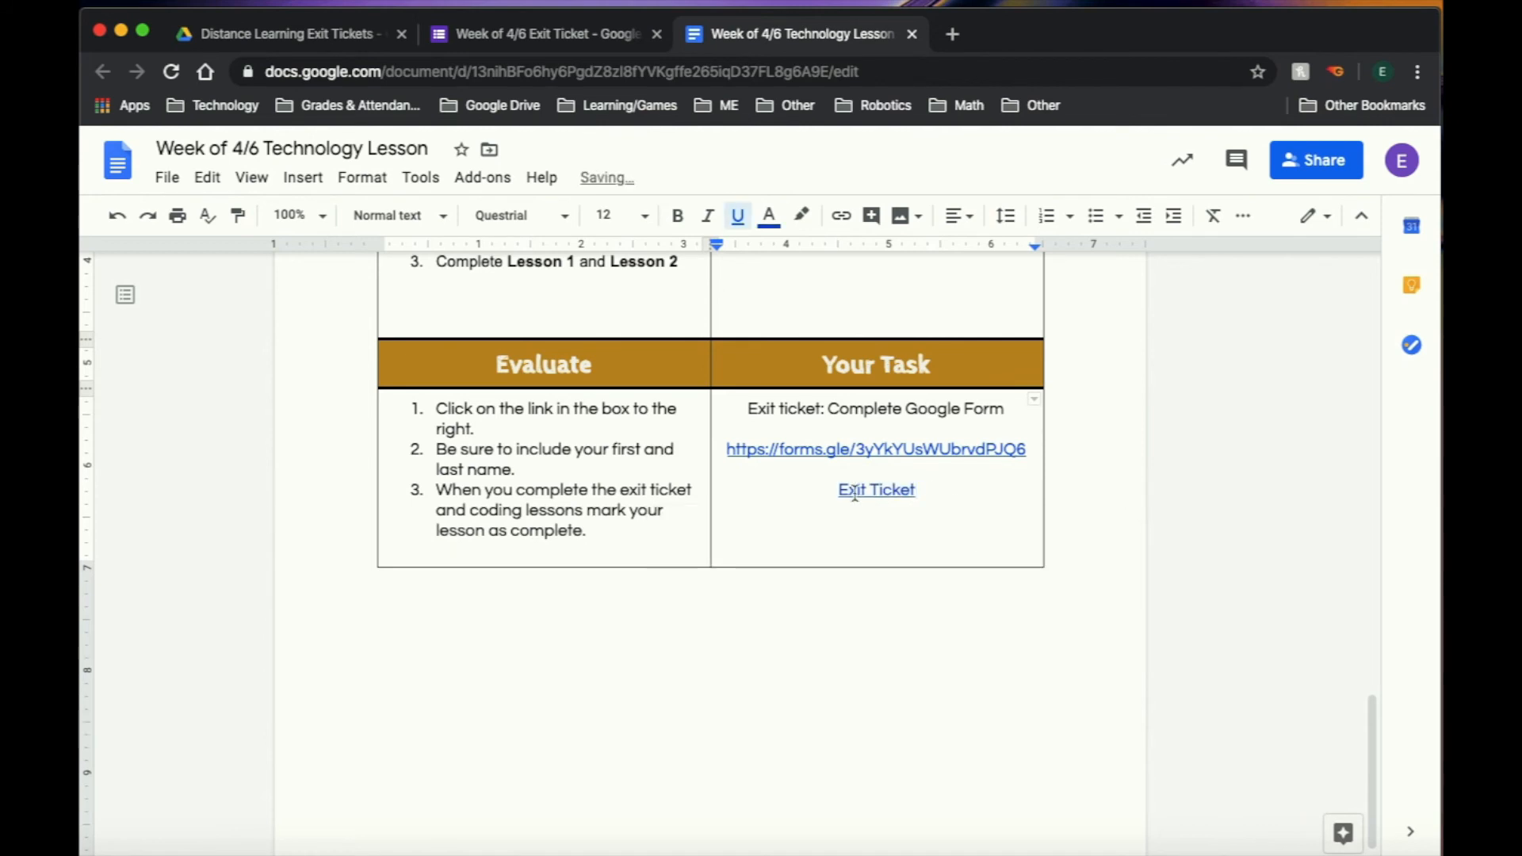
Delete the hyperlinked "Exit Ticket" text from the Evaluate task cell.
key("BackSpace")
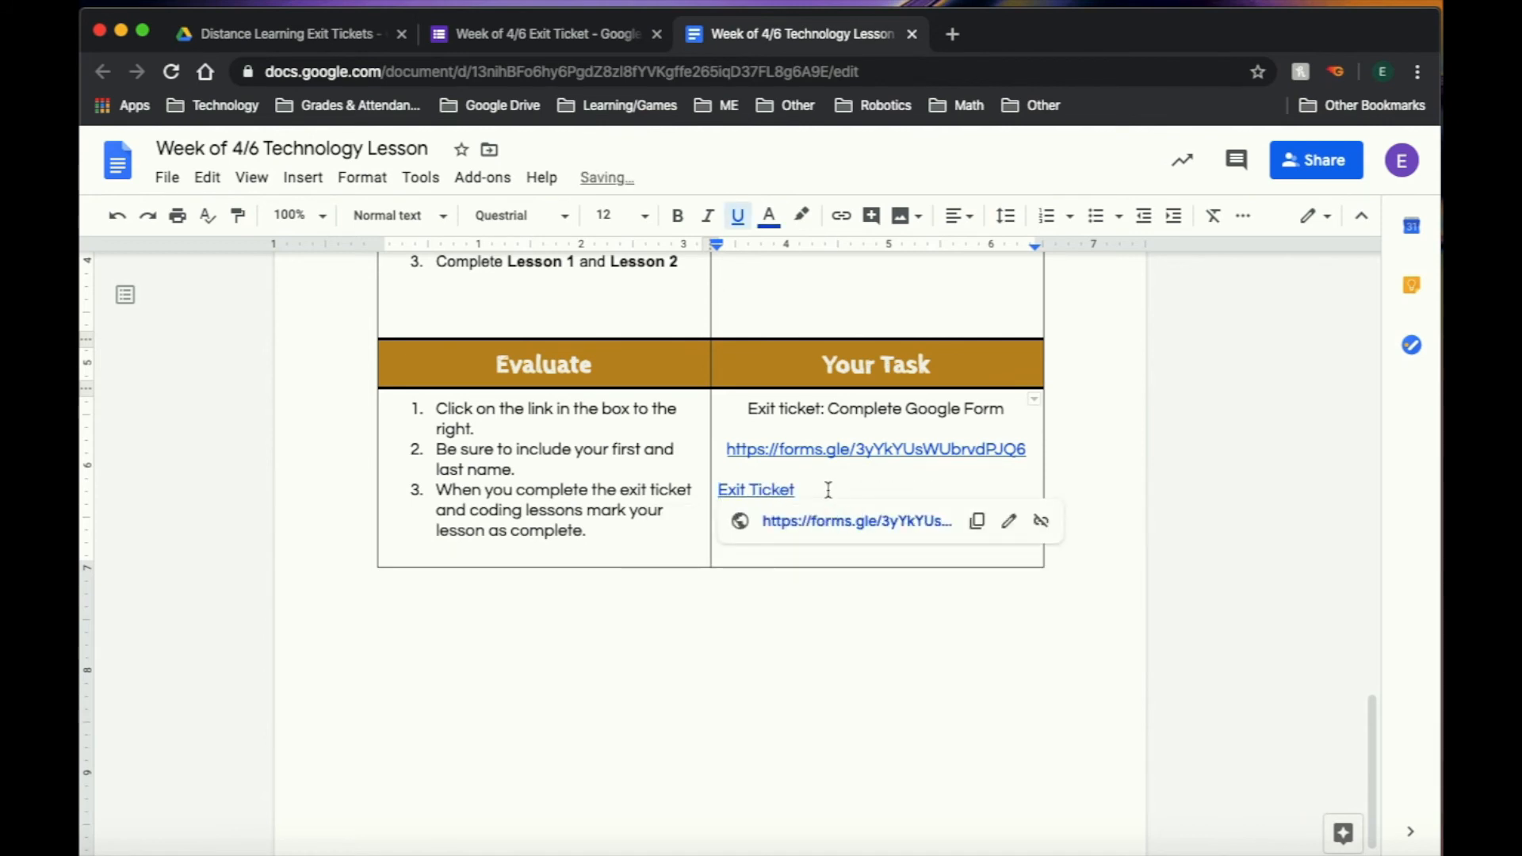
left_click_drag(827, 491, 737, 489)
key("BackSpace")
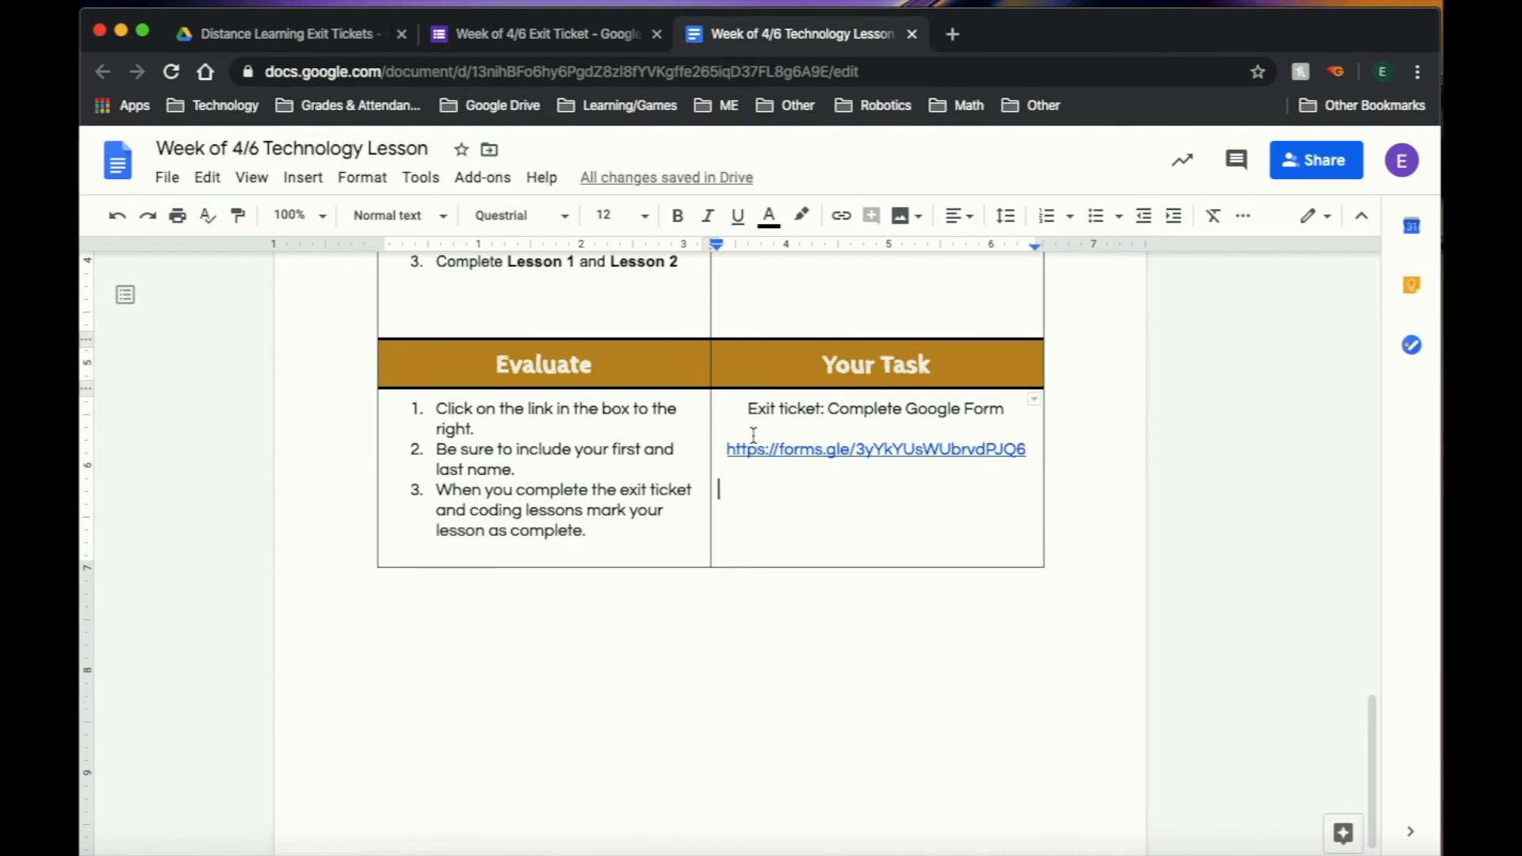
scroll(911, 553, "up", 15)
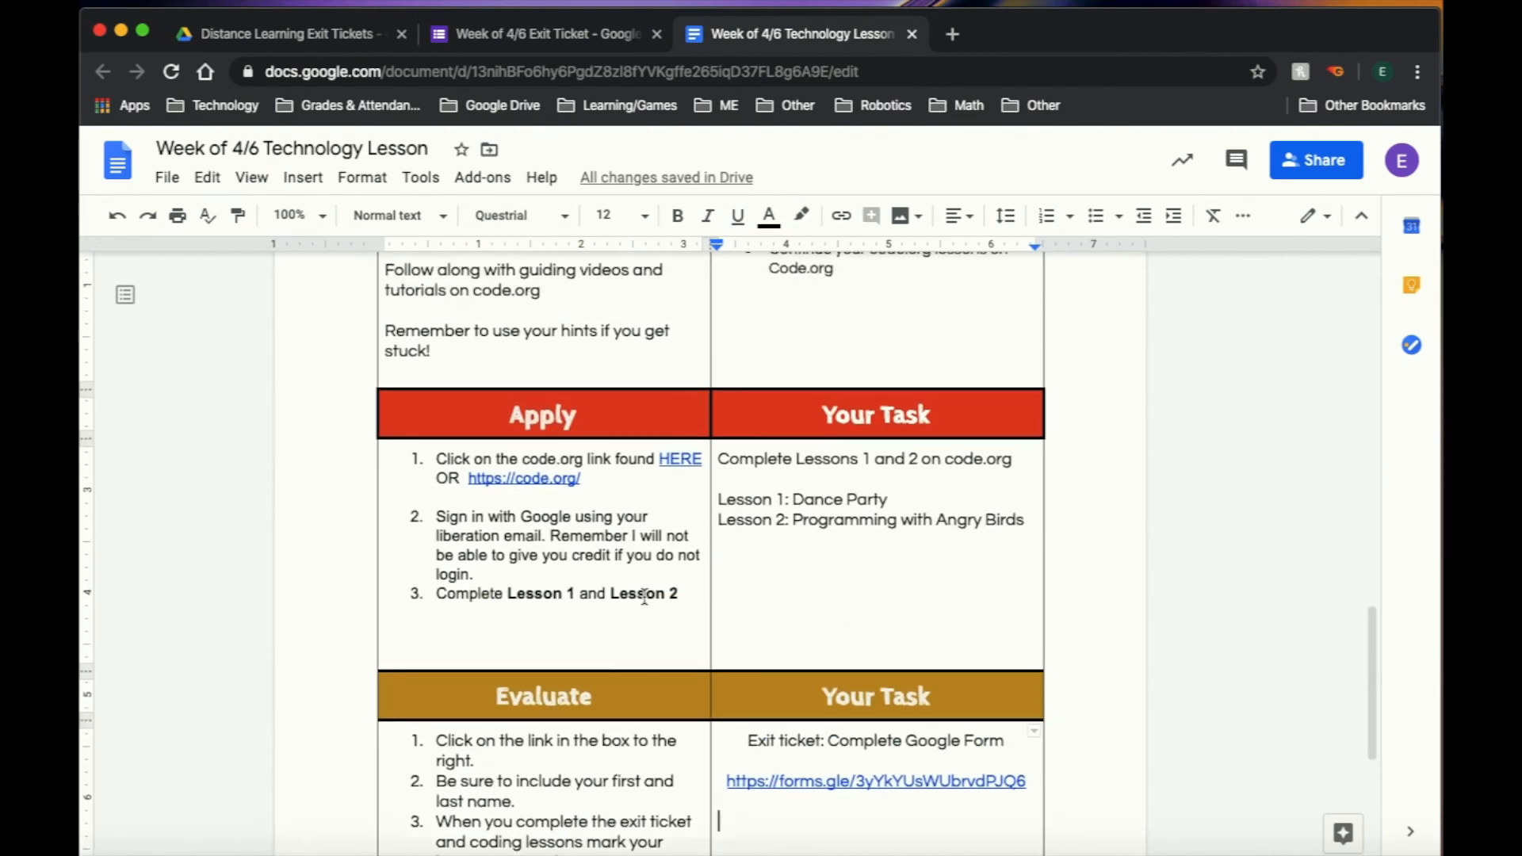
scroll(644, 596, "down", 14)
scroll(644, 596, "up", 15)
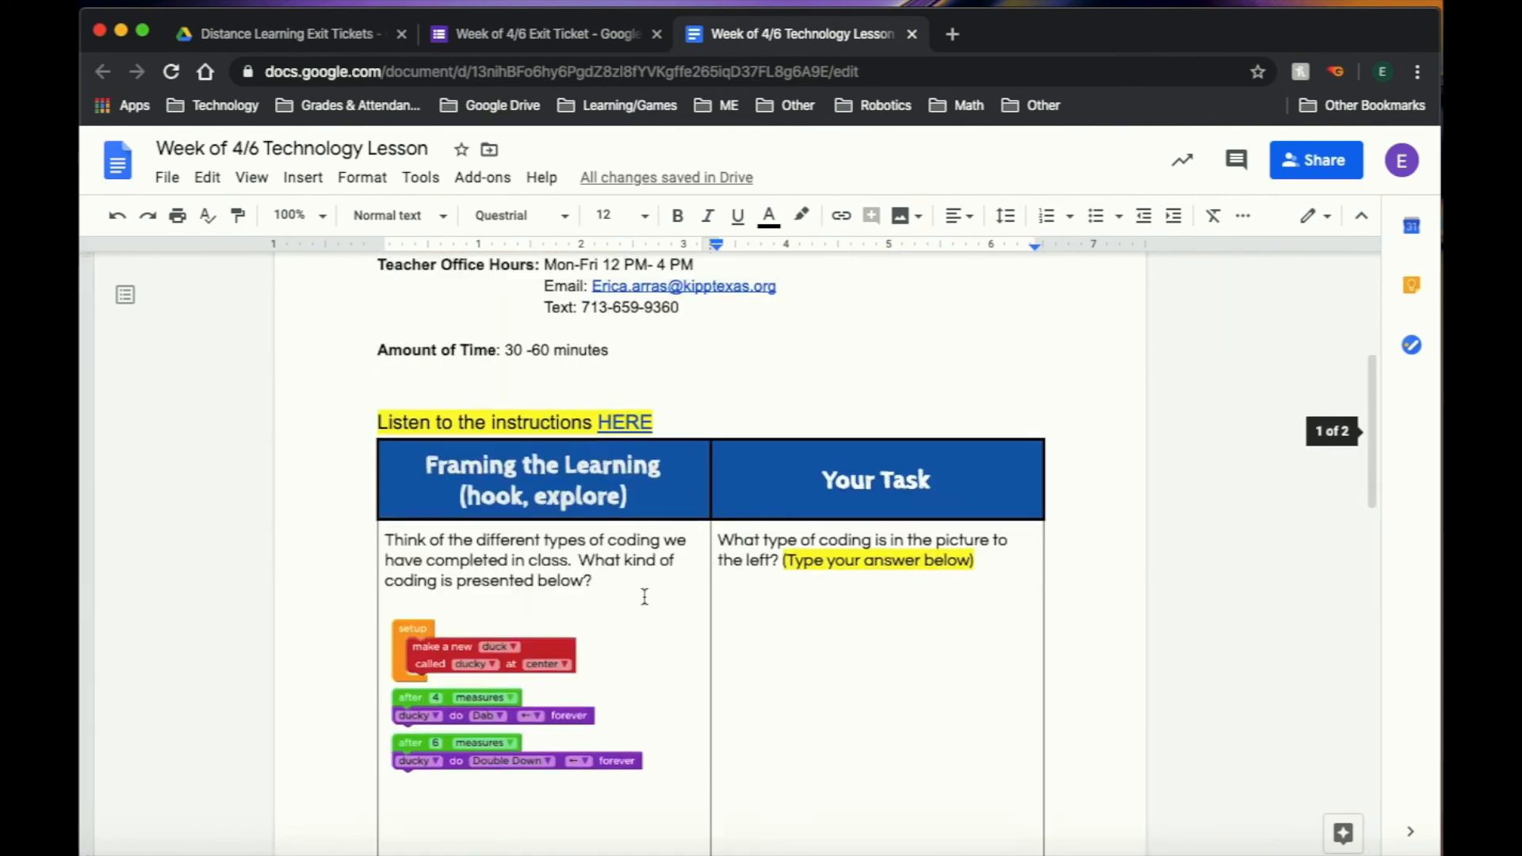
Switch to Google Classroom in a new browser tab and open the classwork of the Test Tech class.
left_click(954, 34)
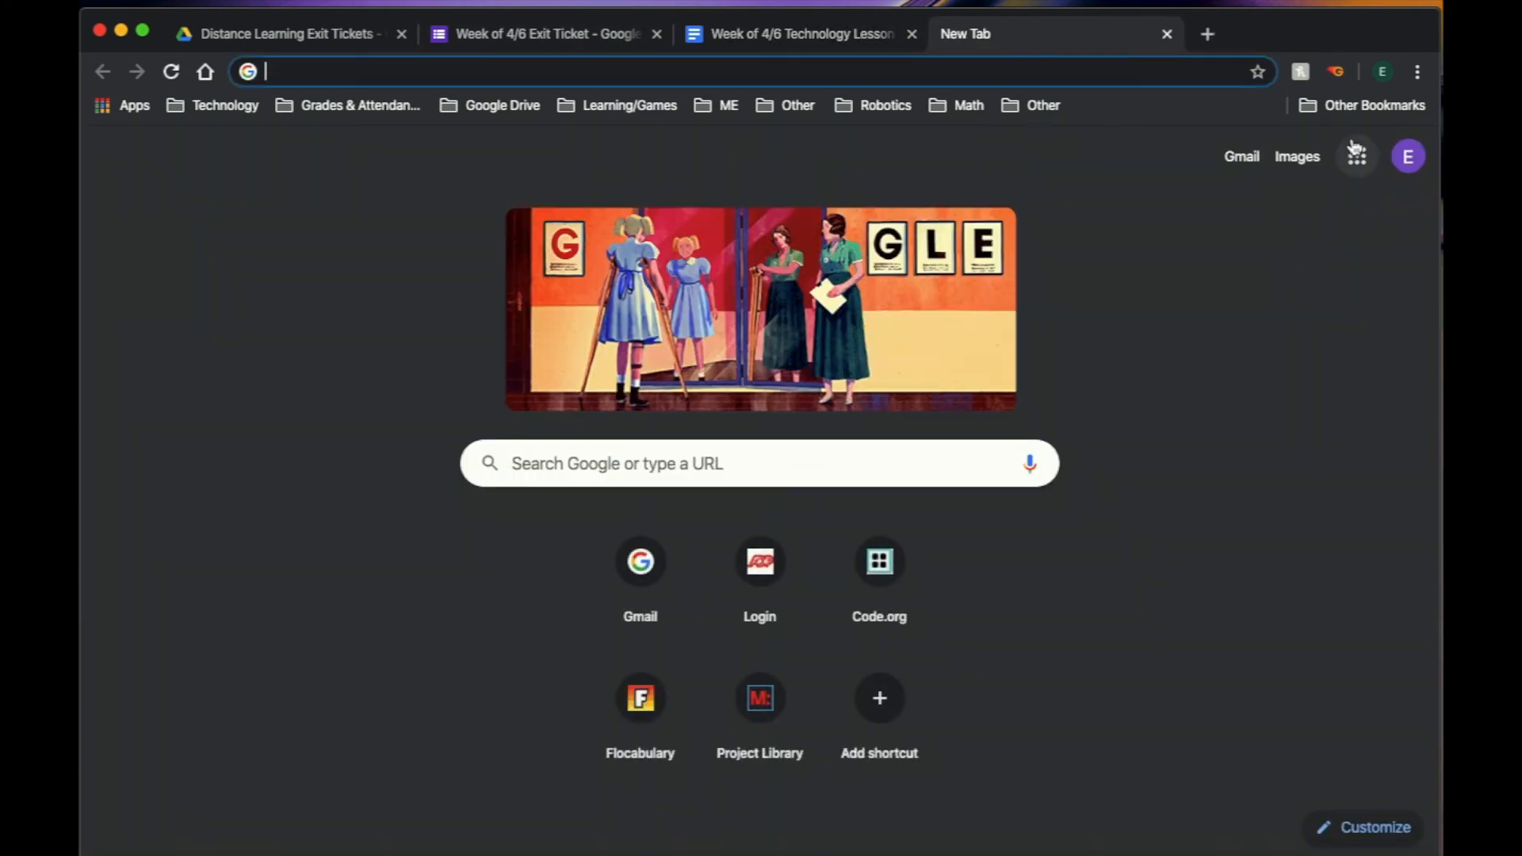
left_click(1357, 156)
left_click(1159, 381)
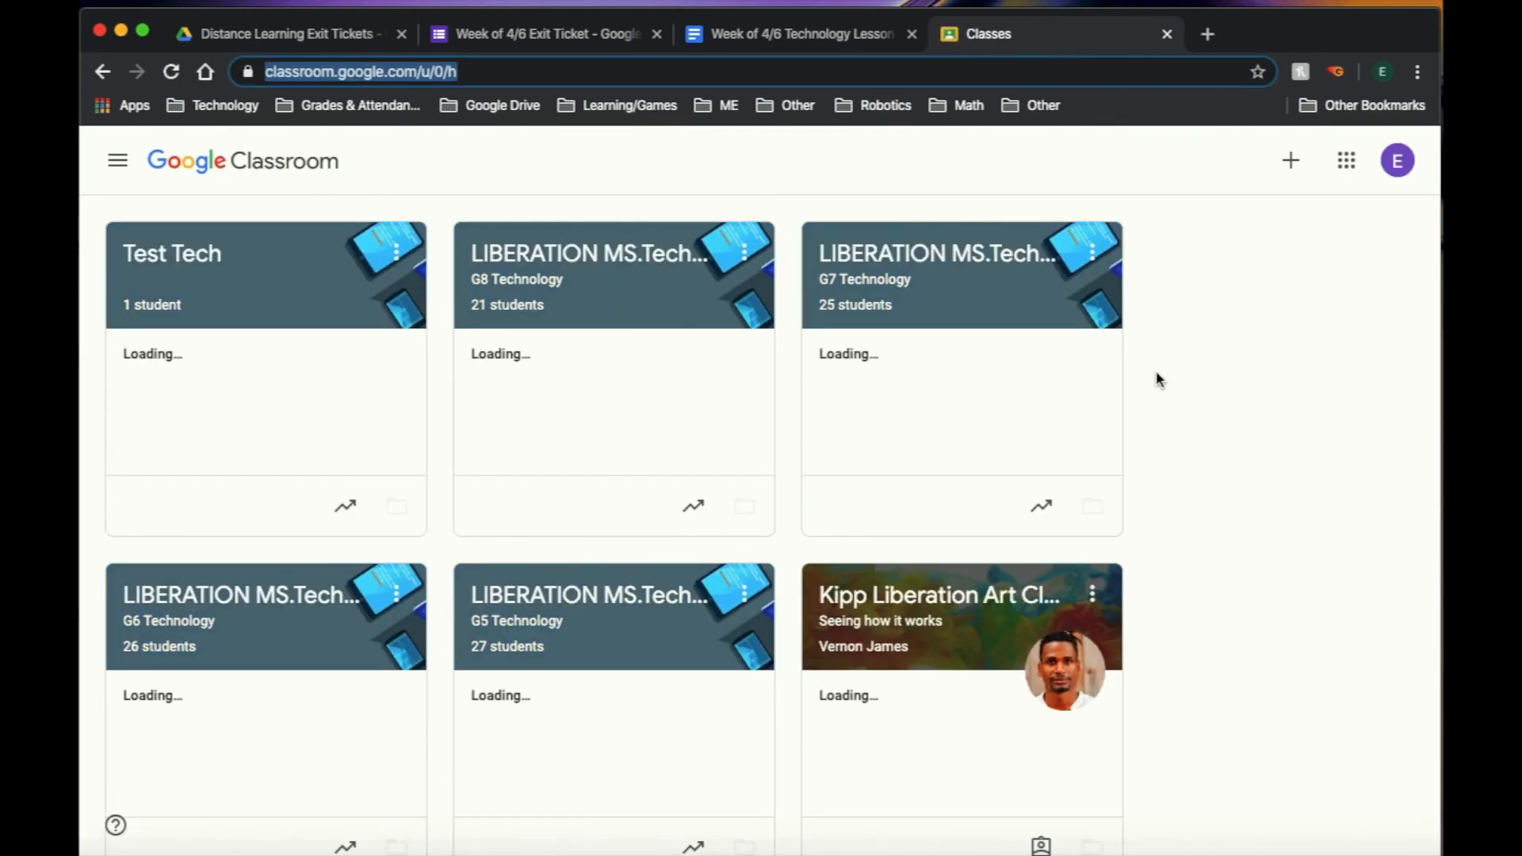
left_click(193, 252)
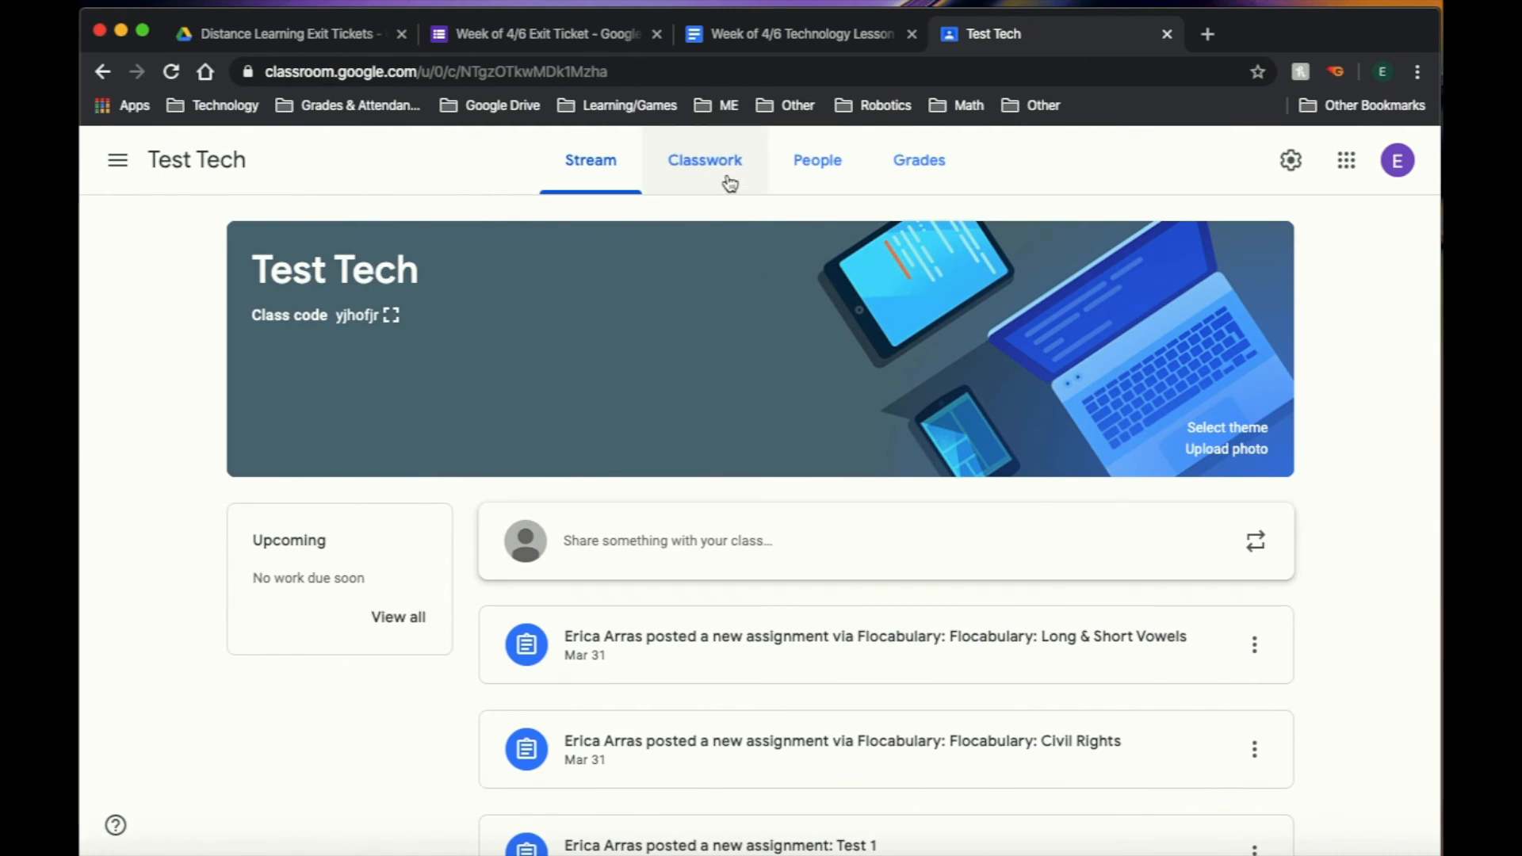
left_click(726, 182)
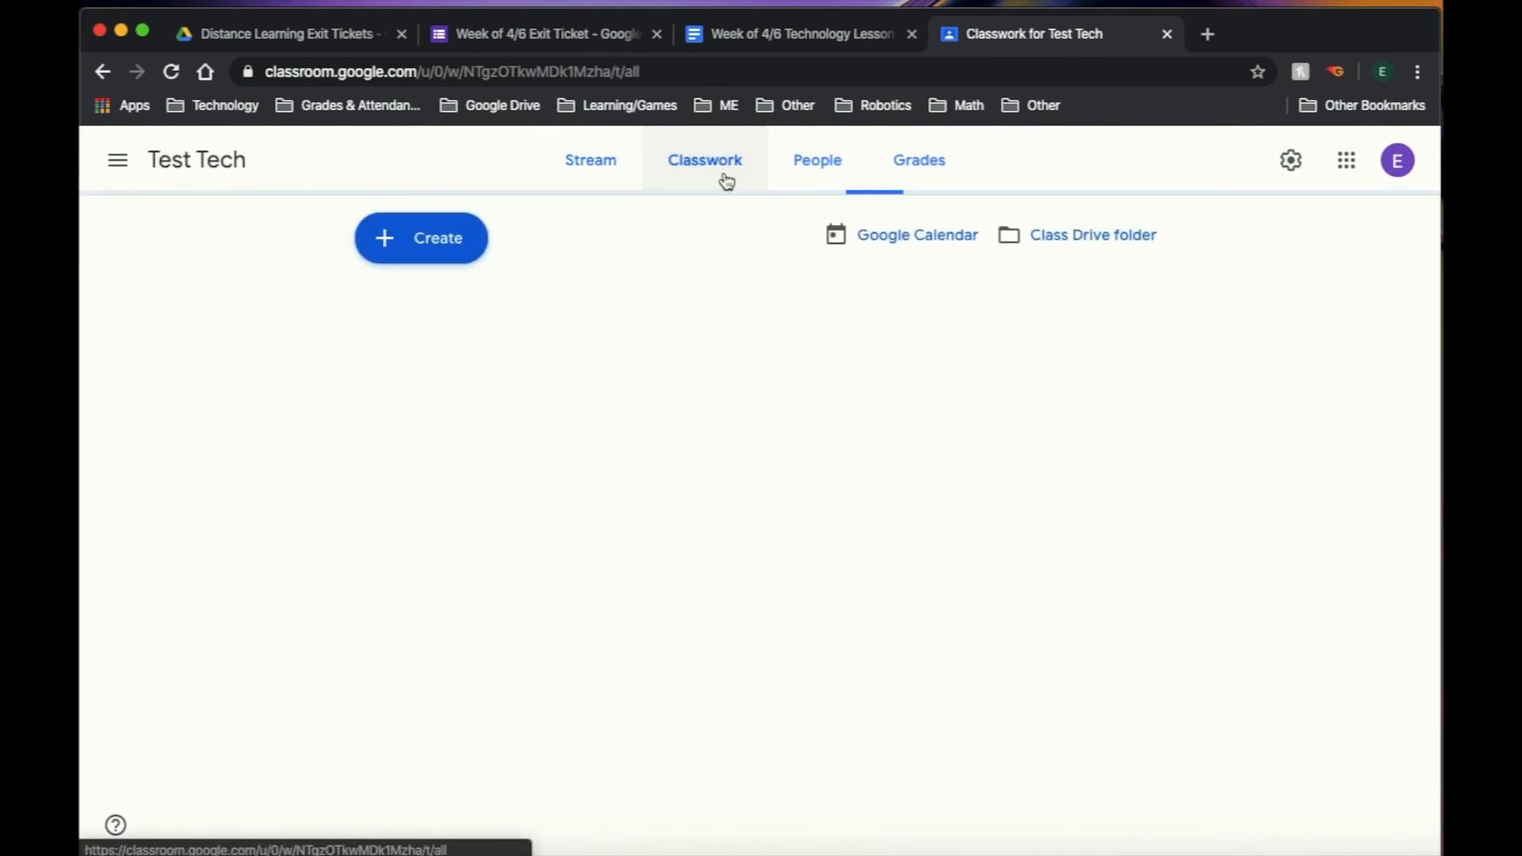
Create a new assignment titled "Week of 4/6 Lesson" in the Test Tech class.
left_click(441, 247)
left_click(452, 298)
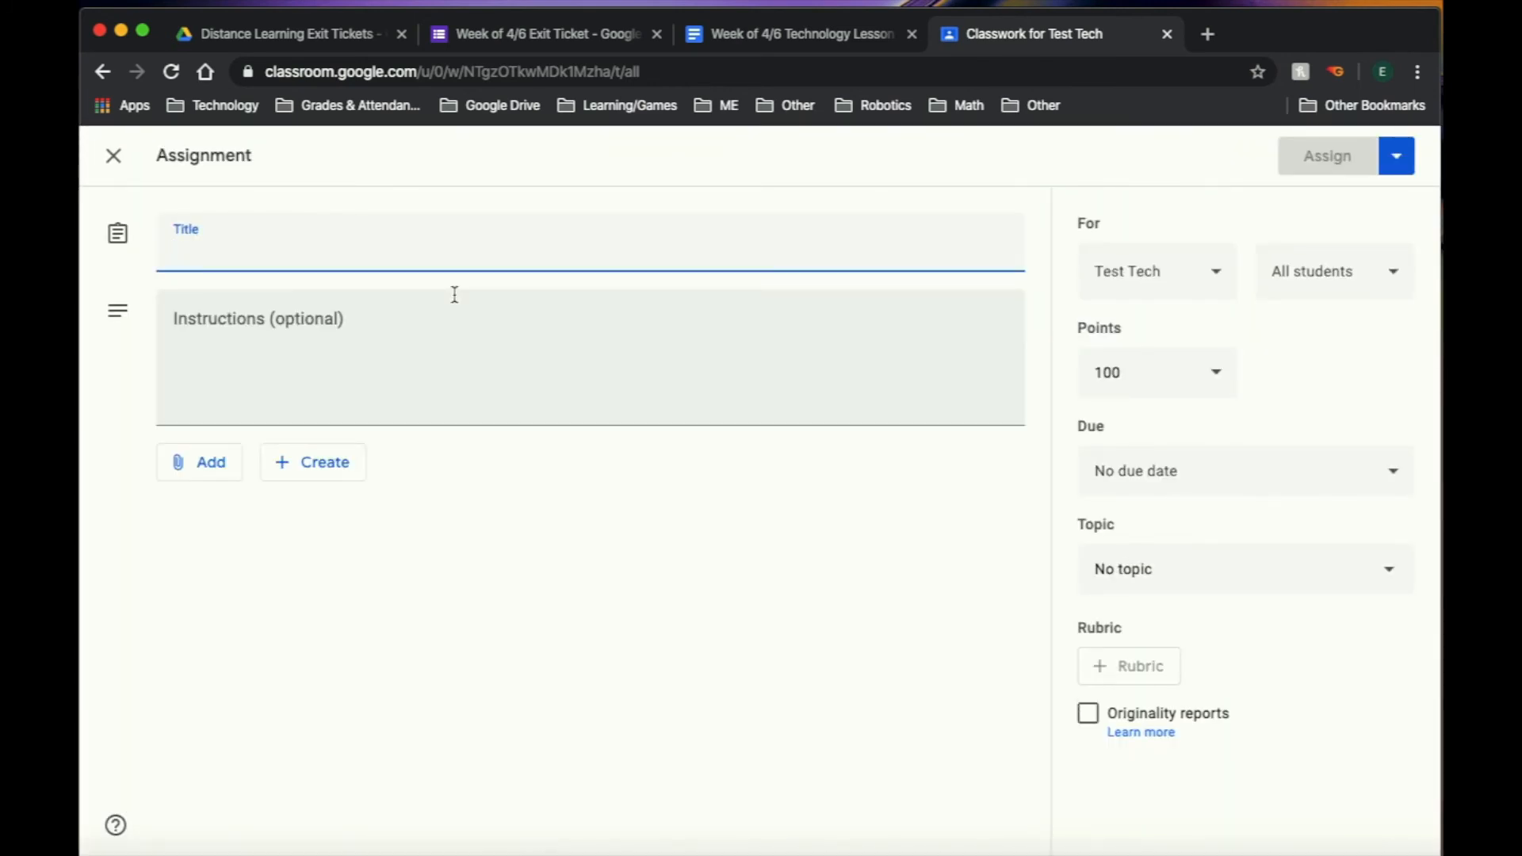
type("Week of 4/6 Lesson")
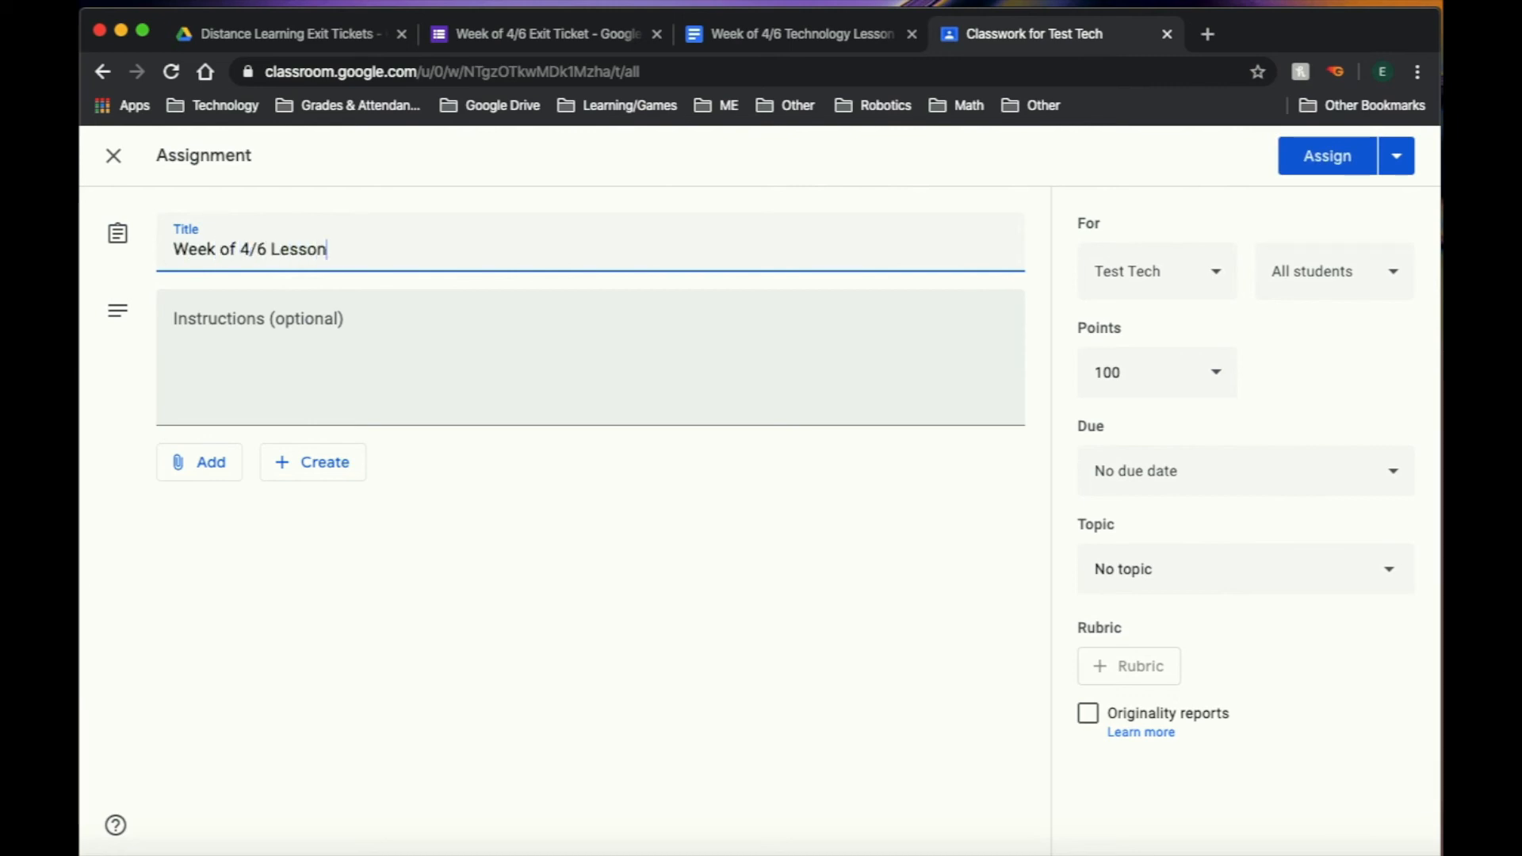
Enter the assignment instructions "Open the document and follow the instructions." and, on a second line, "Mark as complete when all steps are done.".
left_click(475, 365)
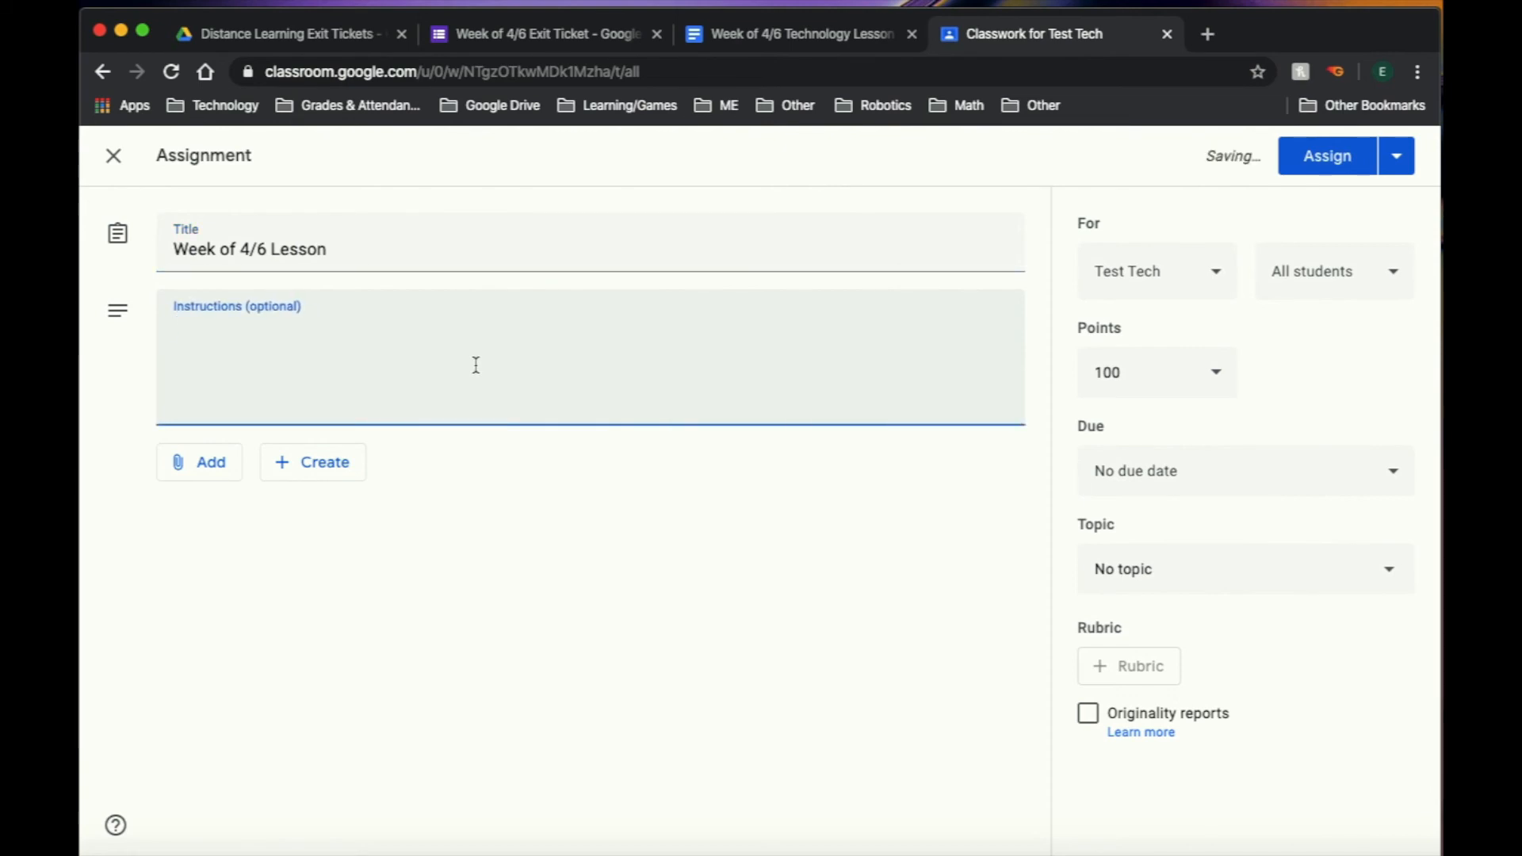
type("Open the document an")
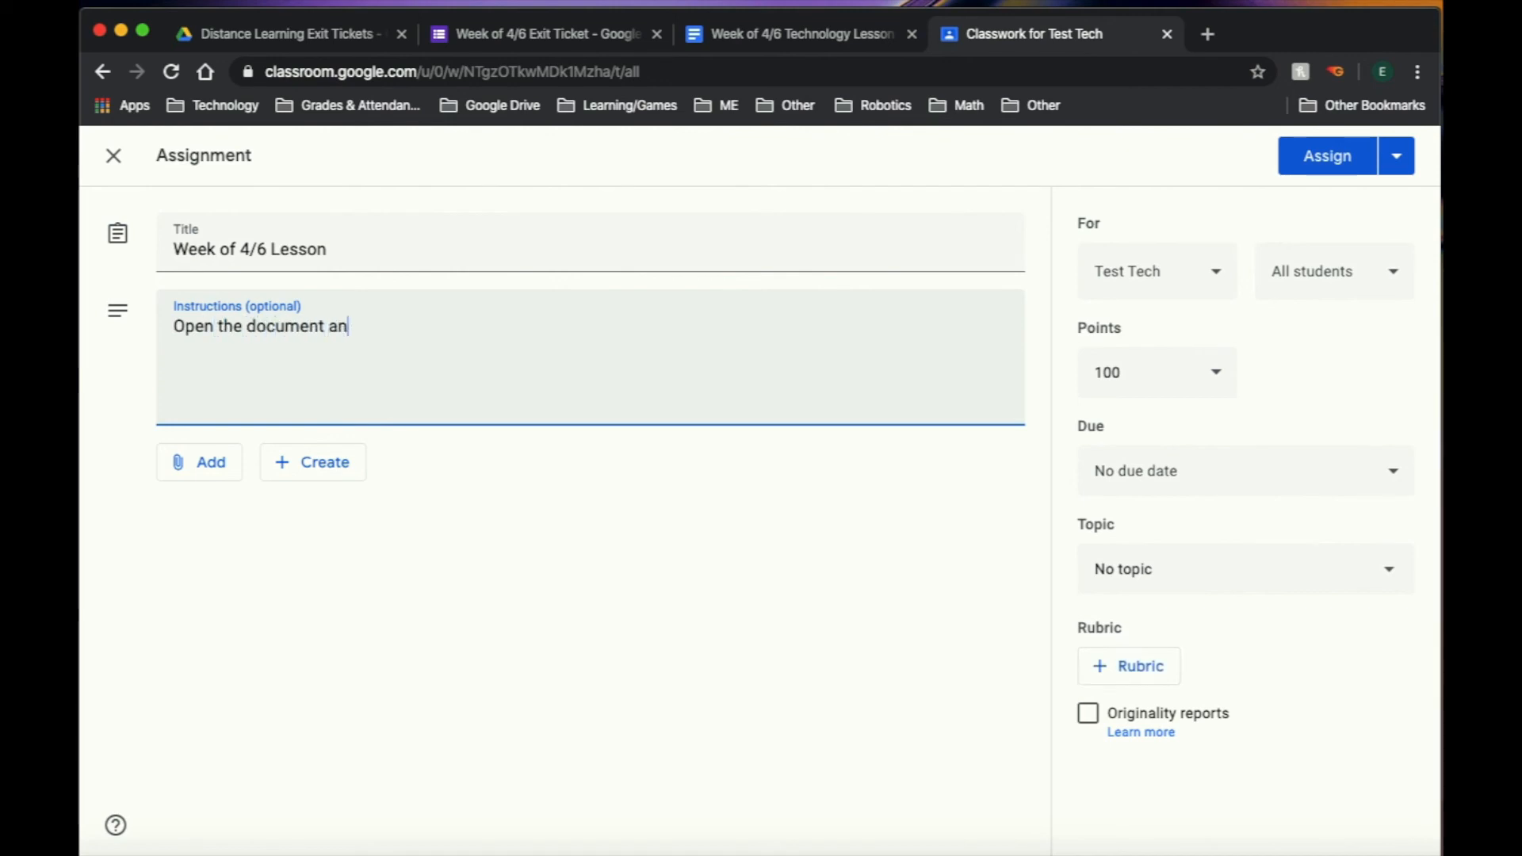
type("d follow the instructions")
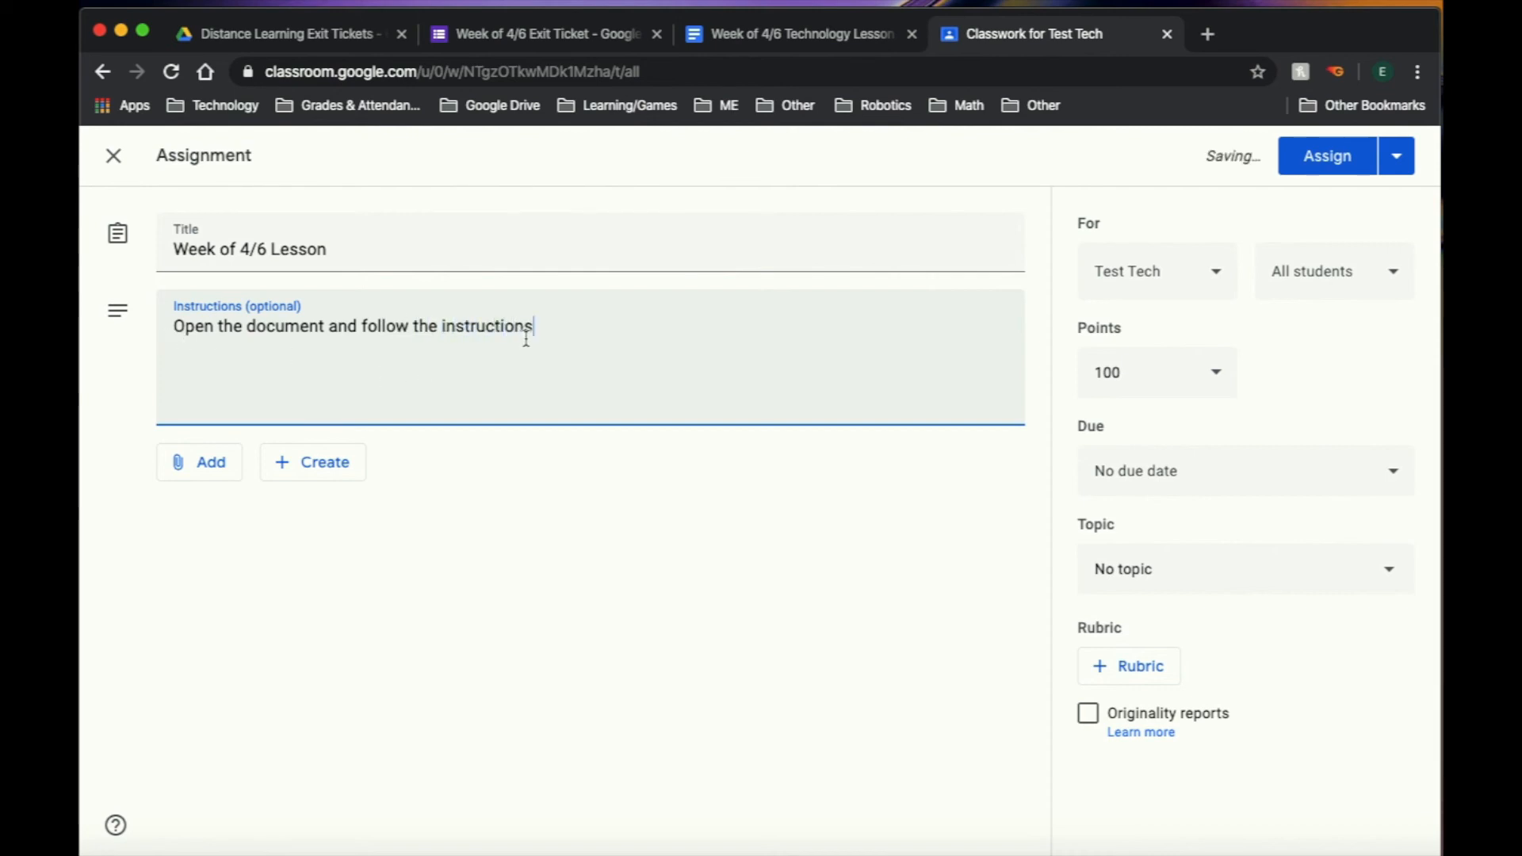
type(".")
key("Return")
type("Mark as c")
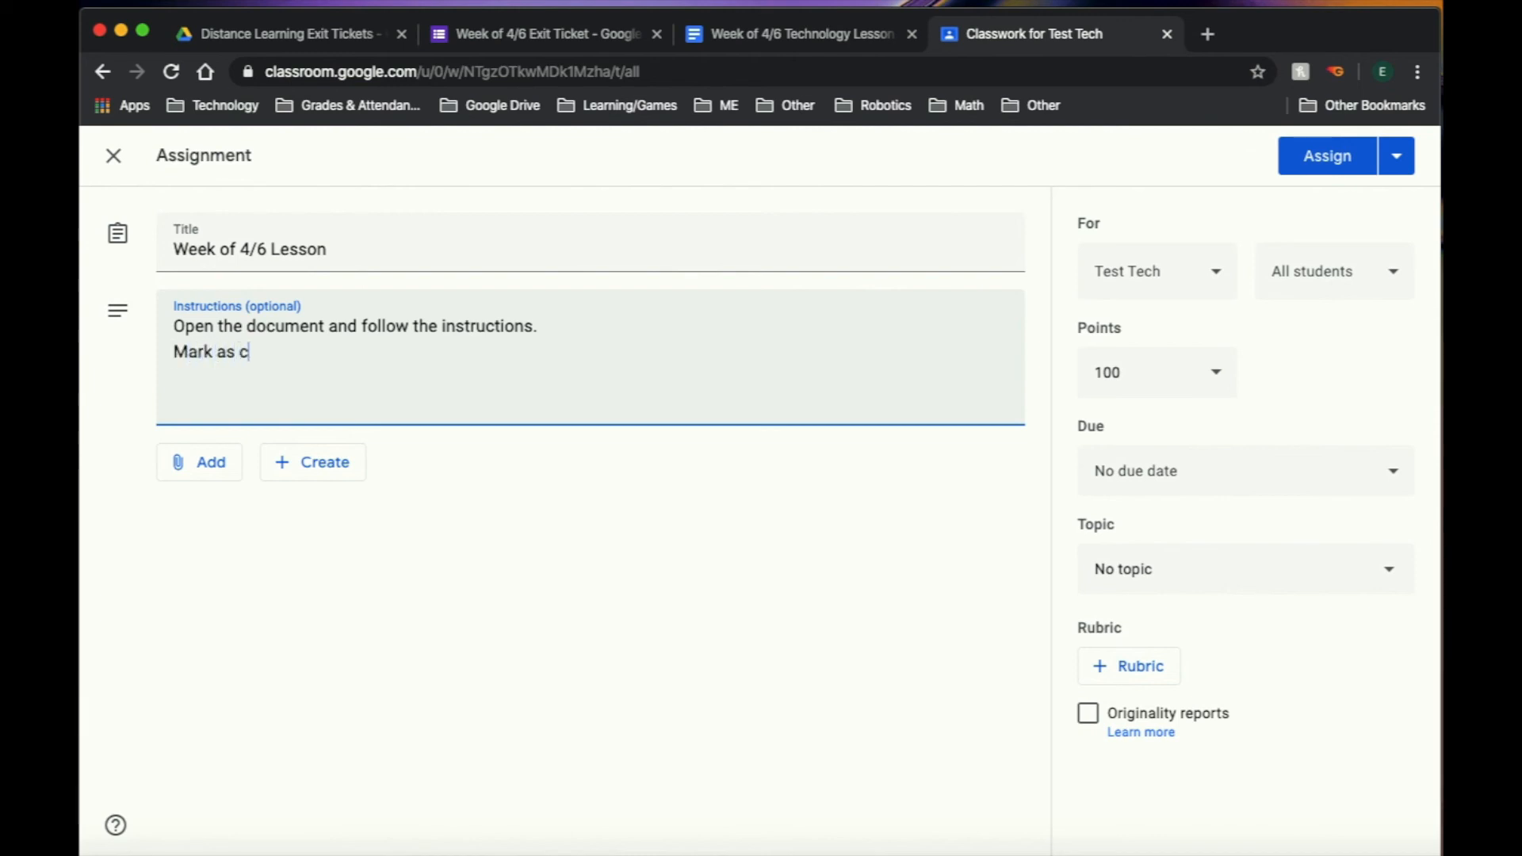
type("en all steps are done.")
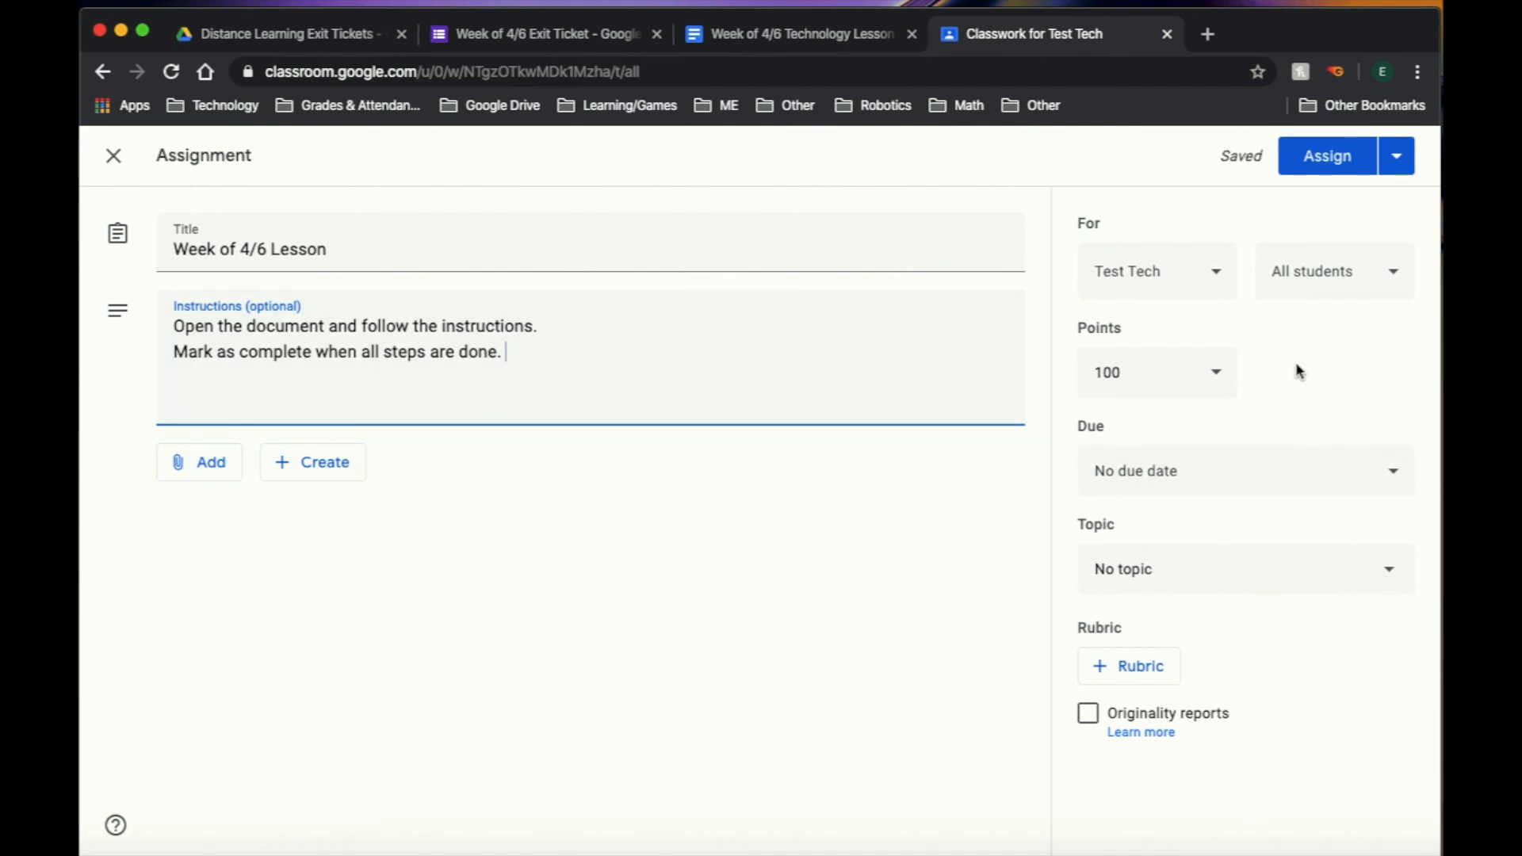
Check which classes the assignment can be posted to, leaving Test Tech selected.
left_click(1213, 268)
left_click(1013, 290)
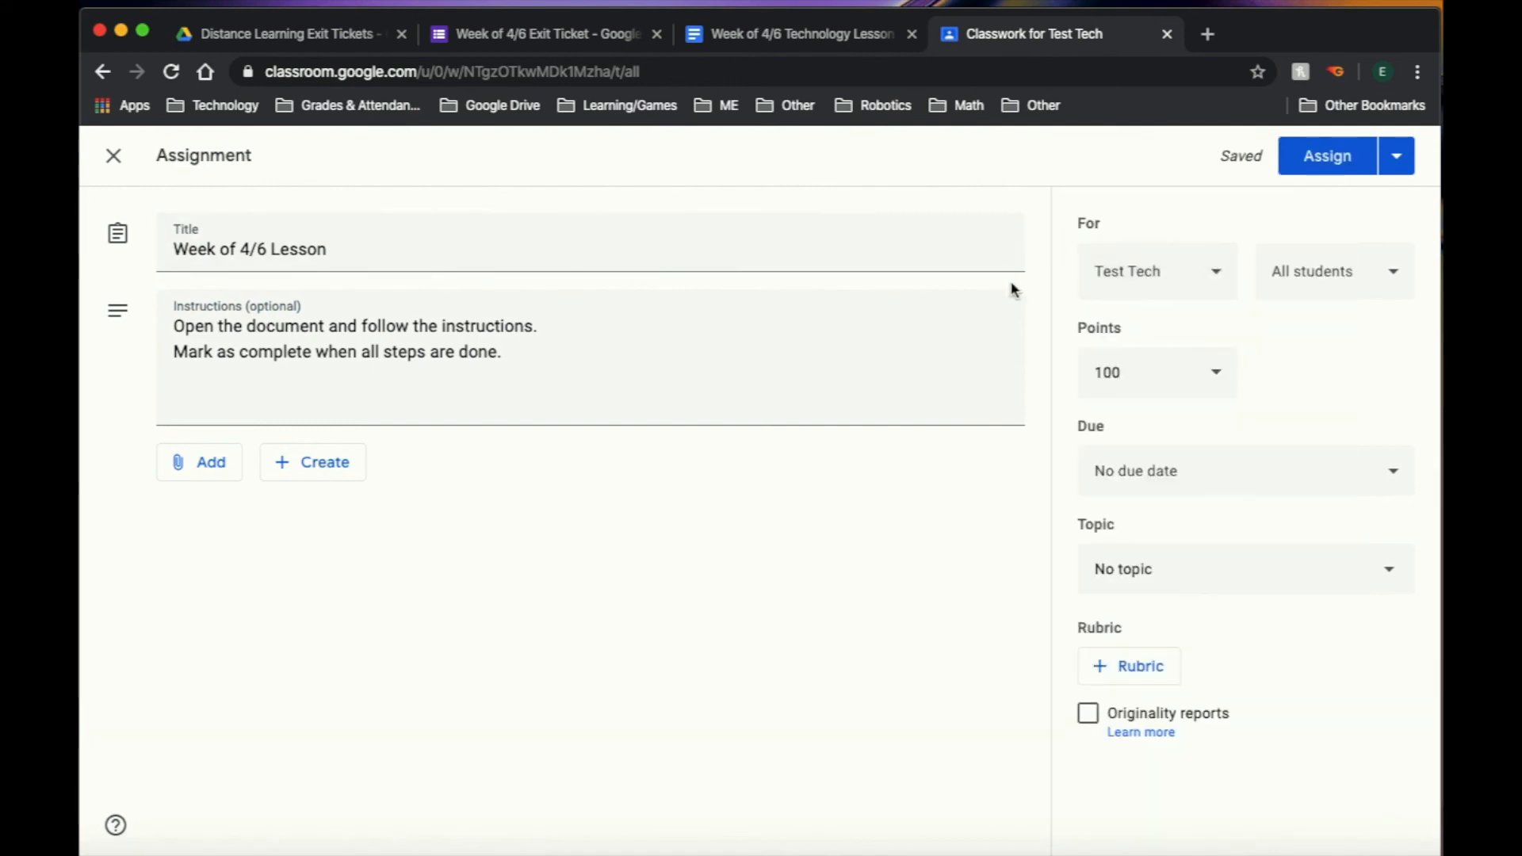
Attach the Week of 4/6 Technology Lesson document from Google Drive and set it to make a copy for each student.
left_click(190, 468)
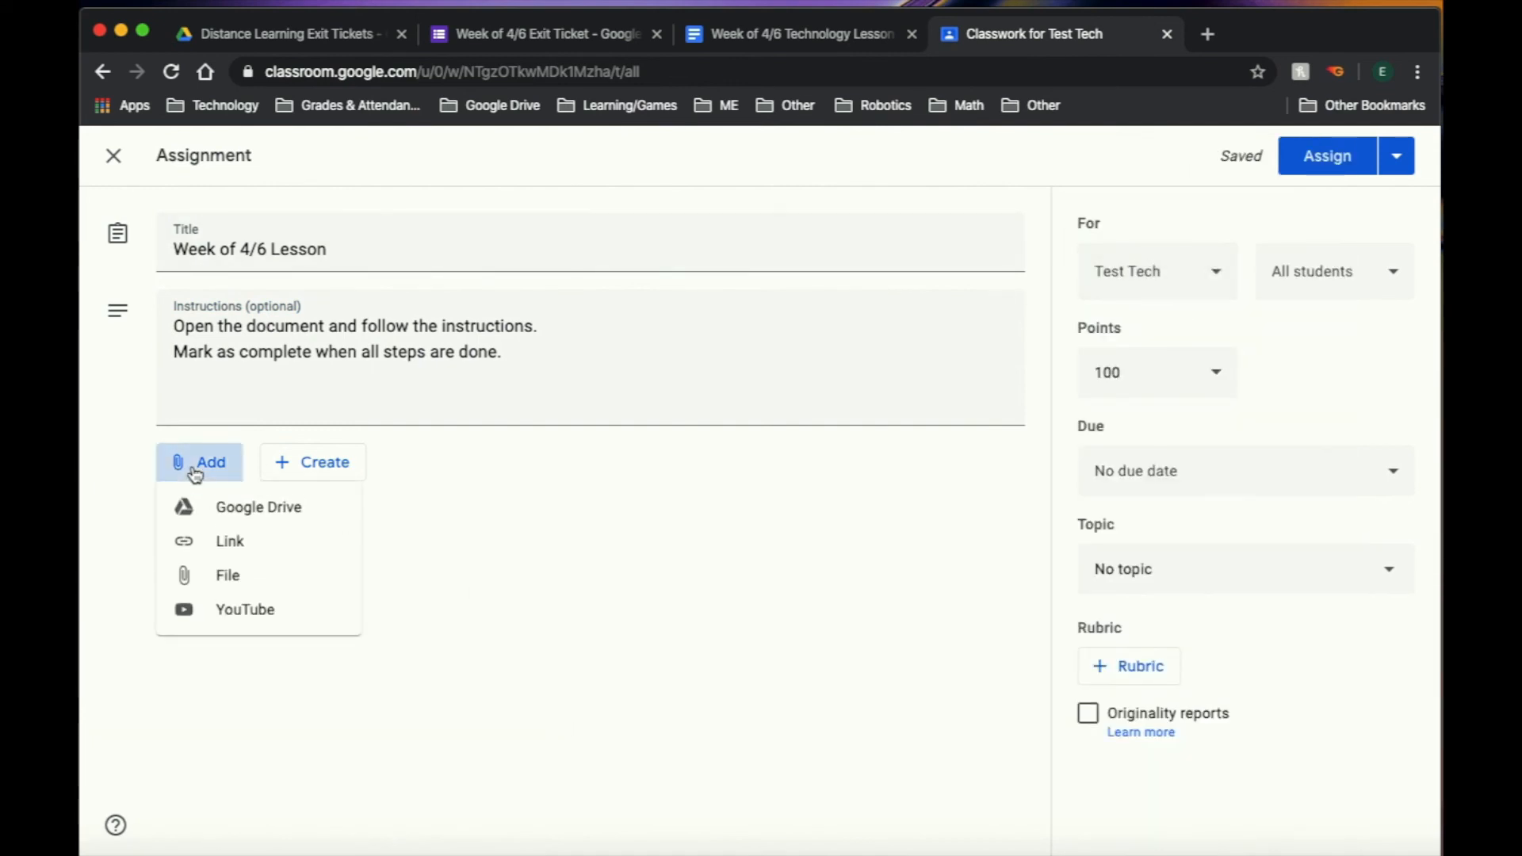
left_click(282, 515)
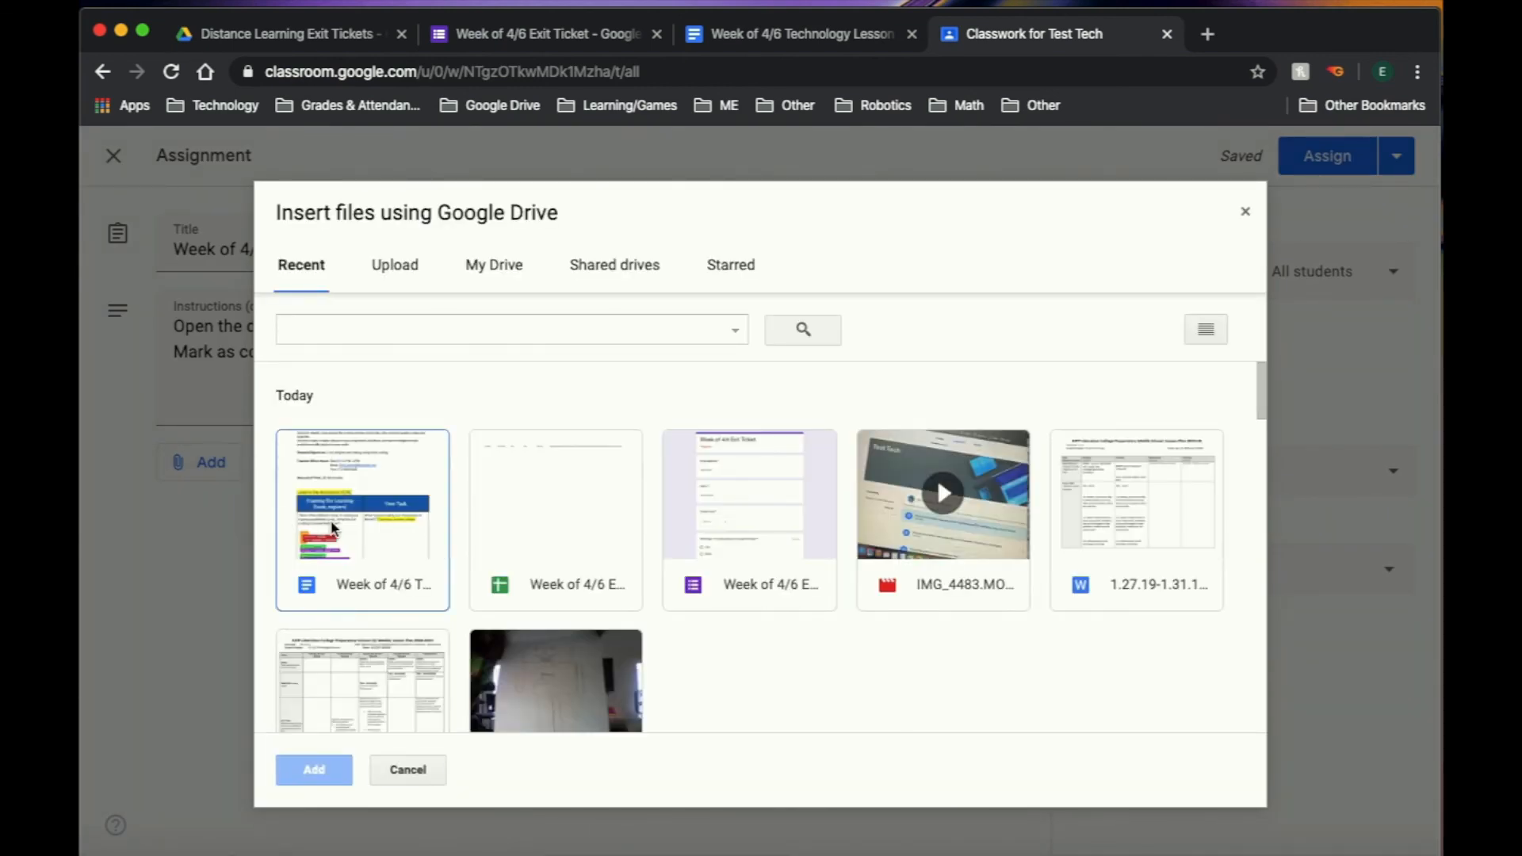
left_click(332, 528)
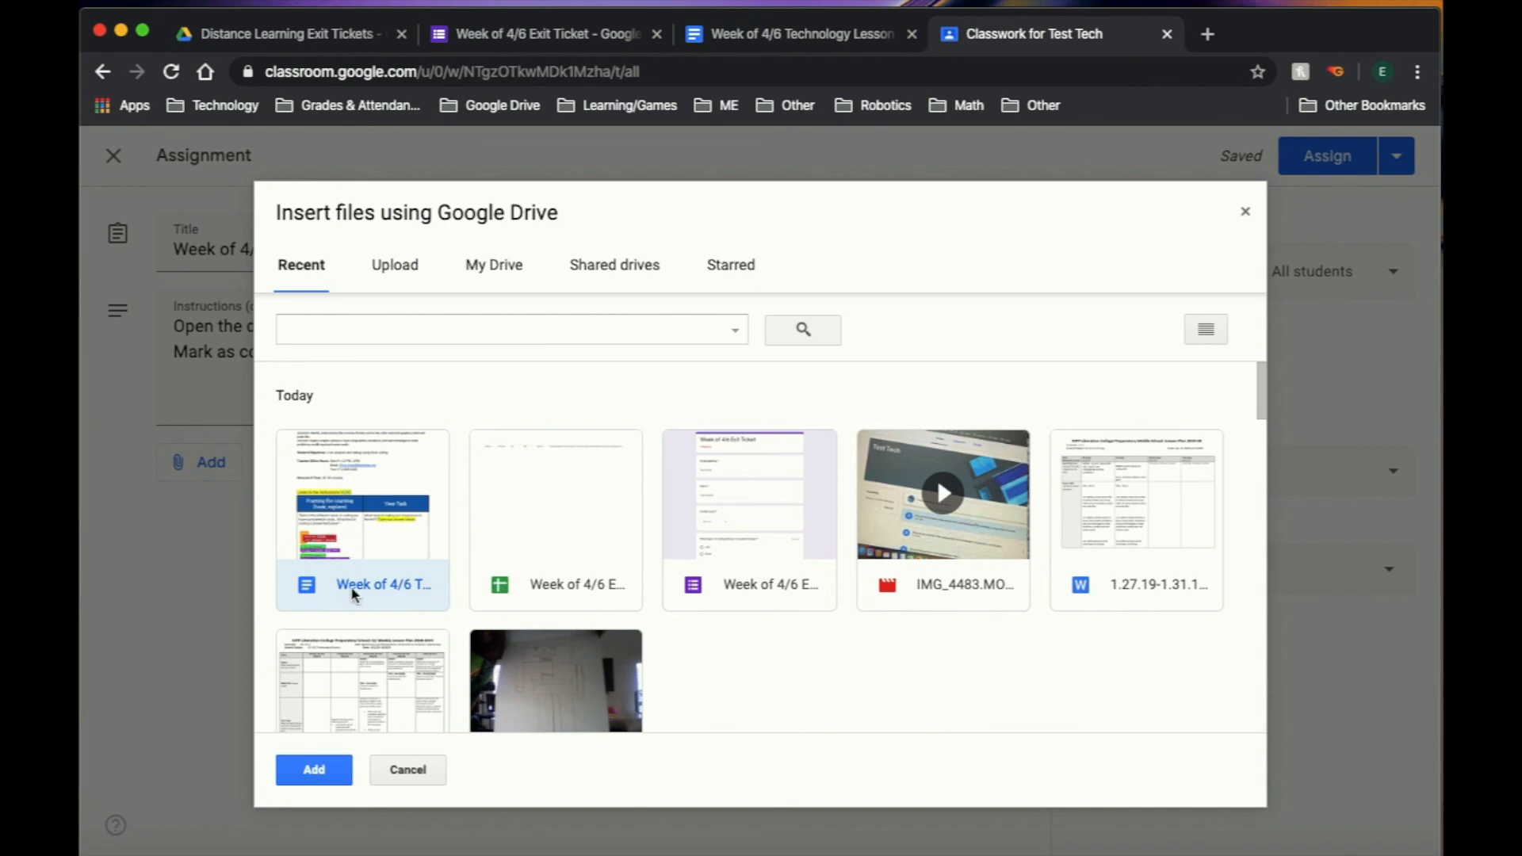
left_click(317, 769)
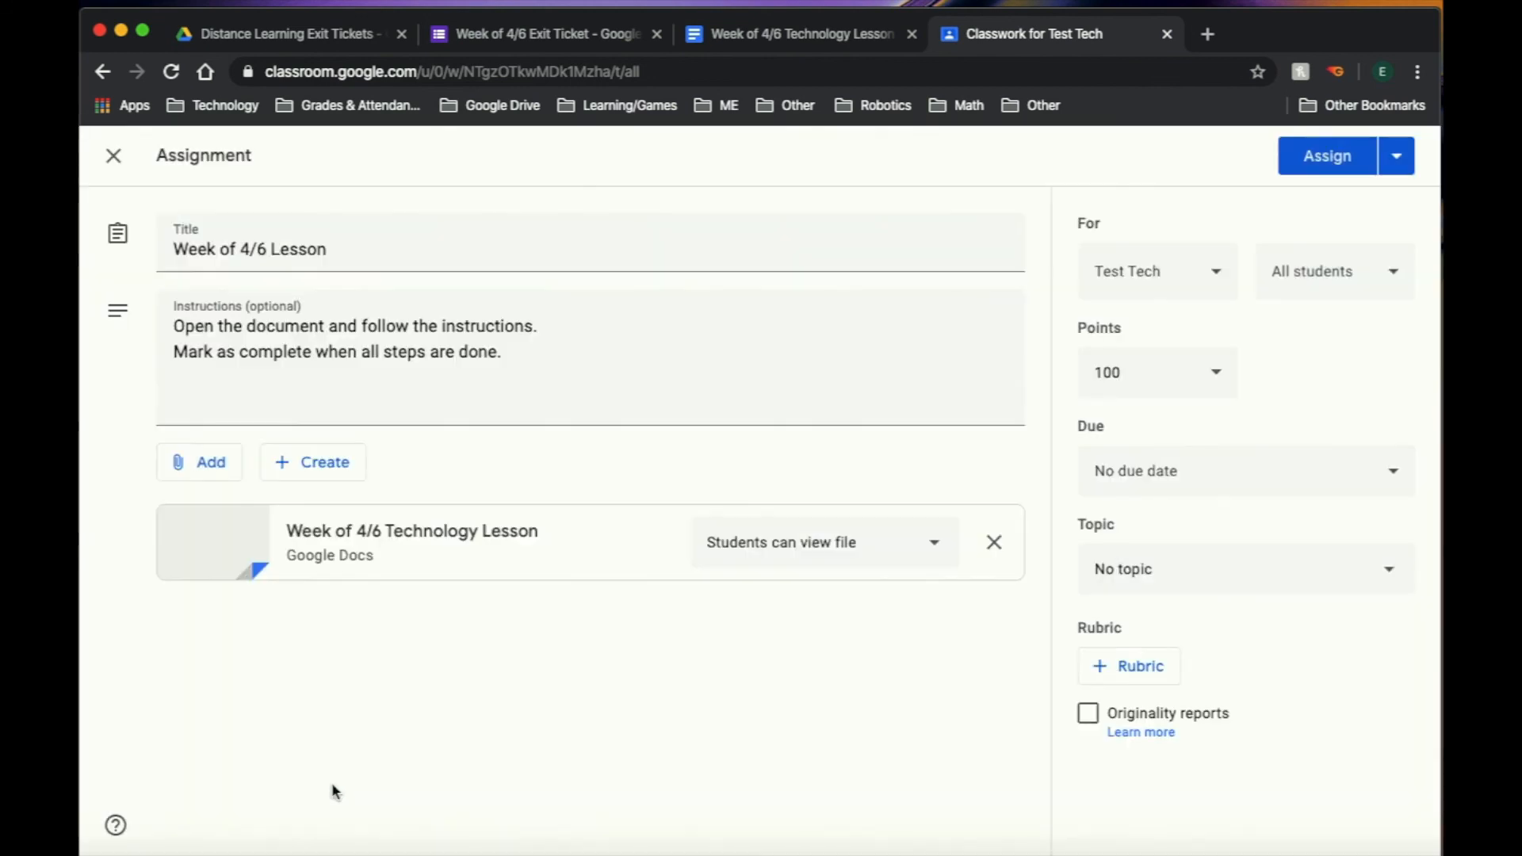
left_click(861, 545)
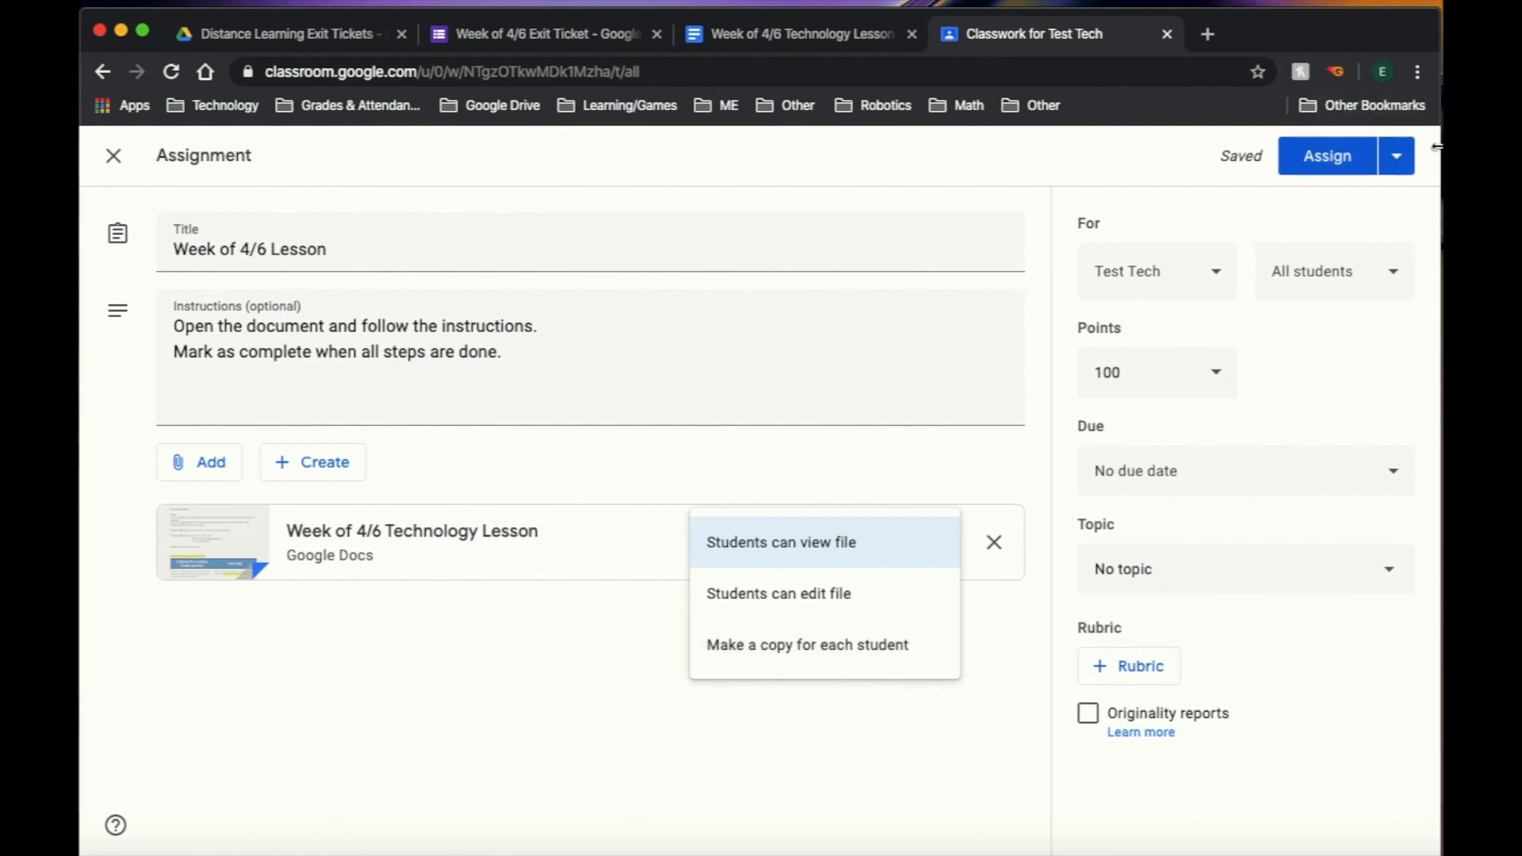
left_click(822, 646)
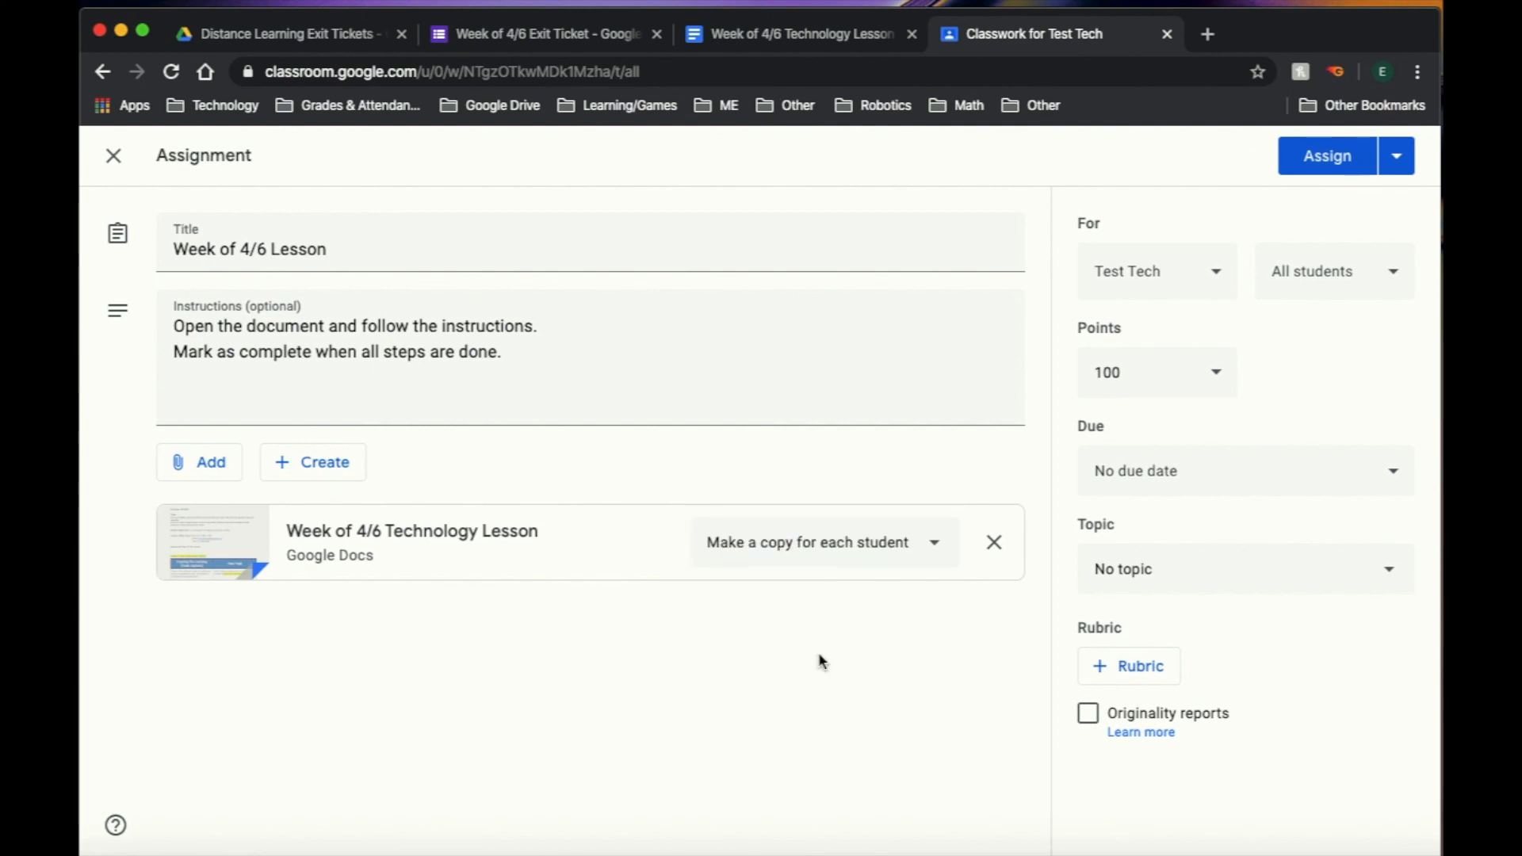
Set the assignment's due date to Apr 9, 2020, without a due time.
left_click(1203, 483)
left_click(1182, 549)
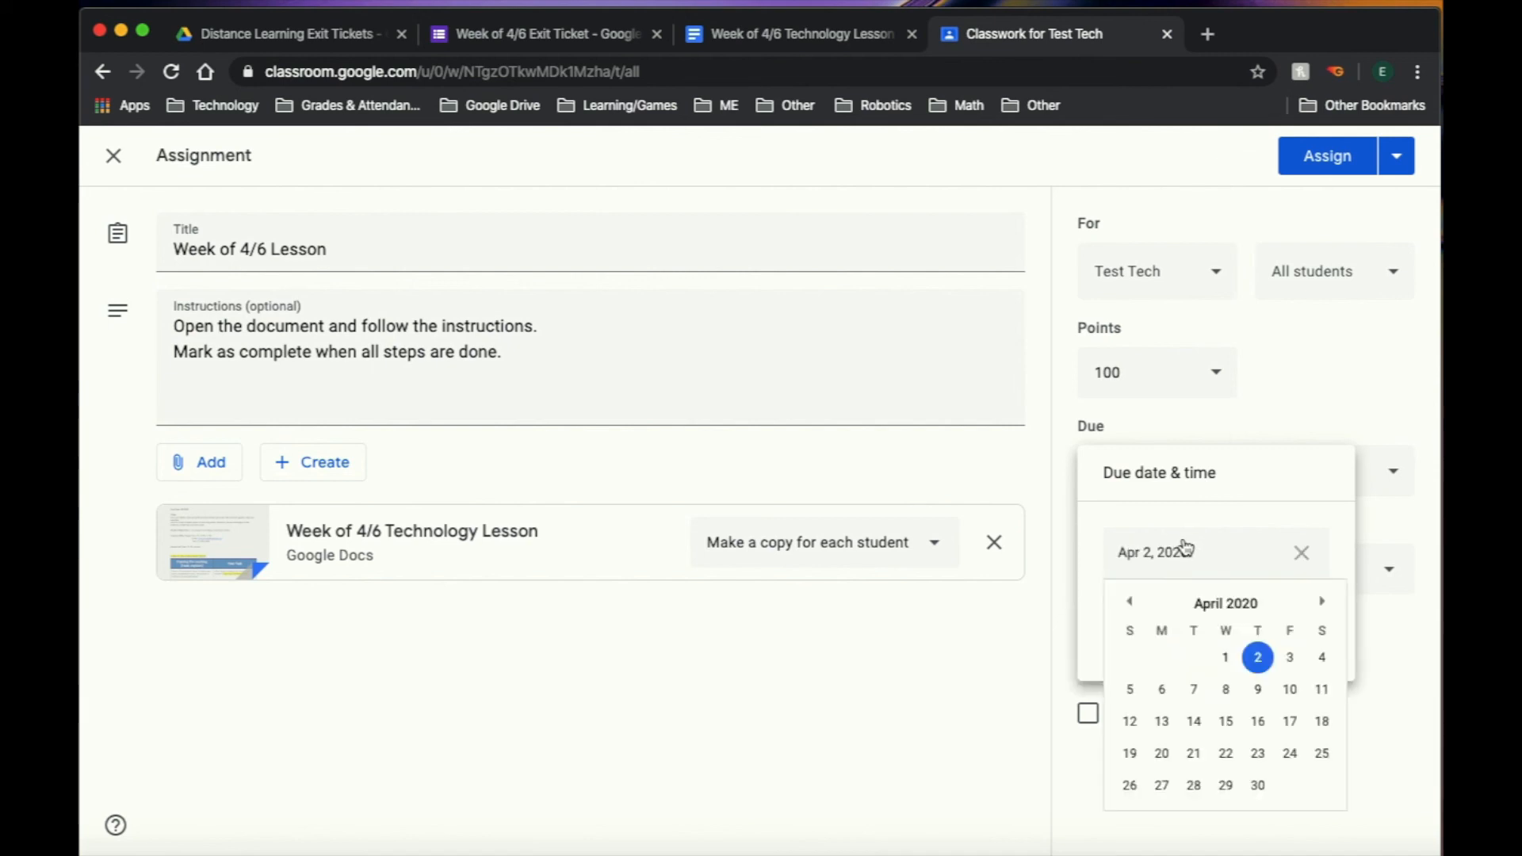
left_click(1262, 691)
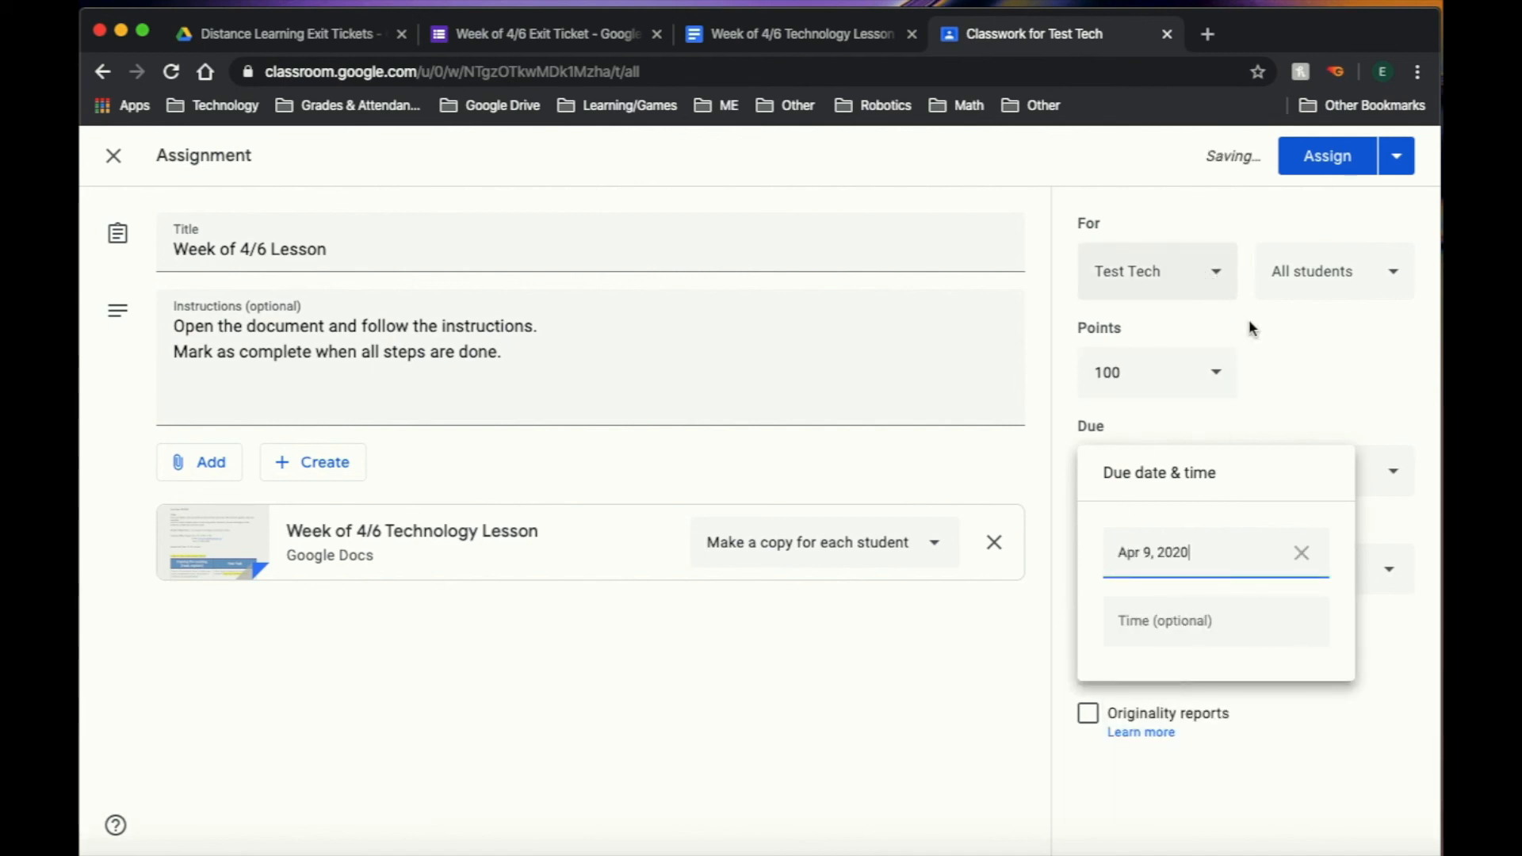
left_click(1350, 393)
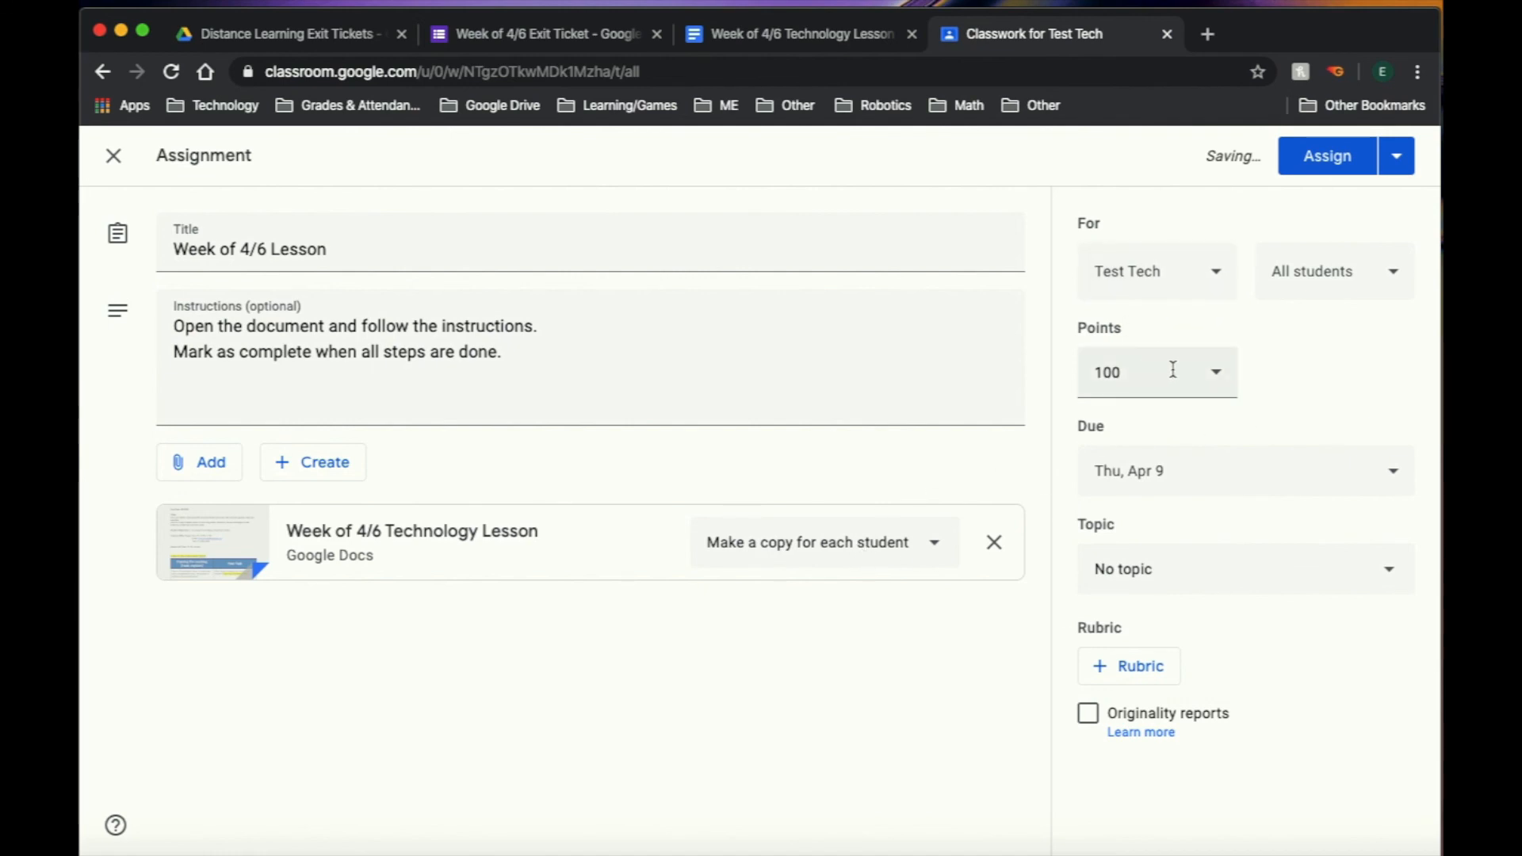
Review the classes available for posting, keep only Test Tech selected, and assign the Week of 4/6 Lesson.
left_click(1203, 274)
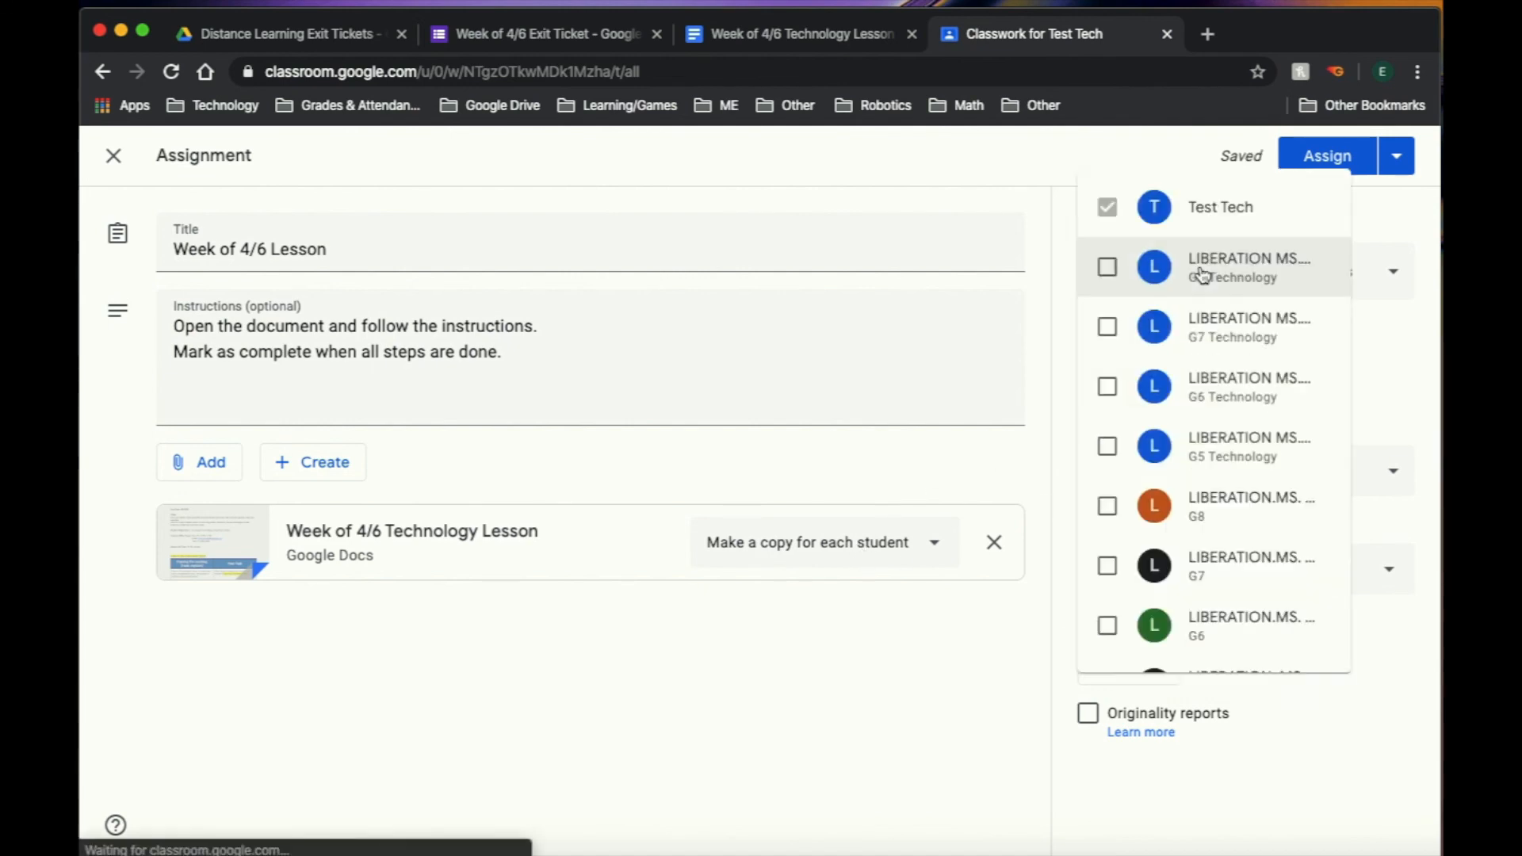
left_click(1379, 370)
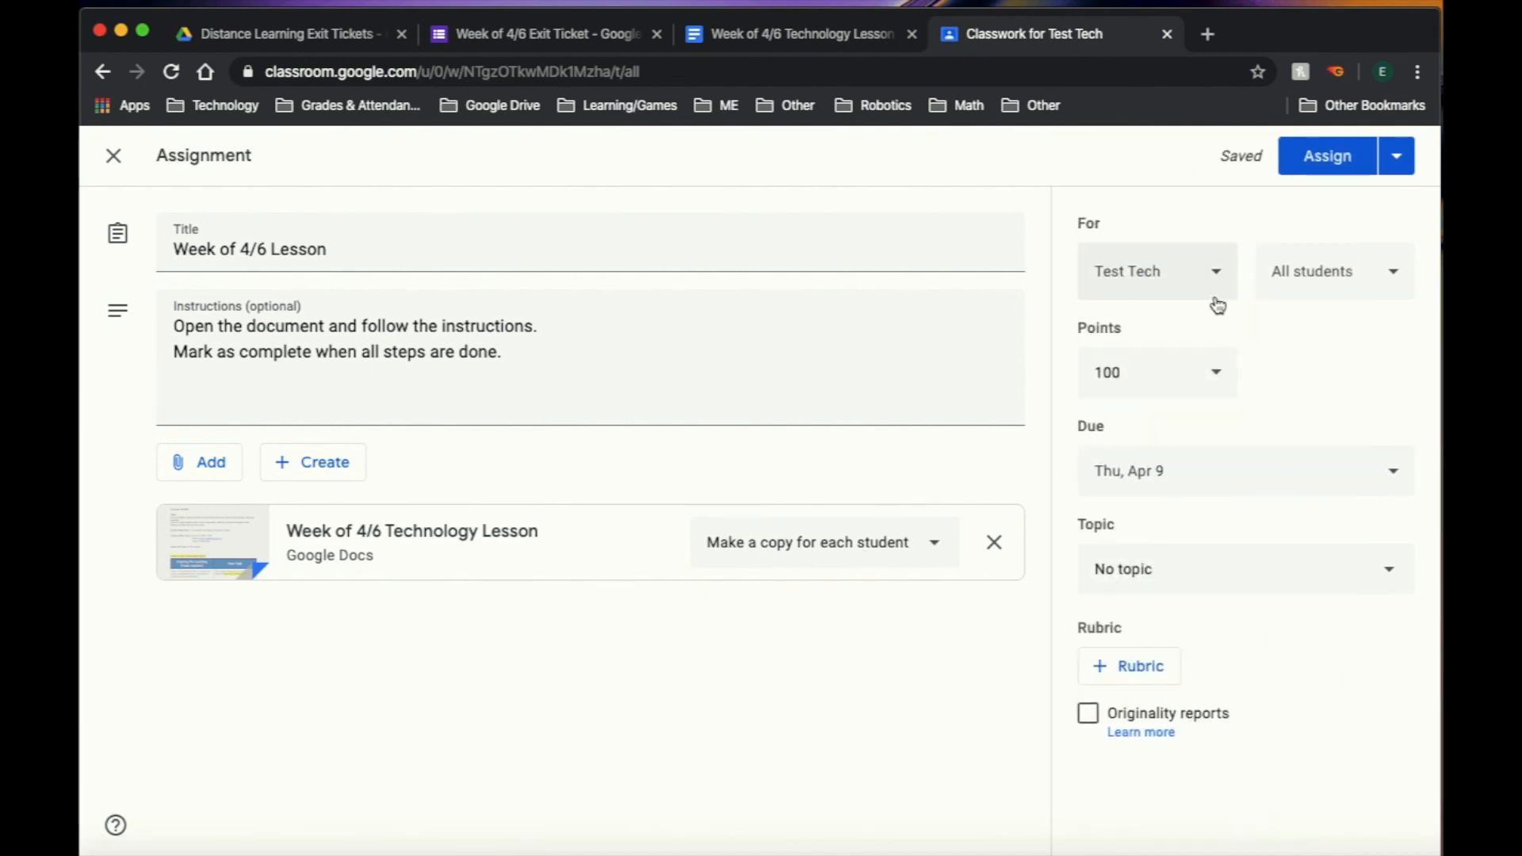
left_click(1212, 302)
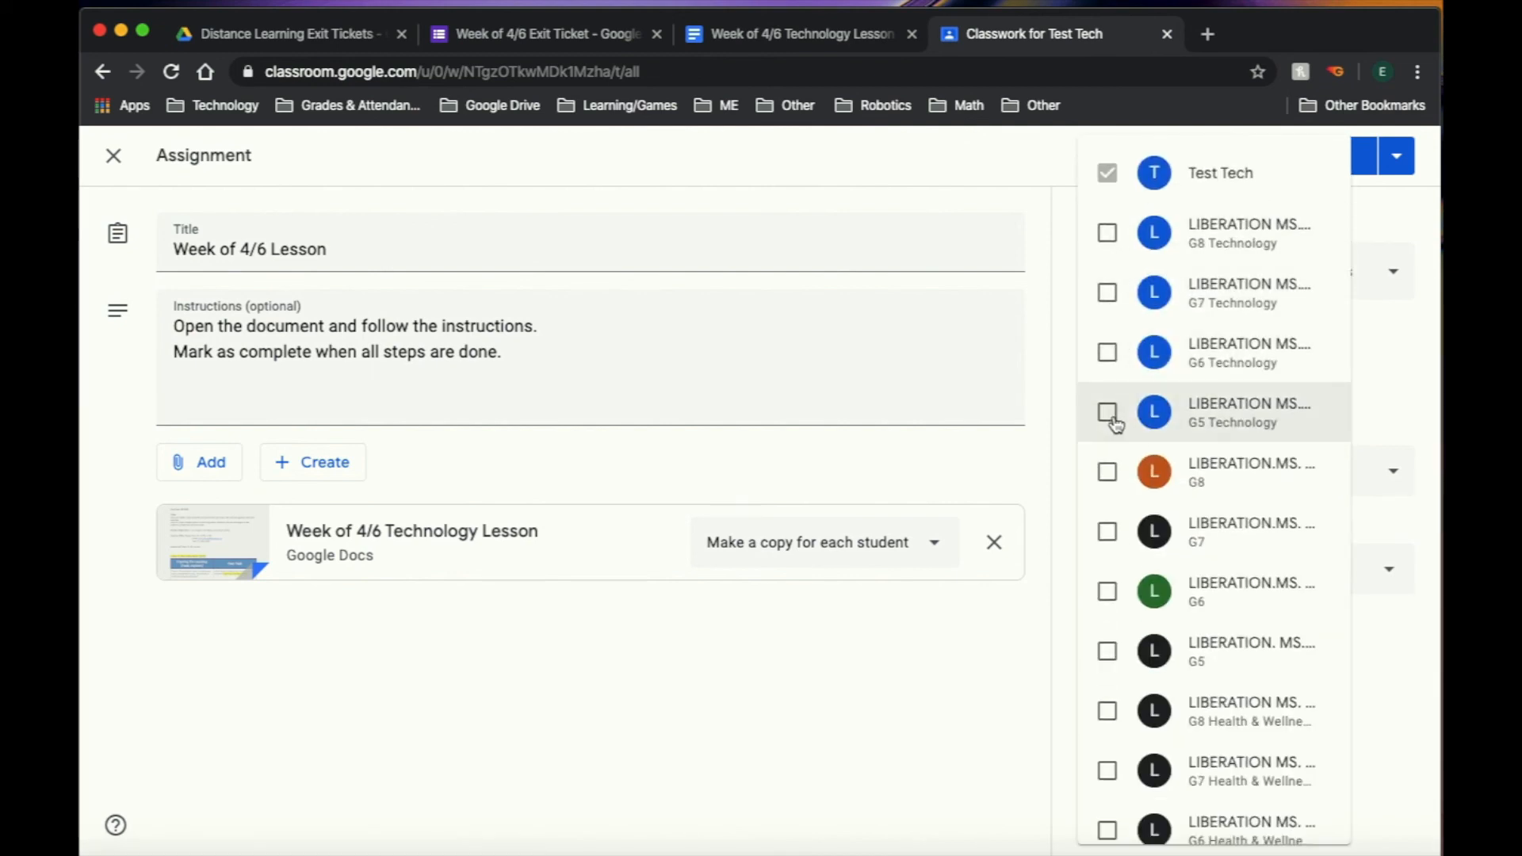
left_click(902, 664)
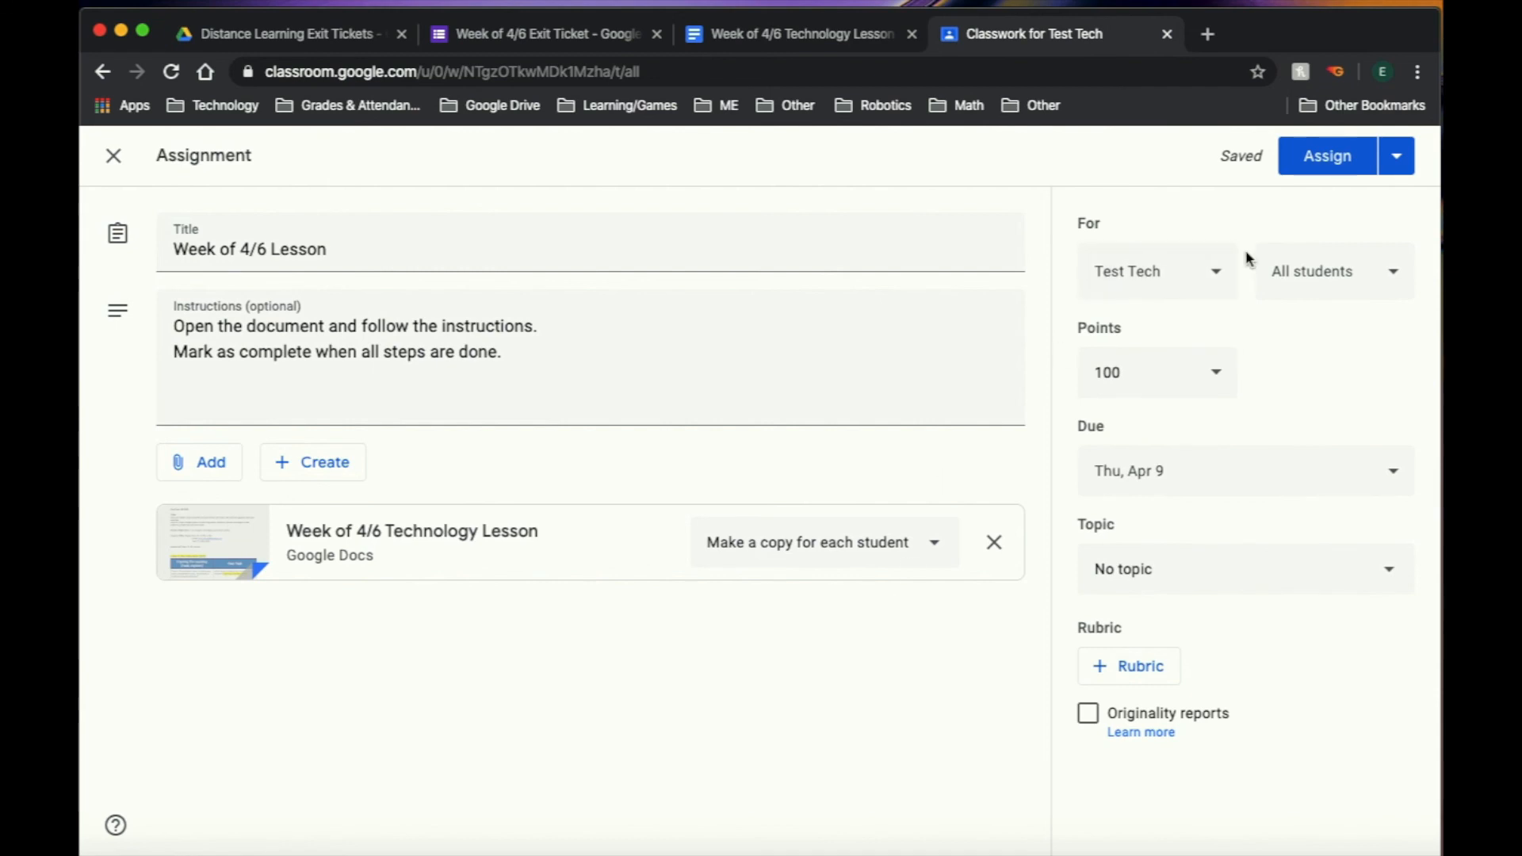
left_click(1328, 158)
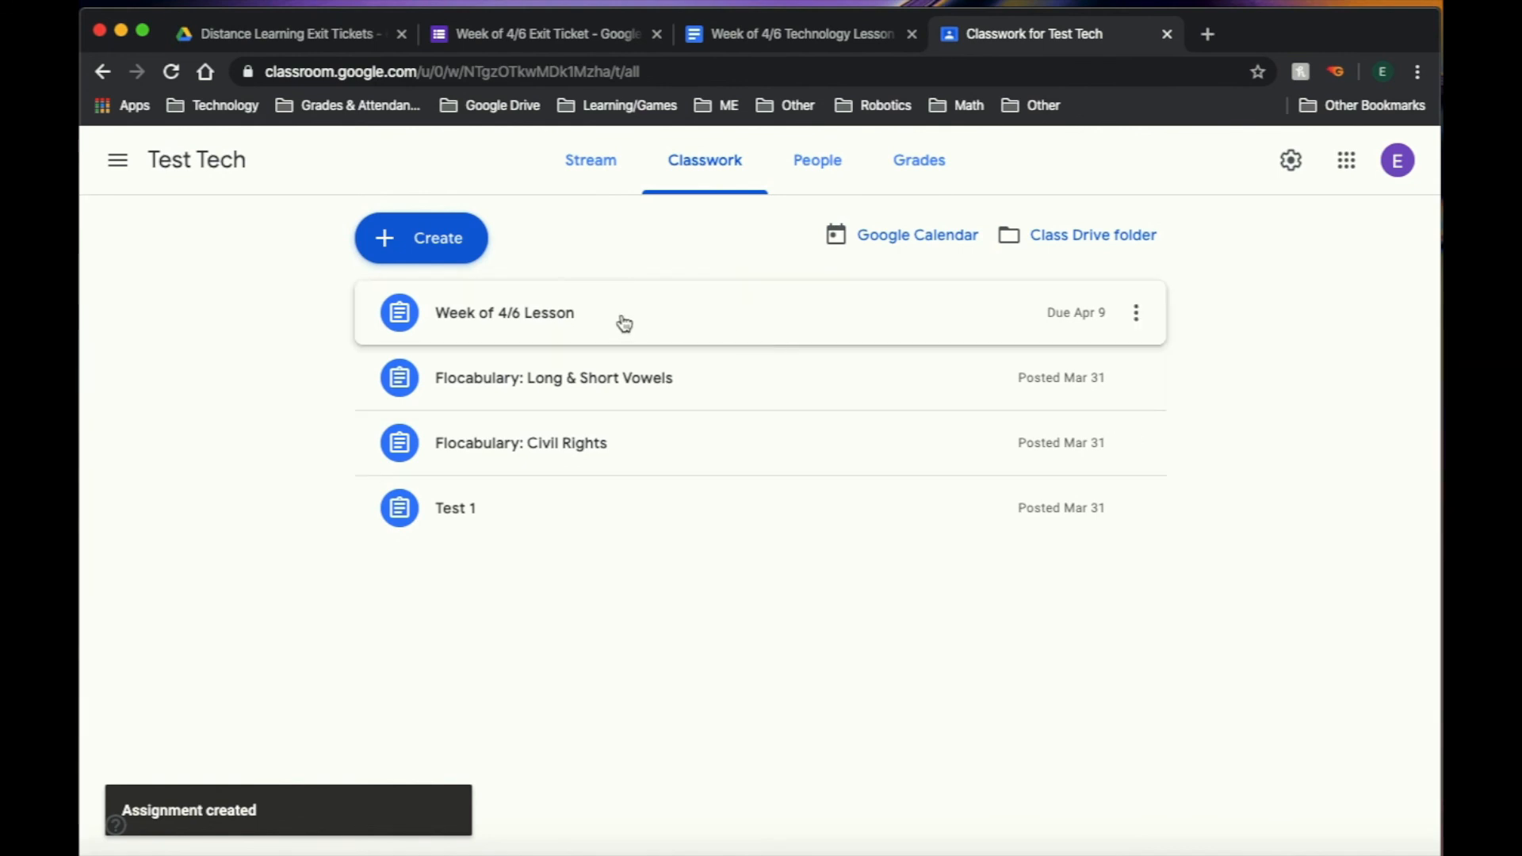
View the student work for the Week of 4/6 Lesson, filtered to students with Assigned status.
left_click(572, 325)
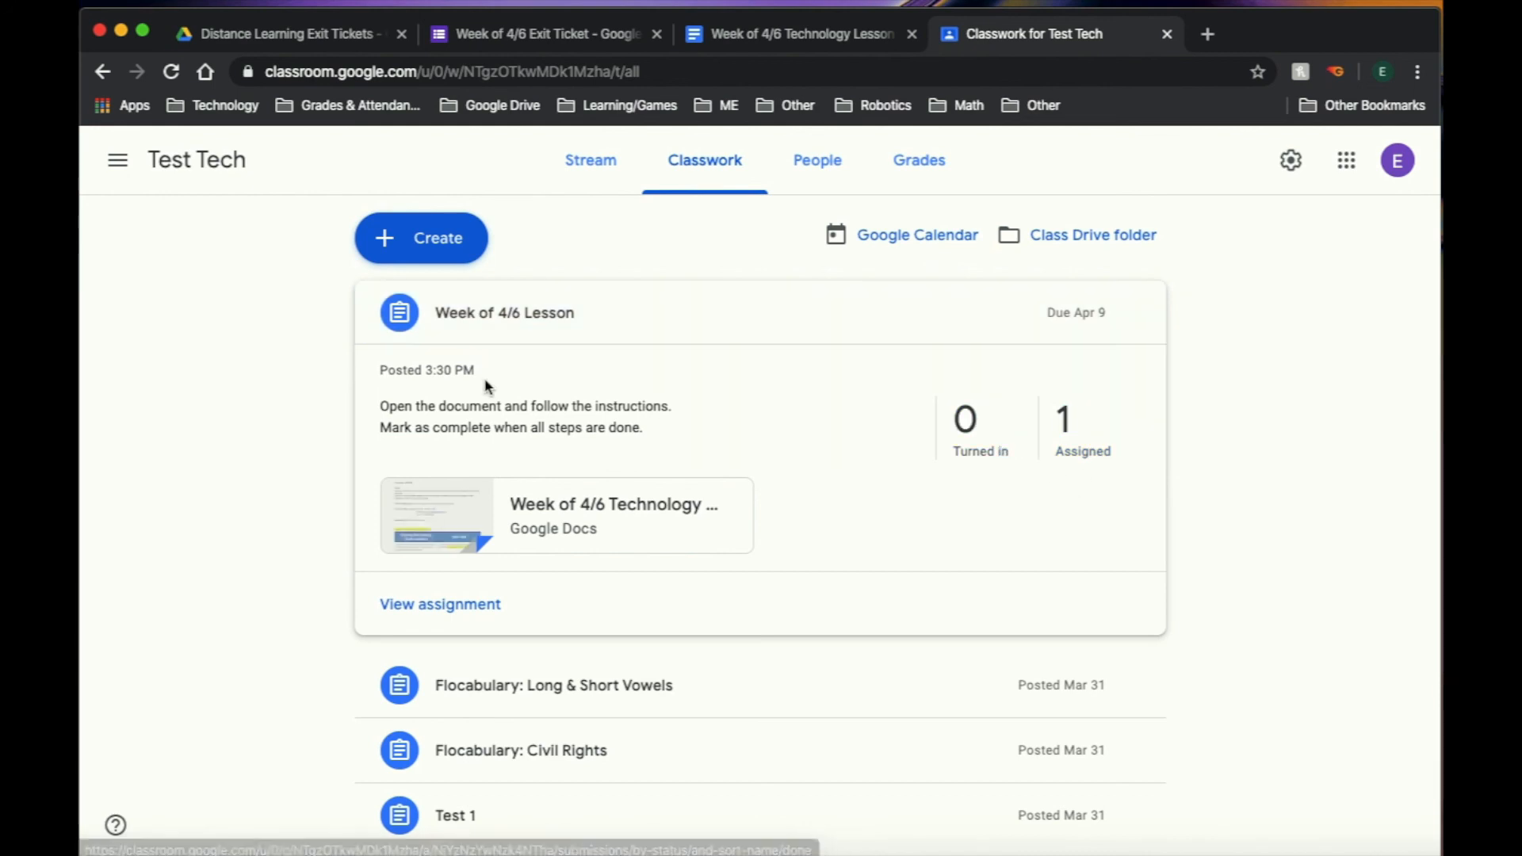
left_click(964, 428)
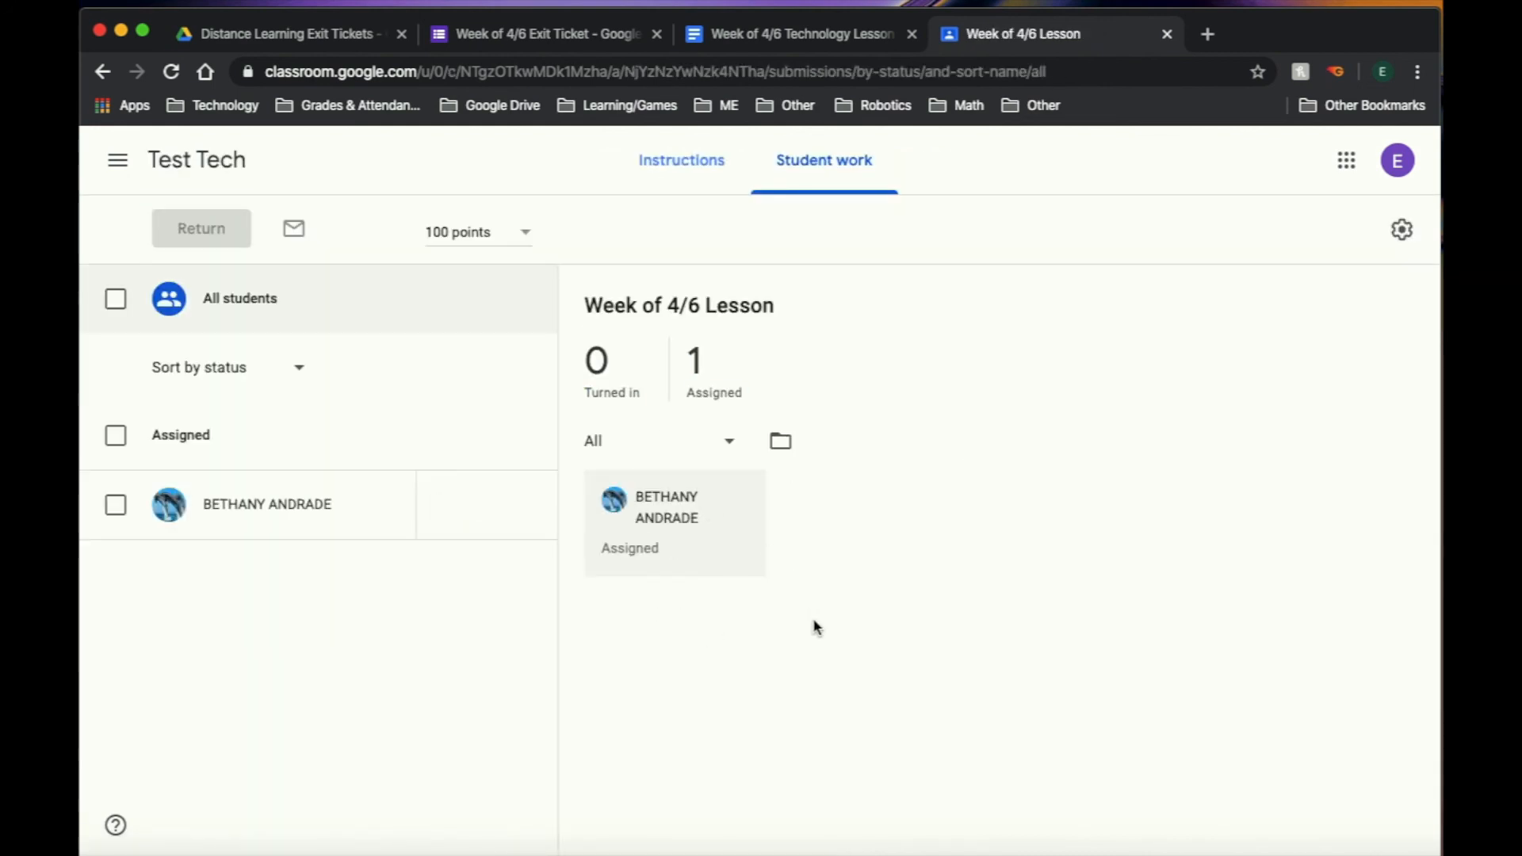
left_click(694, 371)
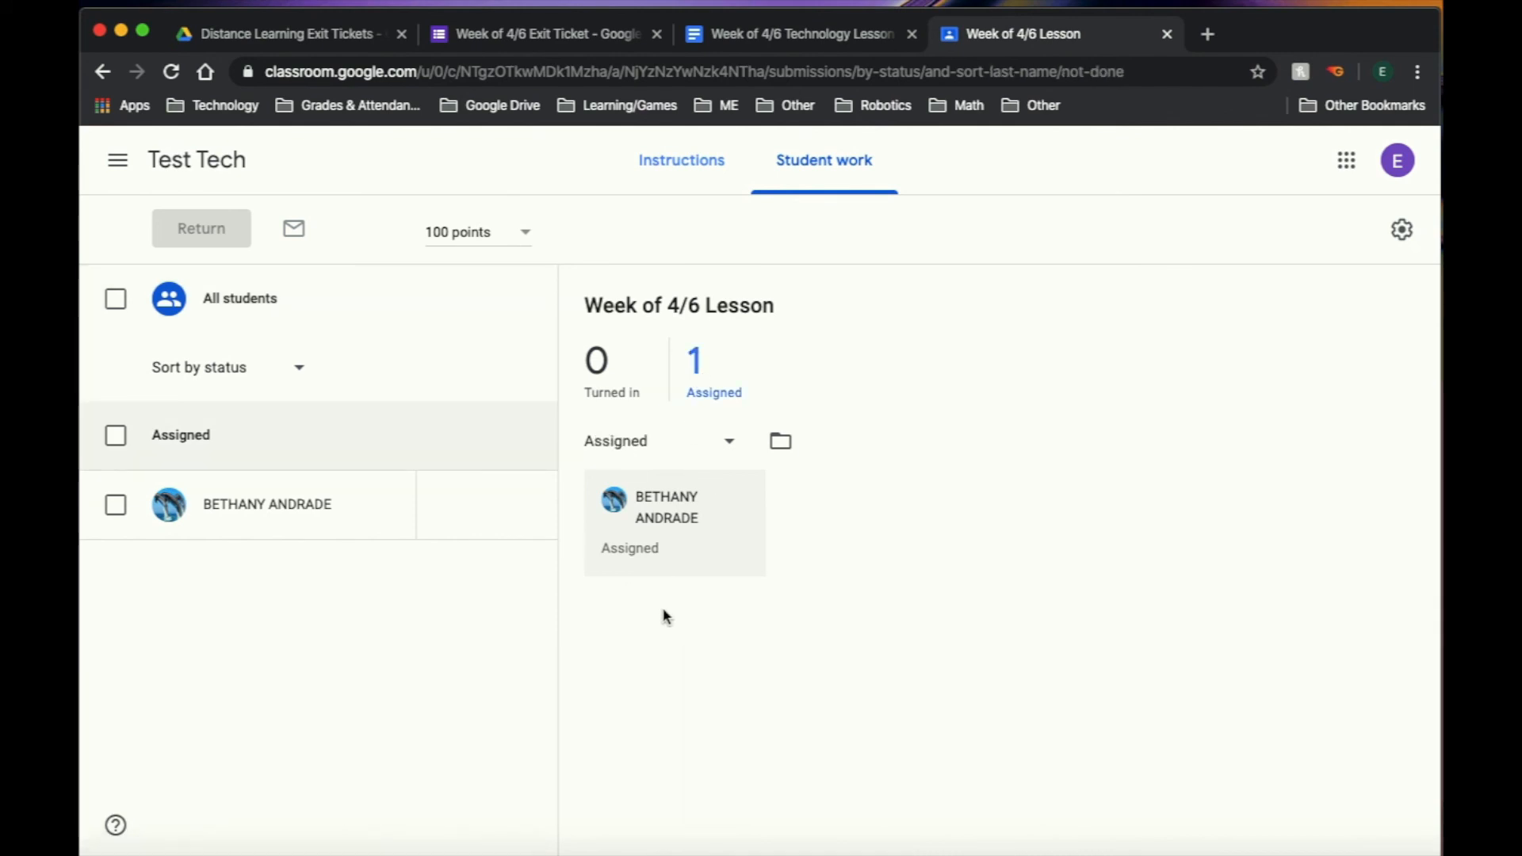
Switch to the student's Classroom window and open the student's copy of the lesson document from the Week of 4/6 Lesson in Test Tech's classwork.
left_click(1208, 35)
left_click_drag(1210, 40, 1110, 171)
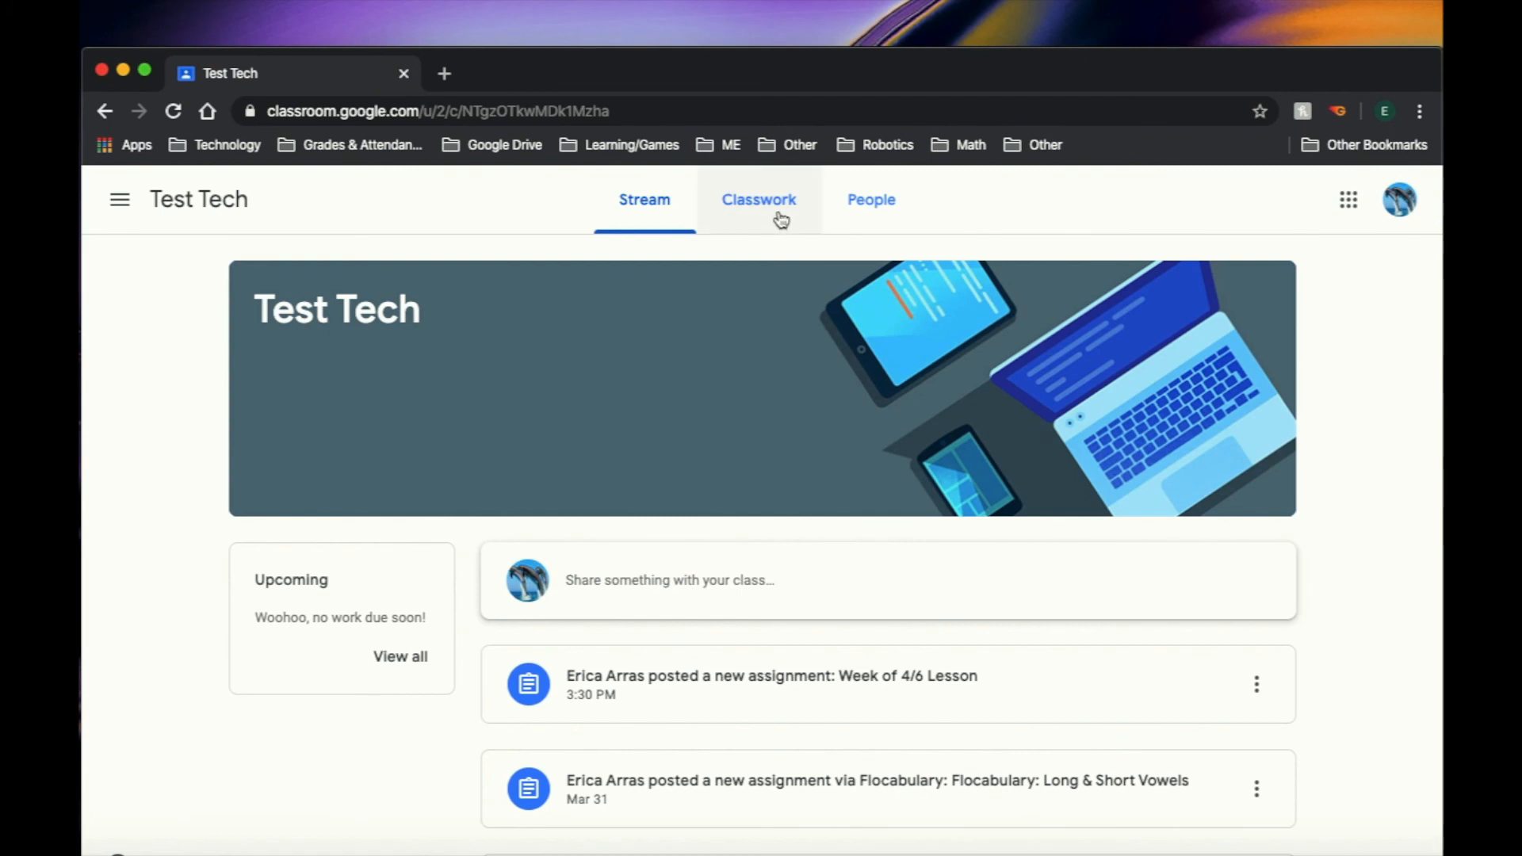
left_click(781, 220)
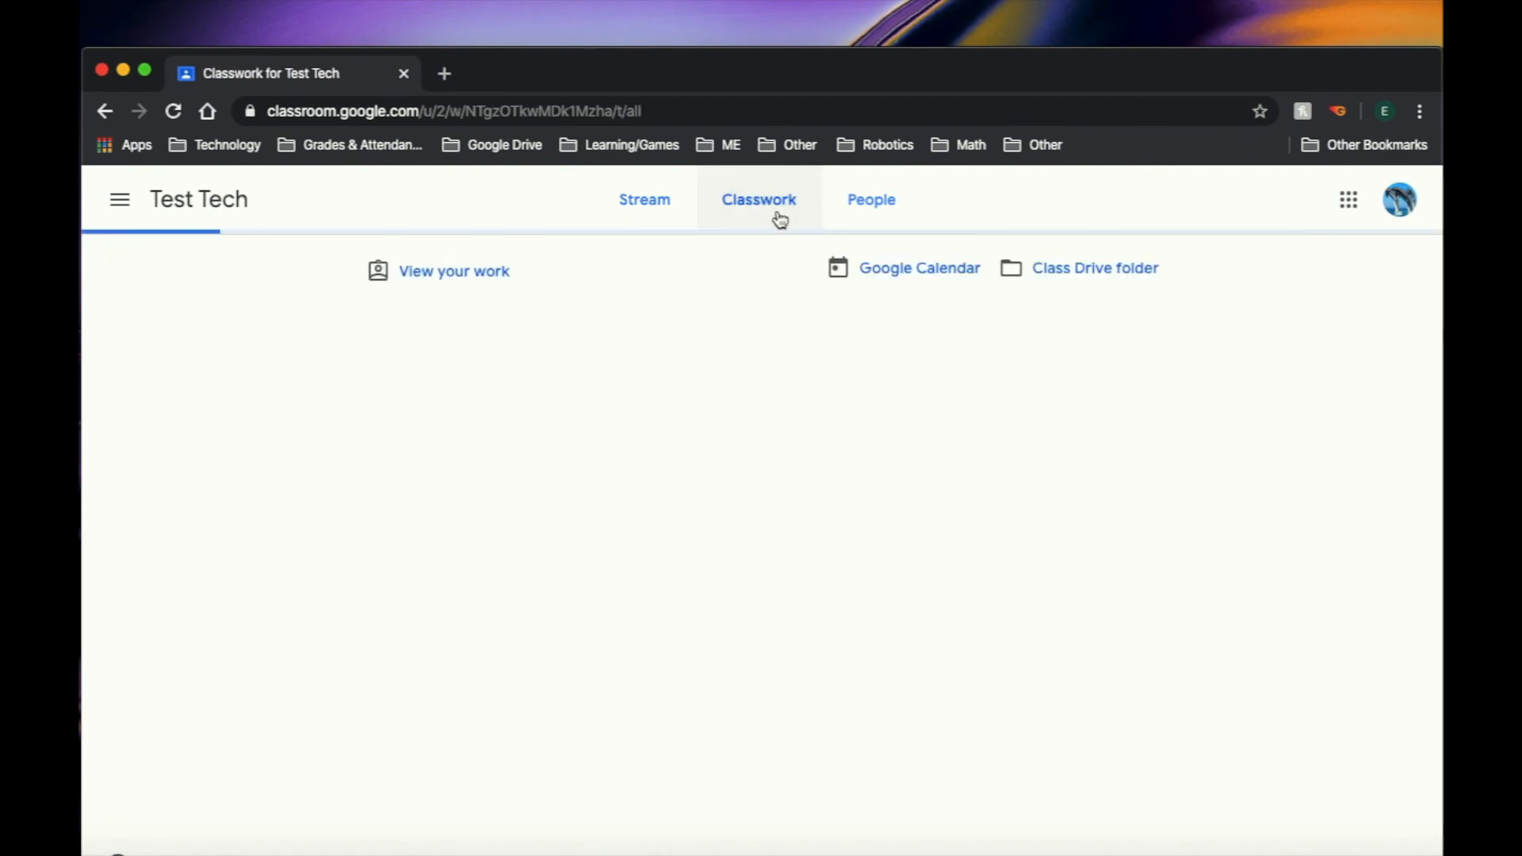
left_click(608, 370)
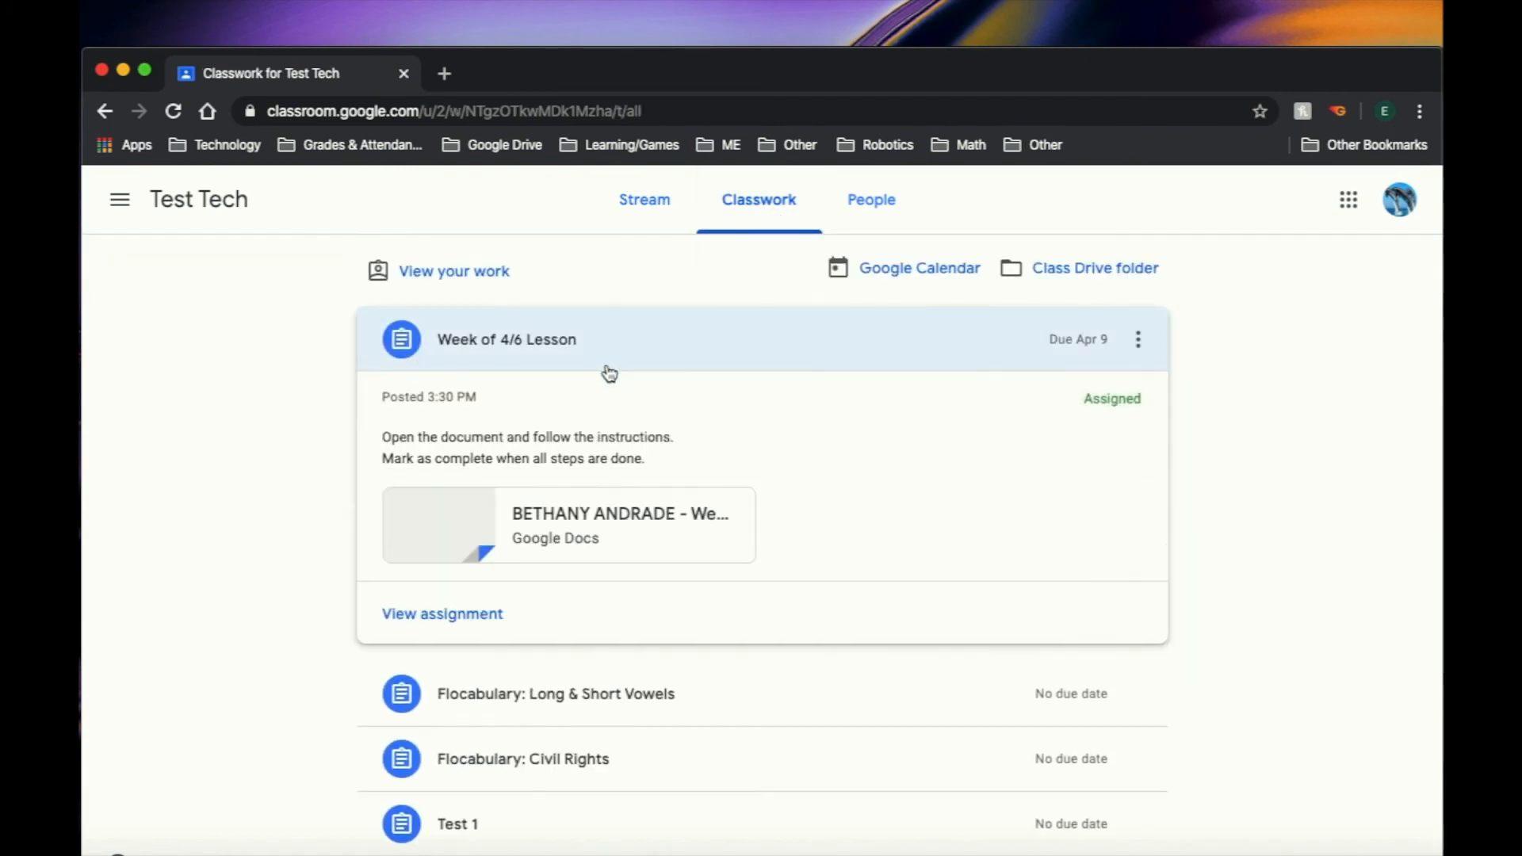
left_click(474, 536)
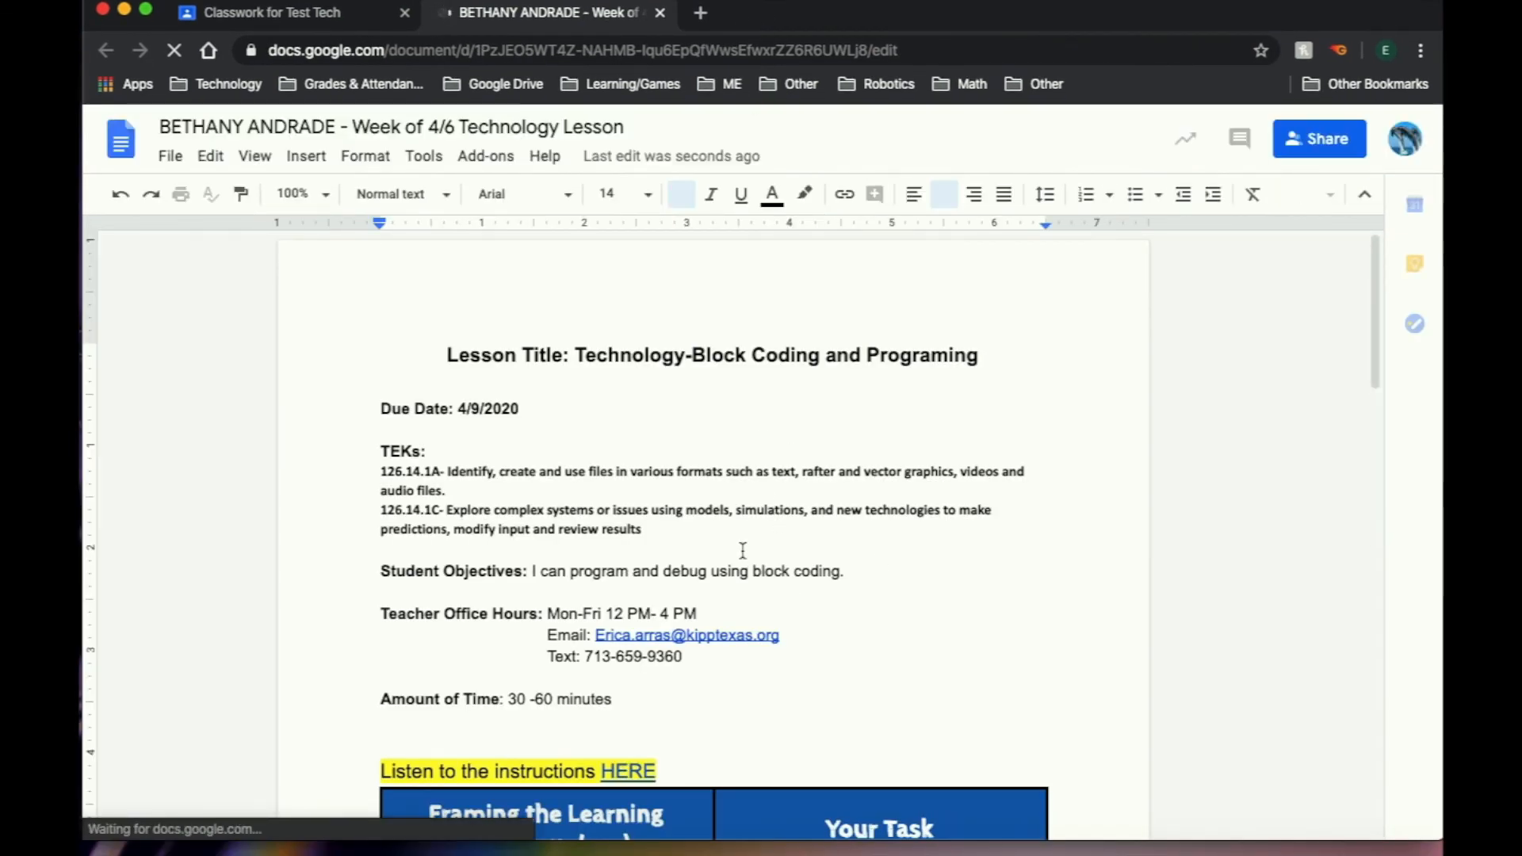
Look through the student's lesson document and open the exit ticket form linked in its Evaluate section.
scroll(743, 550, "down", 3)
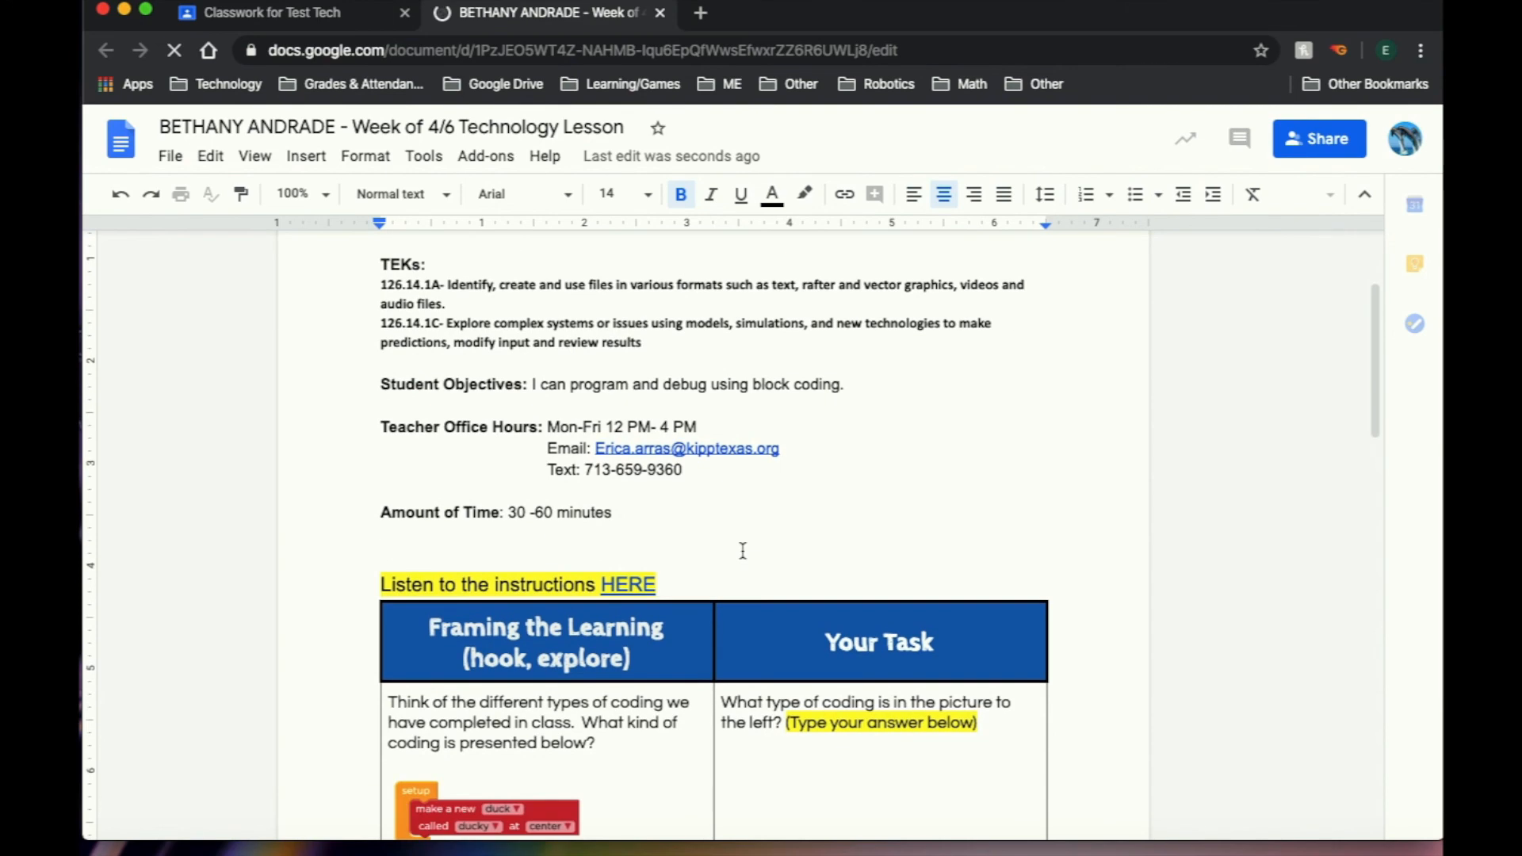
scroll(742, 550, "down", 5)
scroll(743, 550, "down", 10)
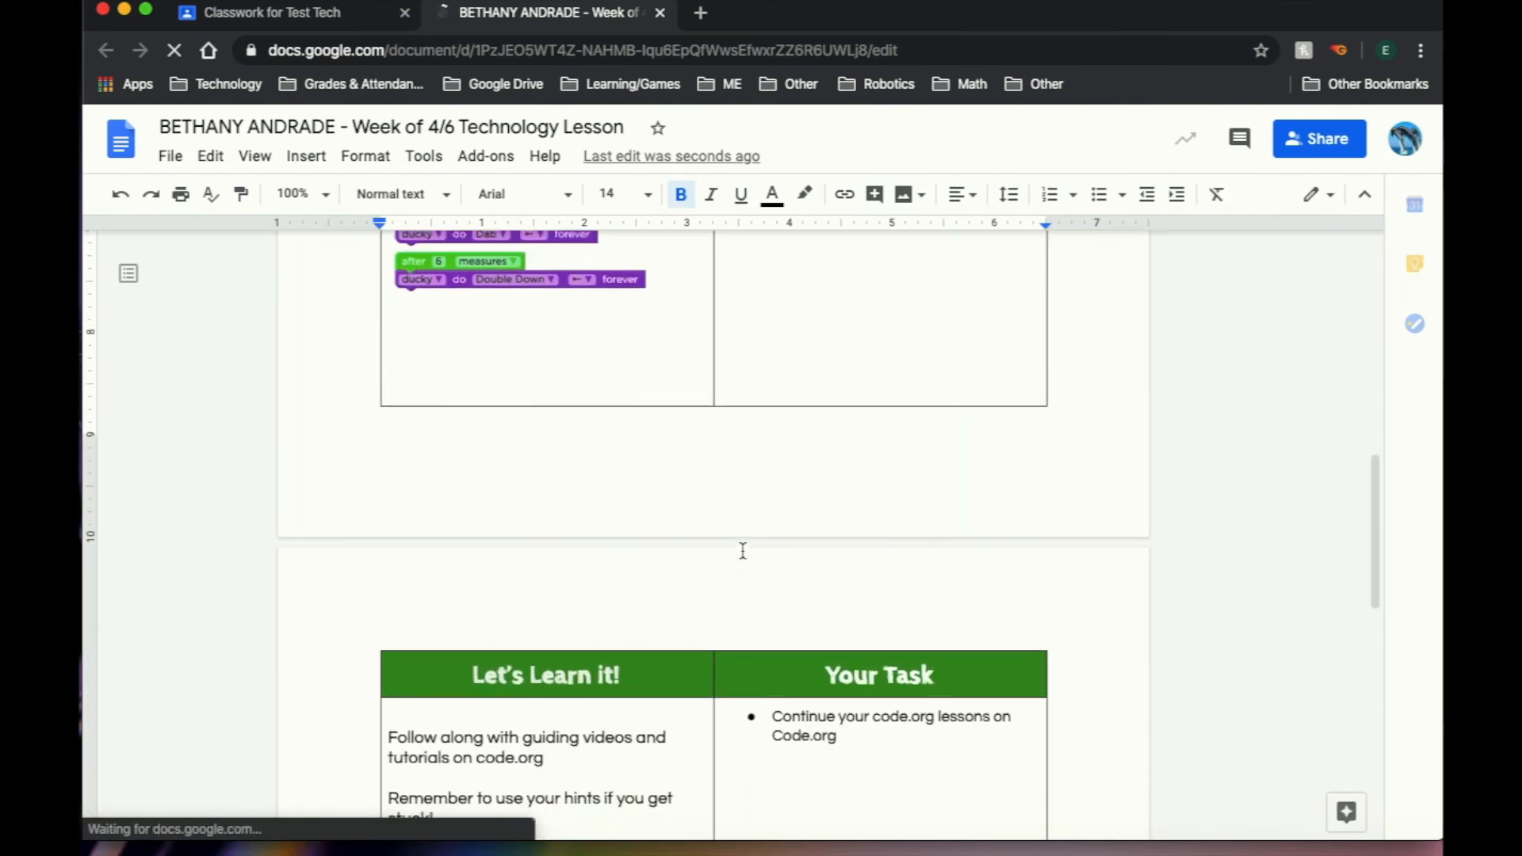
scroll(743, 550, "down", 5)
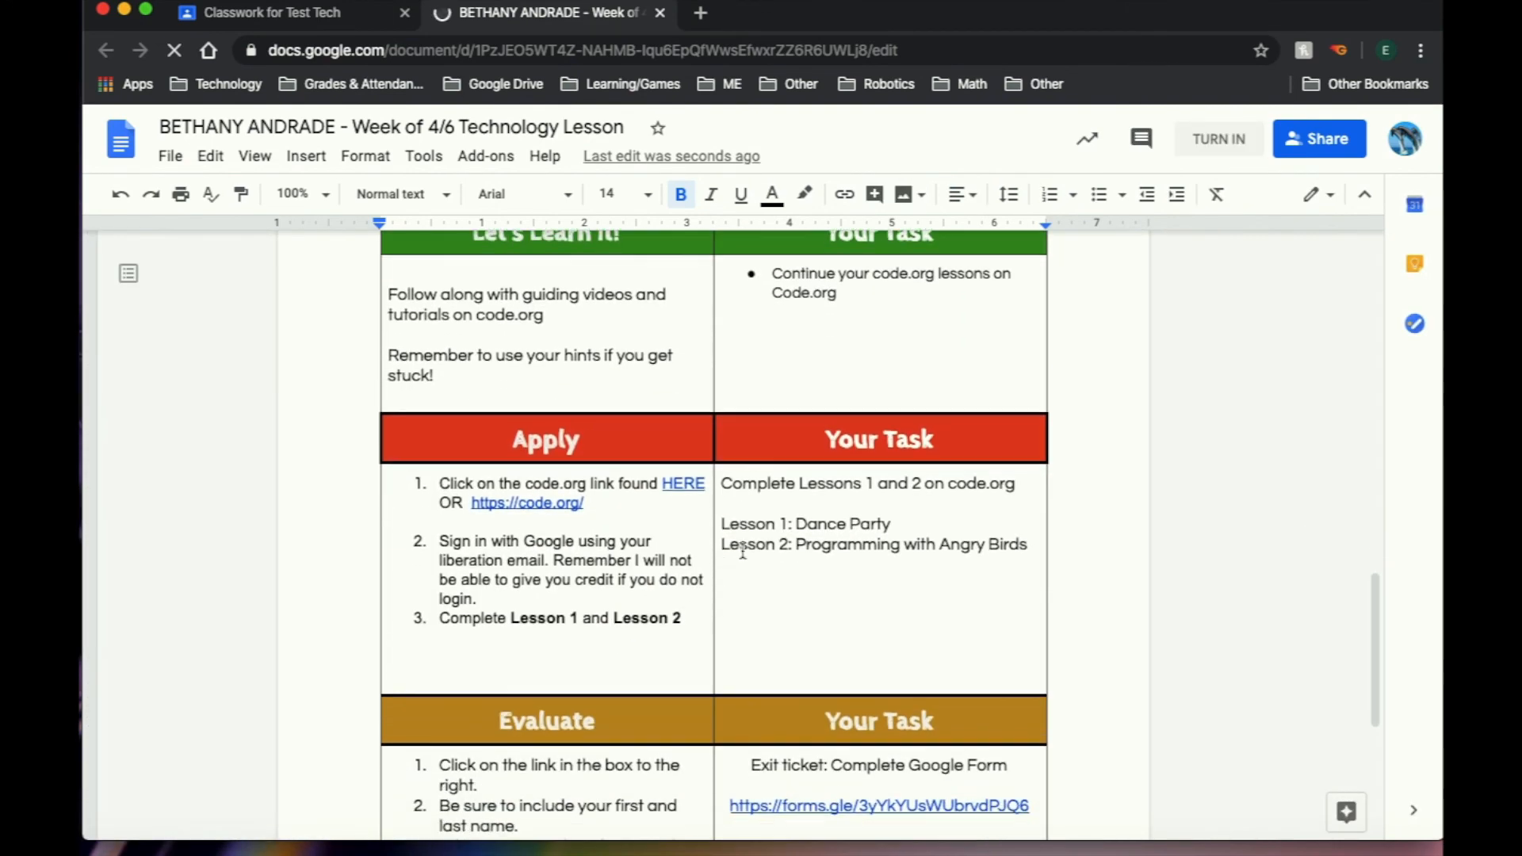
left_click(795, 555)
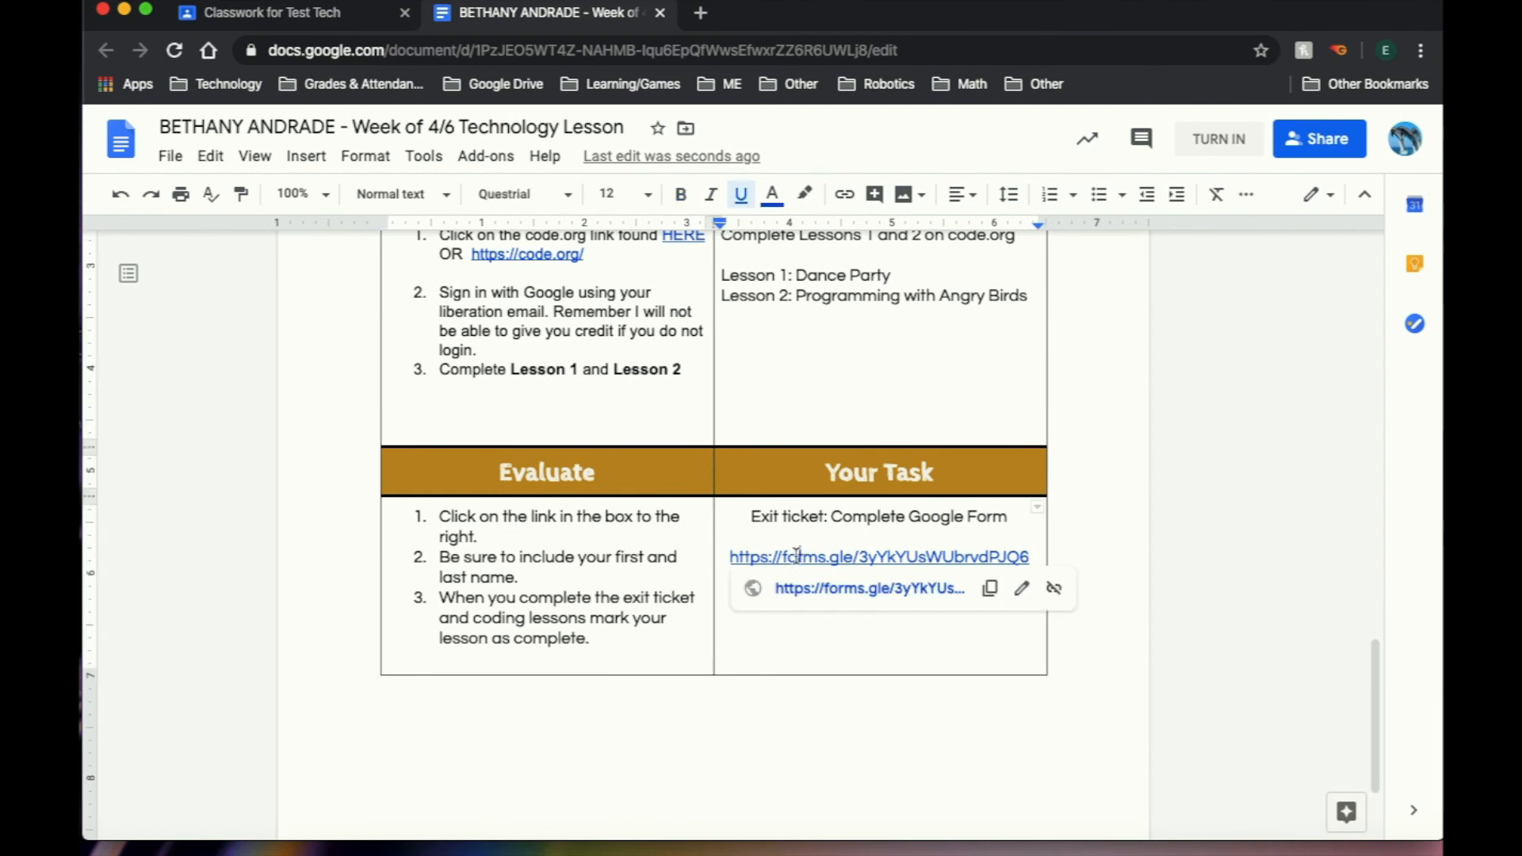
left_click(814, 605)
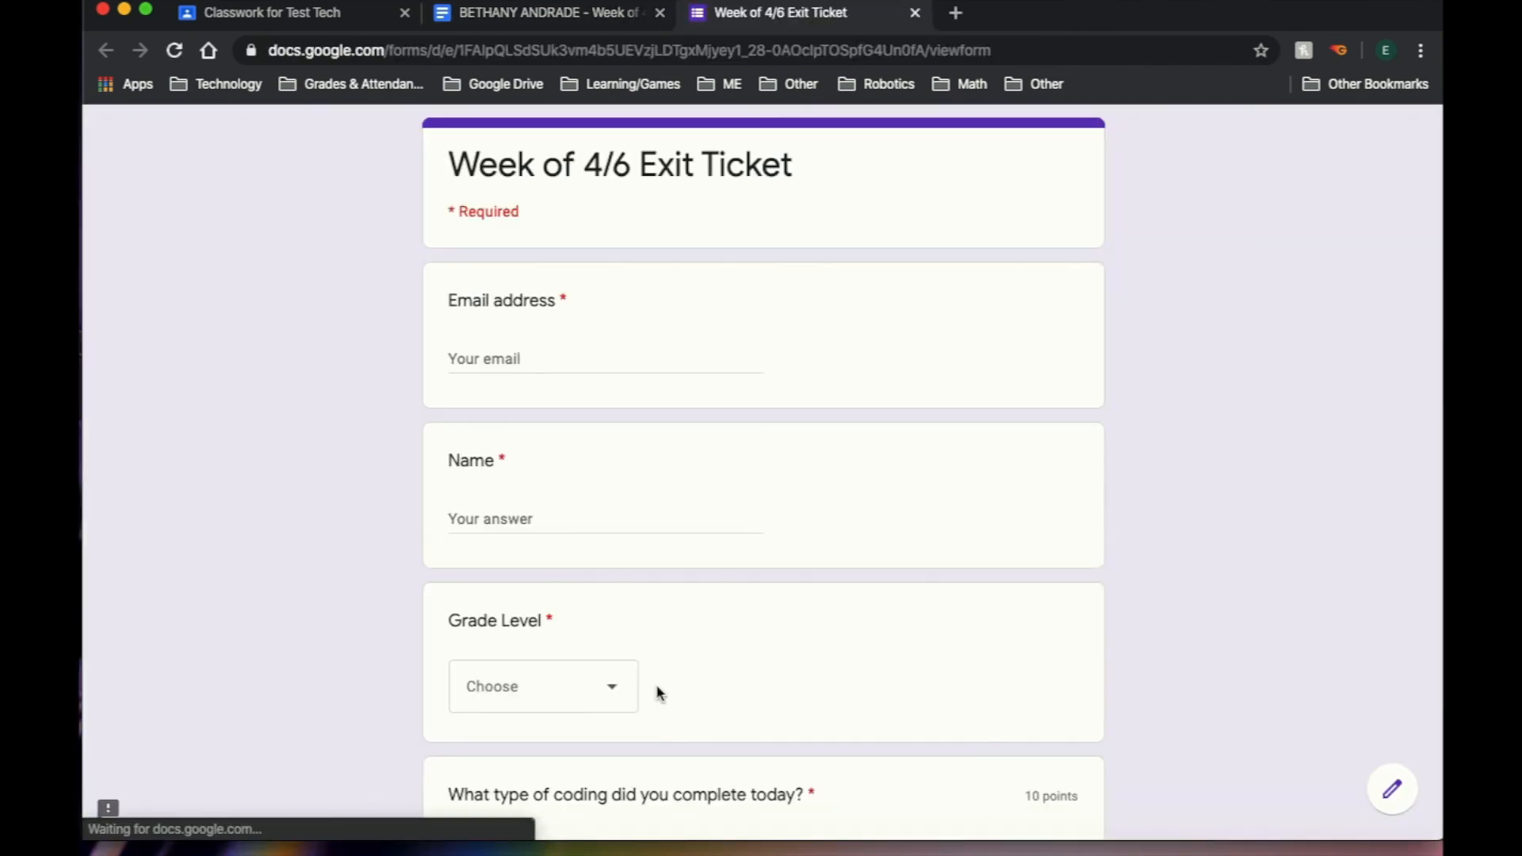
Review the questions of the Week of 4/6 Exit Ticket form as a student sees them.
scroll(498, 645, "down", 3)
scroll(498, 645, "down", 8)
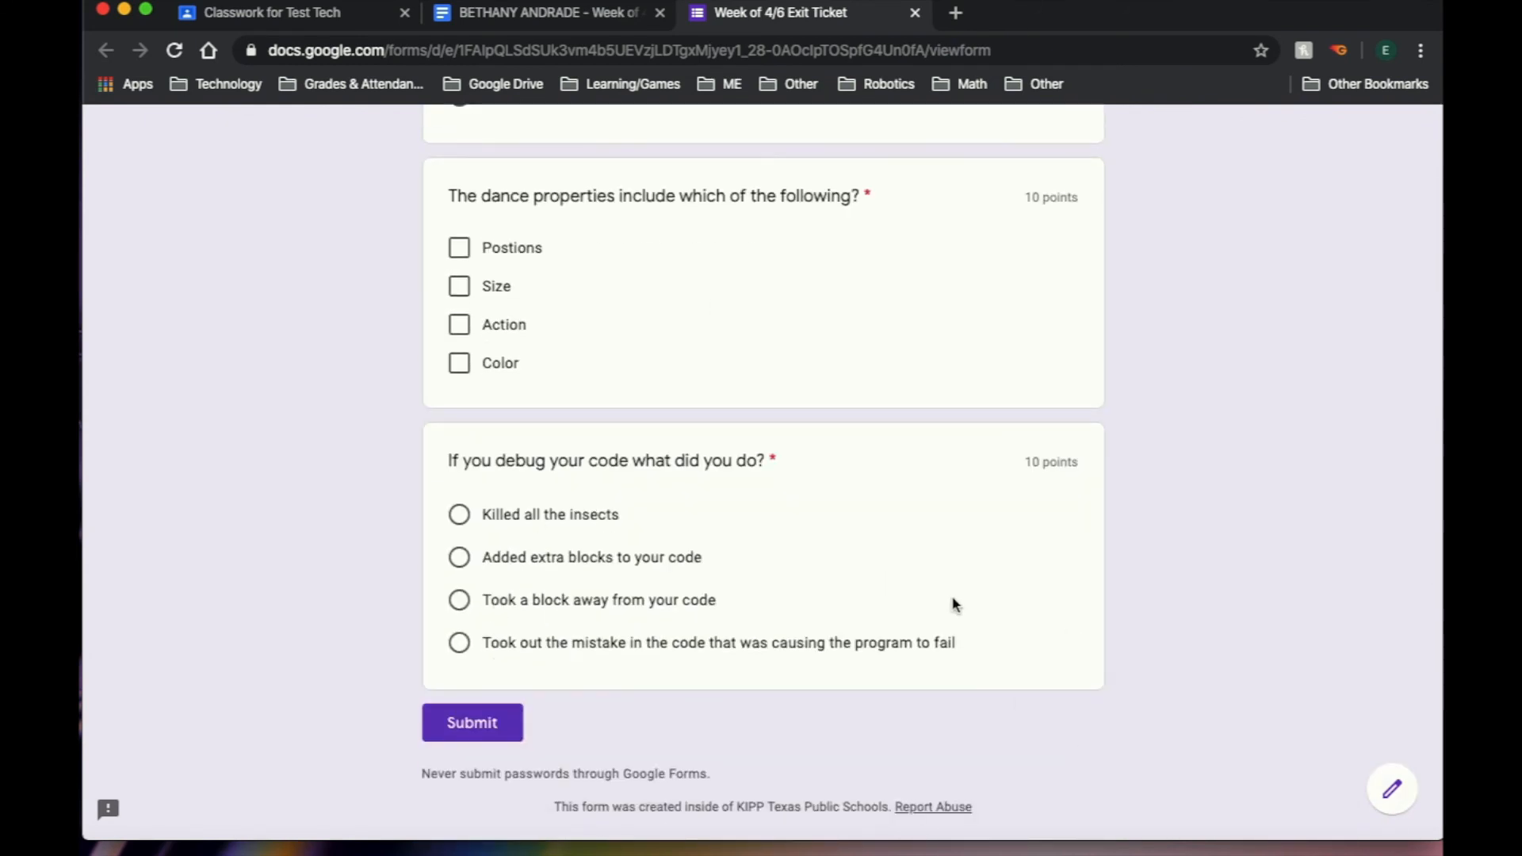
scroll(954, 608, "up", 15)
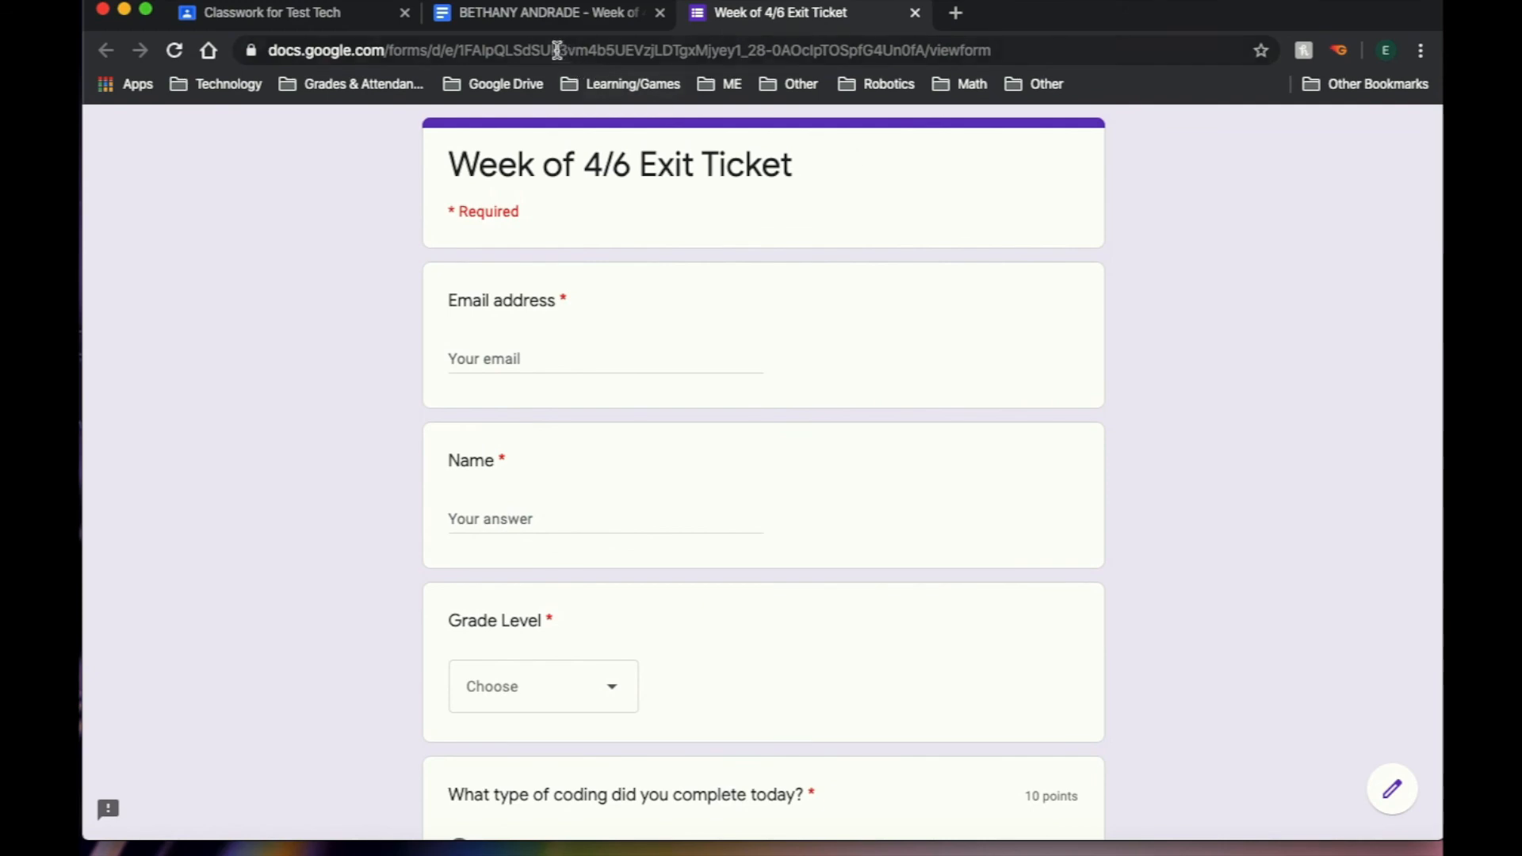